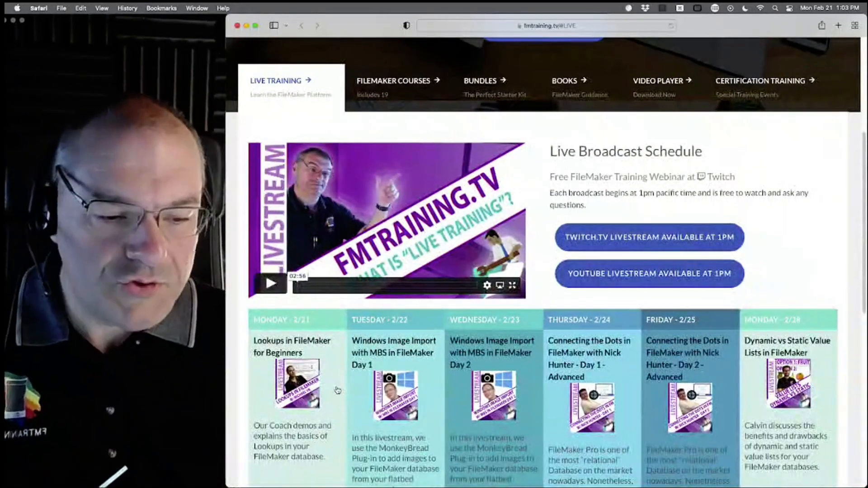
- Show the FMTraining.tv Bundles section with the $299 and $199 Learning FileMaker annual bundles
scroll(337, 389, "down", 4)
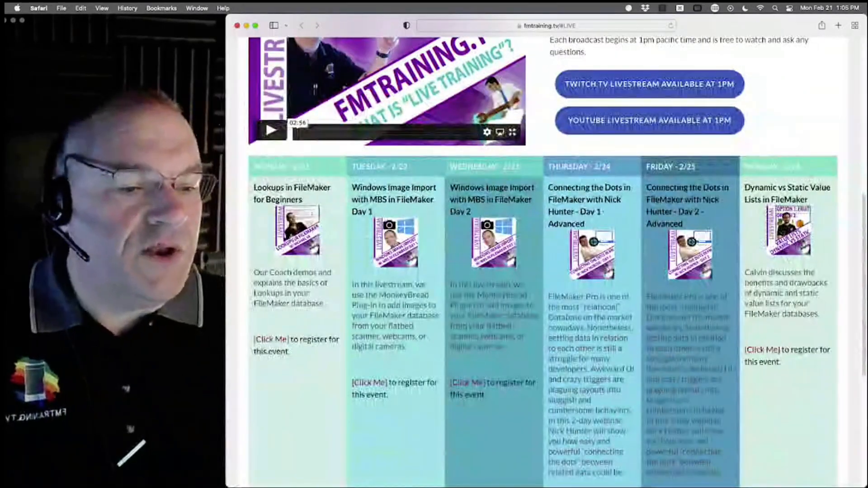
scroll(441, 252, "up", 10)
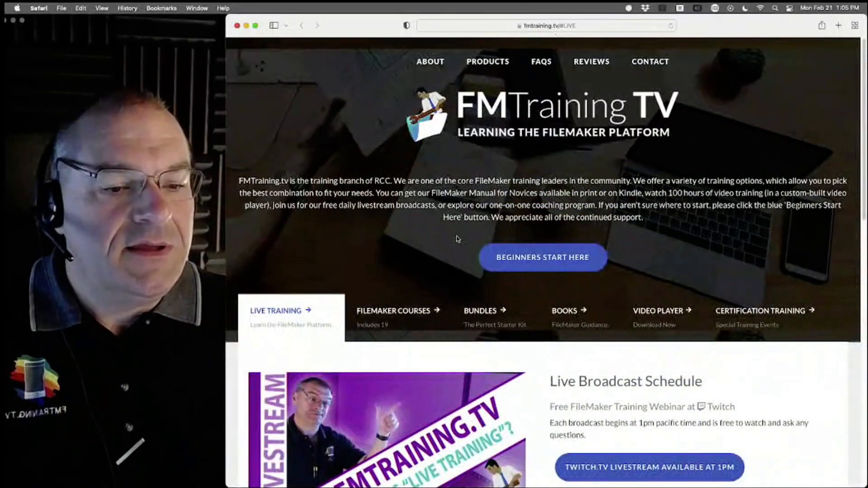
left_click(404, 312)
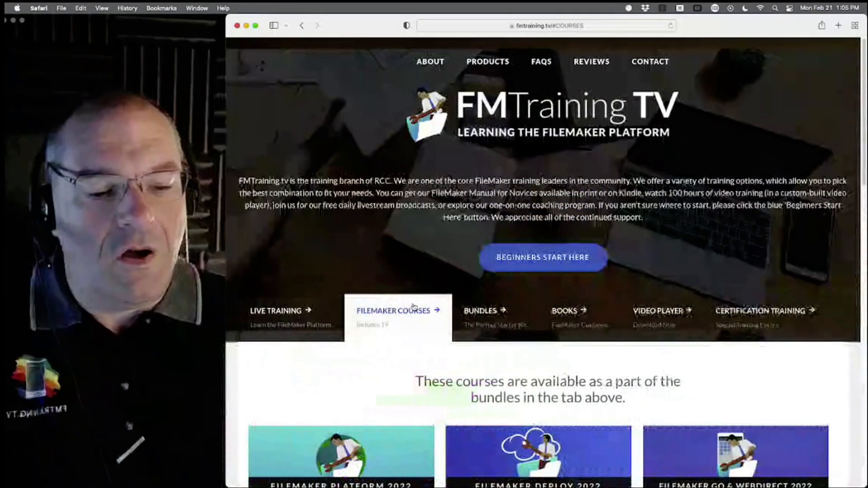
left_click(482, 310)
scroll(481, 311, "down", 4)
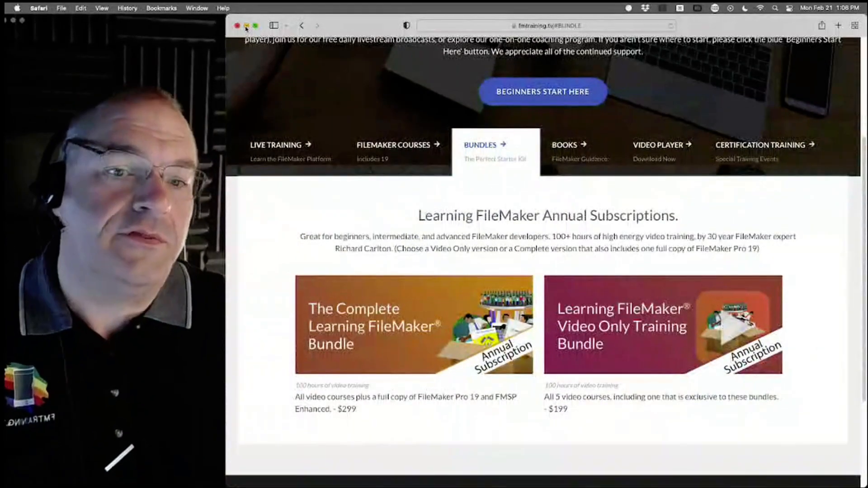
- Minimize the FMTraining.tv window, then move the Claris article window left and widen it to the screen edge
left_click(245, 26)
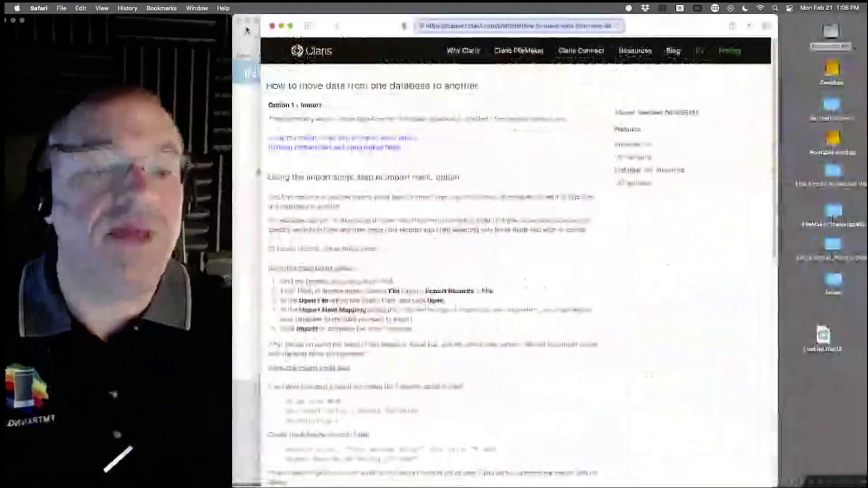
left_click_drag(318, 36, 290, 36)
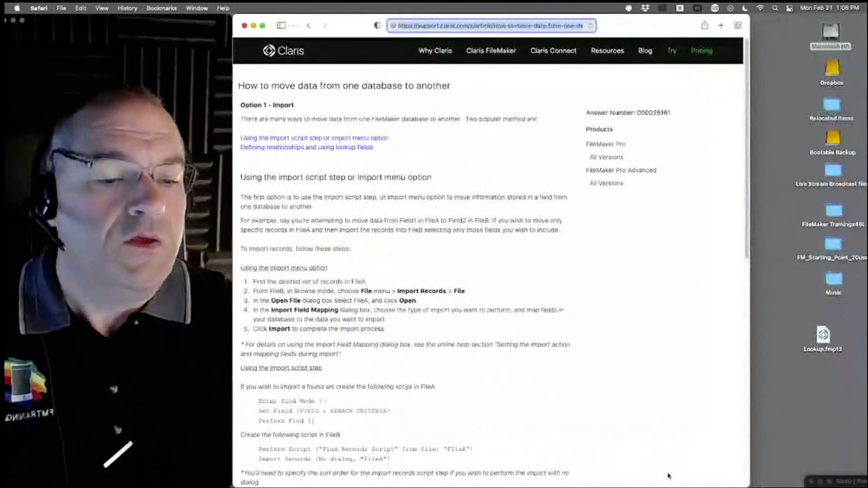
left_click_drag(748, 487, 863, 481)
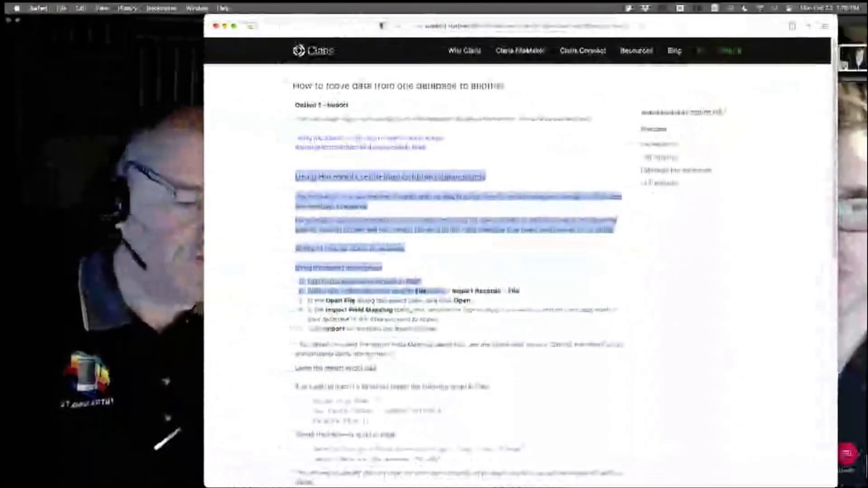
- Enlarge the article text two steps and highlight the article's title
key("super+equal")
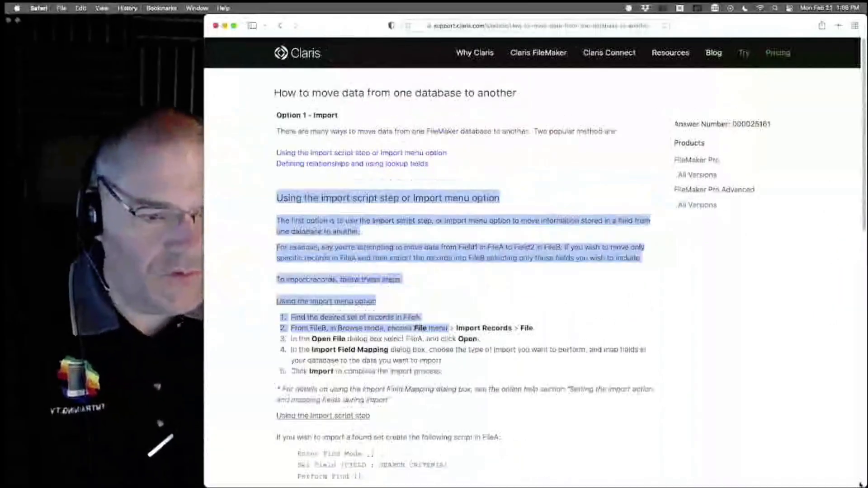
key("super+equal")
key("super+equal")
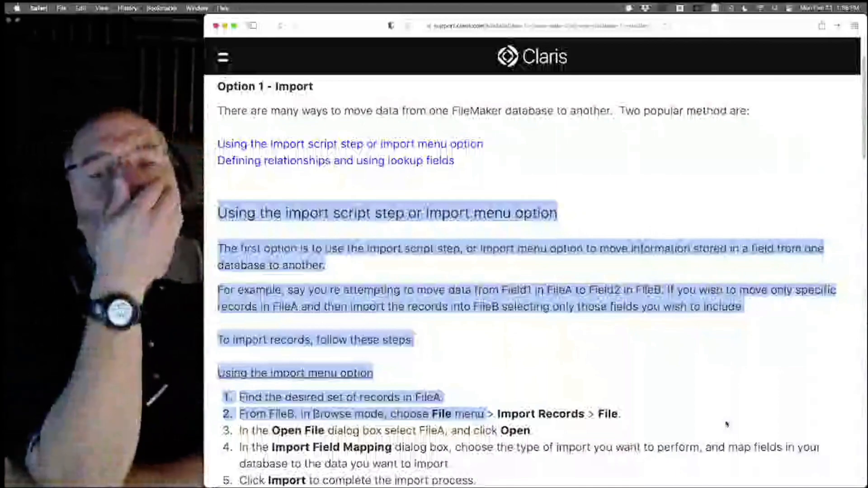
scroll(694, 330, "up", 3)
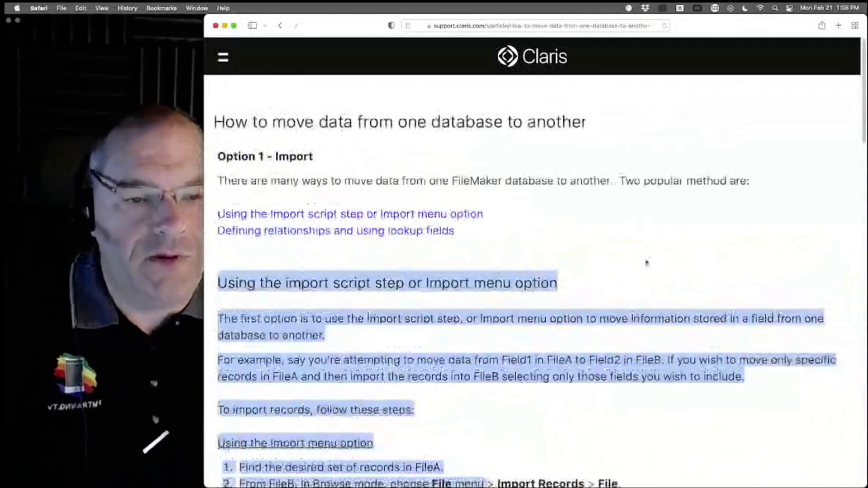
left_click_drag(587, 118, 216, 122)
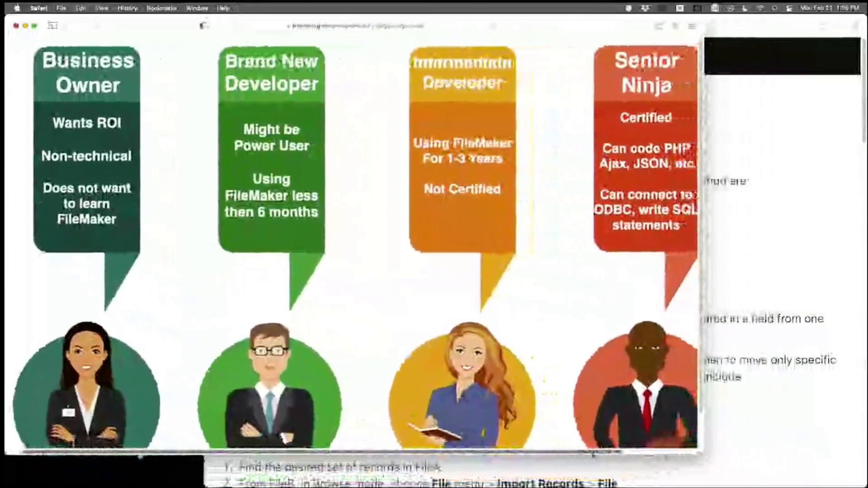
- View the Webinar_Target_Users personas image at actual size, then close its window
left_click(536, 381)
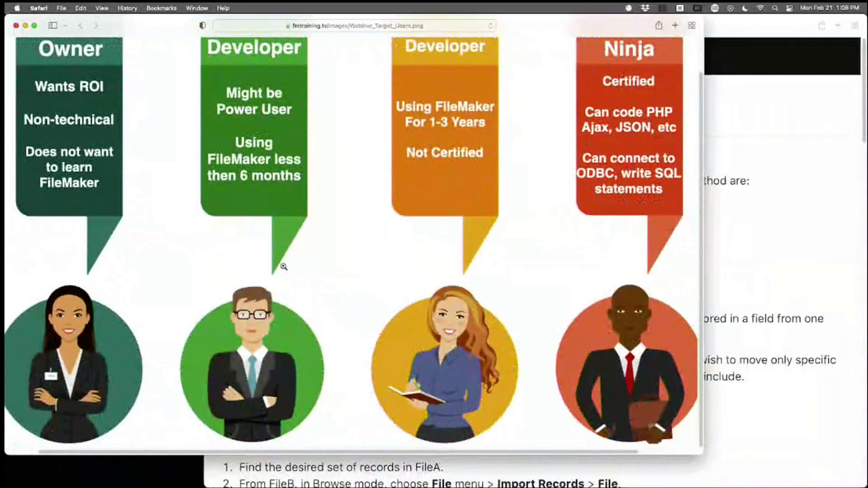
scroll(276, 248, "up", 2)
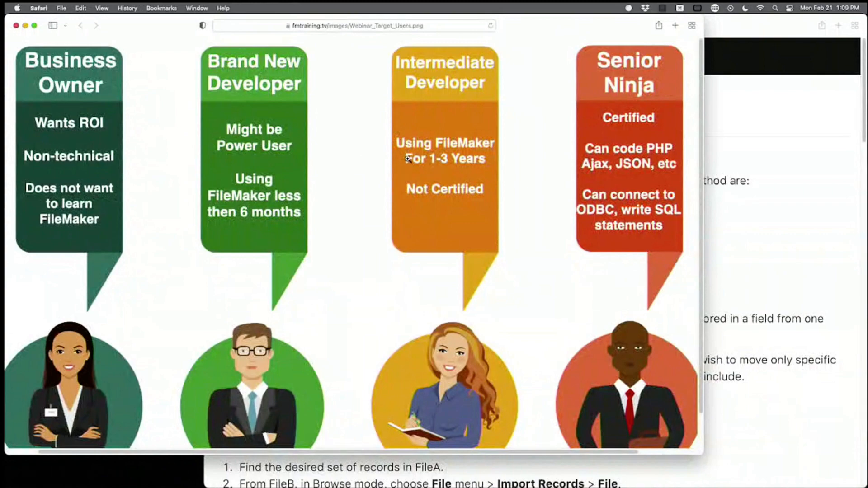
key("super+w")
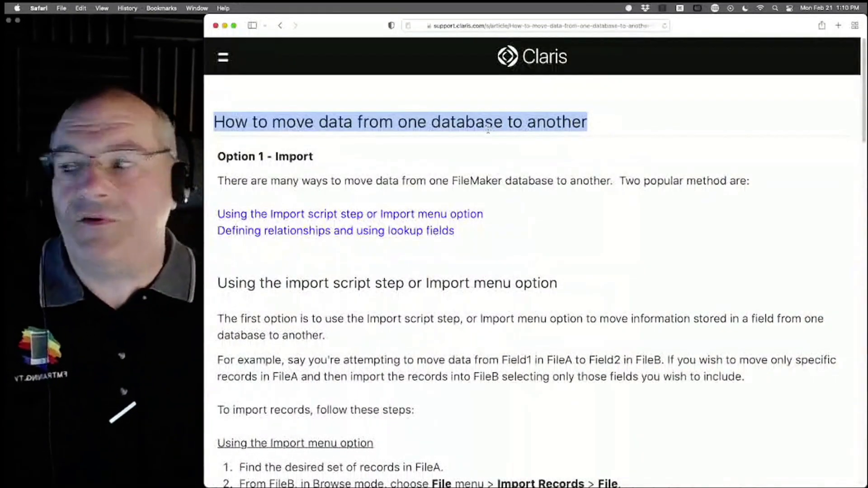
- Highlight the 'Defining relationships and using lookup fields' heading, then minimize Safari
scroll(488, 131, "down", 10)
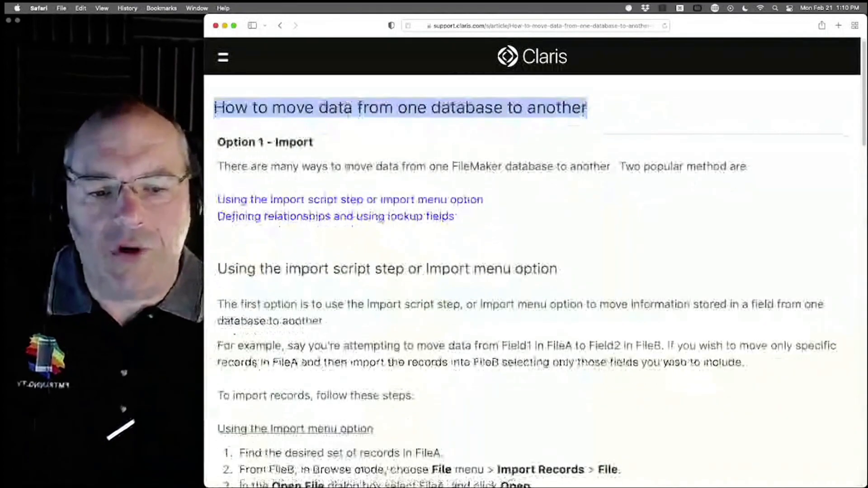
scroll(362, 185, "down", 2)
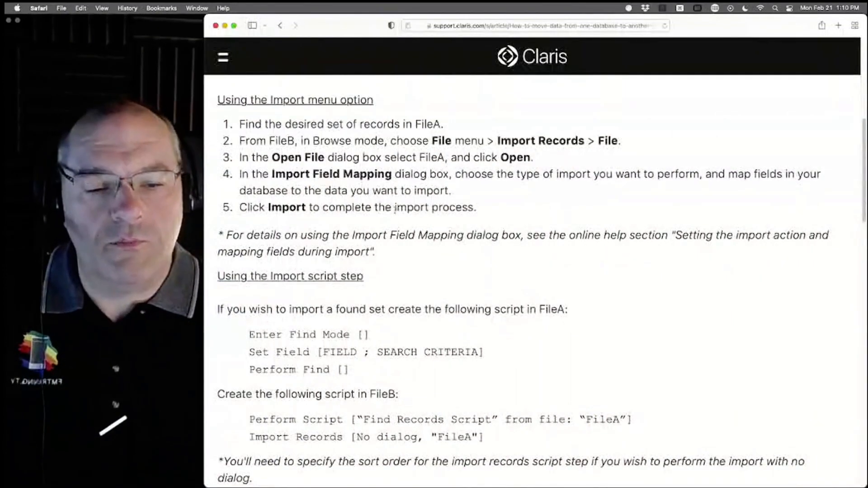
scroll(395, 208, "down", 4)
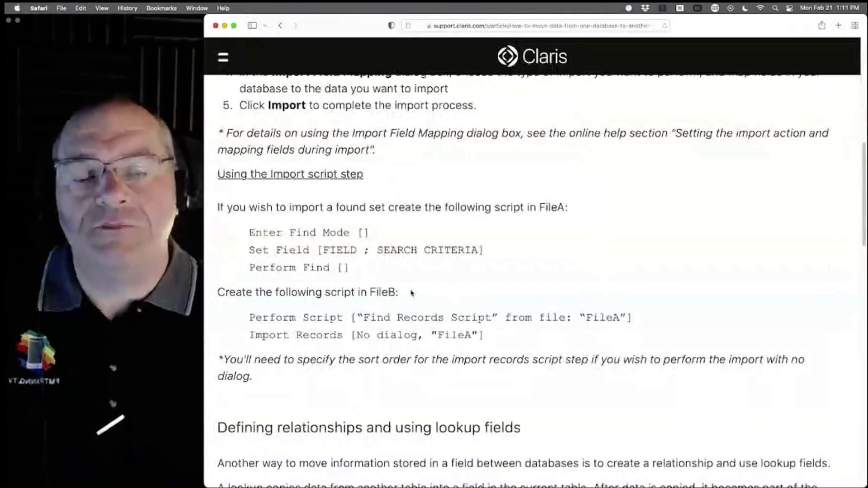
scroll(412, 292, "down", 7)
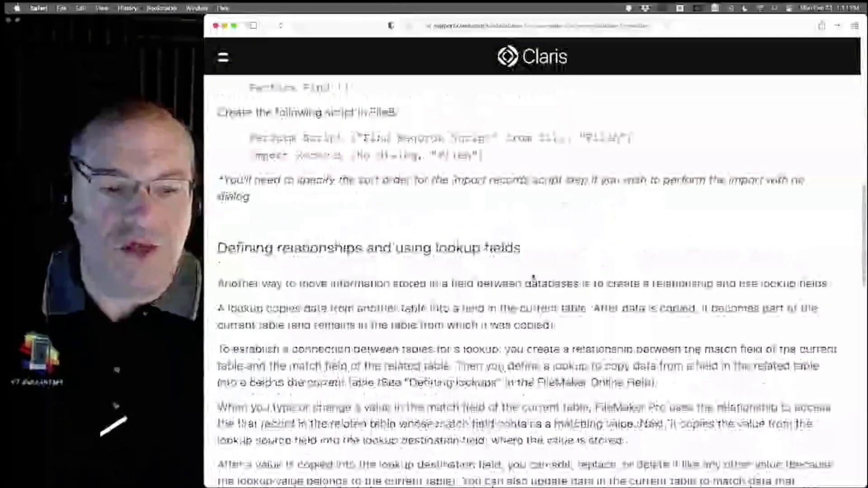
left_click_drag(521, 248, 217, 249)
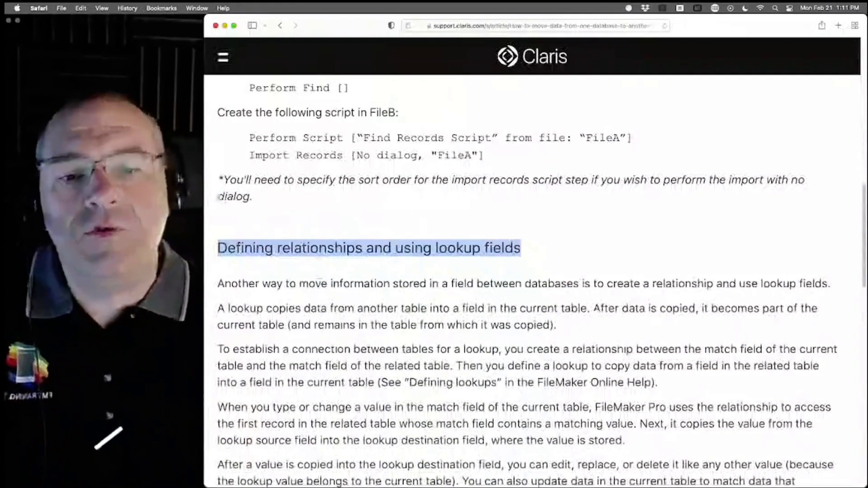
left_click(224, 27)
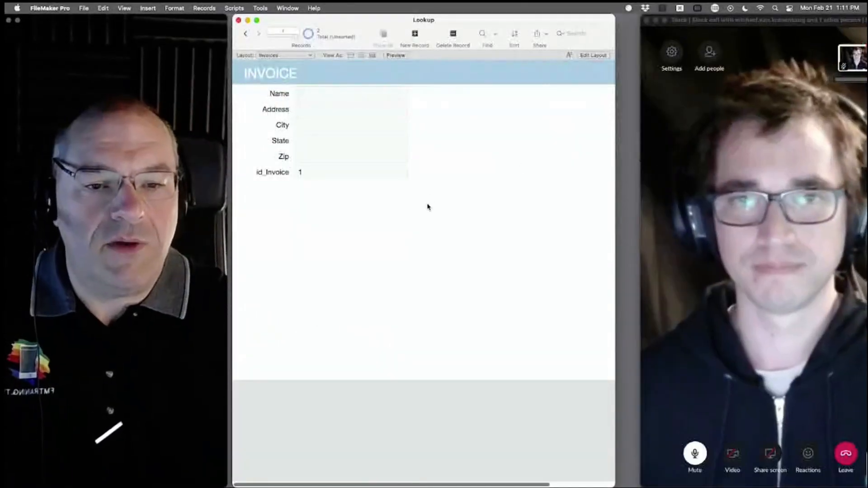
- Open Manage Database from the File > Manage menu and bring up the Invoices table's City field options
left_click(84, 9)
mouse_move(95, 89)
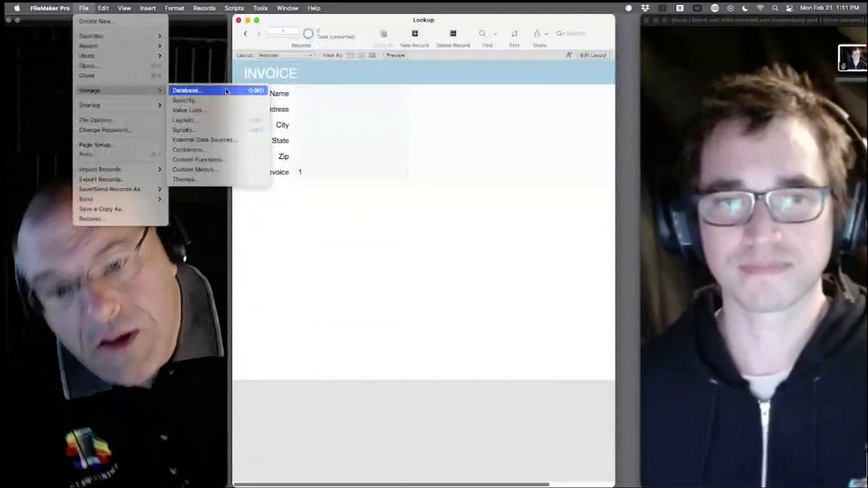
left_click(227, 91)
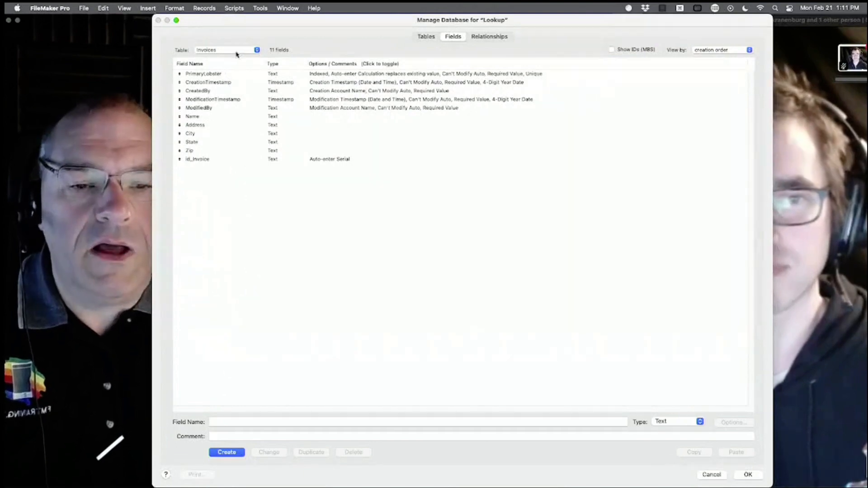
double_click(272, 134)
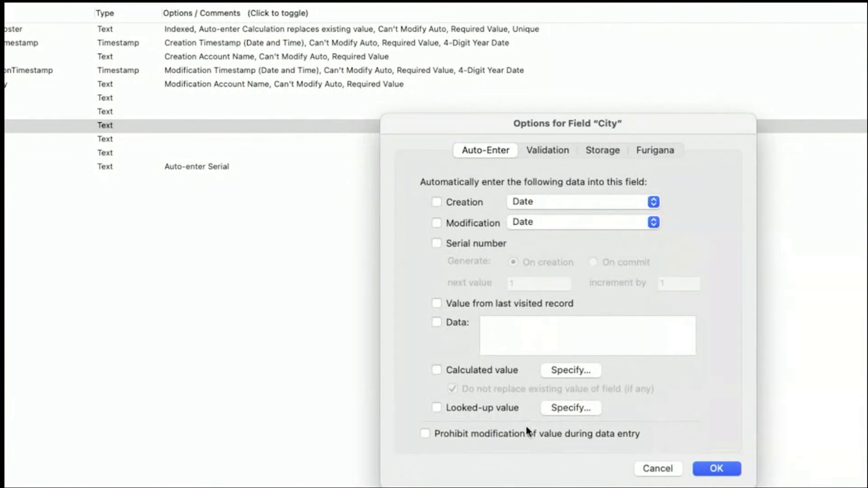
- Review City's Validation, Storage and Furigana options, then turn on Looked-up value under Auto-Enter
left_click(540, 153)
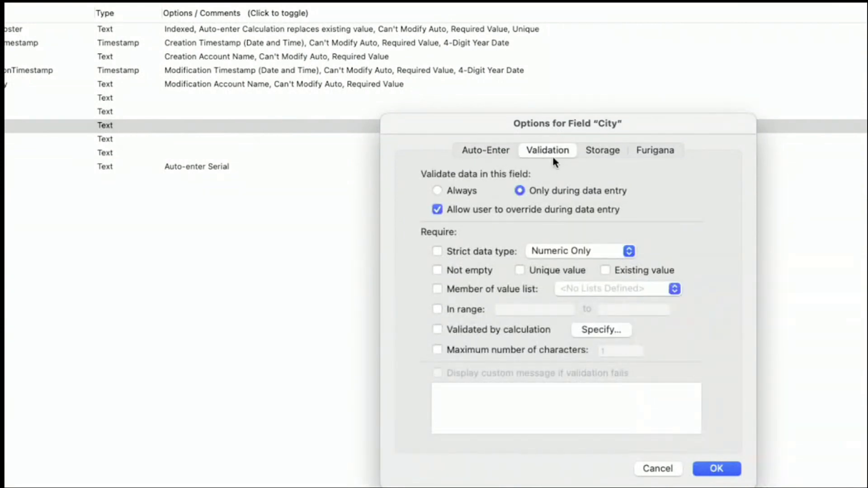
left_click(515, 151)
left_click(615, 153)
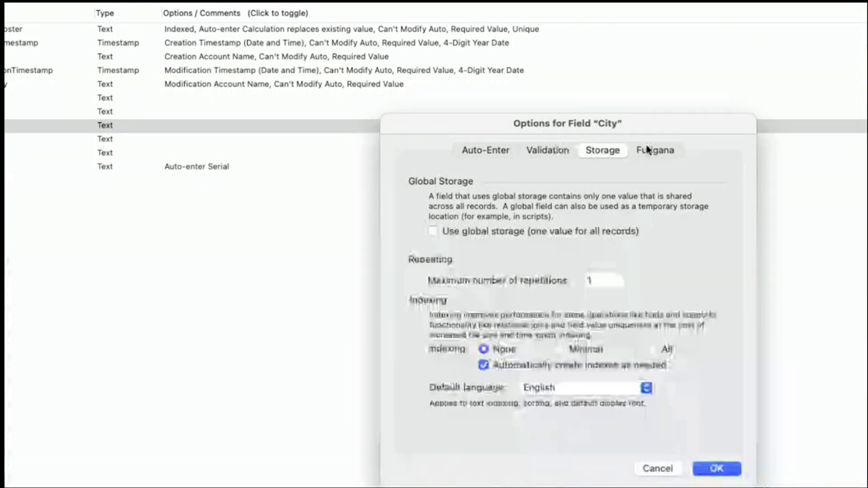
left_click(660, 152)
left_click(488, 149)
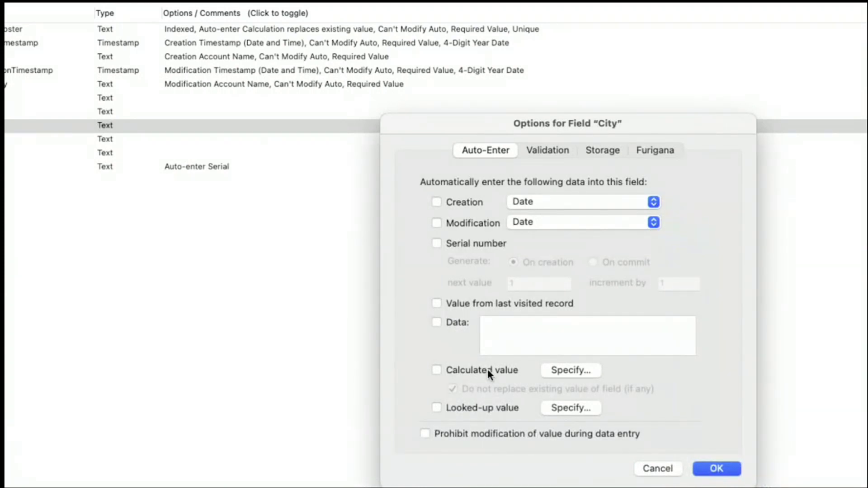
left_click(488, 409)
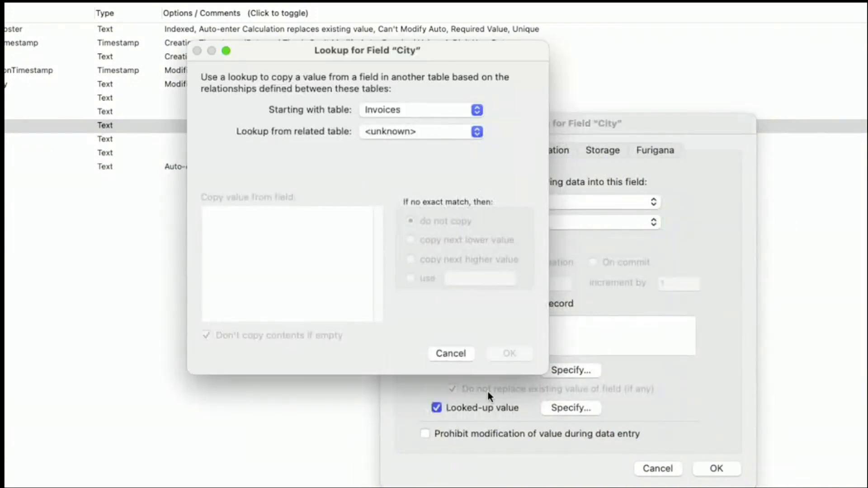
- Check which tables City can look up from, then cancel the lookup, field options and Manage Database
left_click(408, 132)
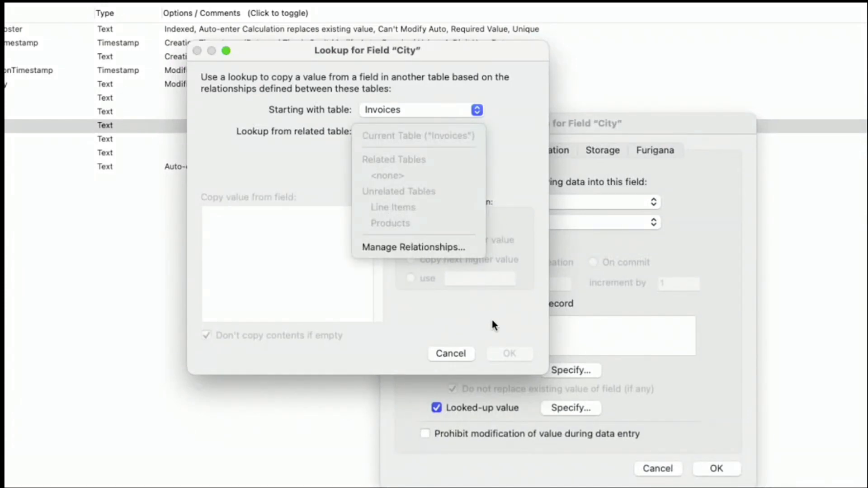
left_click(450, 354)
left_click(450, 354)
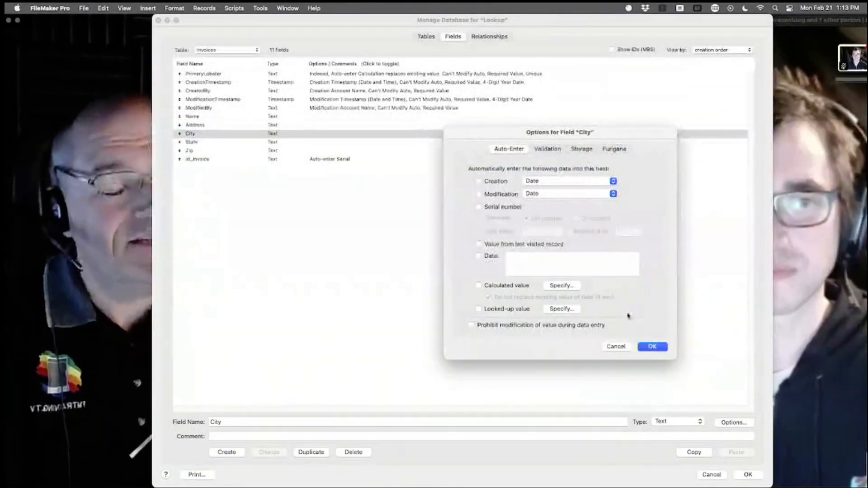
left_click(612, 347)
left_click(711, 474)
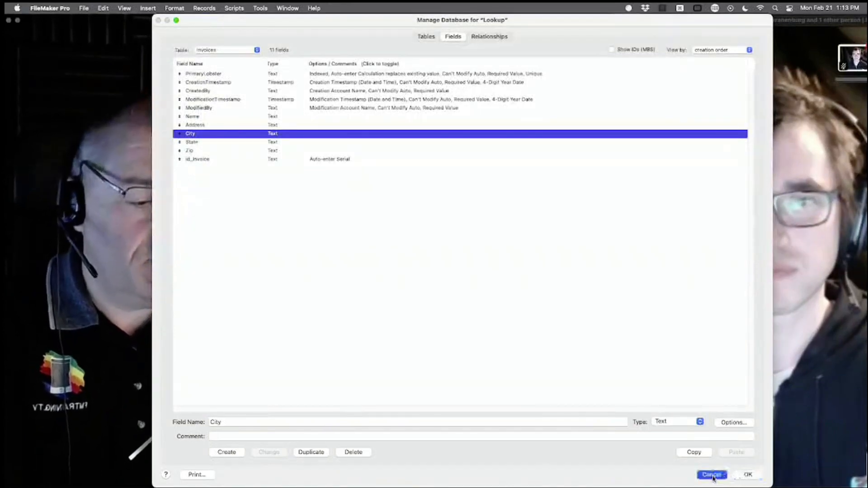
- Shrink and reposition the Lookup window, then reopen Manage Database with Shift-Cmd-D on the Invoices fields
left_click_drag(692, 20, 836, 481)
left_click_drag(464, 7, 478, 7)
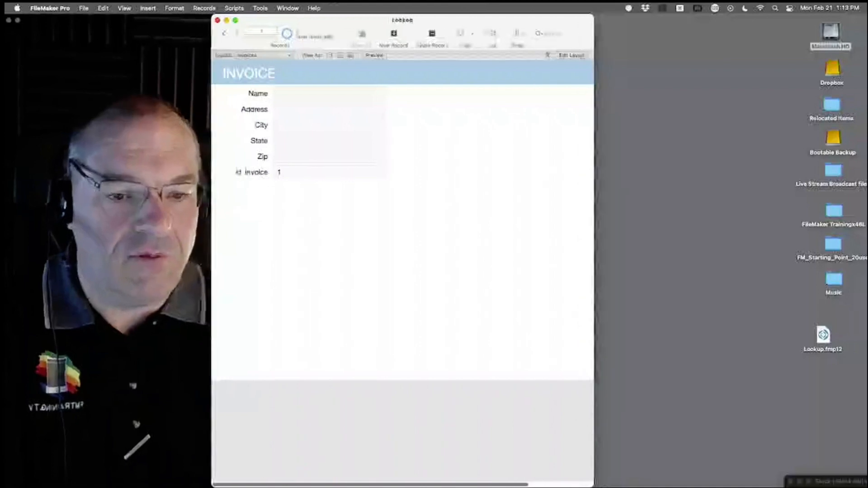
left_click_drag(592, 485, 559, 211)
left_click_drag(375, 20, 387, 22)
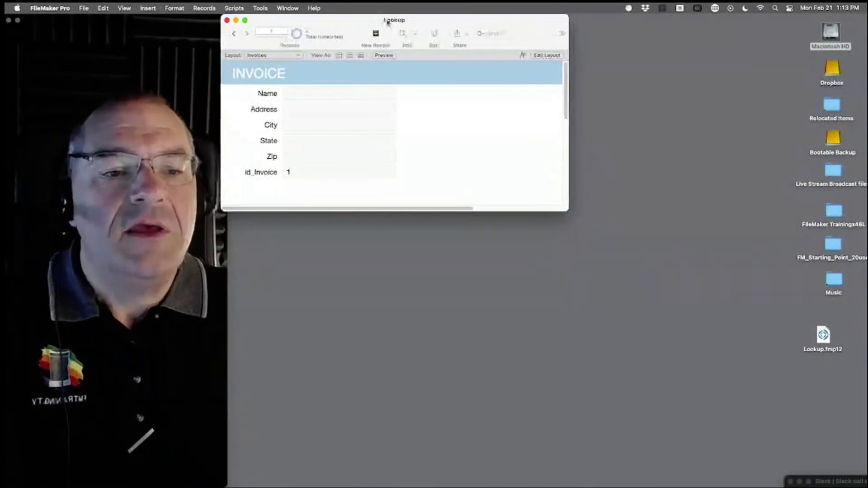
left_click_drag(817, 344, 836, 325)
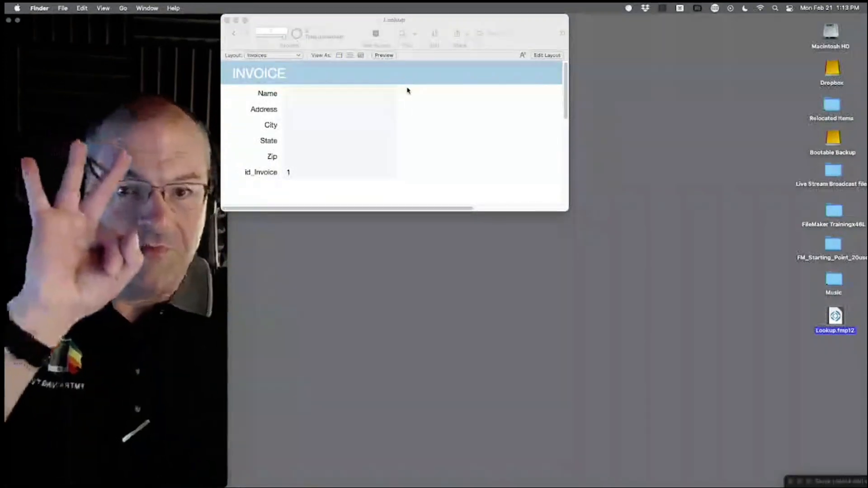
key("super+n")
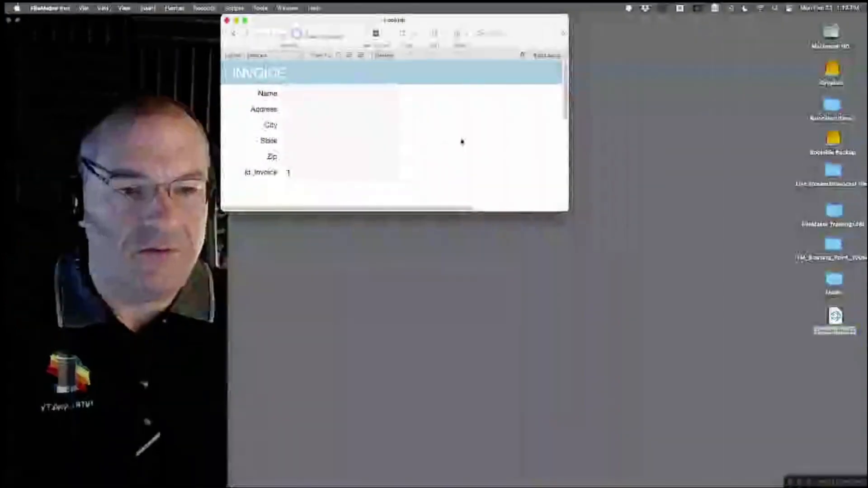
key("shift+super+d")
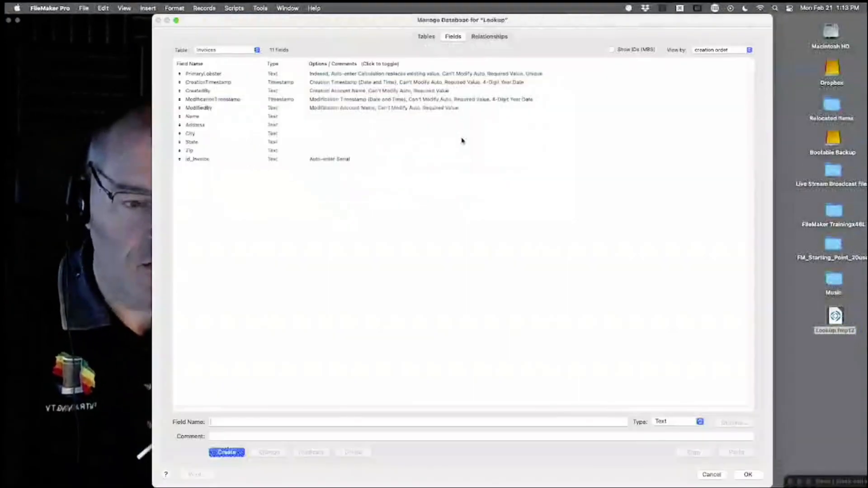
- Review the Invoices, Line Items and Products tables, then cancel out of Manage Database
left_click(425, 36)
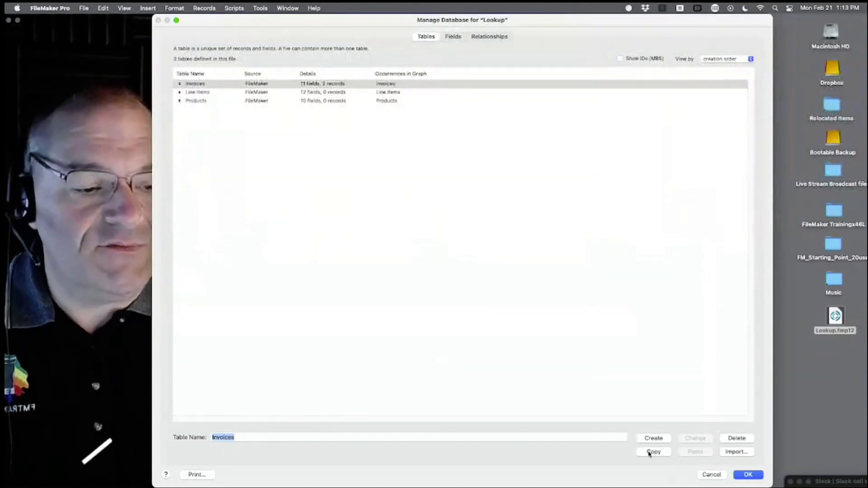
left_click(712, 474)
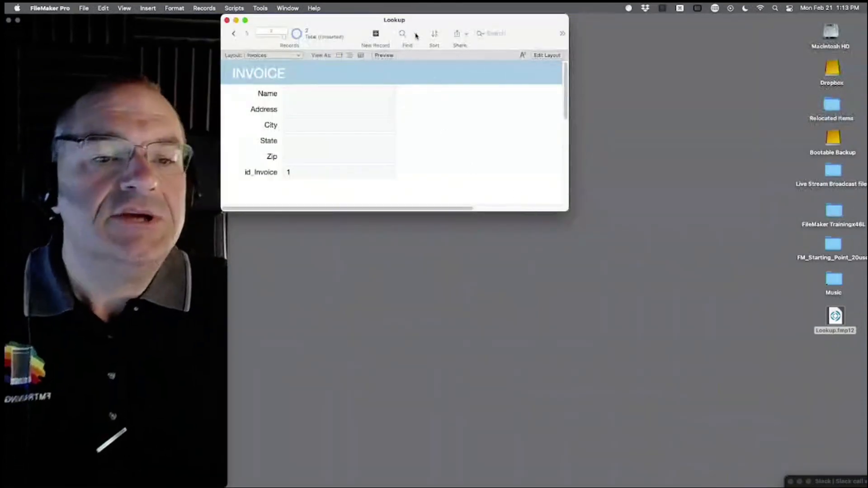
- Open a second window, Lookup - 2, beside the original and switch it to the Line Items layout
left_click(288, 8)
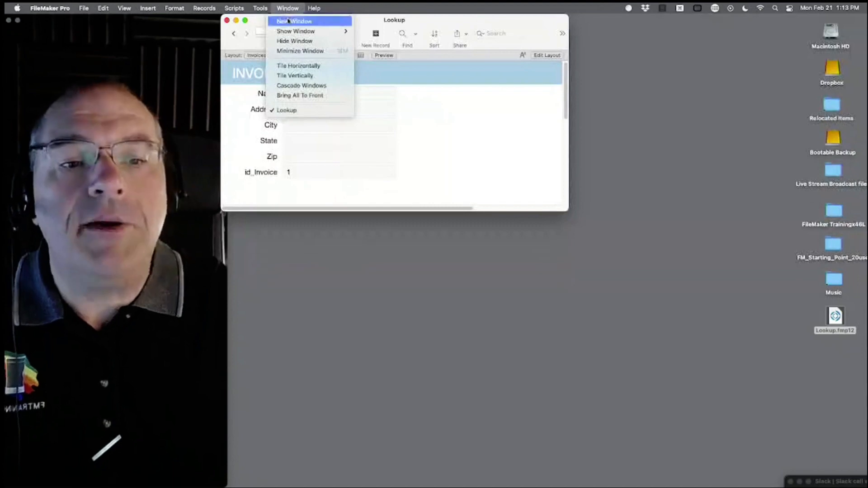
left_click(288, 21)
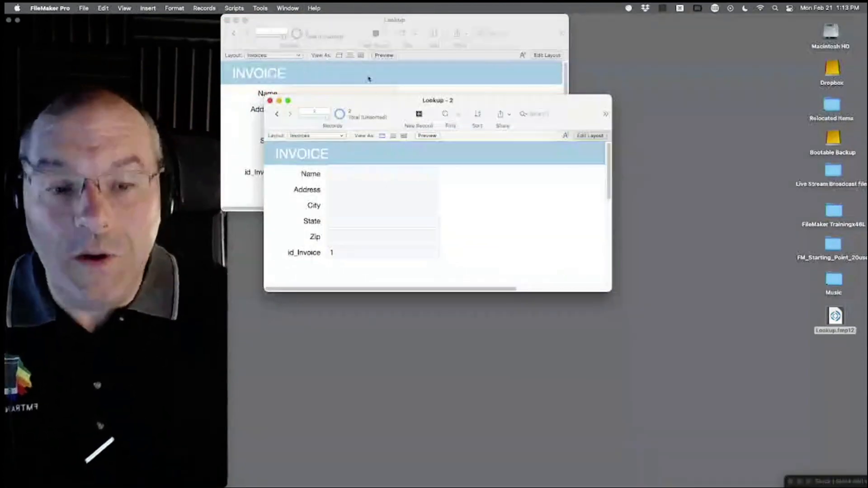
left_click_drag(414, 136, 431, 242)
left_click(330, 240)
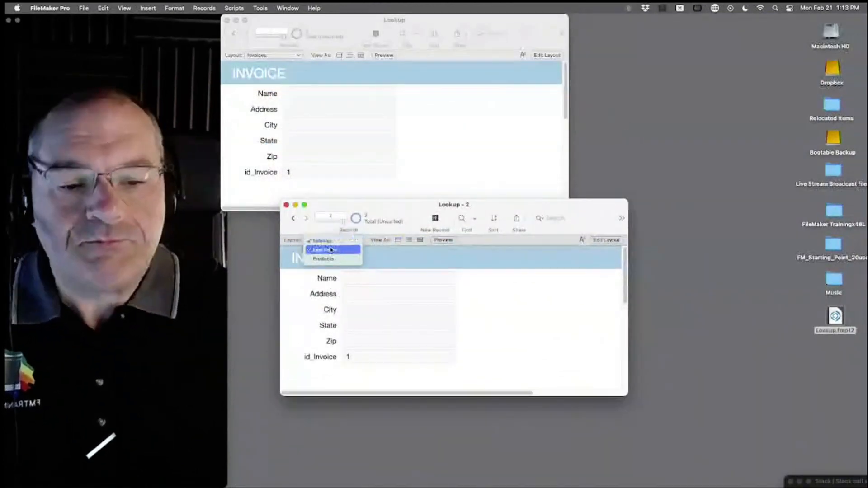
left_click(331, 250)
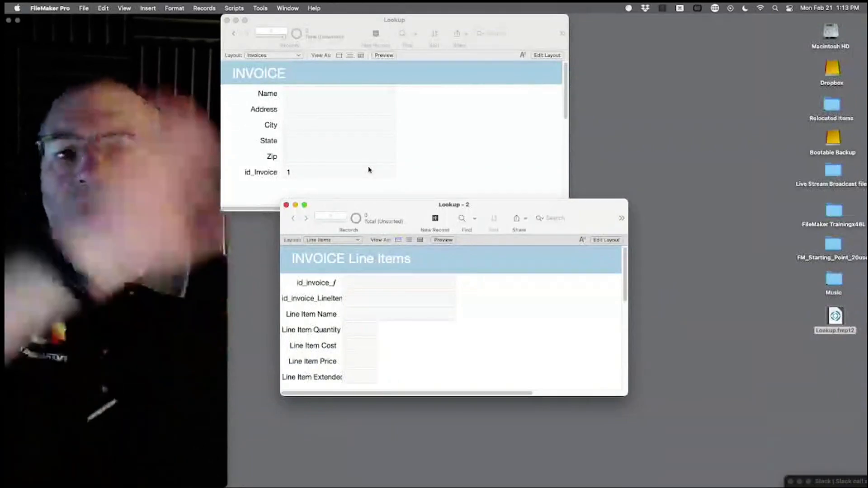
- Enter the customer's name on invoice 1, then add a new record in the Lookup - 2 Line Items window
left_click_drag(408, 204, 409, 221)
left_click(324, 91)
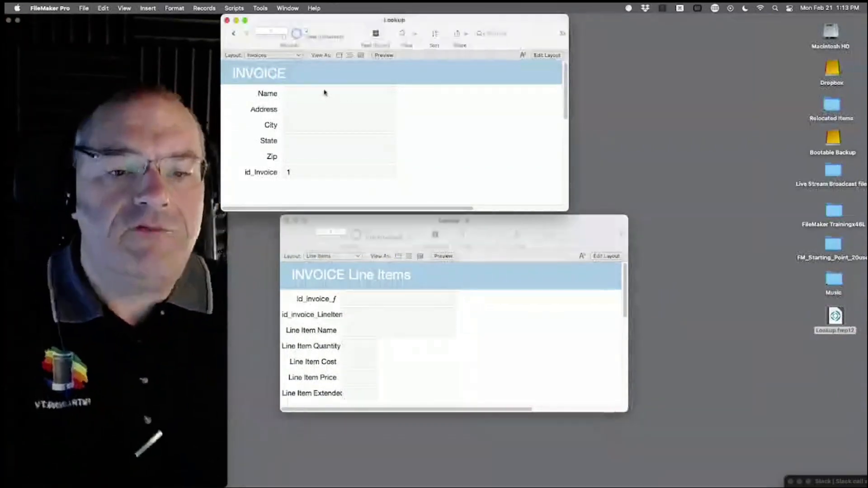
type("Richard Carlton")
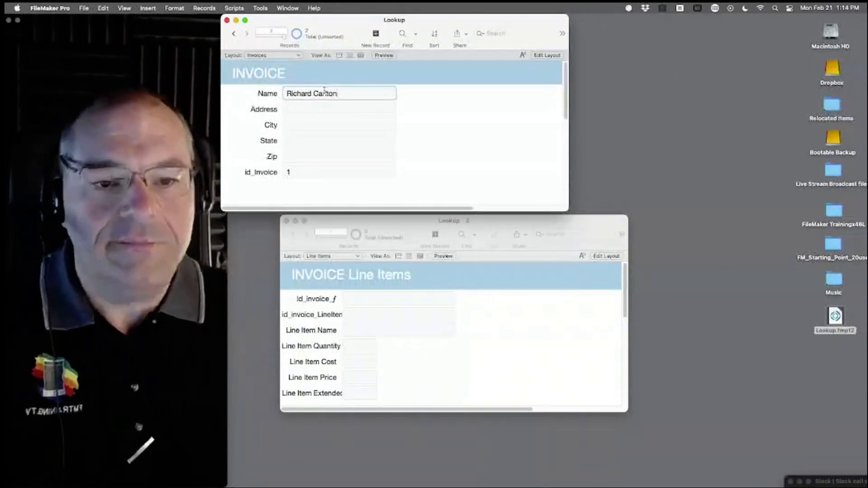
left_click(457, 137)
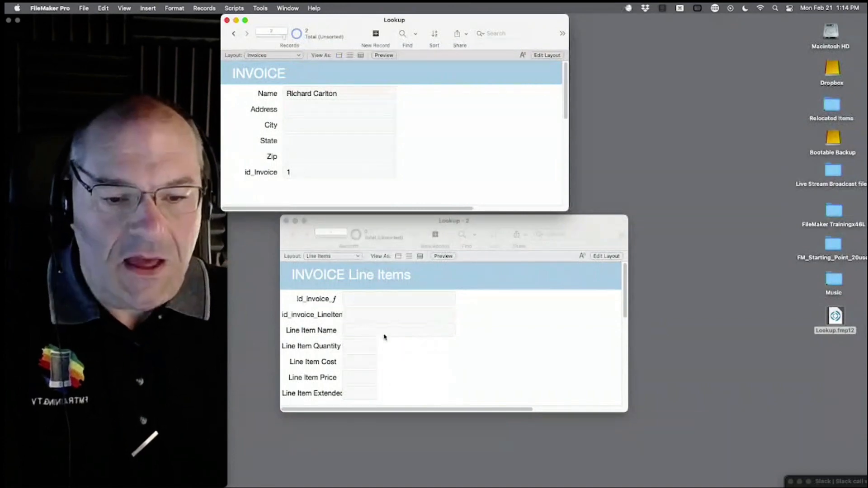
left_click(487, 315)
key("super+n")
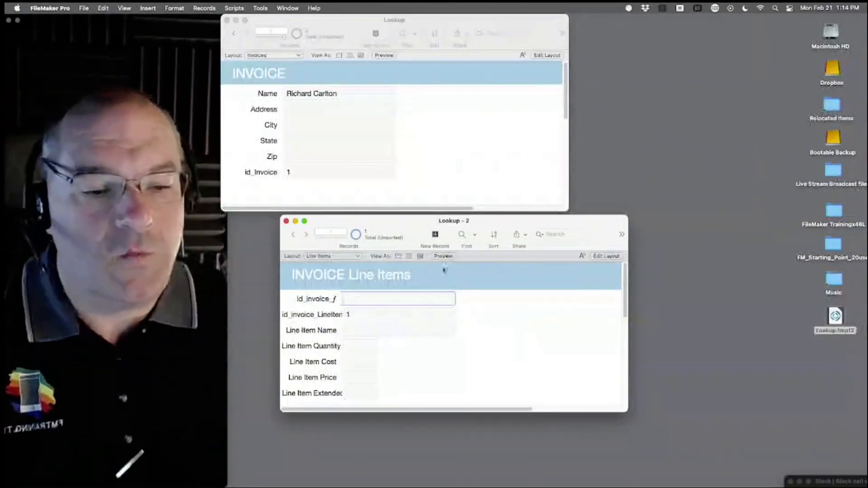
- Move Lookup - 2 aside and open Manage Database, where Line Items lists 1 record
left_click_drag(459, 221, 515, 231)
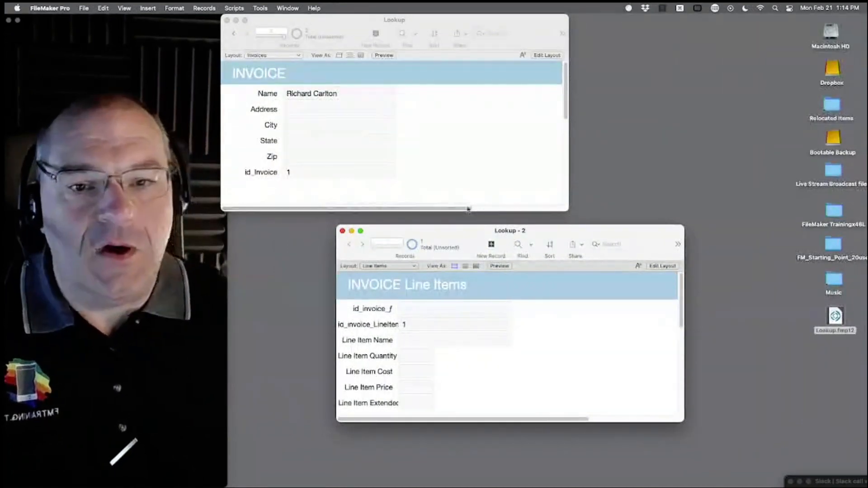
left_click(84, 9)
mouse_move(91, 90)
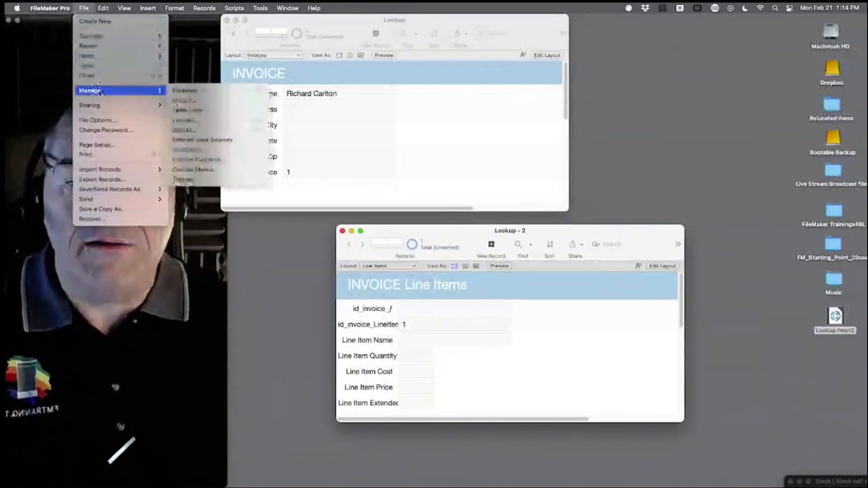
left_click(194, 90)
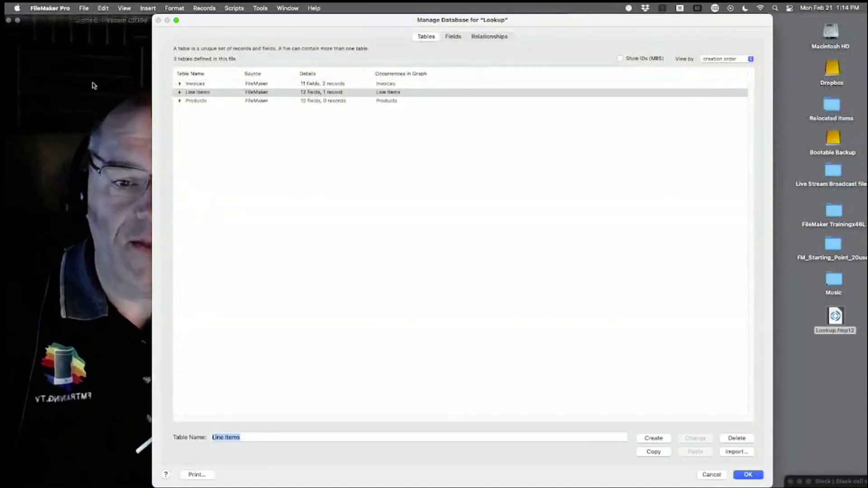
- View the Relationships graph and enlarge the Invoices, Line Items and Products boxes to show all fields
left_click(98, 90)
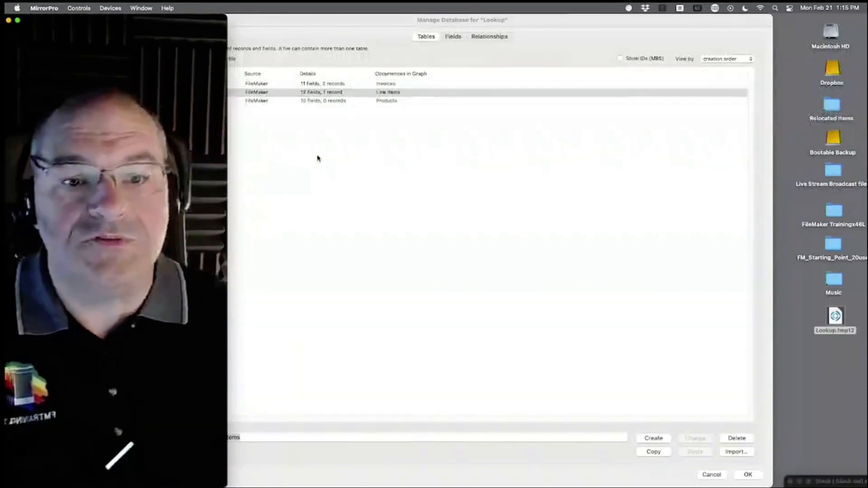
left_click(318, 158)
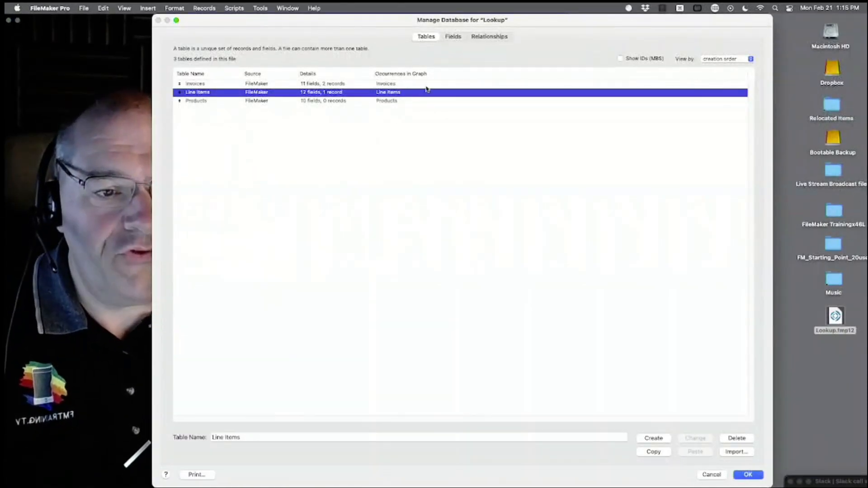
left_click_drag(404, 23, 464, 23)
left_click(551, 36)
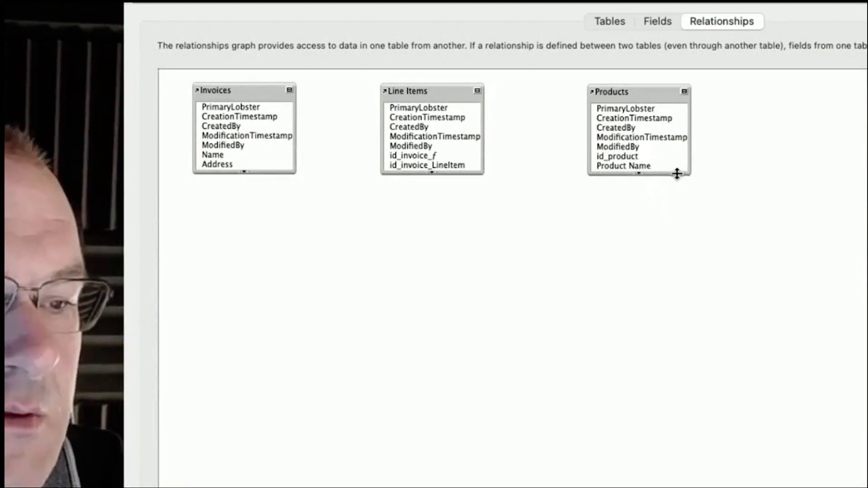
left_click_drag(677, 174, 676, 296)
left_click_drag(459, 173, 469, 299)
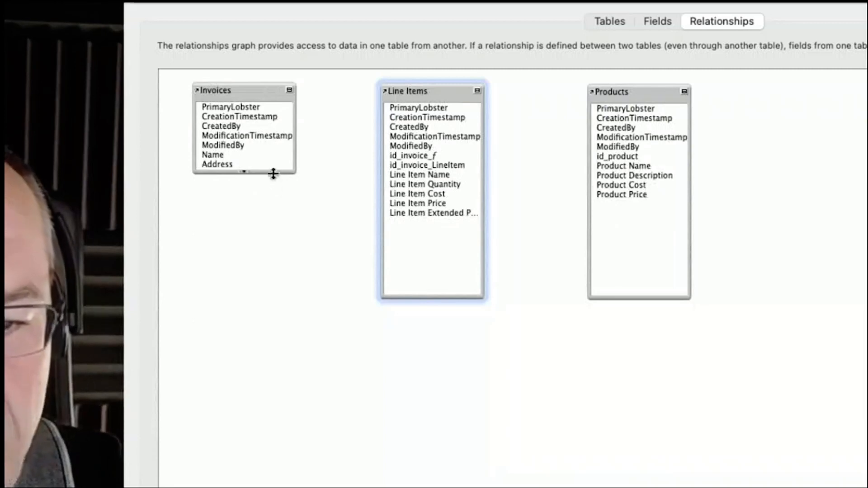
left_click_drag(273, 173, 272, 297)
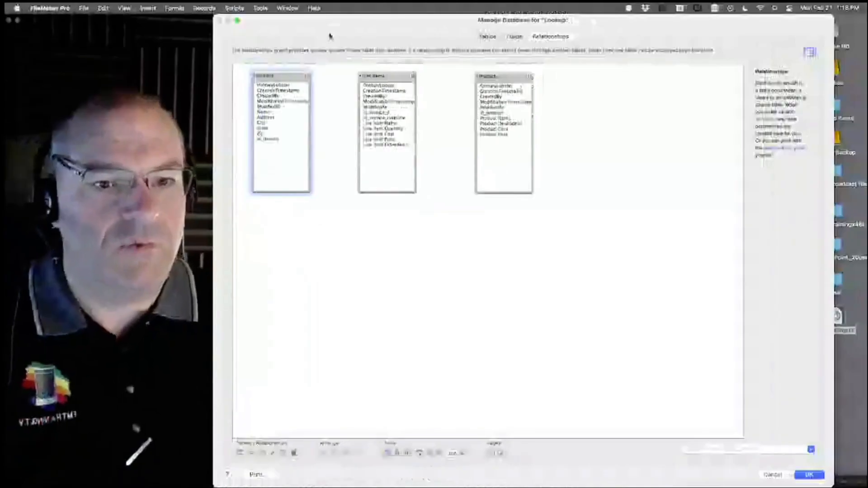
- Cancel Manage Database, discarding all changes
left_click_drag(329, 4, 339, 329)
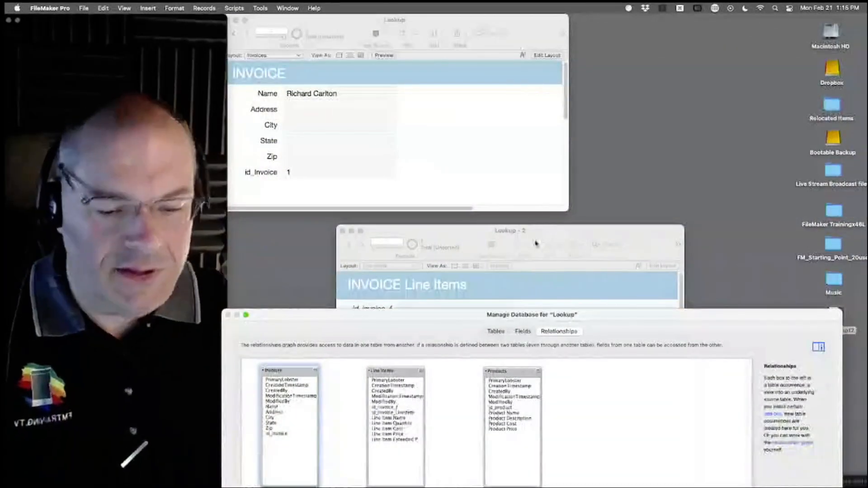
key("Escape")
left_click(336, 421)
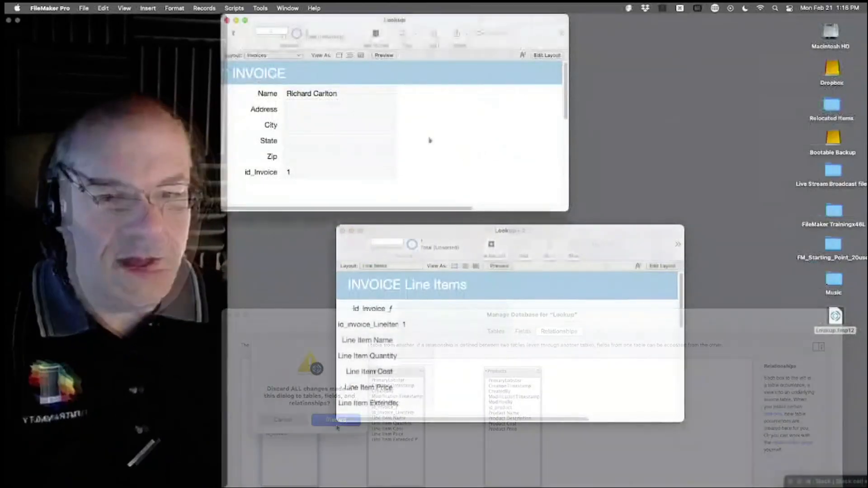
- Create a new invoice with a customer name, then permanently delete the extra invoice record
key("super+n")
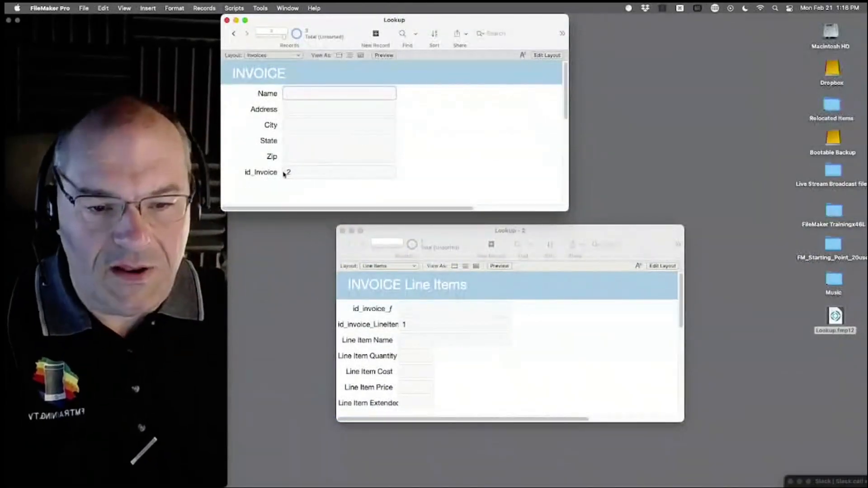
type("Sally")
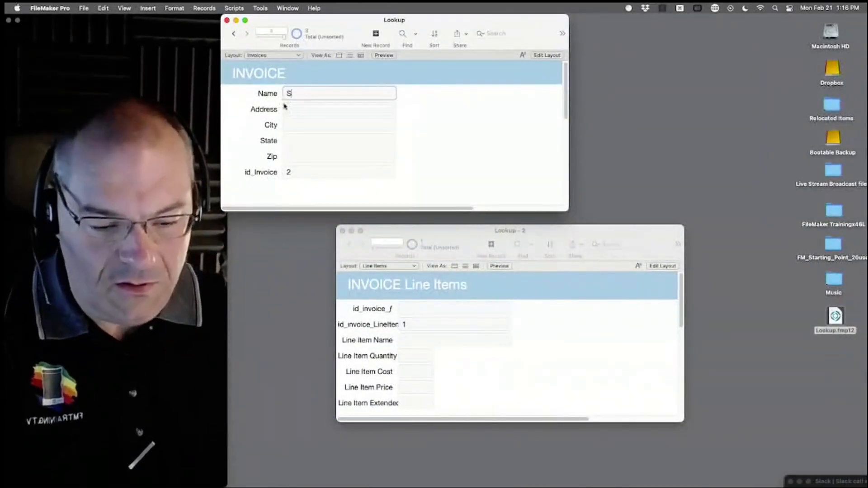
left_click(235, 33)
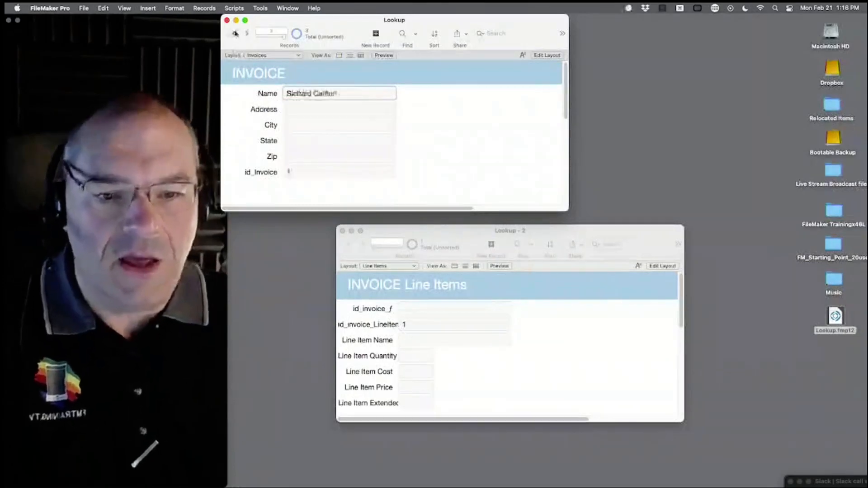
left_click(235, 33)
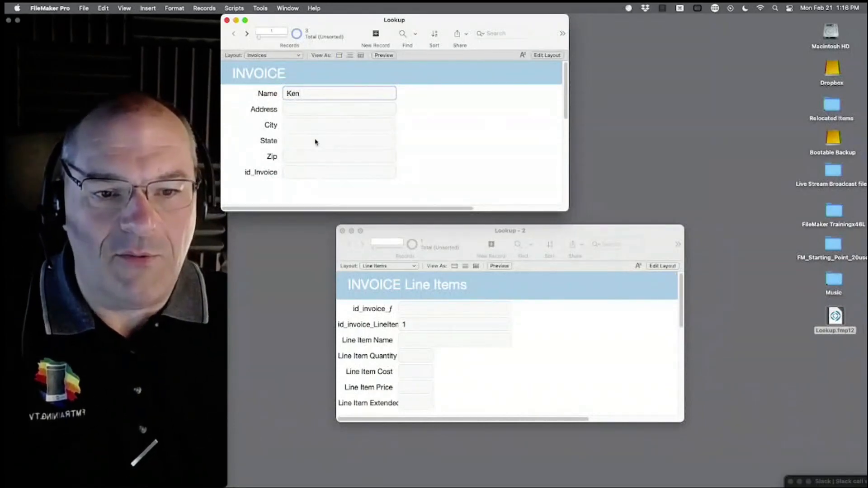
left_click(428, 147)
key("super+e")
left_click(410, 186)
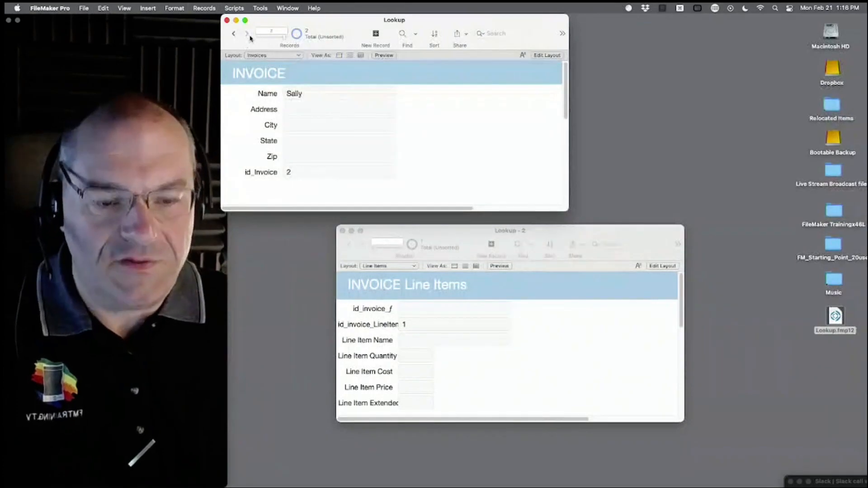
- Create another invoice record and move the Line Items window down and right
key("super+n")
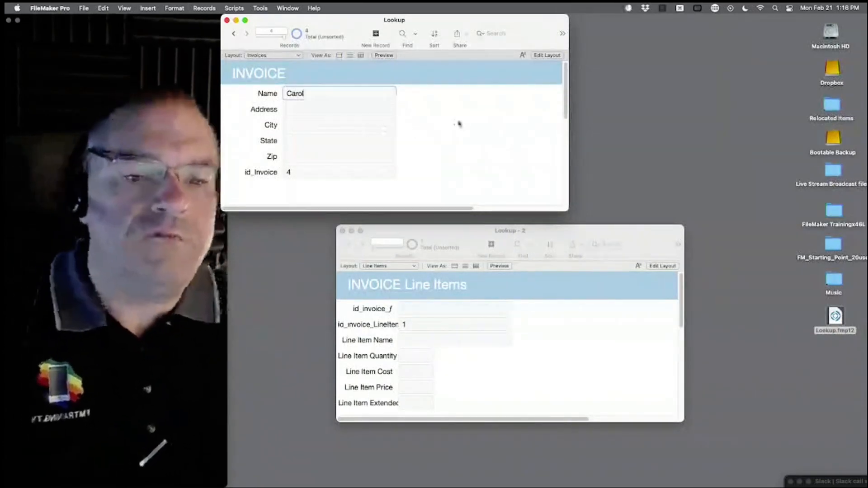
left_click(467, 144)
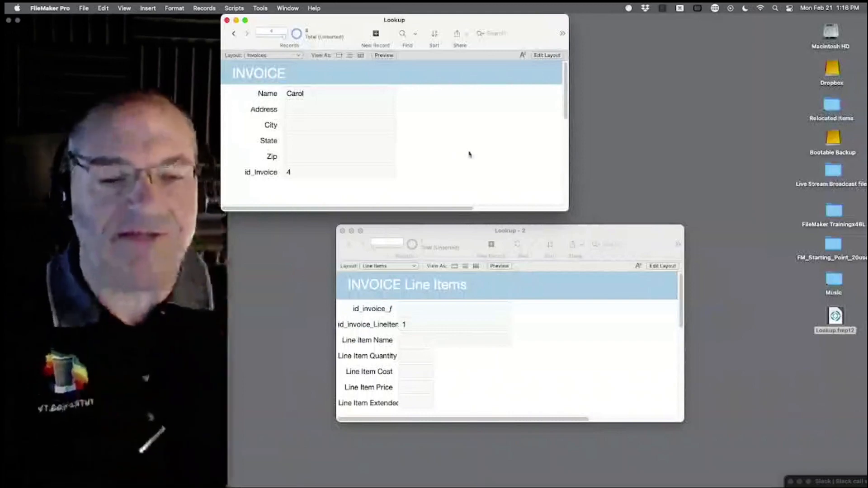
left_click_drag(457, 230, 498, 267)
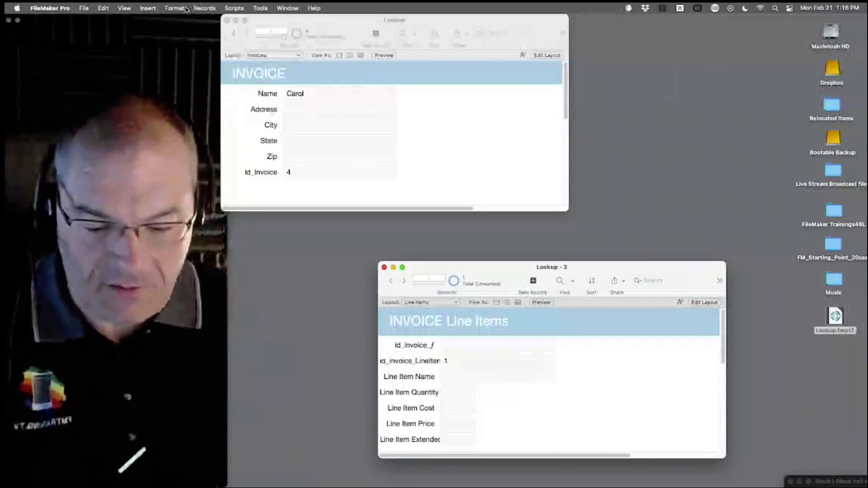
- Open Manage Database with Cmd-Shift-D and cycle through Tables, Fields and Relationships
key("super+shift+d")
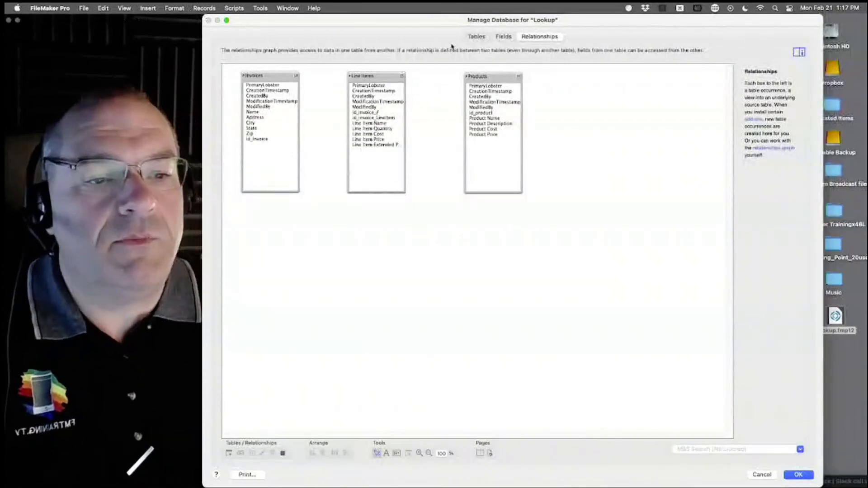
left_click(476, 36)
left_click(504, 37)
left_click(539, 37)
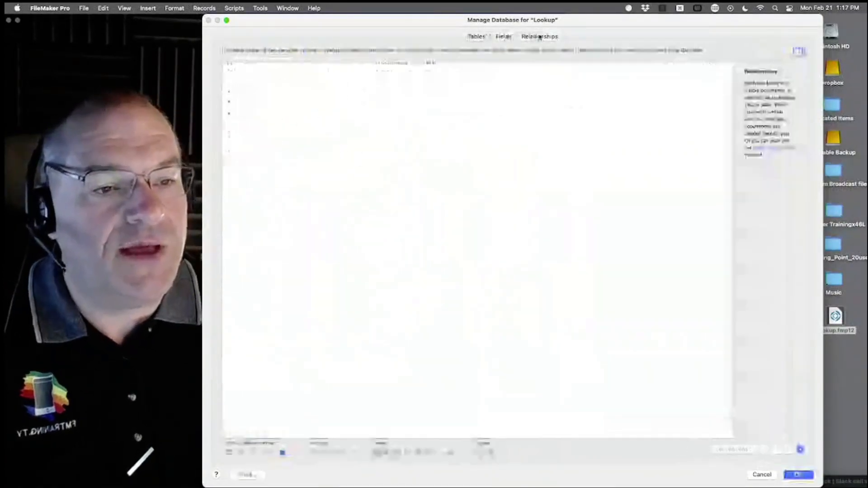
left_click(471, 38)
left_click(508, 37)
left_click(538, 37)
left_click(477, 36)
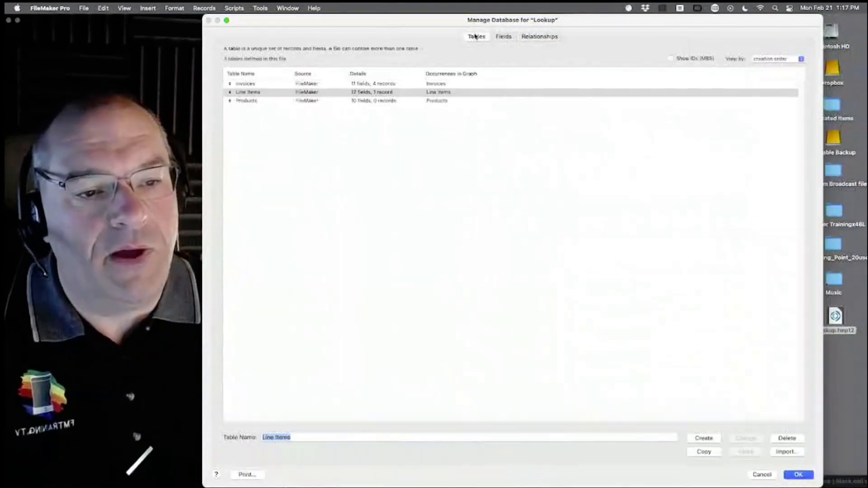
left_click(504, 36)
left_click(539, 36)
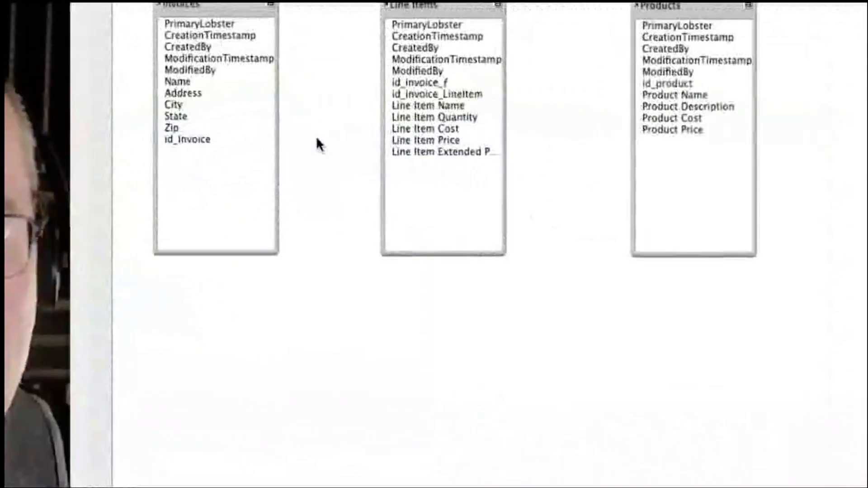
- Link Invoices id_Invoice to Line Items id_invoice_f and save with OK
left_click_drag(235, 140, 237, 139)
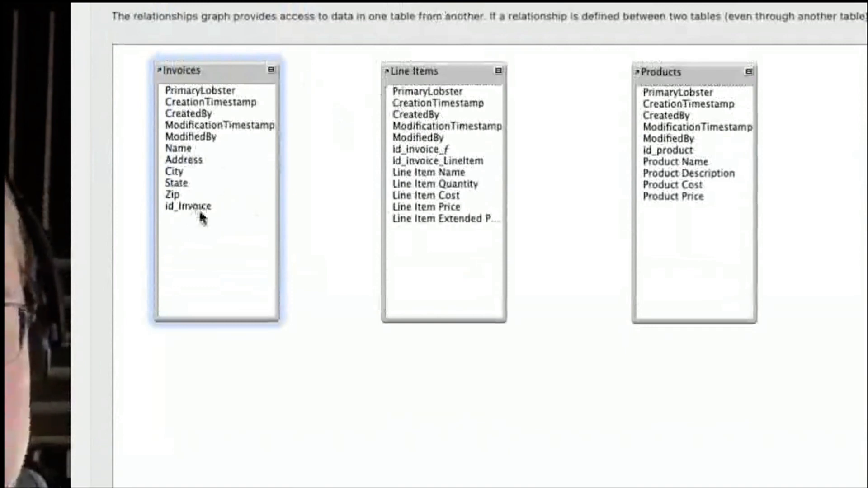
mouse_move(220, 207)
left_mouse_down()
mouse_move(243, 217)
mouse_move(388, 160)
mouse_move(396, 149)
mouse_move(441, 153)
mouse_move(231, 207)
mouse_move(441, 161)
mouse_move(441, 151)
left_mouse_up()
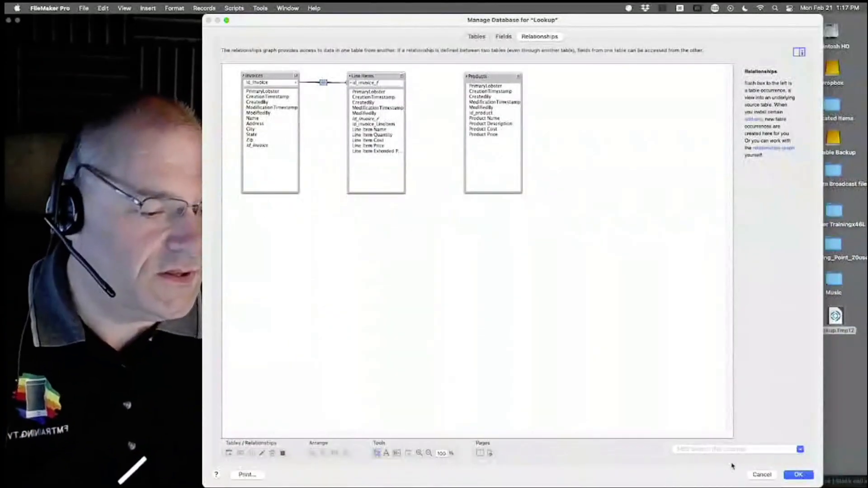
left_click(797, 475)
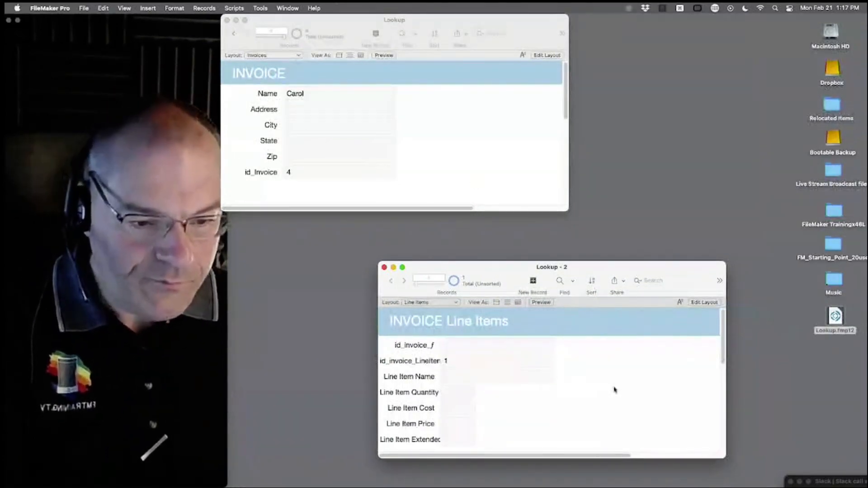
- Enlarge the Invoice window, enter Layout mode, and draw a portal below the invoice fields
left_click(485, 199)
left_click_drag(567, 209, 676, 325)
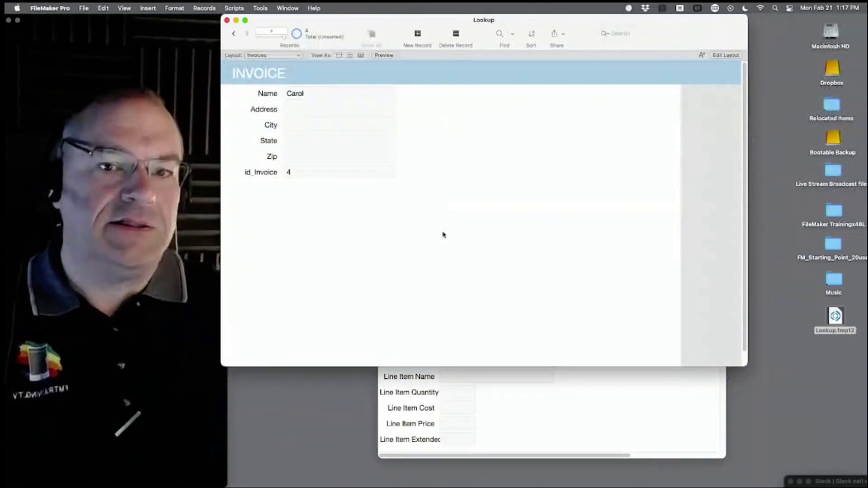
key("super+l")
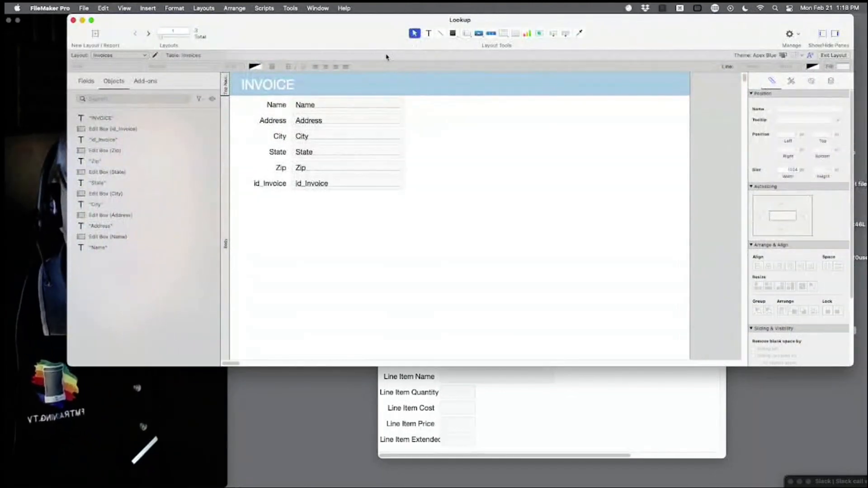
key("super+b")
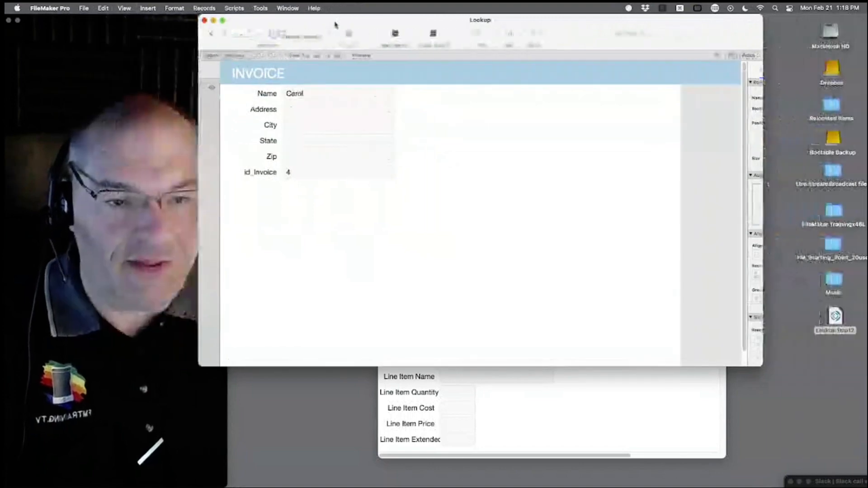
key("super+l")
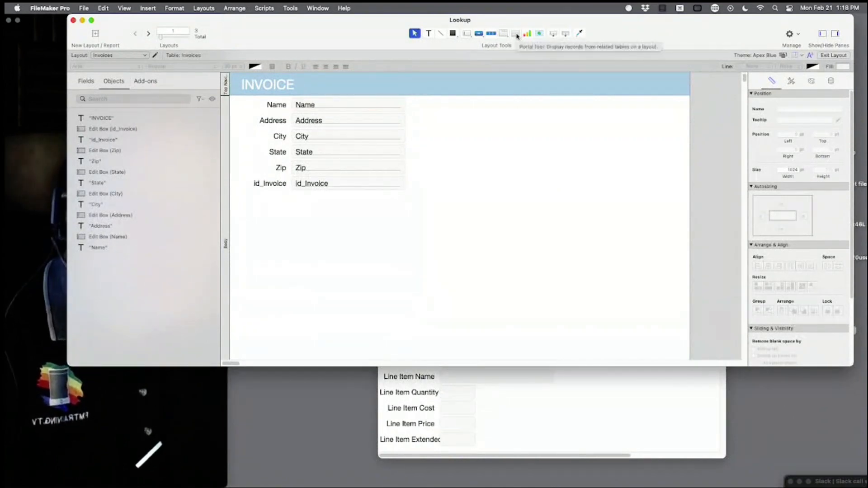
left_click(516, 35)
left_click_drag(254, 212, 615, 340)
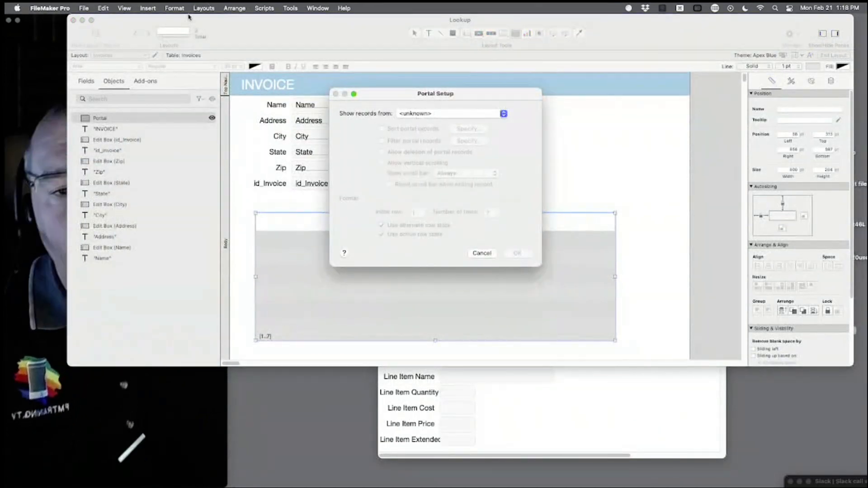
- Set the portal to show records from Line Items
left_click_drag(238, 30, 363, 30)
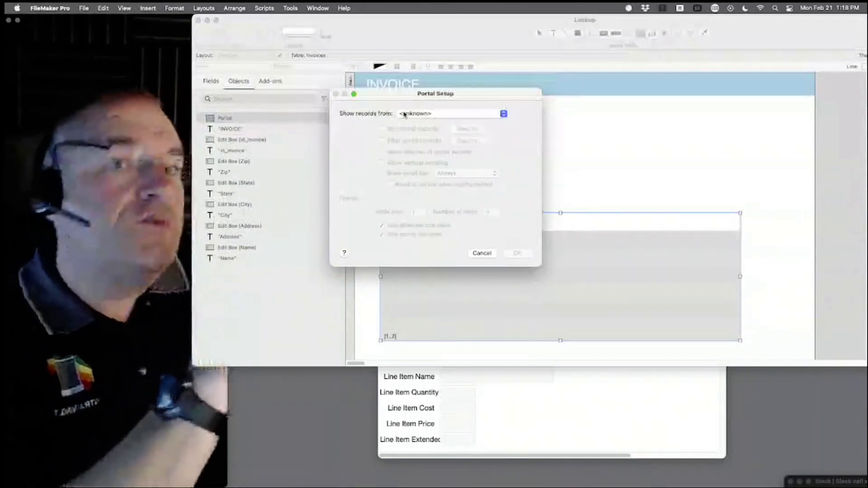
left_click(405, 114)
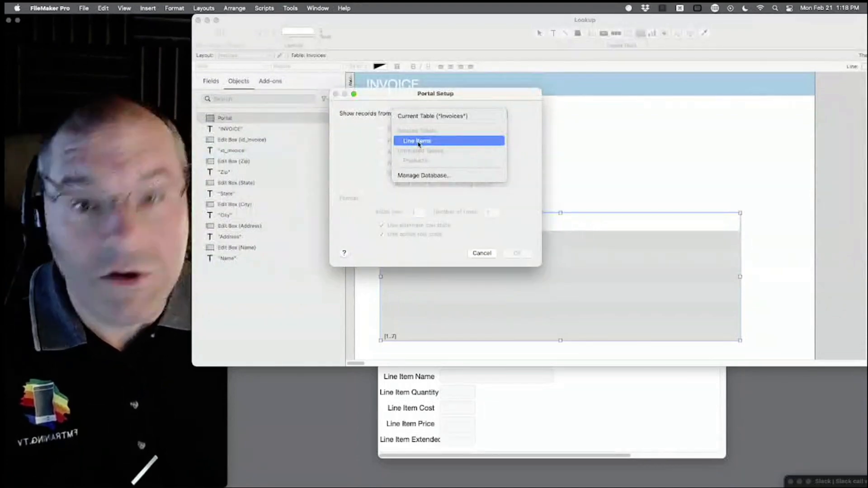
left_click(418, 141)
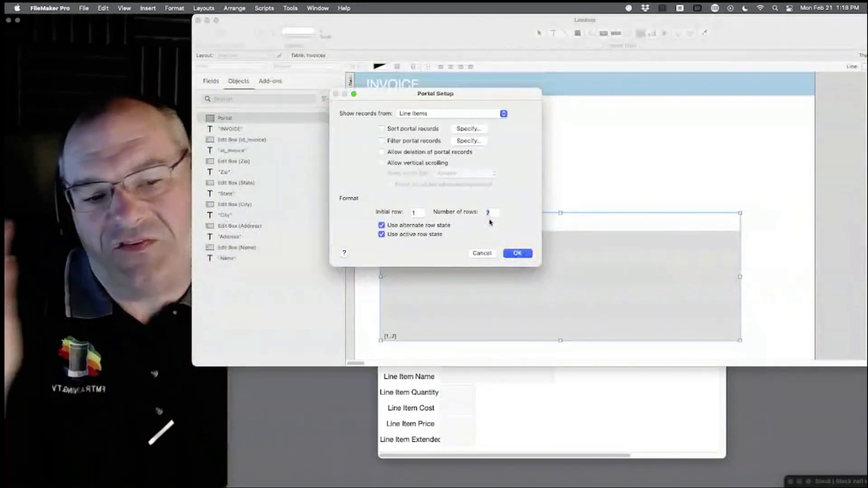
left_click(521, 254)
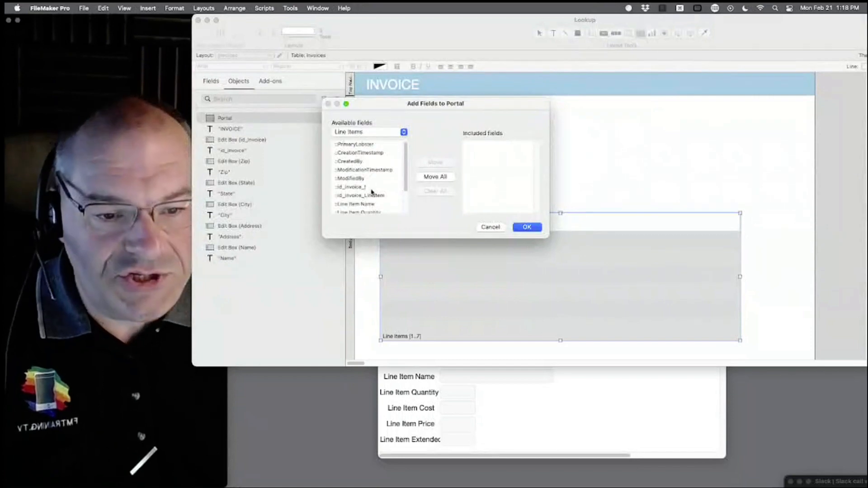
- Add Line Item Name, Quantity, Cost, Price and Extended Price fields to the portal
scroll(371, 192, "down", 3)
scroll(372, 188, "up", 1)
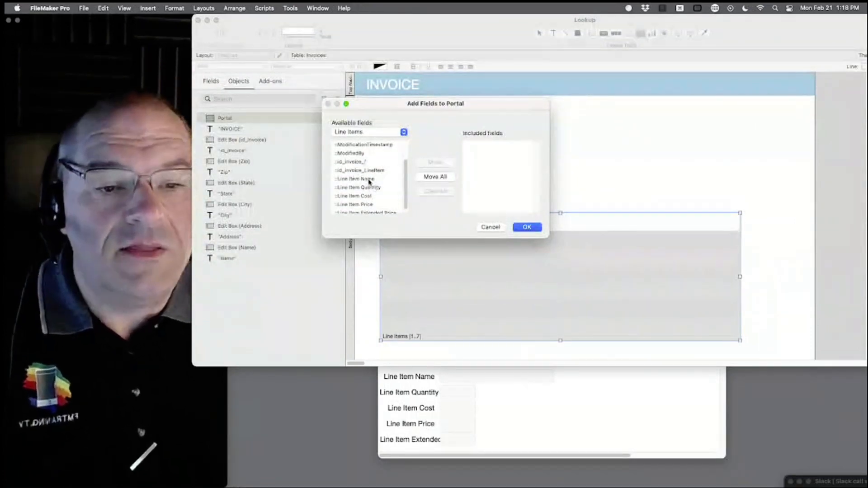
double_click(370, 179)
double_click(370, 188)
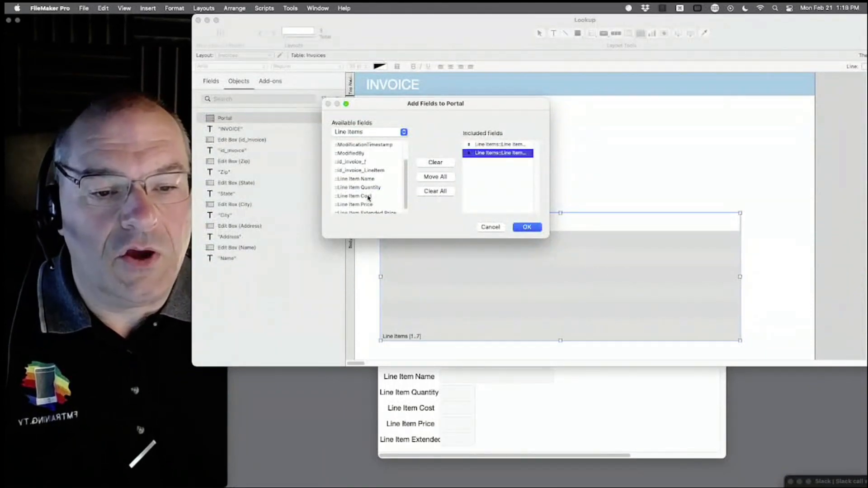
left_click(368, 197)
double_click(369, 196)
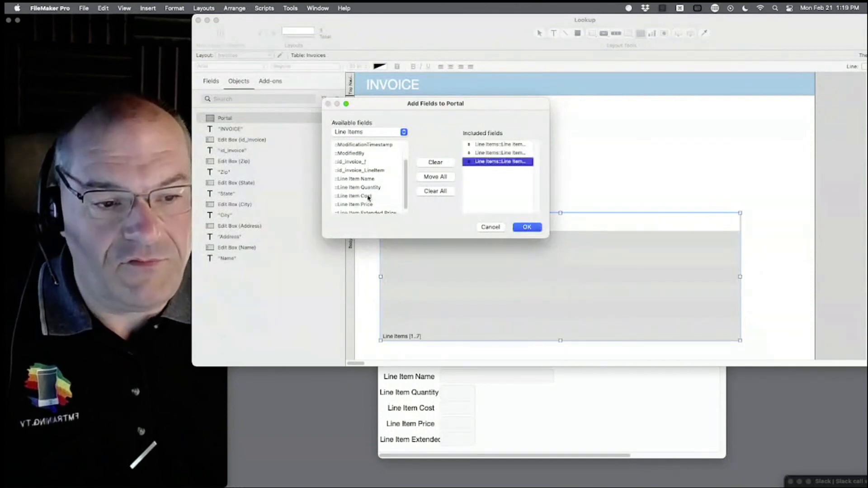
double_click(367, 205)
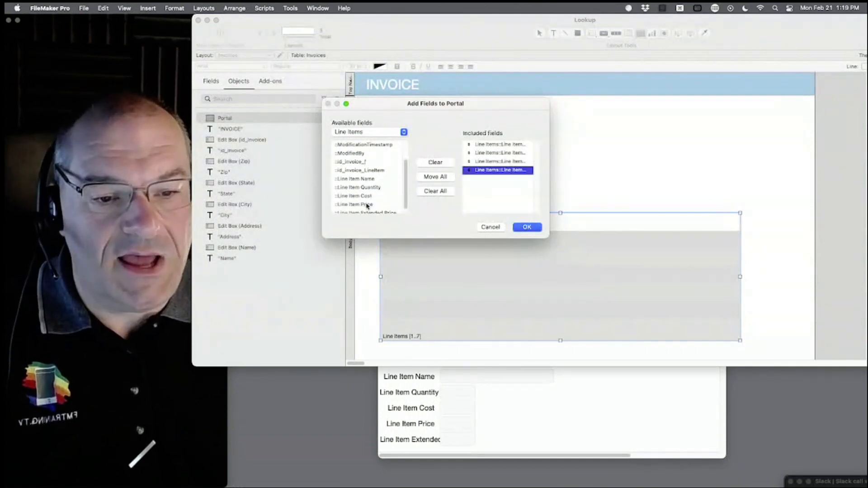
double_click(367, 212)
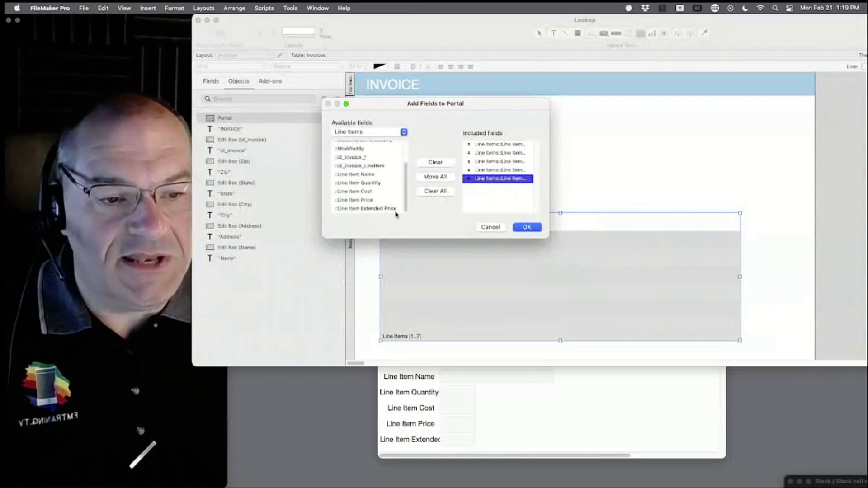
left_click(528, 227)
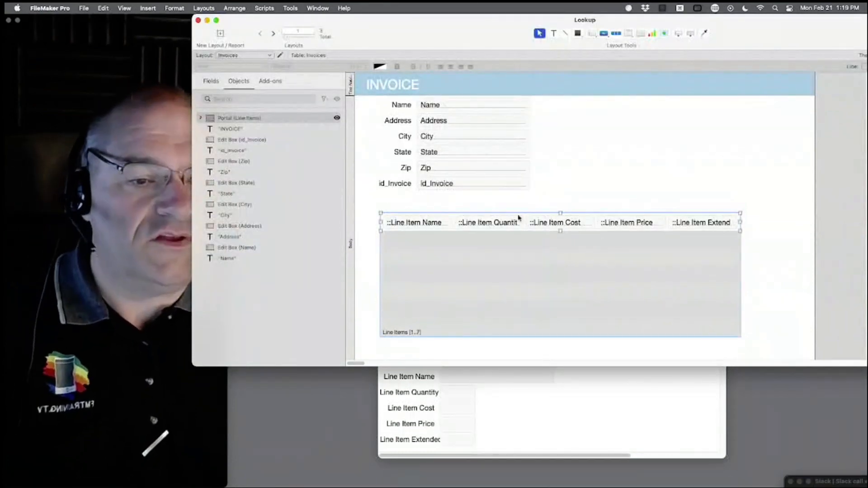
- Try adding a label for the Line Item Name field, then undo it
left_click(460, 208)
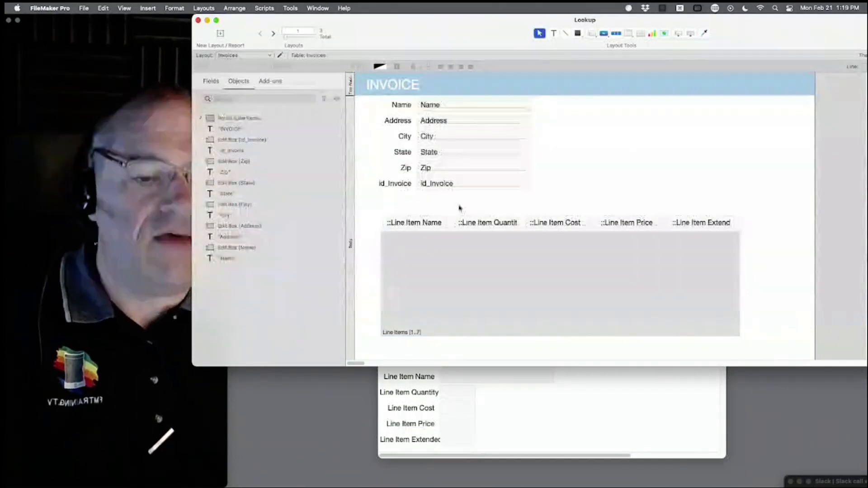
double_click(434, 223)
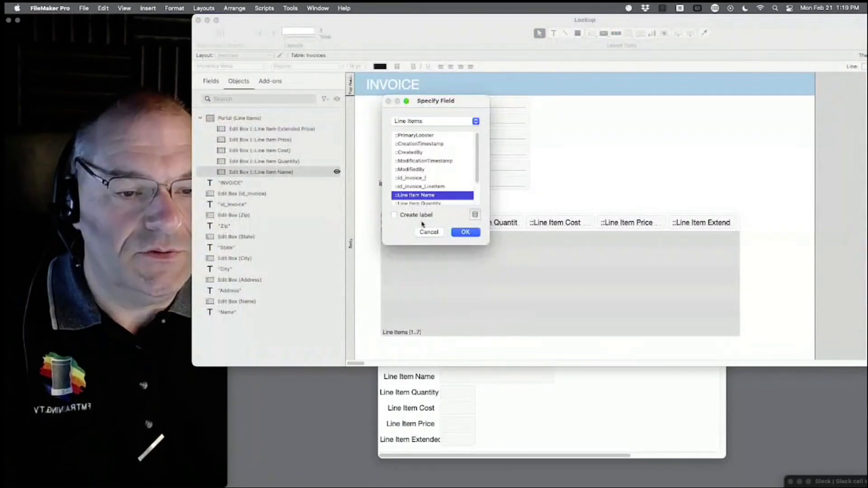
left_click(429, 232)
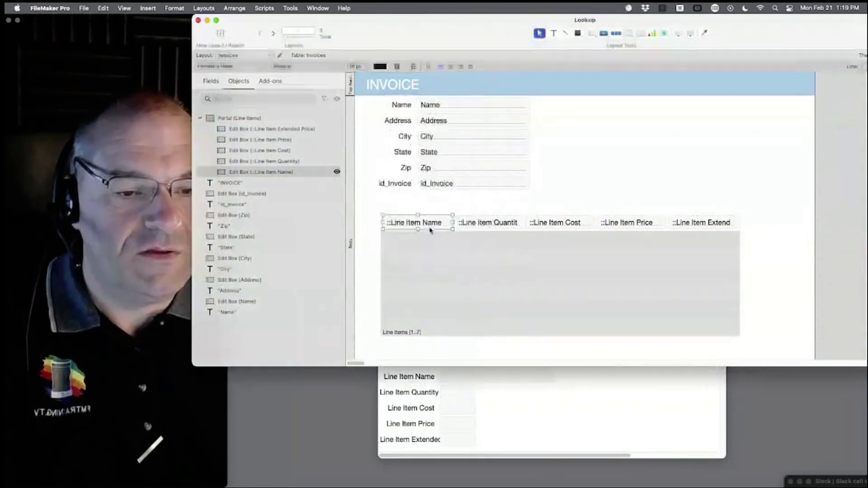
double_click(430, 225)
left_click(466, 234)
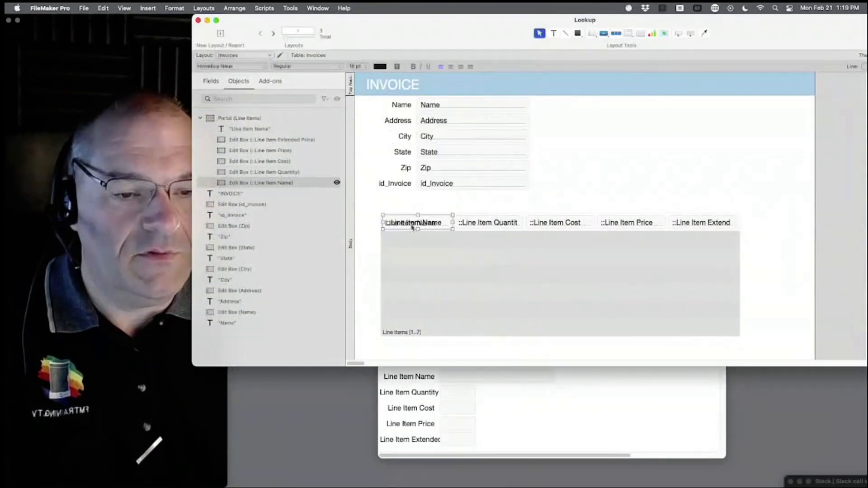
key("super+z")
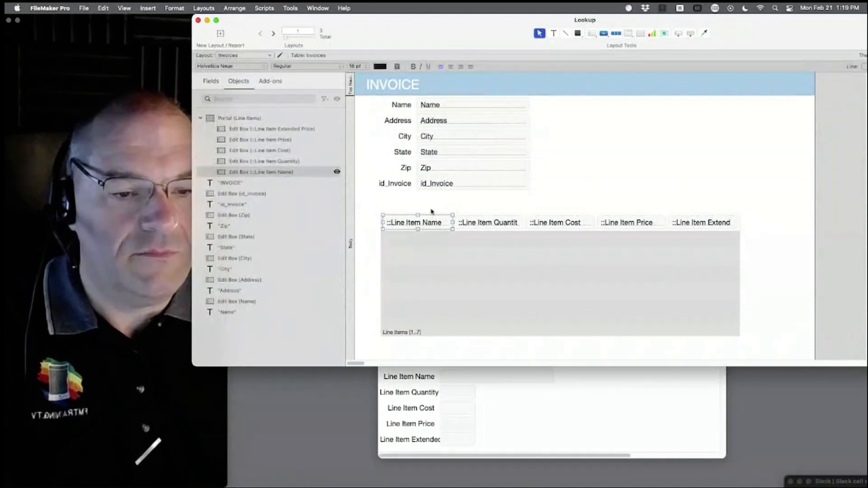
- Copy the id_Invoice label above the portal and turn it into a centered 'Name' header
left_click_drag(419, 186, 428, 209)
key("super+a")
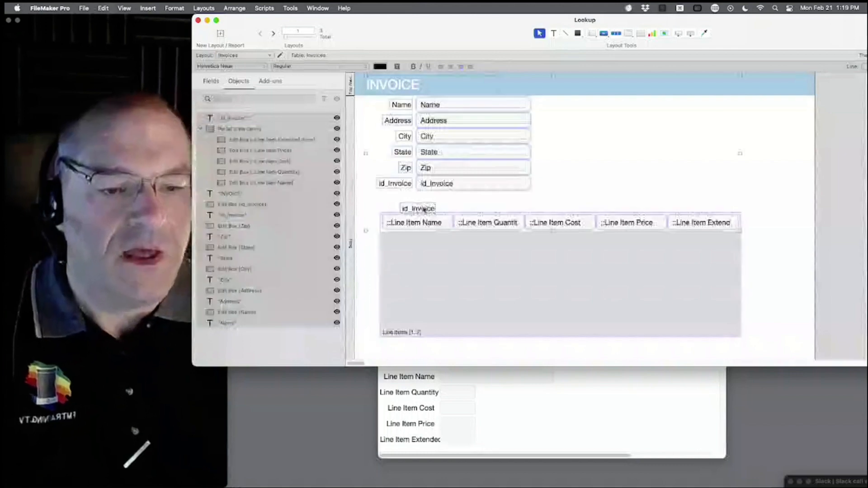
left_click(423, 209)
double_click(423, 209)
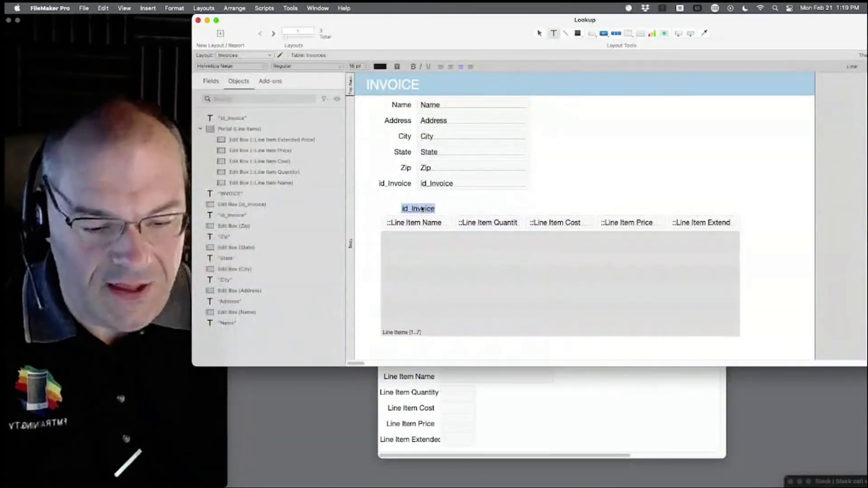
type("Name")
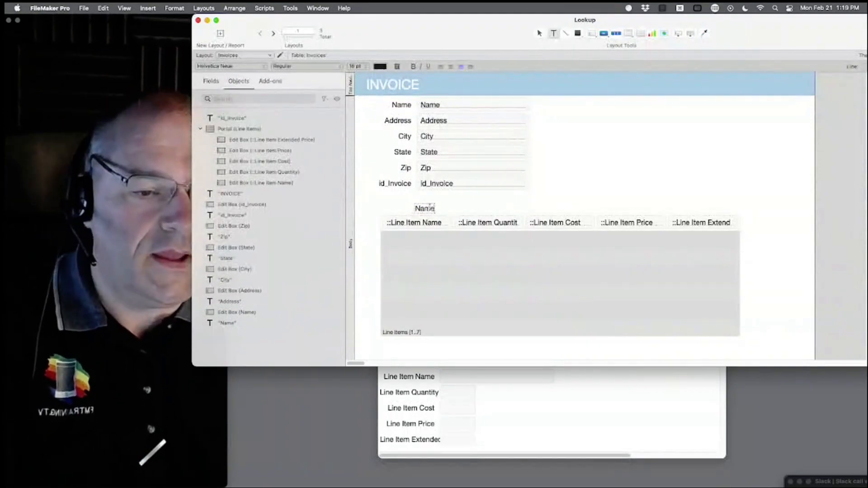
key("KP_Enter")
left_click_drag(430, 211, 490, 208)
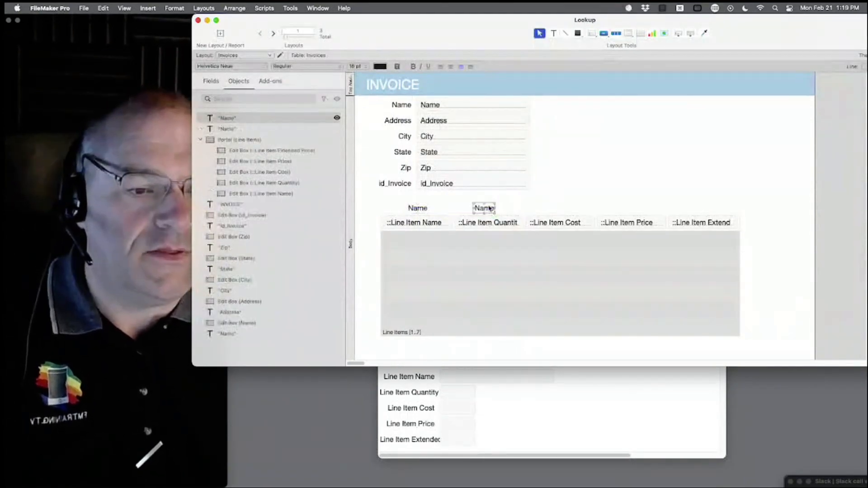
- Make a 'Quan' header label for the quantity column
double_click(491, 208)
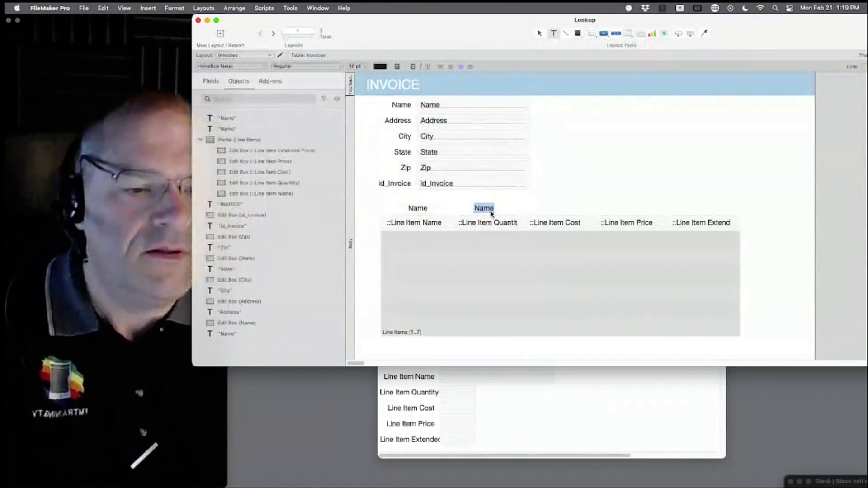
type("Qn")
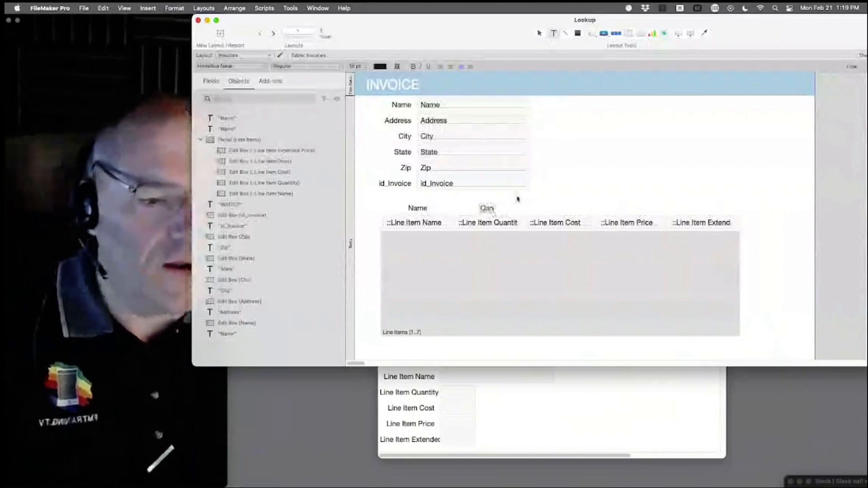
key("BackSpace")
type("uan")
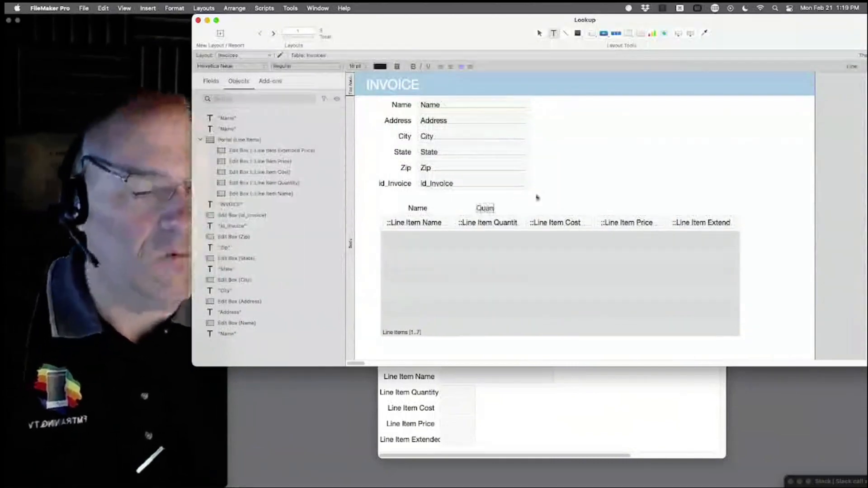
left_click(537, 197)
- Copy the label to make 'Cost' and 'Price' headers above their columns
left_click_drag(493, 207, 560, 206)
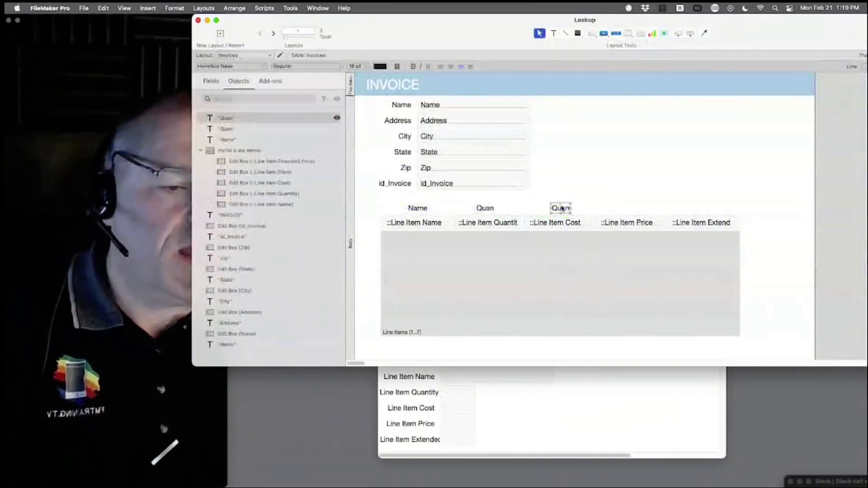
double_click(561, 208)
double_click(562, 208)
type("Cost")
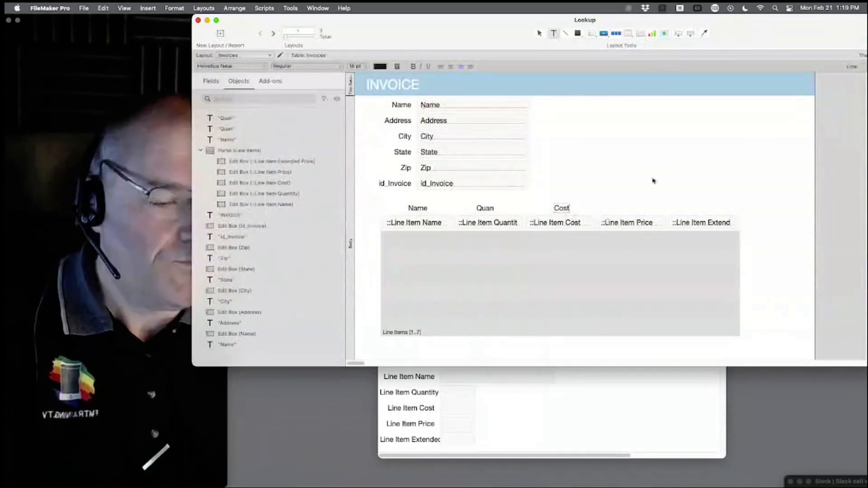
key("Escape")
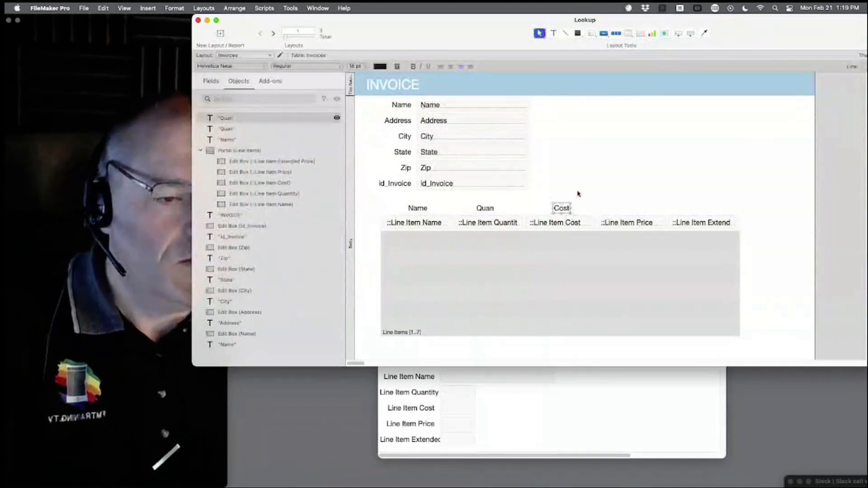
left_click_drag(562, 208, 632, 207)
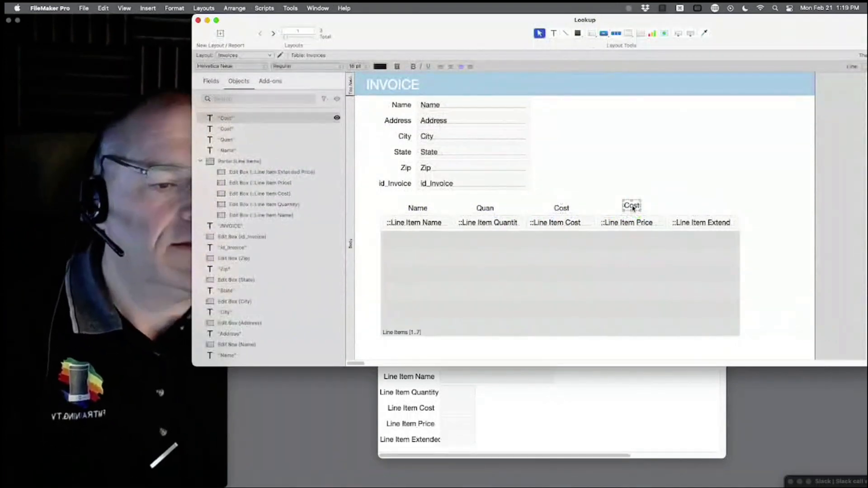
double_click(633, 207)
type("Price")
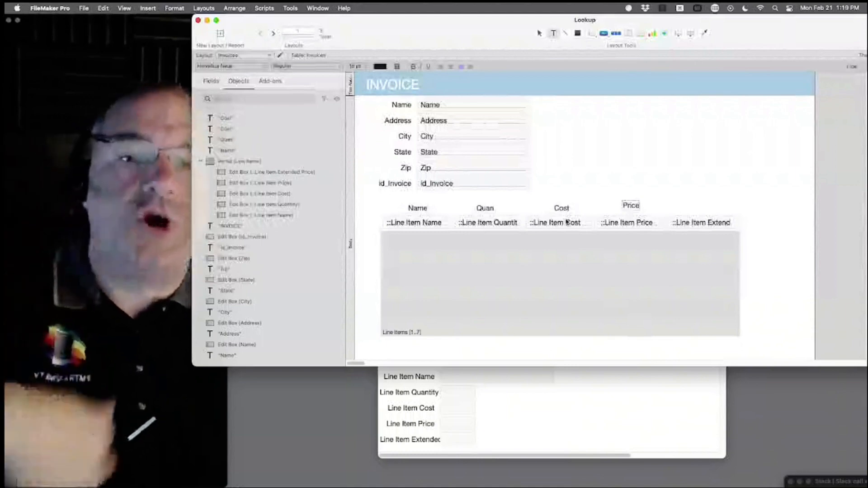
key("Escape")
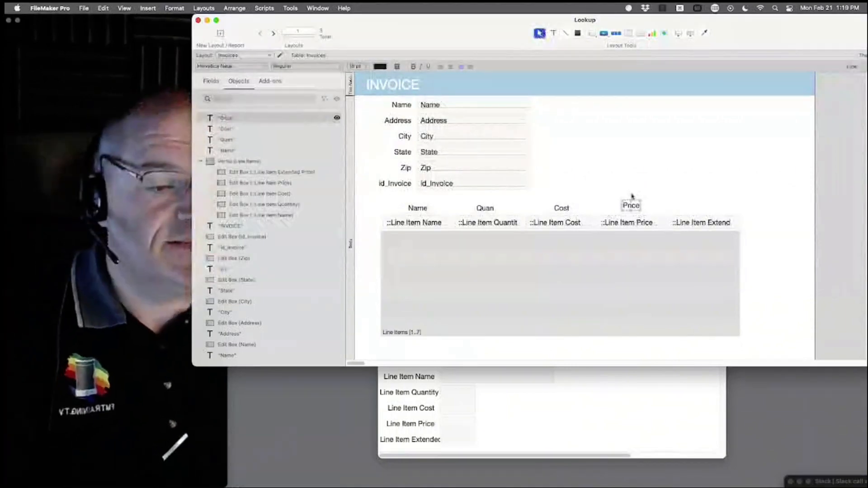
- Add an 'Extended Price' header centered over the last portal column
left_click_drag(633, 207, 708, 207)
double_click(709, 207)
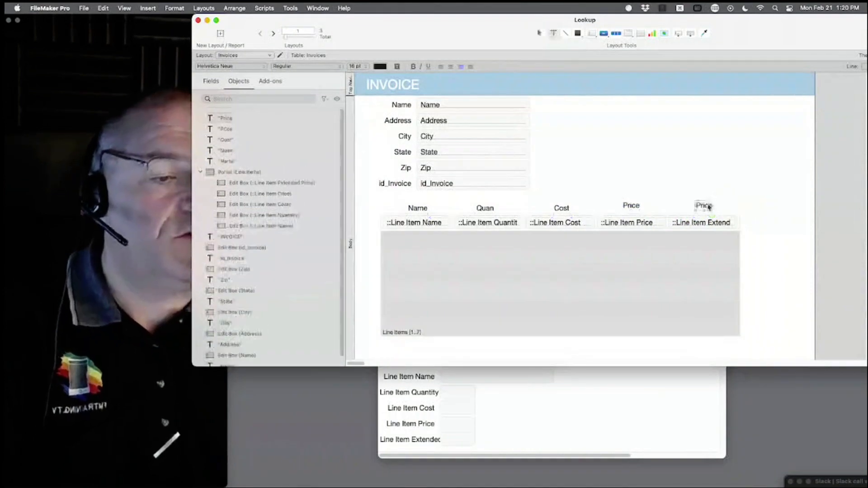
type("Extended")
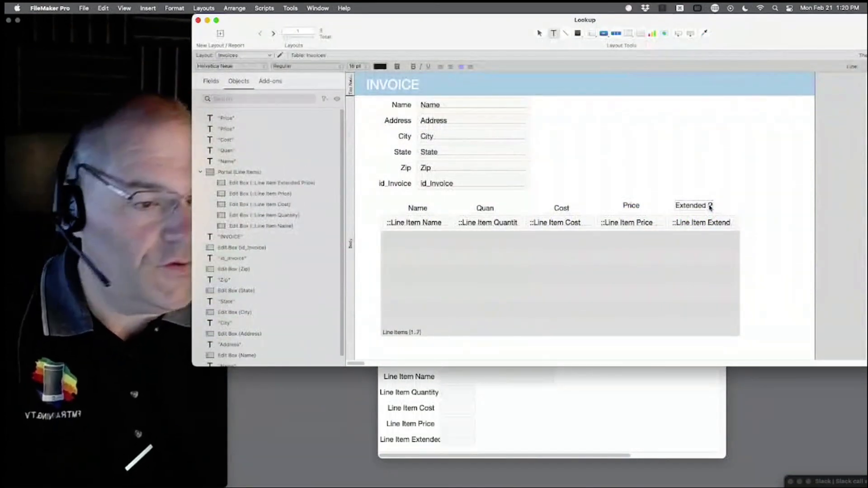
type(" Price")
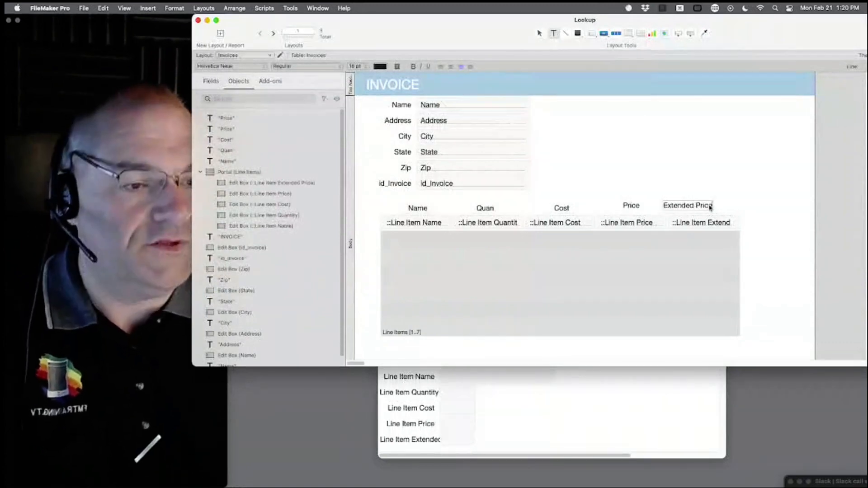
key("Escape")
left_click_drag(714, 204, 721, 204)
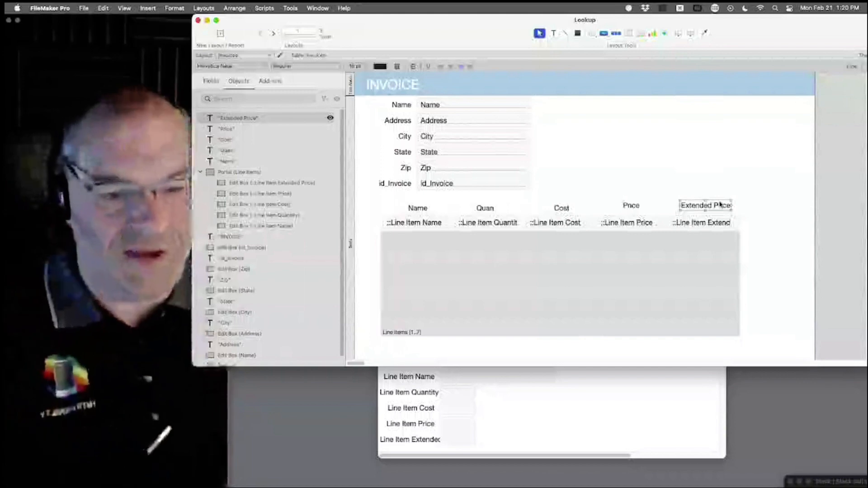
left_click(520, 223)
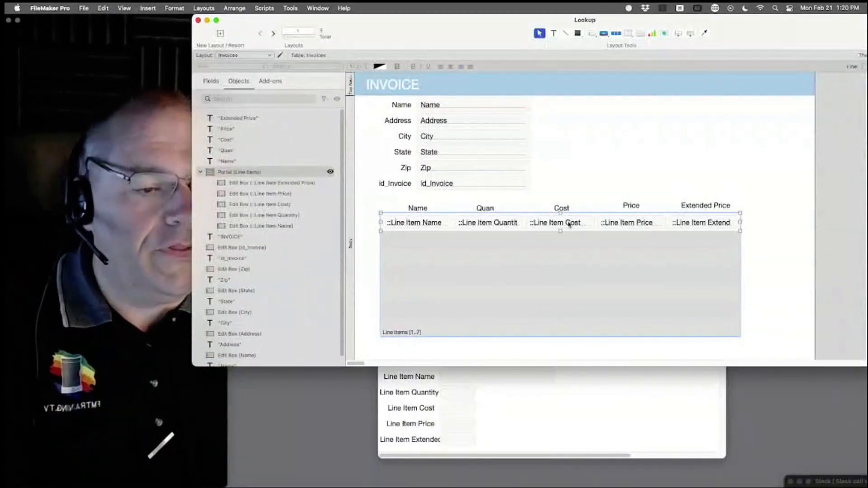
- Select the portal's Cost, Price and Extended Price fields and show their Inspector Data settings
left_click(555, 222)
left_click(633, 222, "shift")
left_click(701, 223, "shift")
key("super+i")
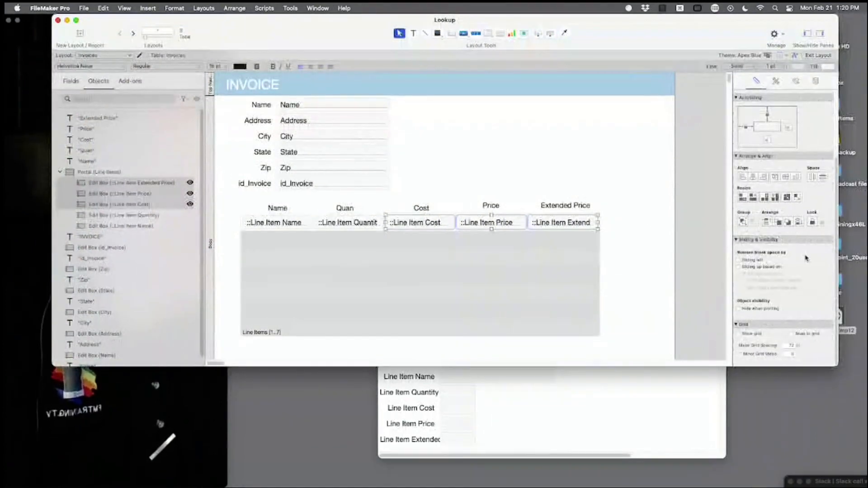
left_click(816, 82)
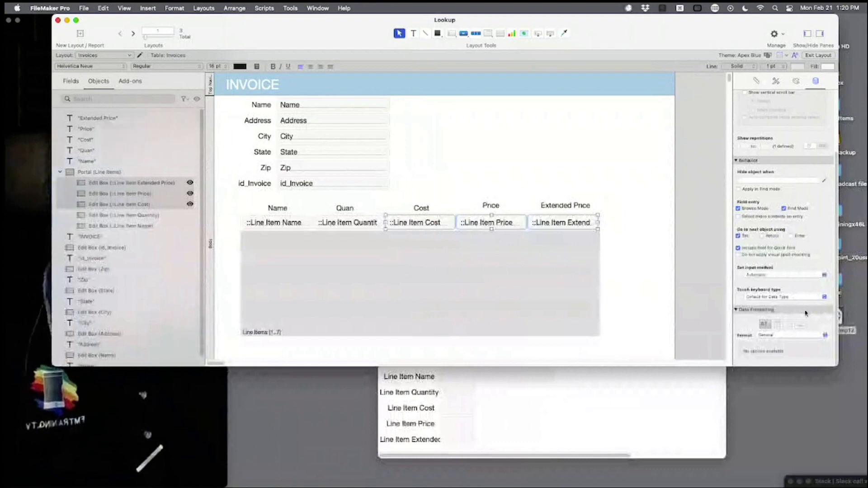
- Format the selected fields as Currency with the thousands separator turned on
left_click(786, 340)
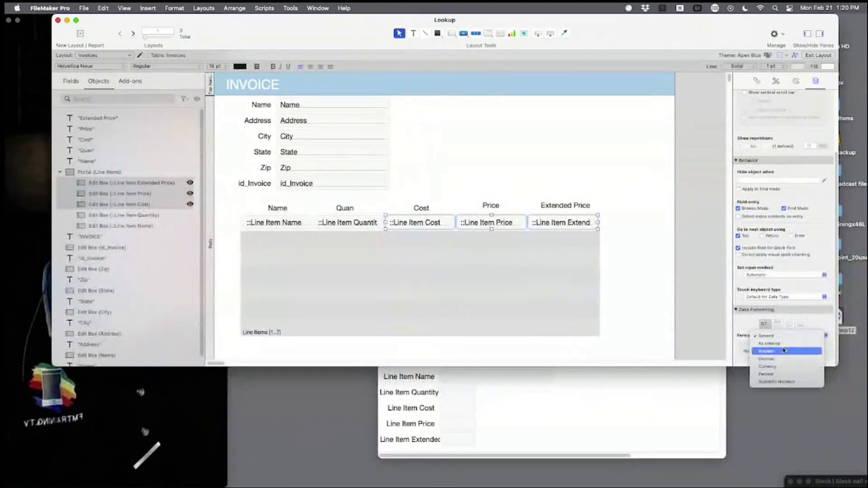
left_click(782, 366)
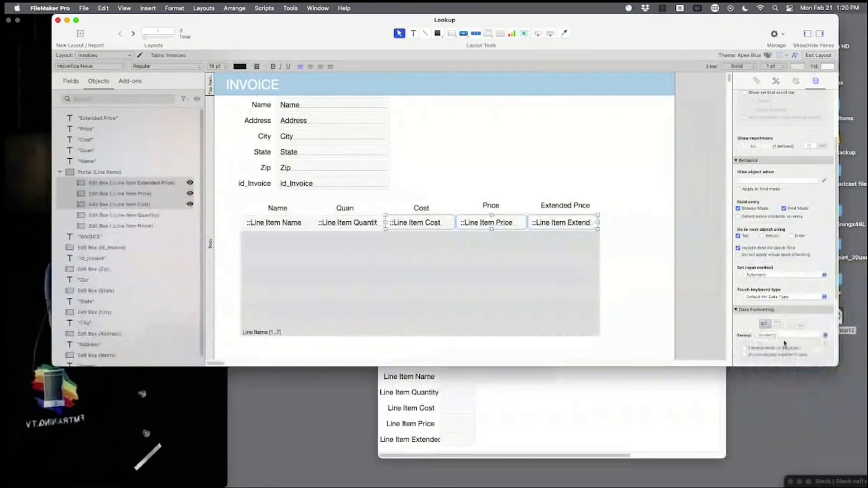
scroll(785, 342, "down", 2)
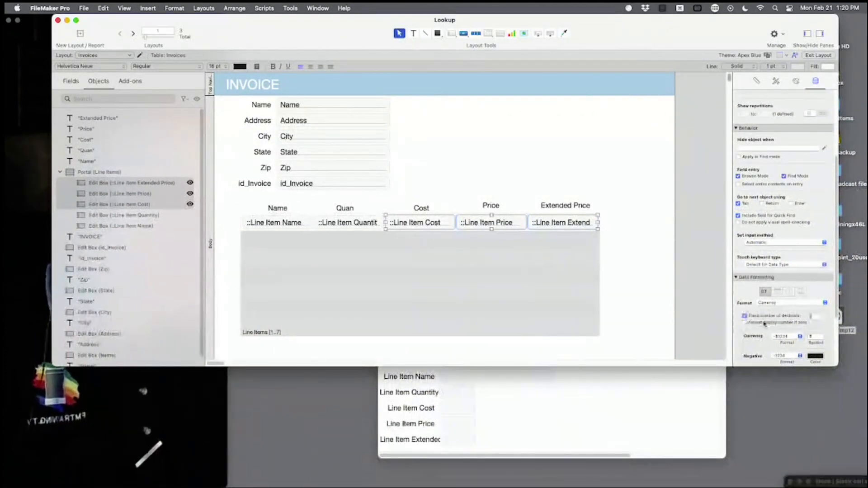
scroll(765, 324, "down", 1)
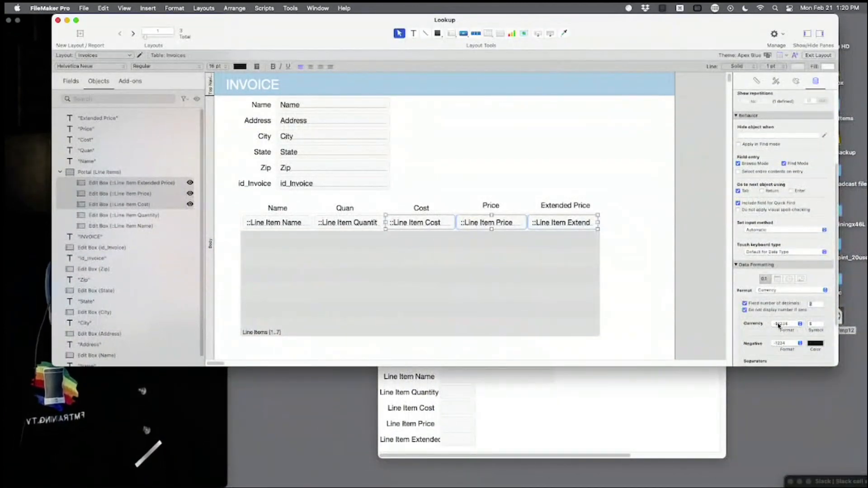
scroll(778, 325, "down", 2)
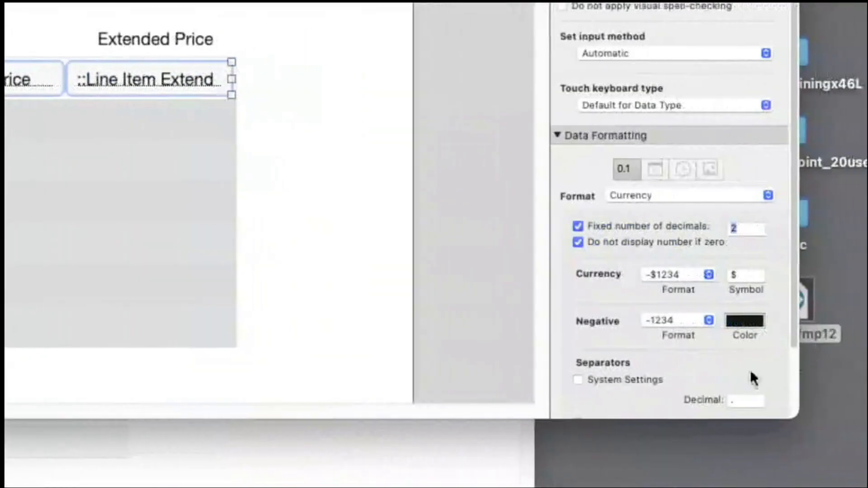
scroll(750, 369, "down", 5)
left_click(666, 343)
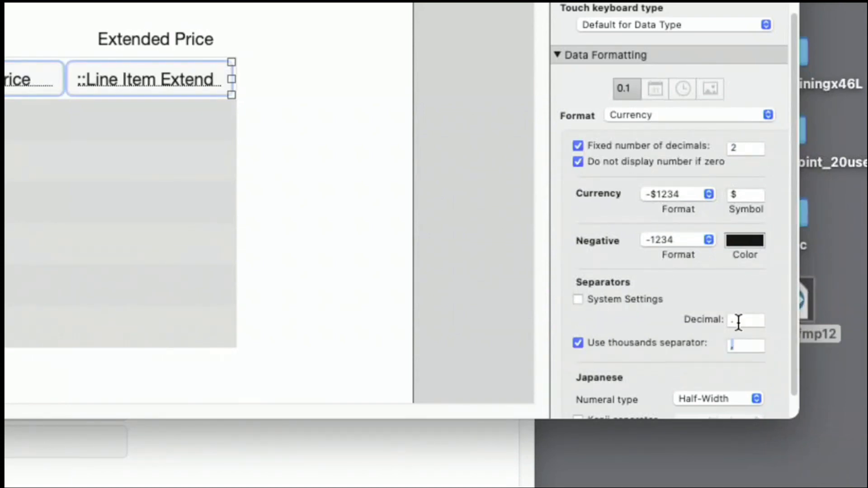
scroll(737, 324, "down", 2)
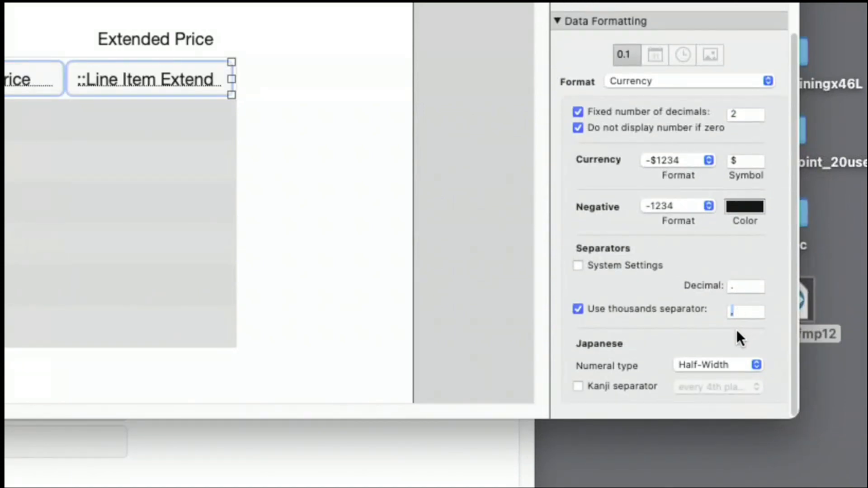
scroll(737, 329, "up", 4)
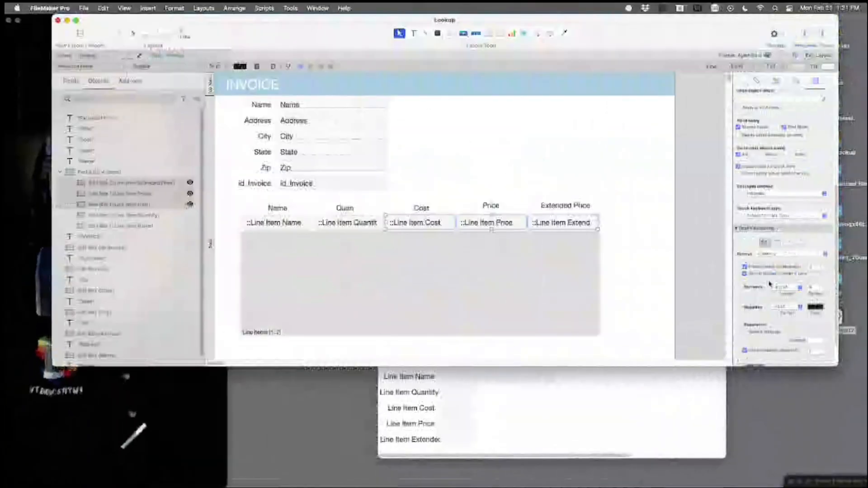
- Return to Browse mode and position the Lookup - 2 window beside the invoice portal
key("super+b")
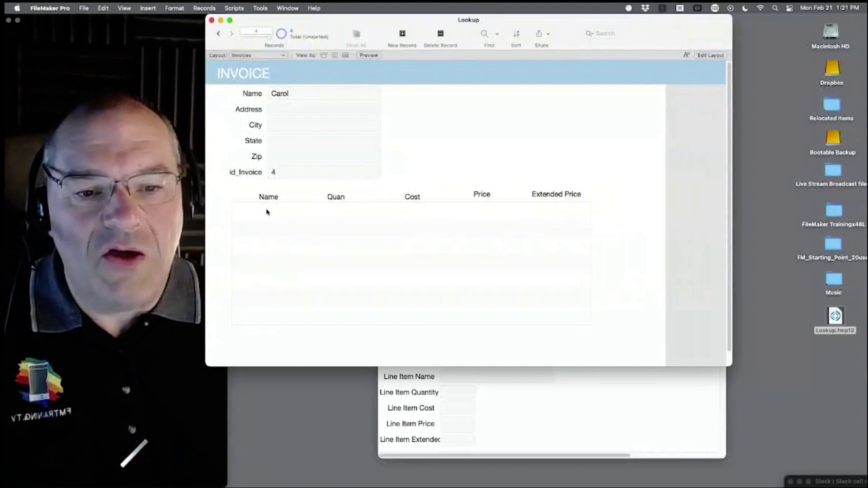
left_click(588, 408)
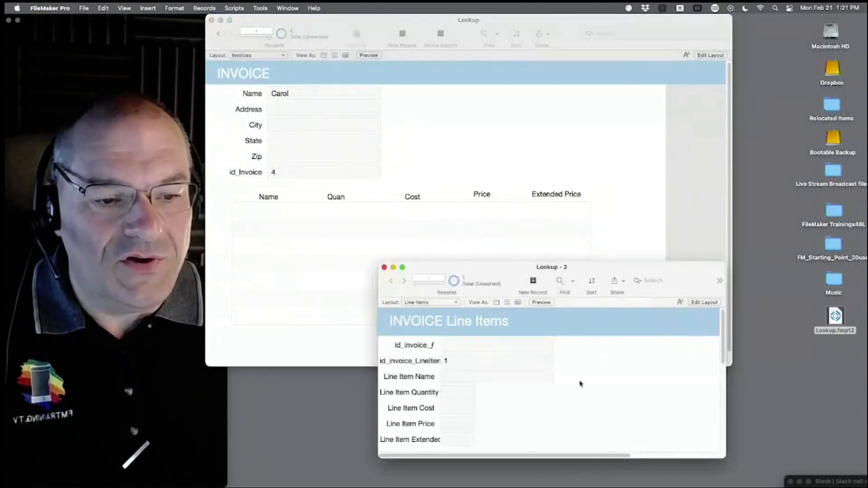
left_click_drag(480, 284, 446, 172)
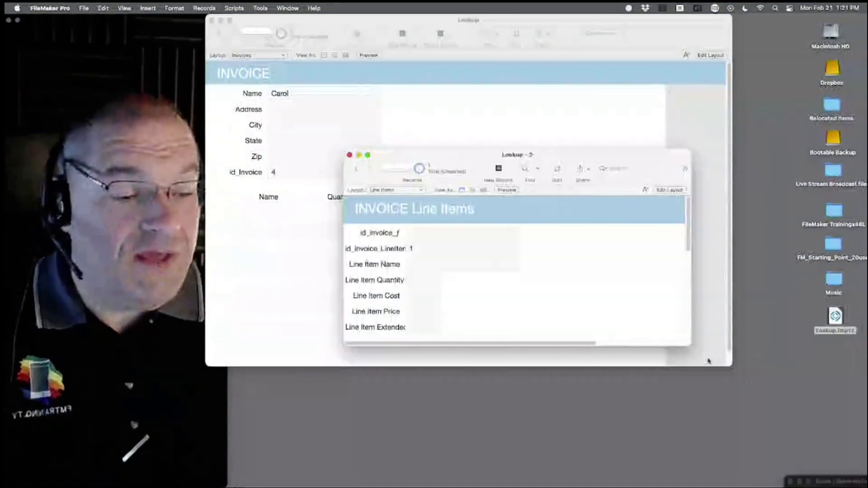
scroll(703, 320, "down", 5)
left_click_drag(685, 274, 673, 167)
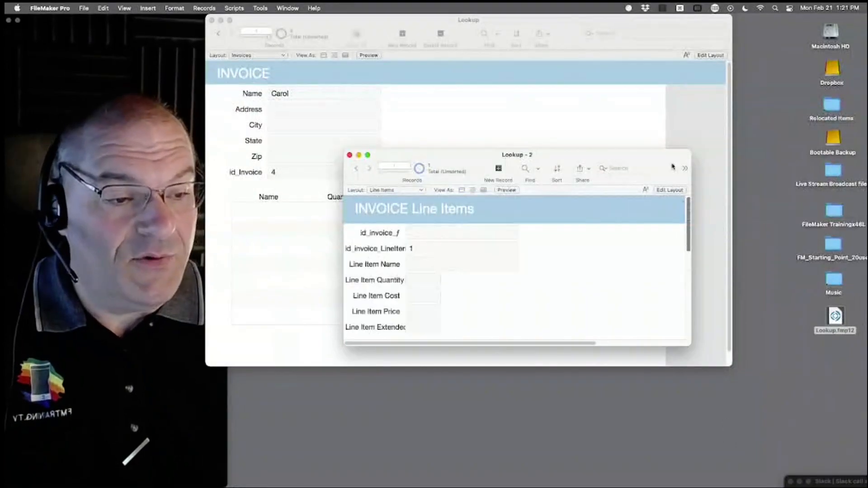
left_click_drag(592, 159, 724, 247)
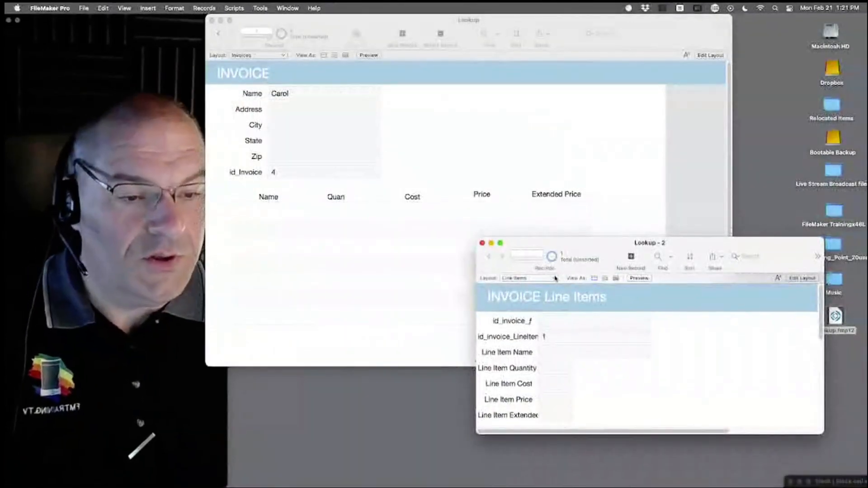
- Set the new line-item record's id_invoice_f to 4, then bring up Manage Database Relationships
left_click(632, 258)
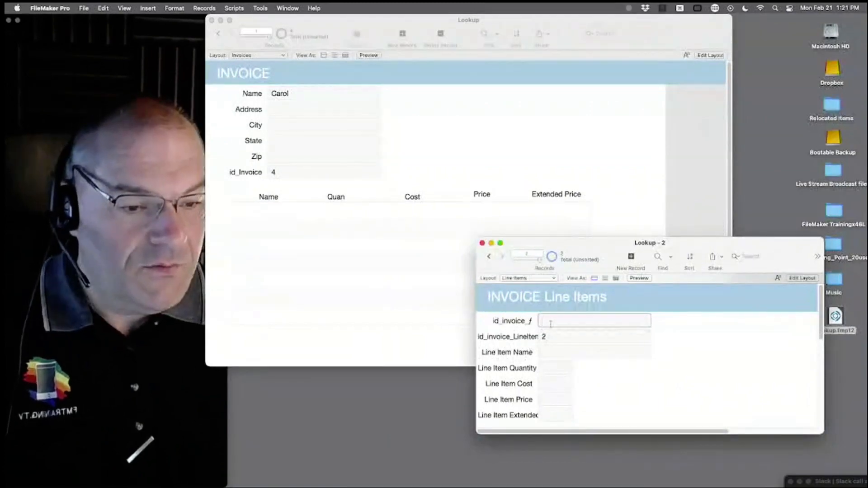
type("4")
left_click(745, 328)
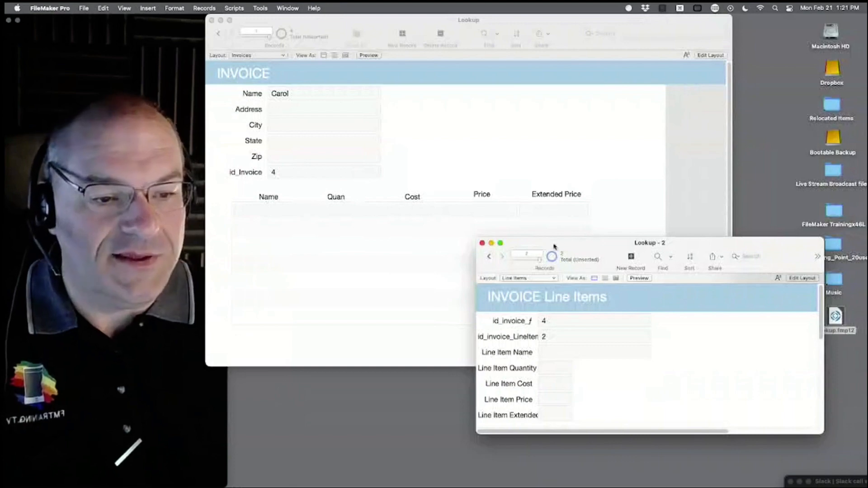
left_click_drag(554, 246, 558, 285)
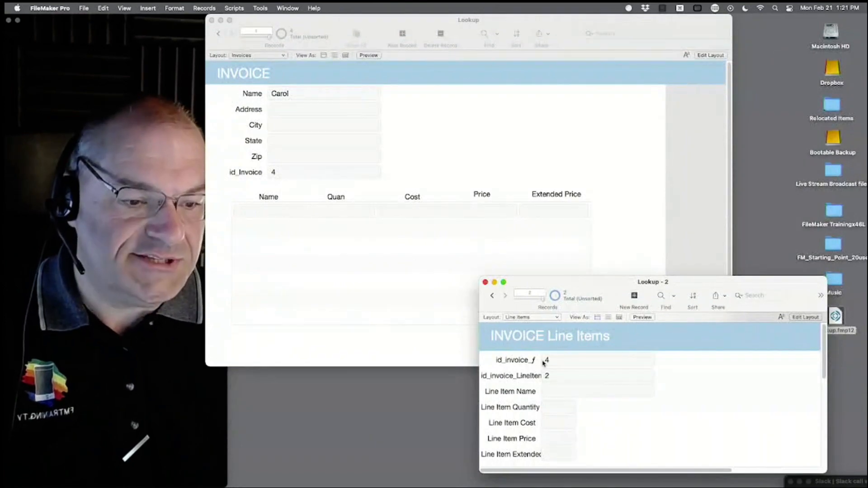
key("super+shift+d")
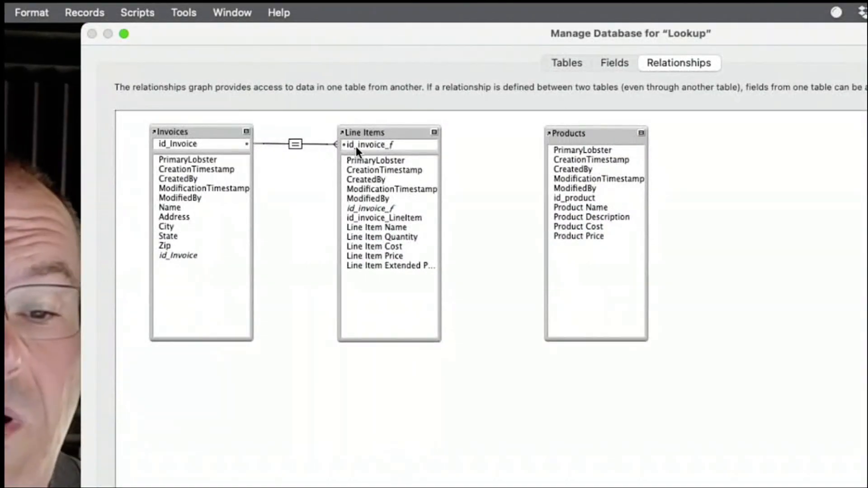
- Turn on 'Allow creation of records' for Line Items in the Invoices–Line Items relationship
double_click(295, 144)
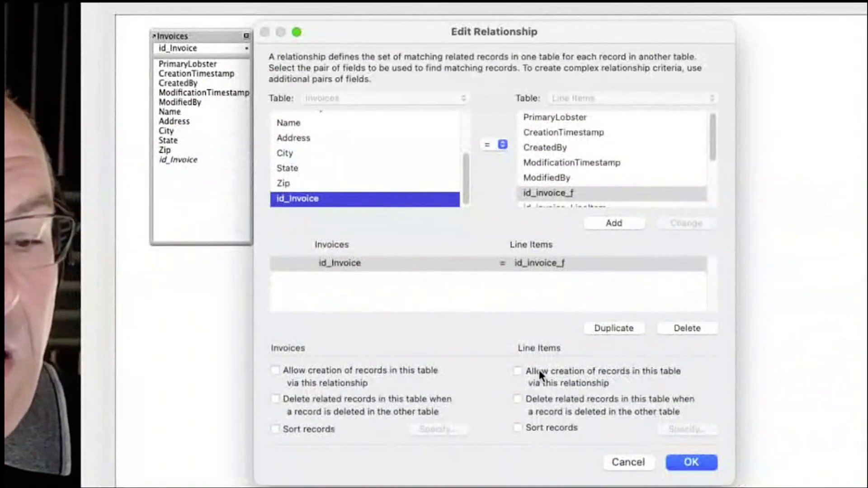
left_click(547, 370)
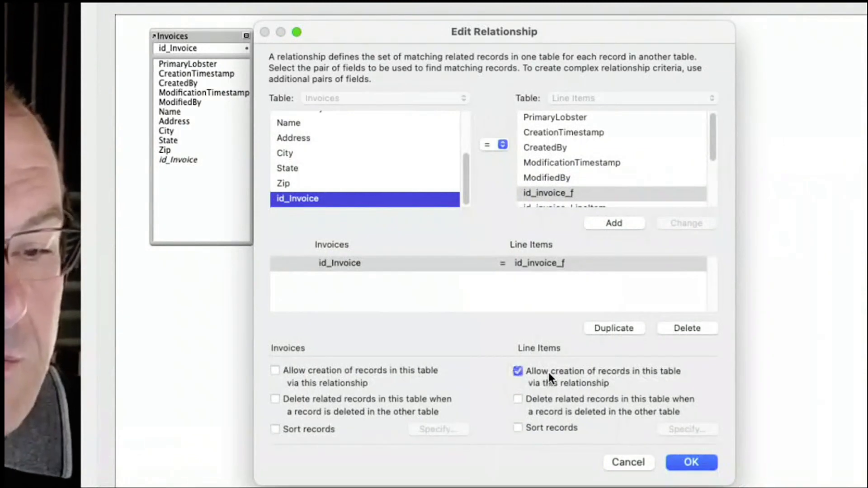
left_click(691, 469)
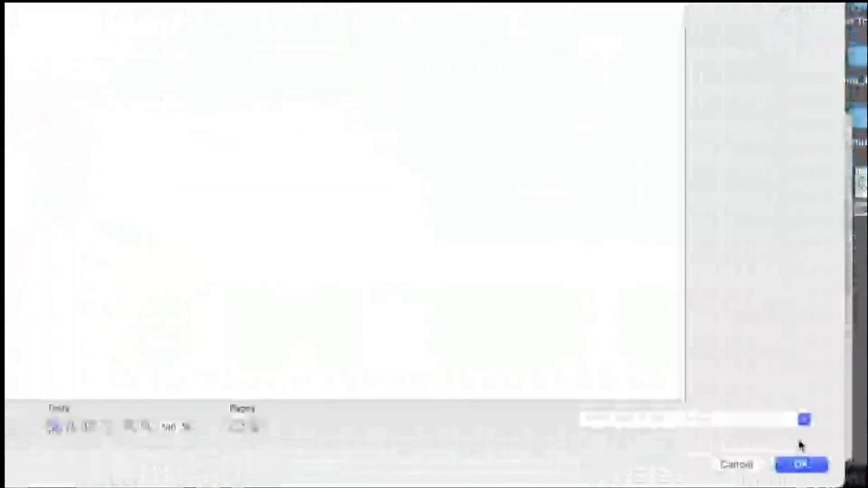
left_click(801, 464)
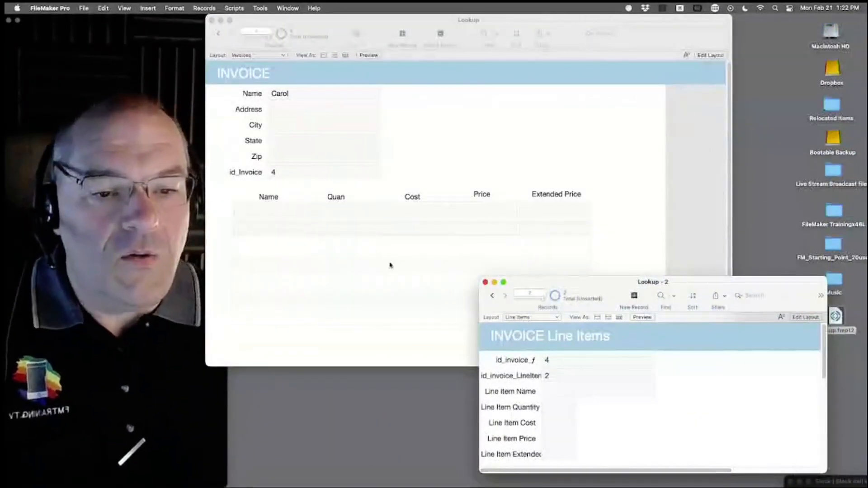
- Give the Widget line in the invoice portal a price of 6, totalling $12.00
left_click(285, 214)
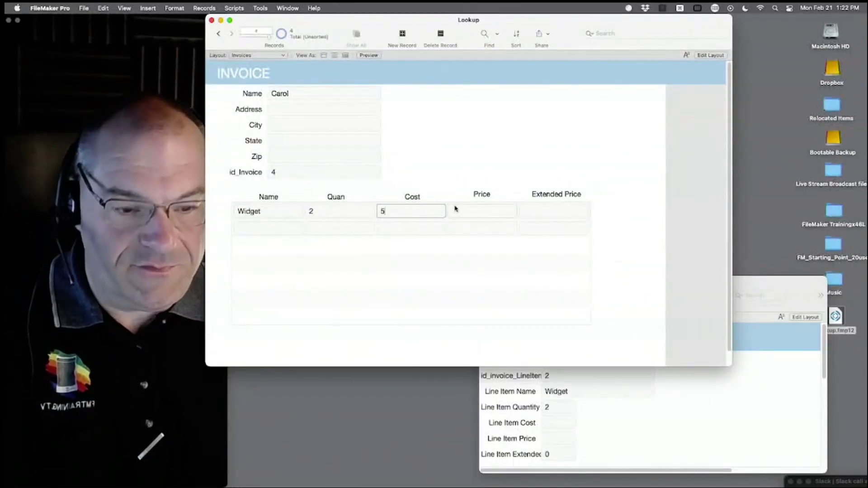
type("6")
left_click(493, 163)
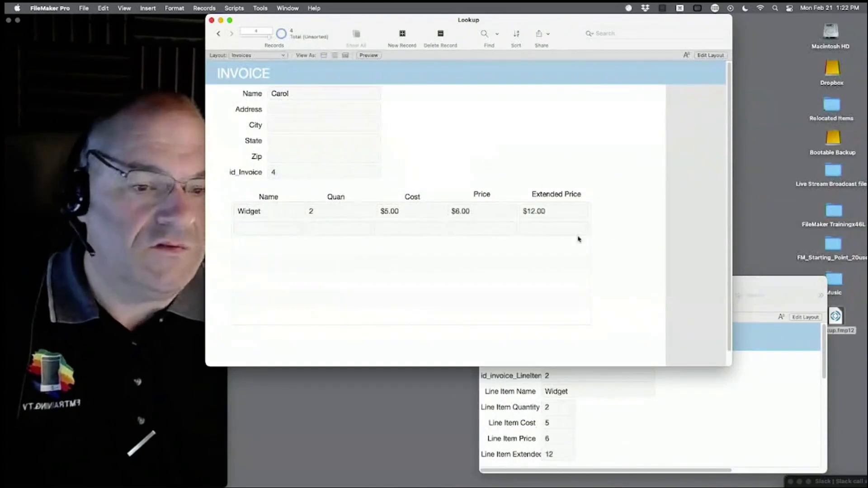
- Delete the empty first Line Items record in the line-item window
left_click(686, 411)
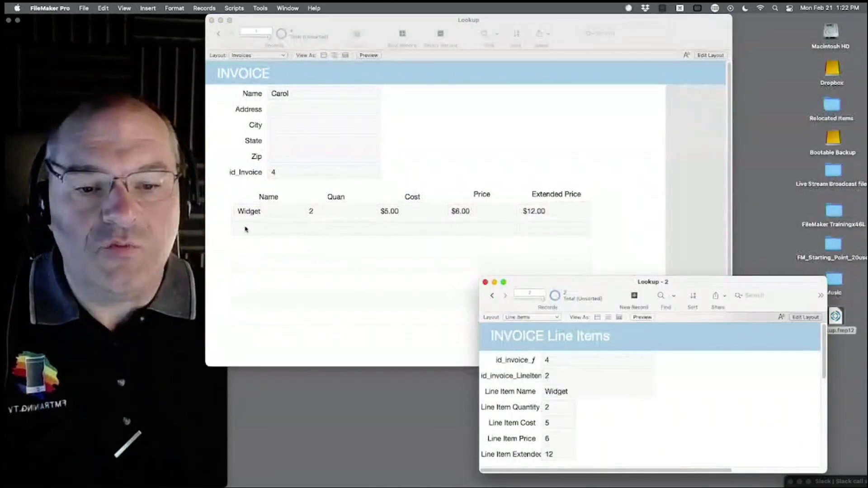
left_click(491, 296)
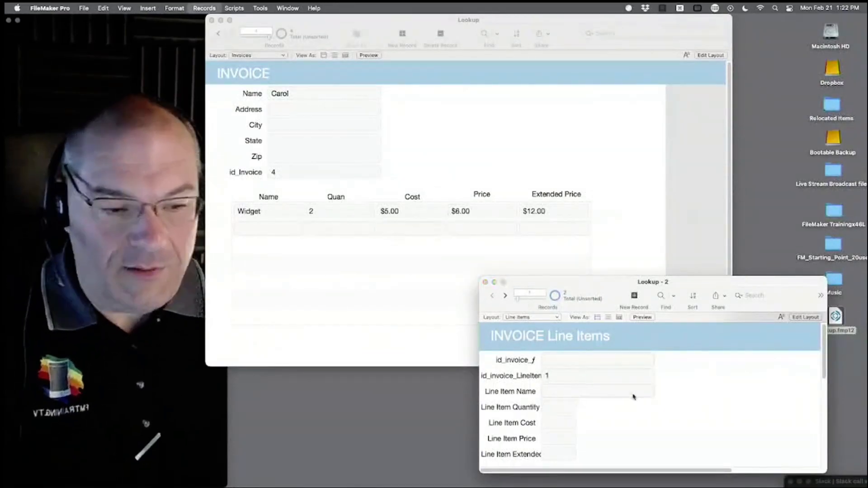
key("super+e")
left_click(409, 185)
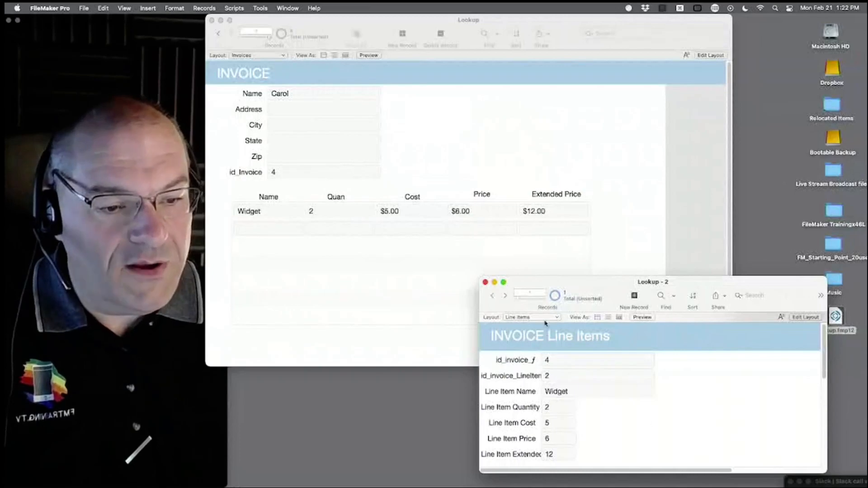
left_click_drag(580, 284, 564, 377)
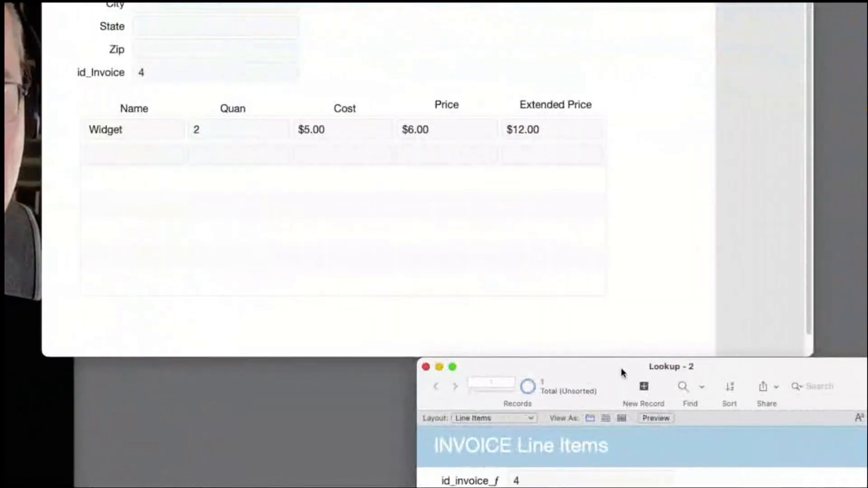
- Add a balloon ride line at quantity 1 in the invoice portal's next row
left_click(110, 150)
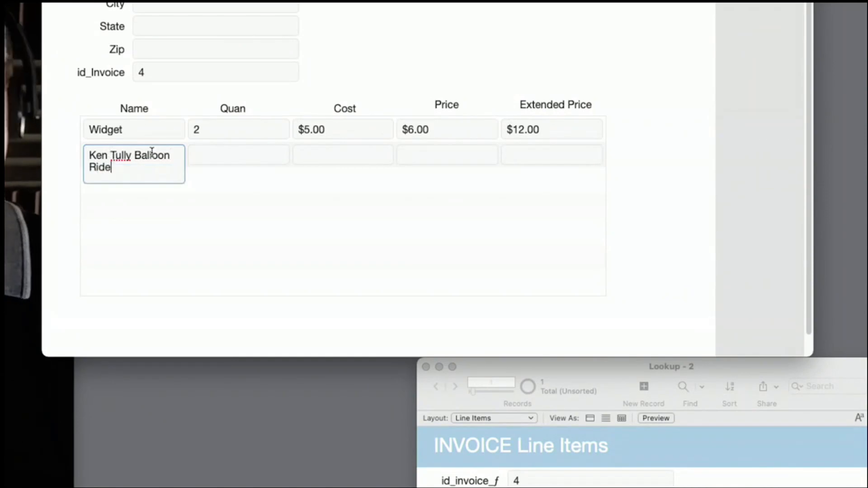
left_click(235, 154)
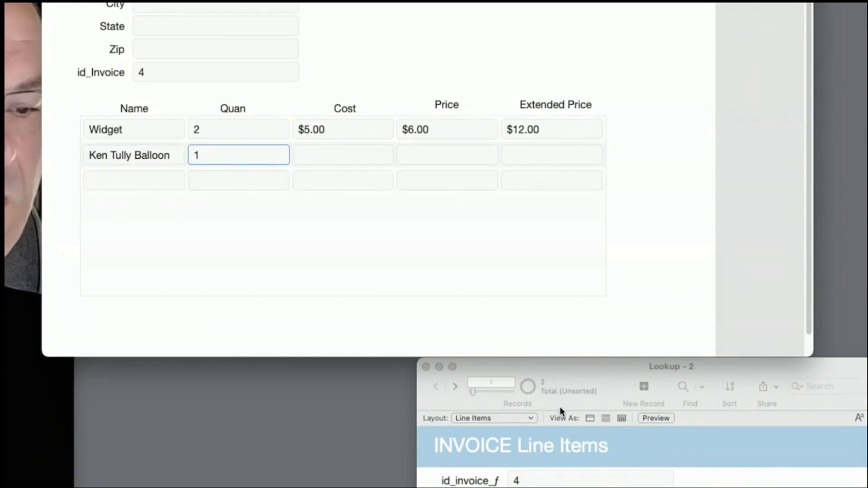
left_click_drag(519, 366, 487, 92)
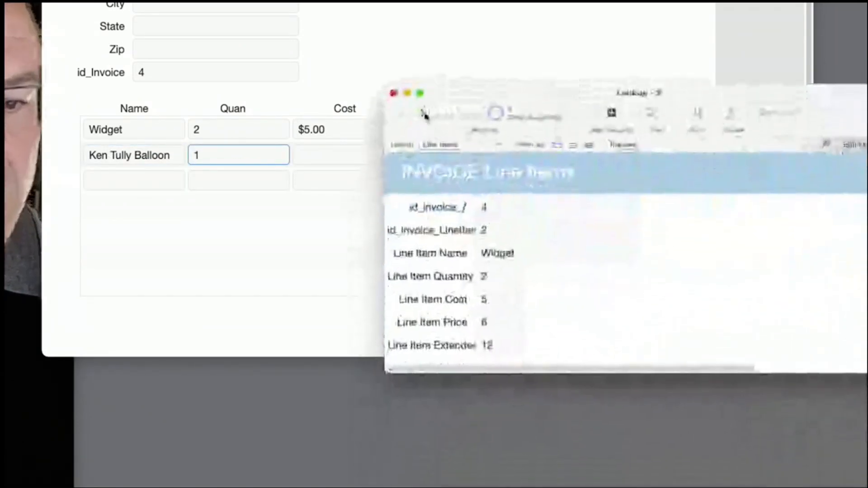
left_click(423, 112)
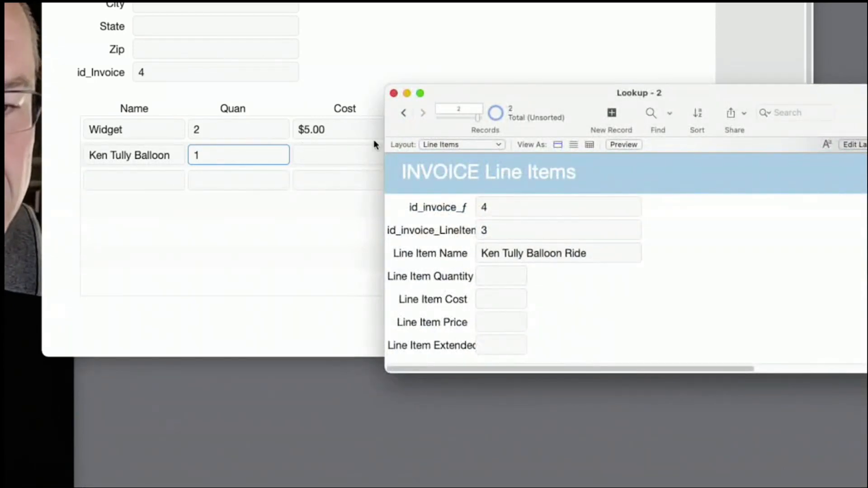
left_click_drag(456, 95, 458, 228)
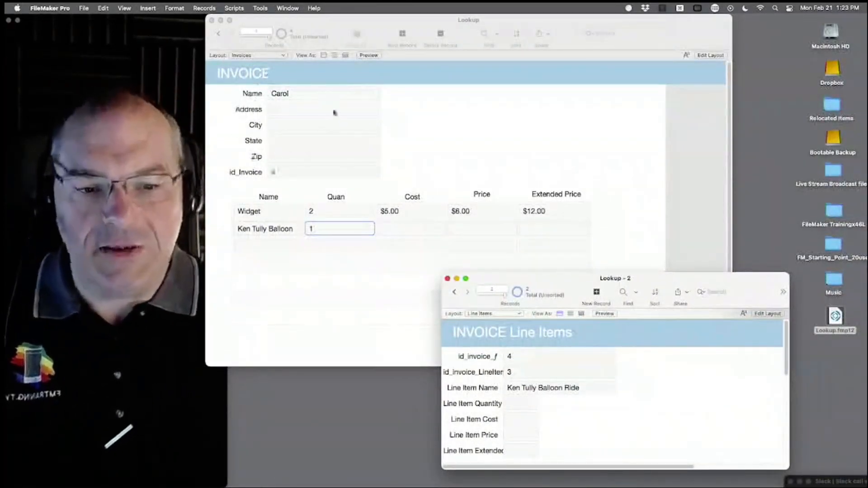
- Switch the invoice window into Layout mode with Cmd+L
left_click(437, 136)
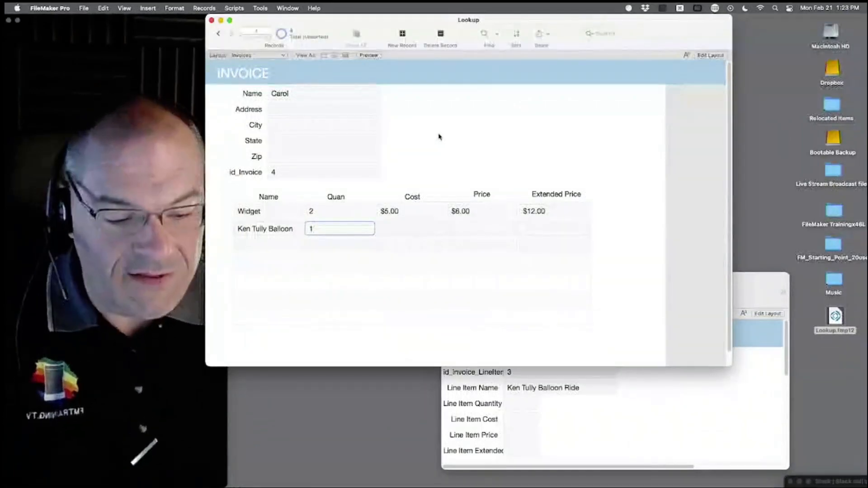
key("super+l")
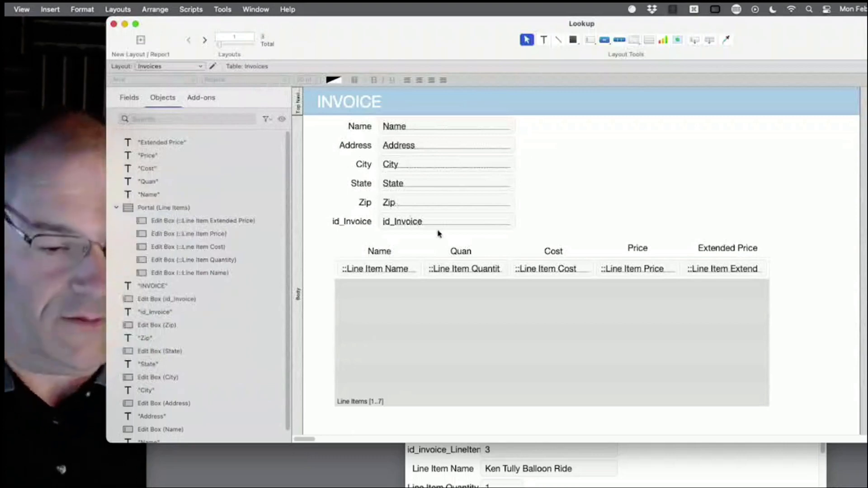
- Return to Browse mode, move the invoice window left, and select the balloon ride's quantity
key("super+b")
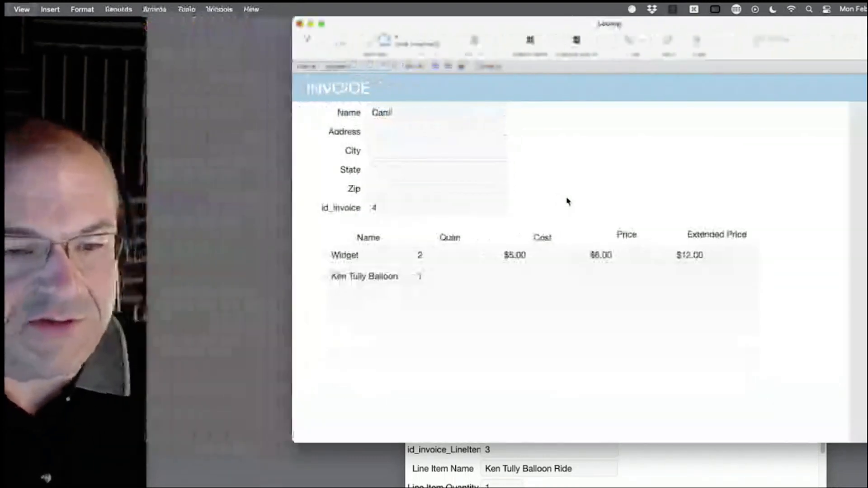
left_click_drag(107, 19, 211, 18)
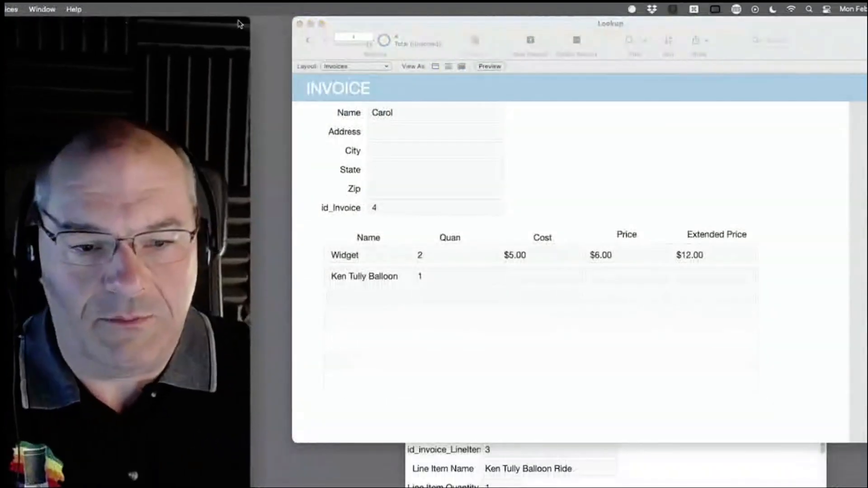
left_click(488, 226)
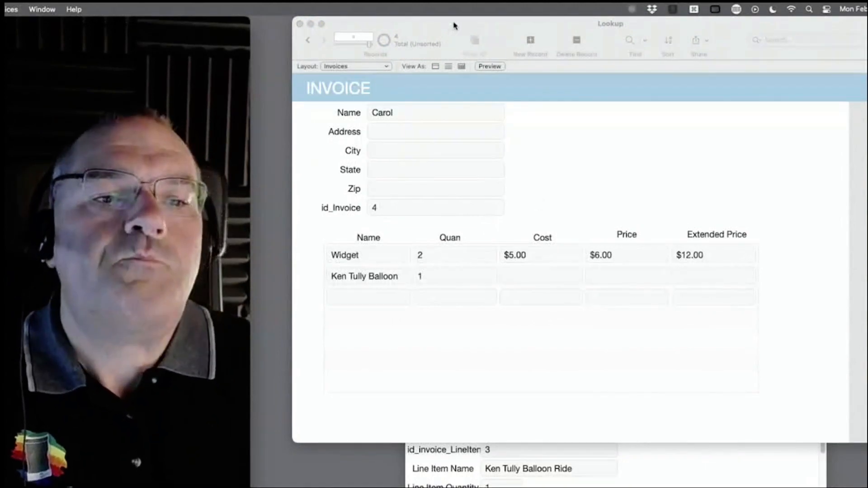
left_click_drag(455, 25, 405, 9)
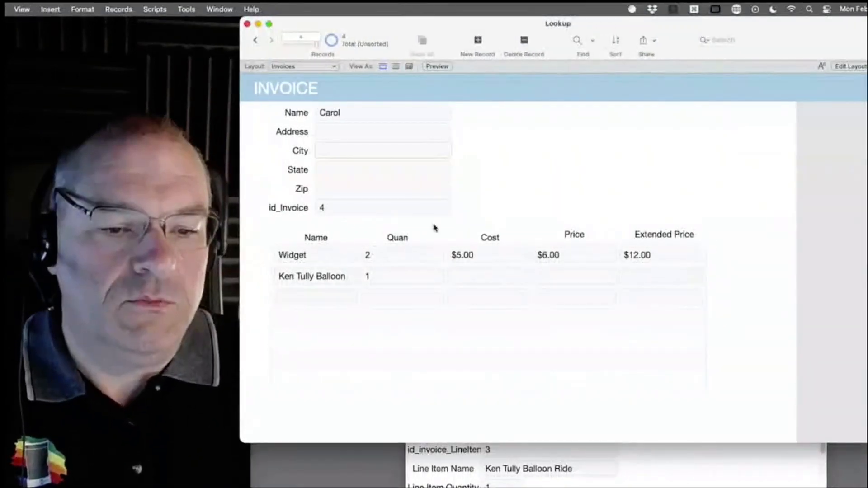
left_click(376, 280)
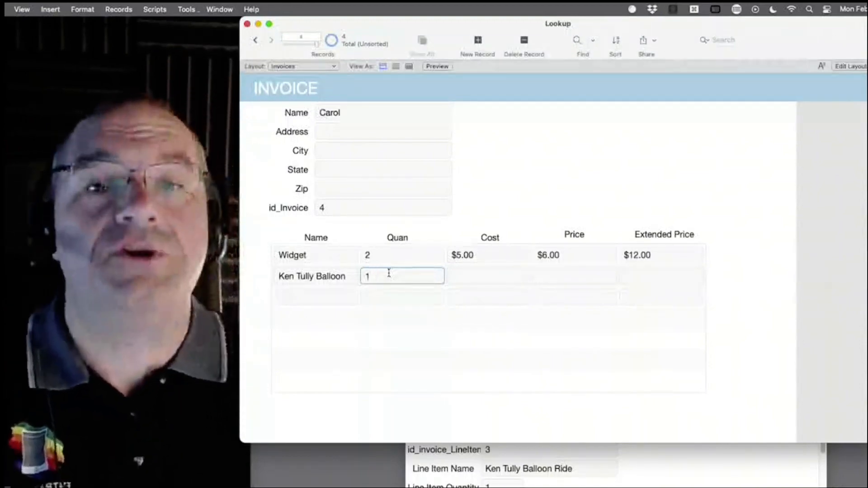
- Append '60 Min' to the balloon ride line's name
left_click(422, 330)
double_click(371, 277)
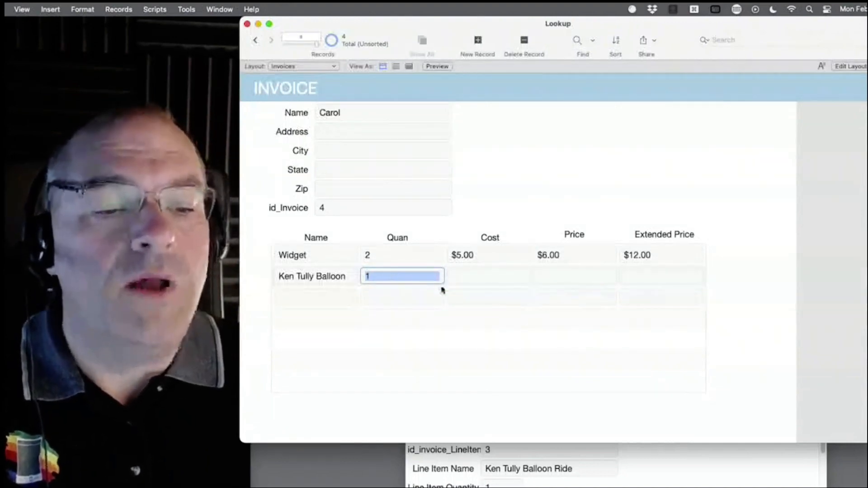
left_click(472, 278)
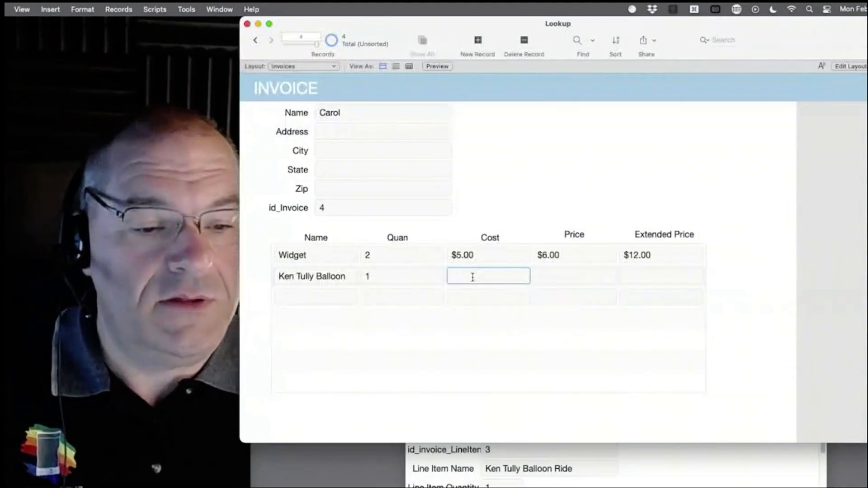
left_click(389, 277)
left_click(354, 279)
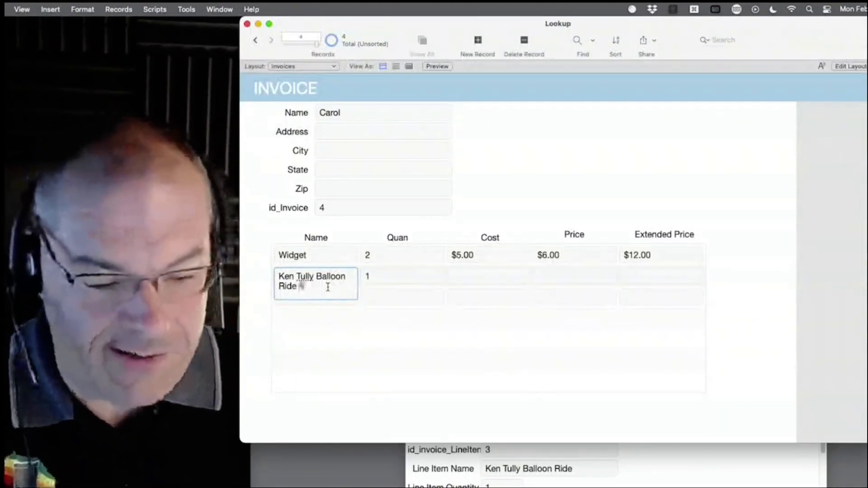
type("60 Min")
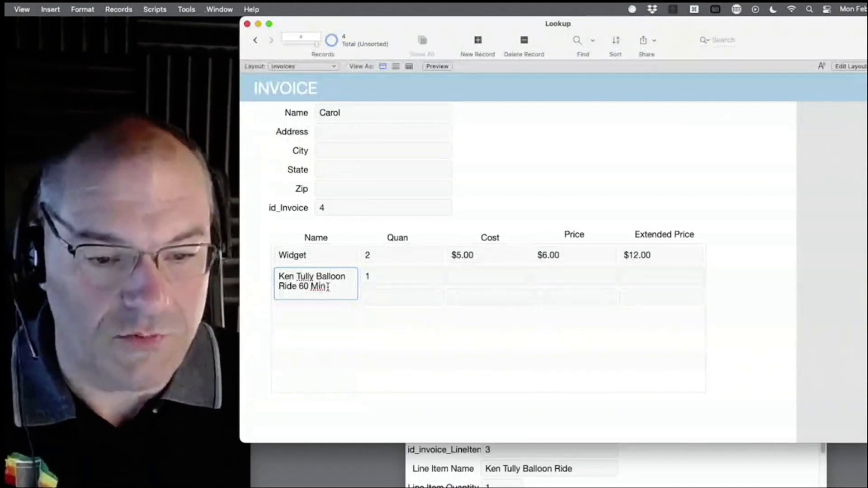
left_click(438, 358)
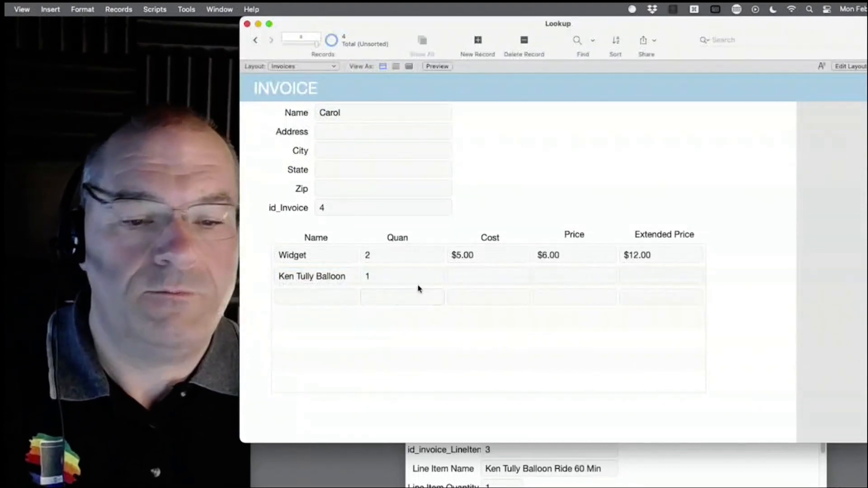
- Give the Ken Tully Balloon line a cost of 65 and a price of 100
left_click(478, 277)
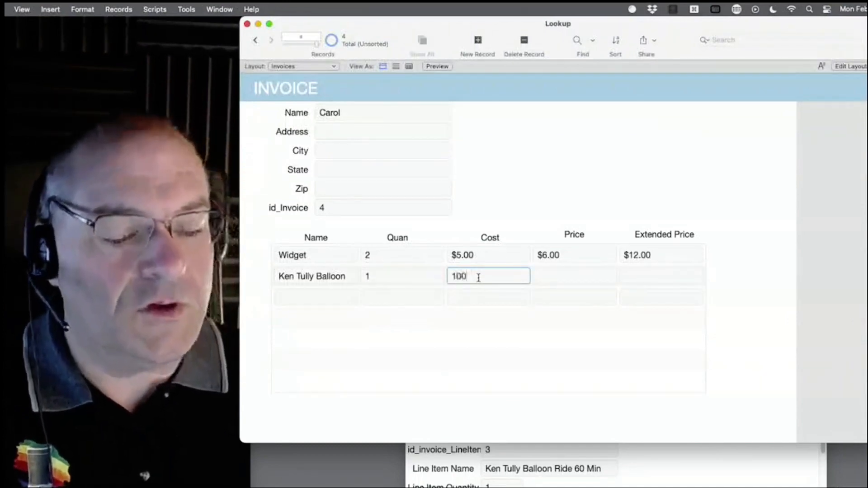
left_click_drag(479, 278, 425, 273)
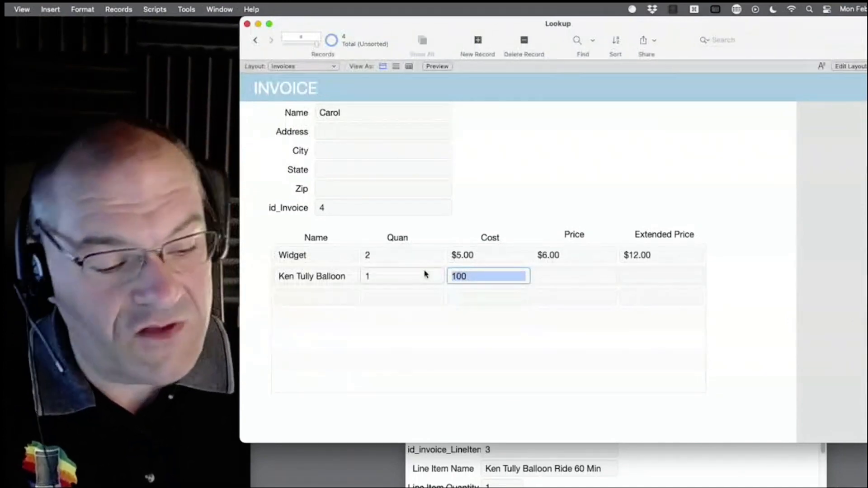
type("65")
left_click(487, 350)
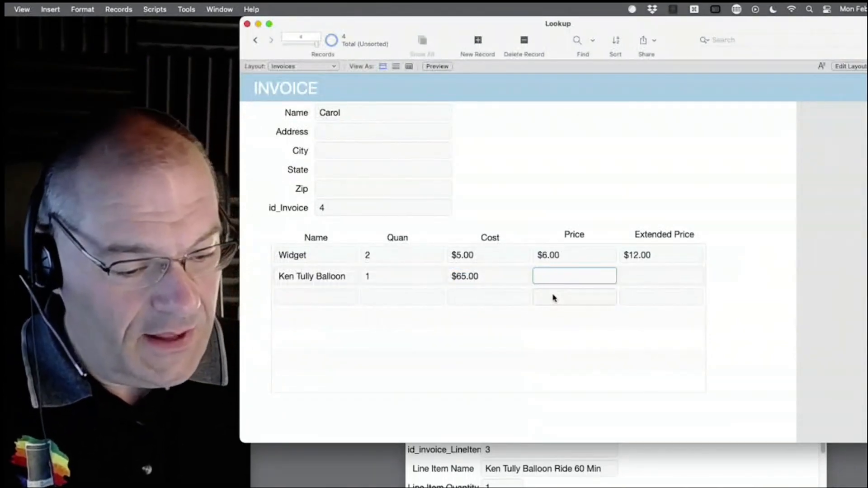
type("100")
left_click(535, 339)
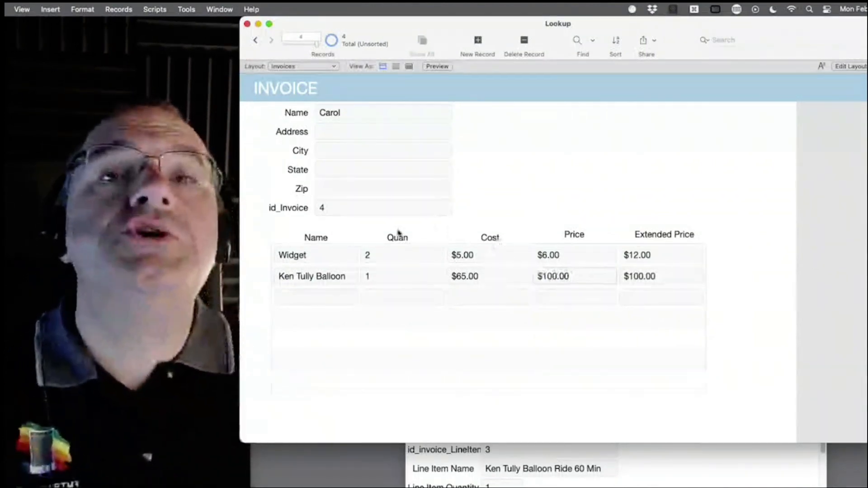
- Set the Ken Tully Balloon quantity to 2 so it extends to $200.00
double_click(367, 277)
type("2")
left_click(453, 364)
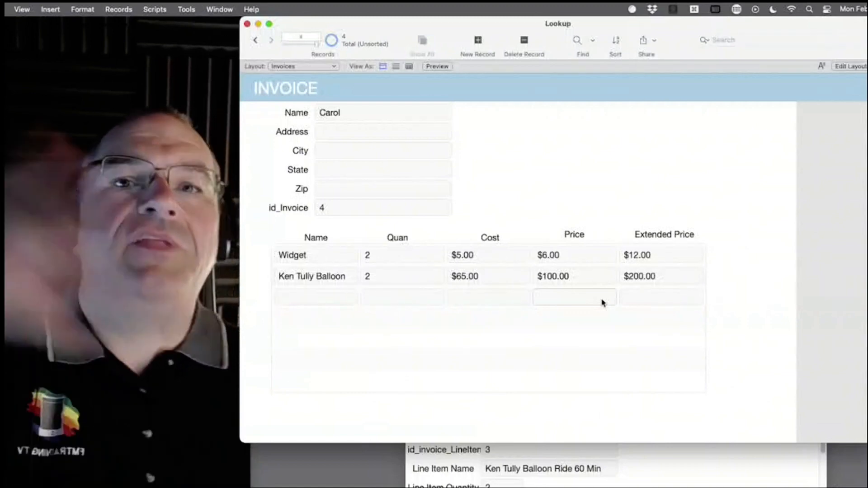
left_click(555, 281)
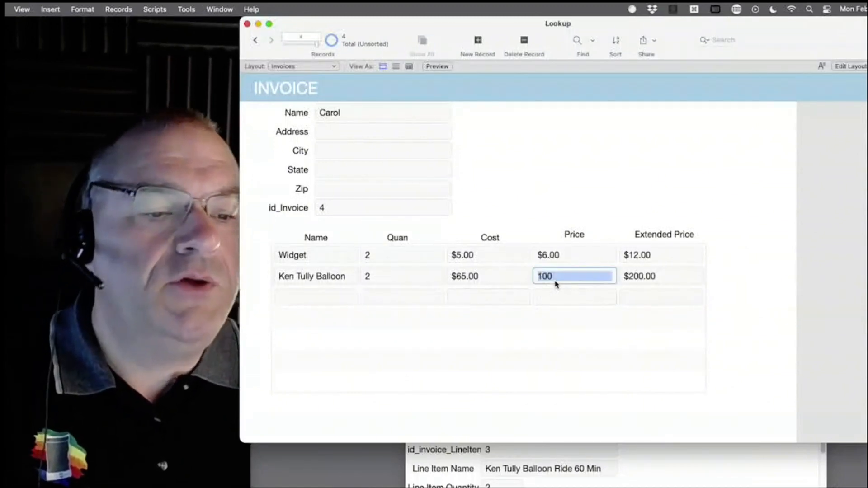
left_click(553, 363)
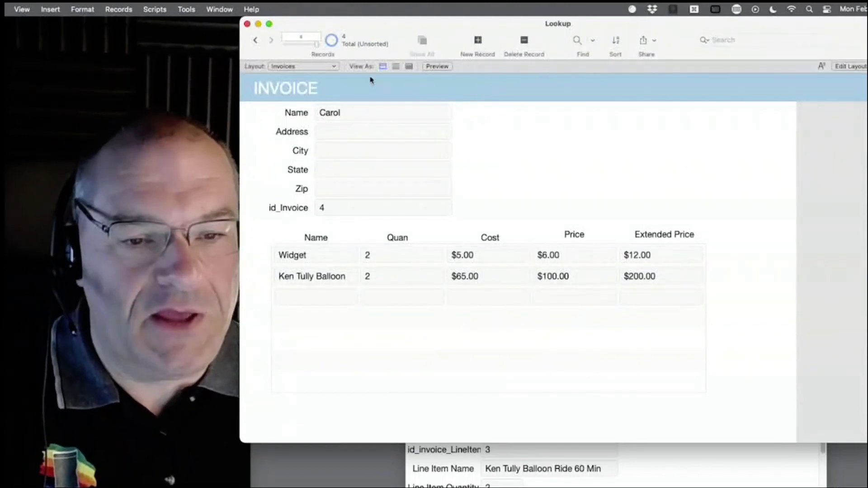
- Shrink the invoice window and bring it to the front from the Window menu
left_click_drag(823, 443, 575, 362)
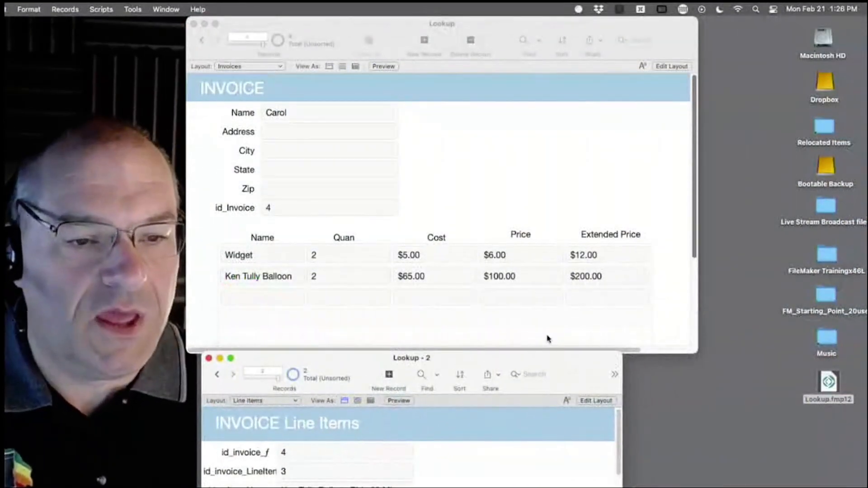
left_click(170, 10)
left_click(381, 18)
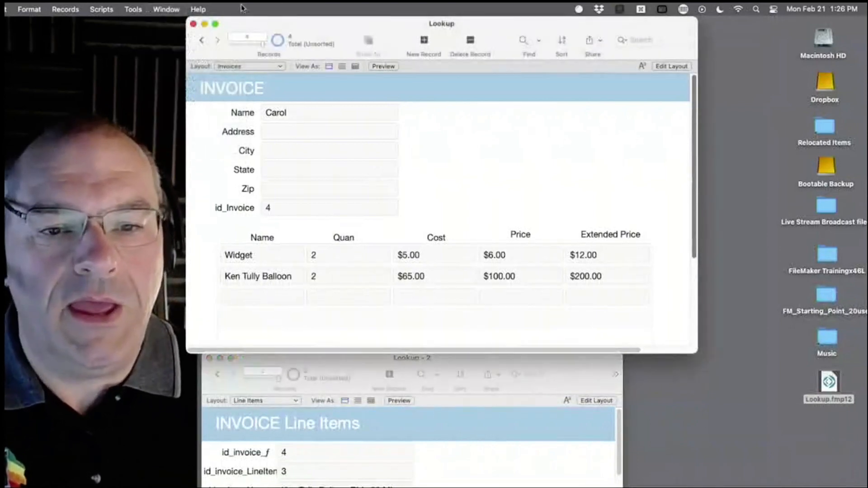
left_click(156, 10)
- Open a new window on the file showing the Products layout
left_click(174, 24)
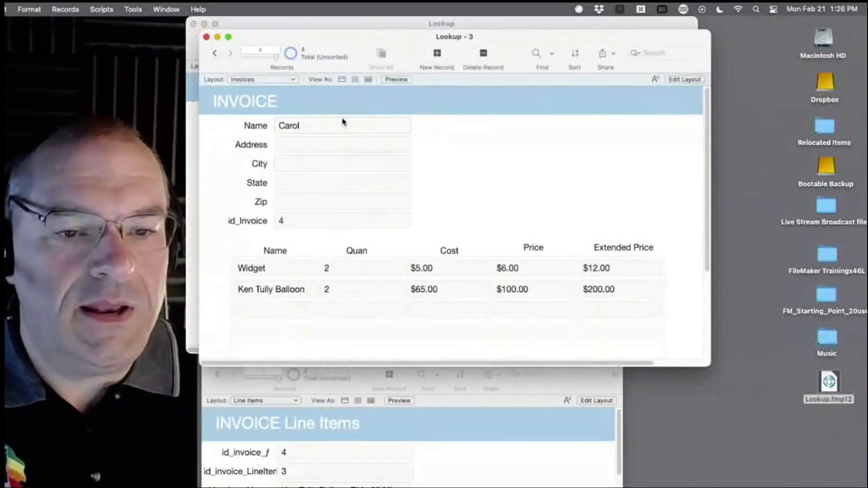
left_click(272, 80)
left_click(252, 101)
left_click_drag(337, 37, 507, 74)
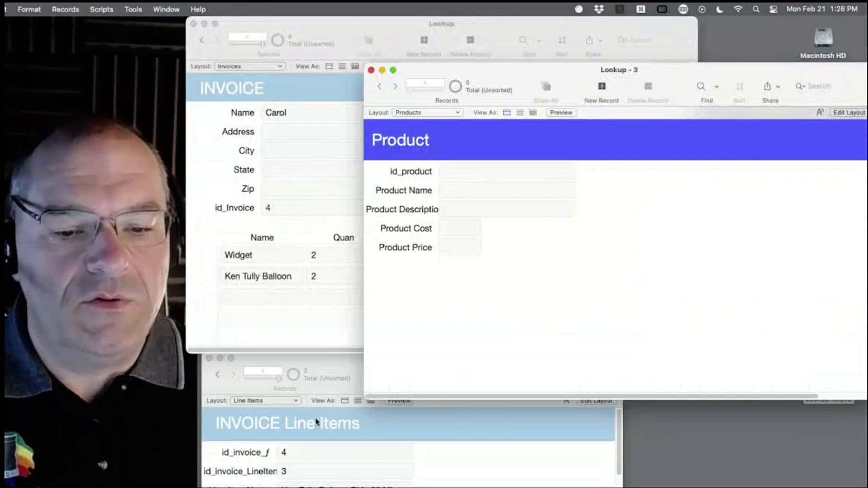
left_click(323, 349)
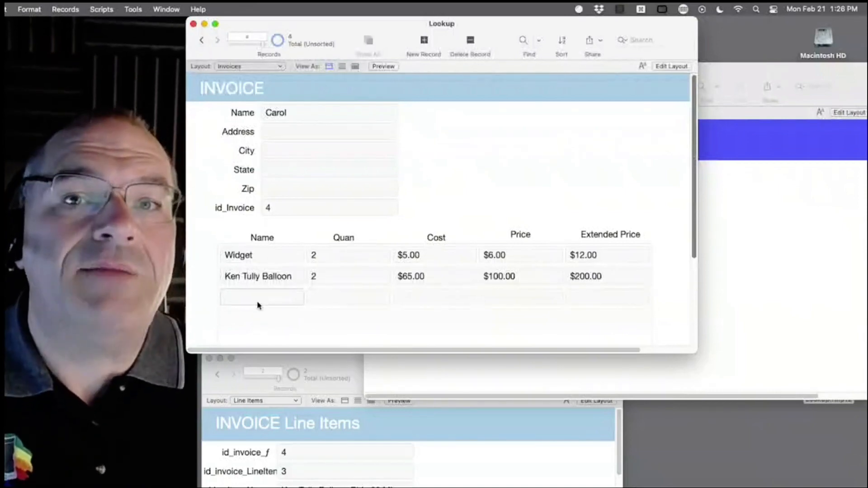
left_click(722, 234)
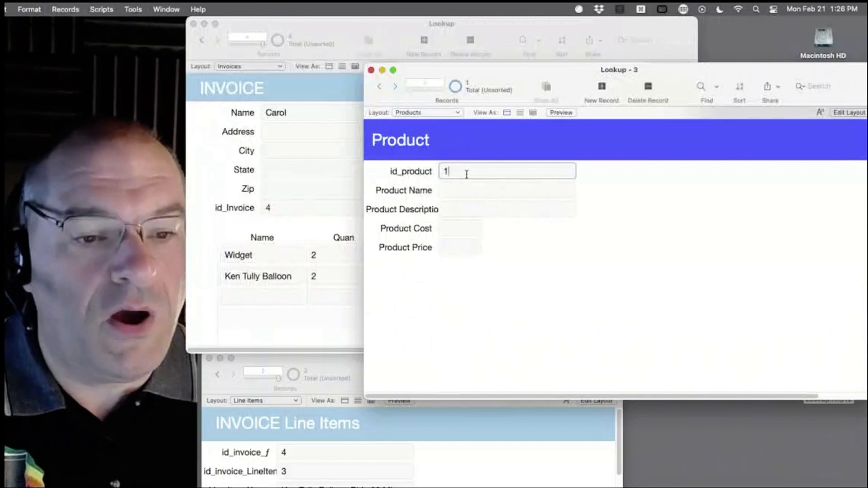
- Change the product record's id_product from 1 to P1
left_click_drag(456, 172, 420, 172)
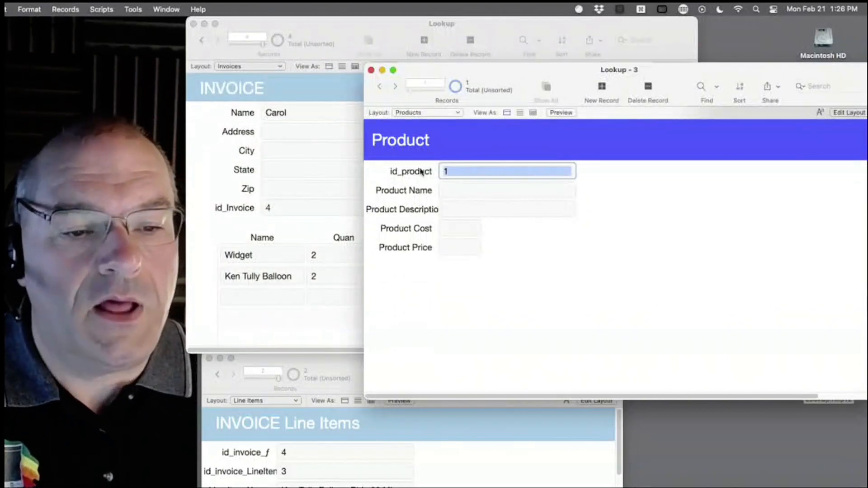
type("P1")
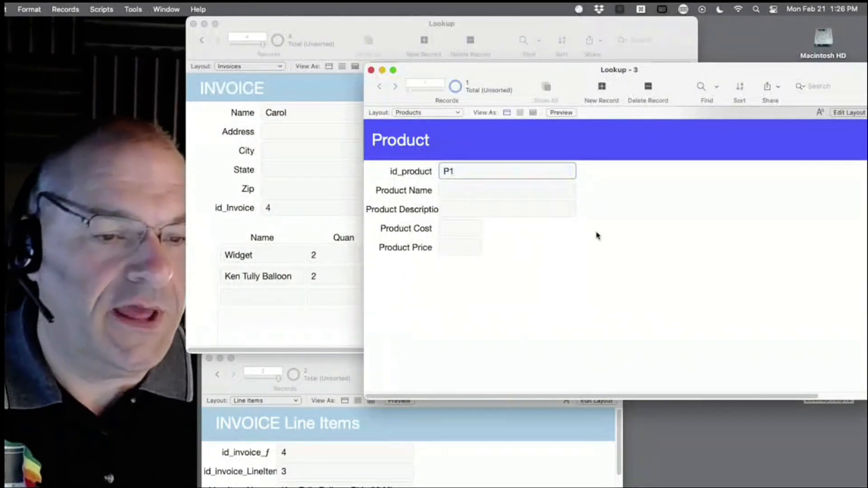
left_click(597, 235)
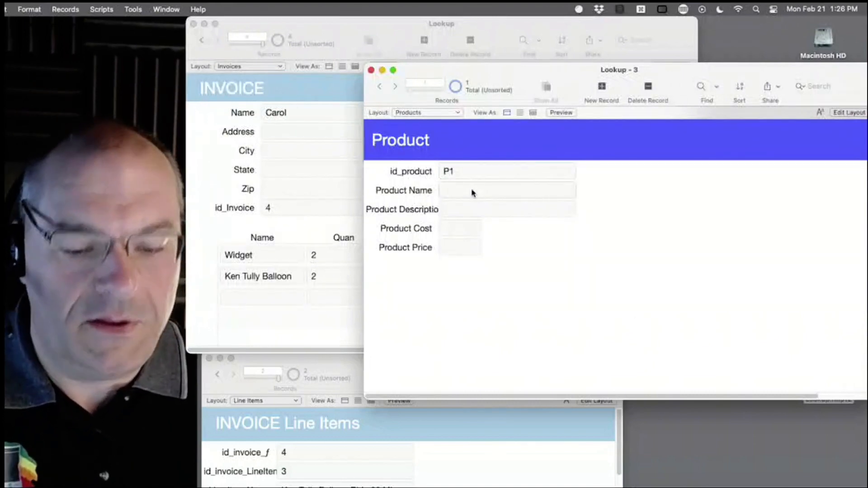
key("super+shift+d")
- Inspect the auto-enter serial option on the Products table's id_product field
left_click(409, 110)
double_click(416, 90)
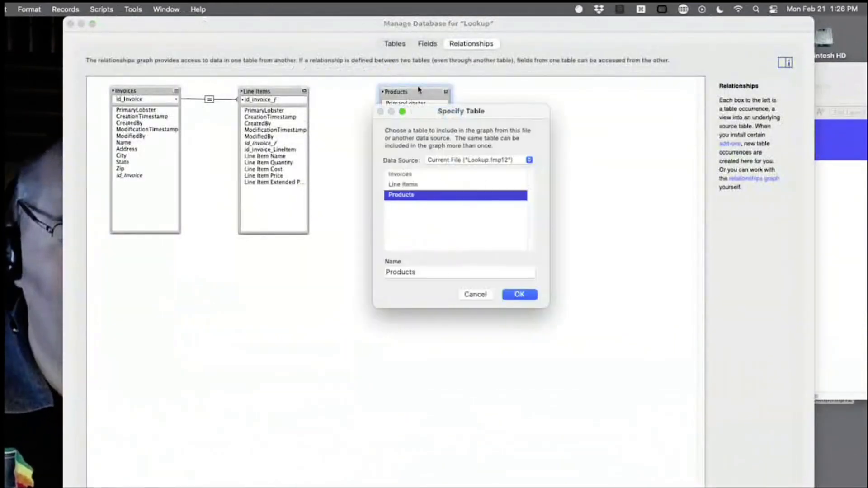
key("Escape")
left_click(425, 43)
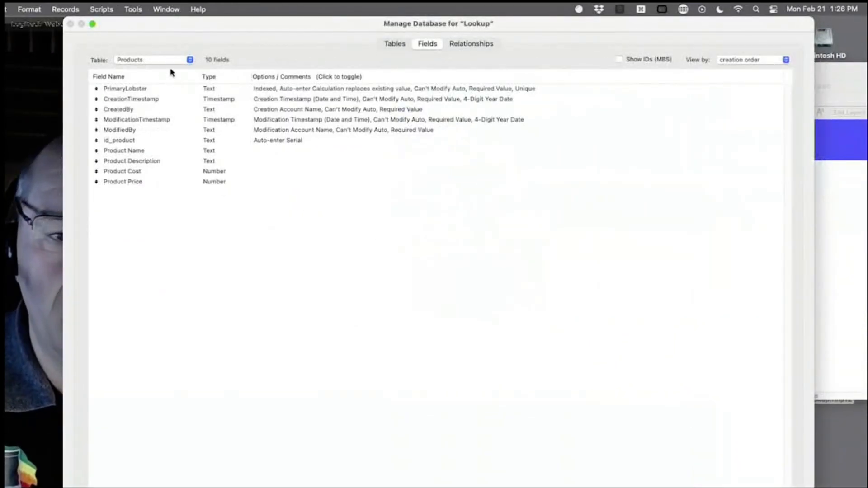
double_click(128, 142)
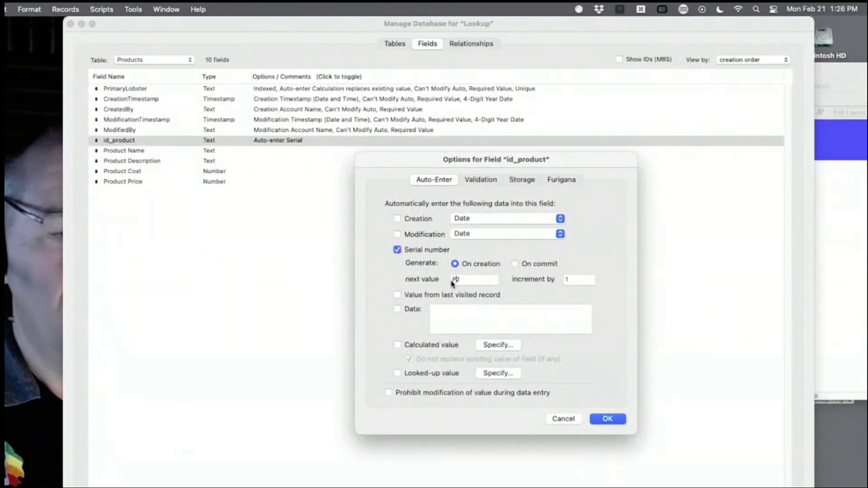
left_click(607, 419)
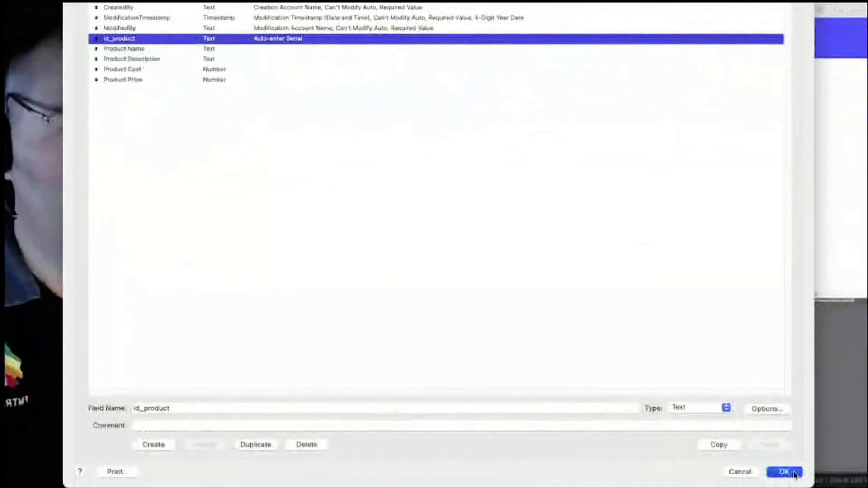
left_click(794, 473)
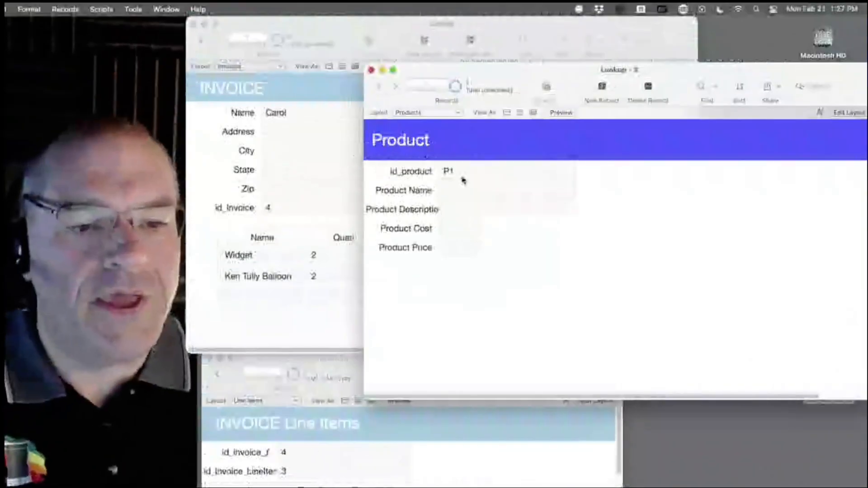
left_click(464, 187)
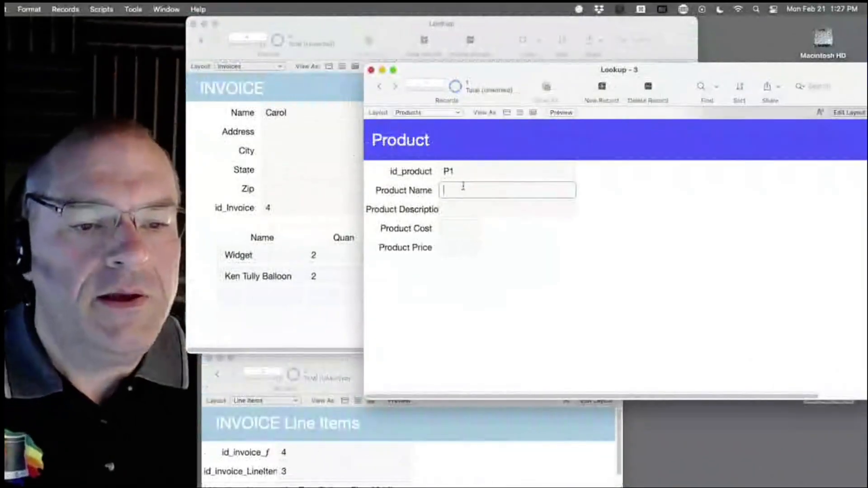
type("Ken Tu")
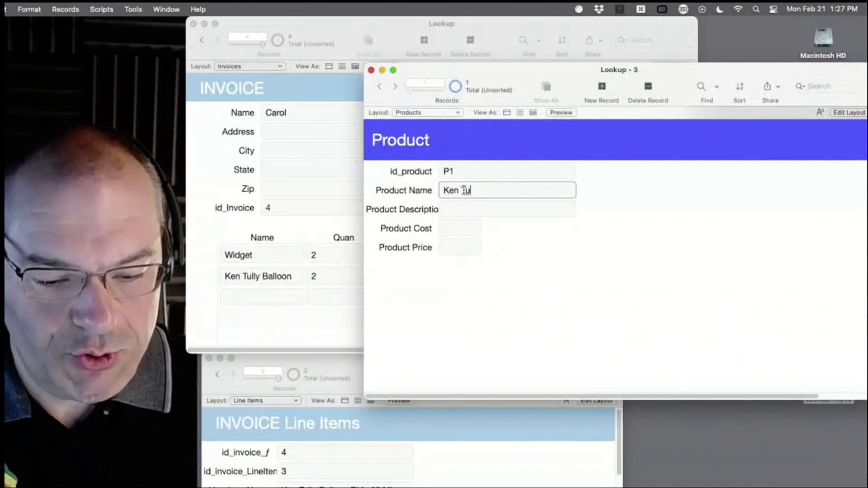
type("lly ")
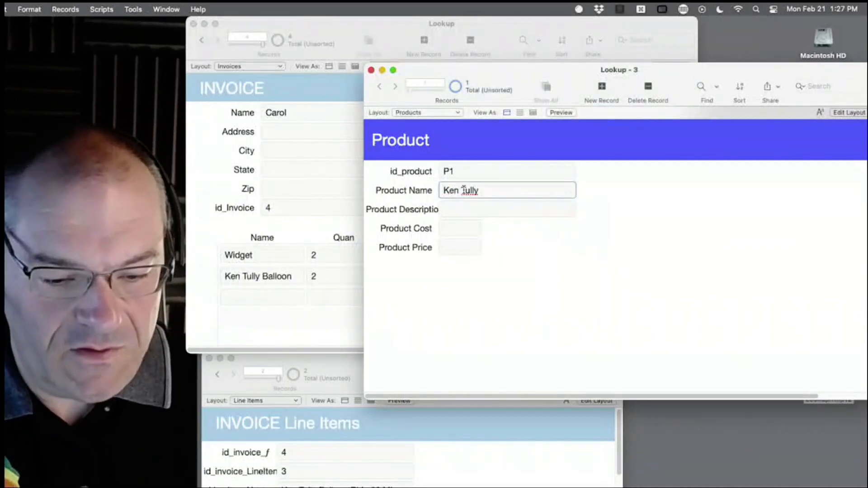
type("60 Min Ba")
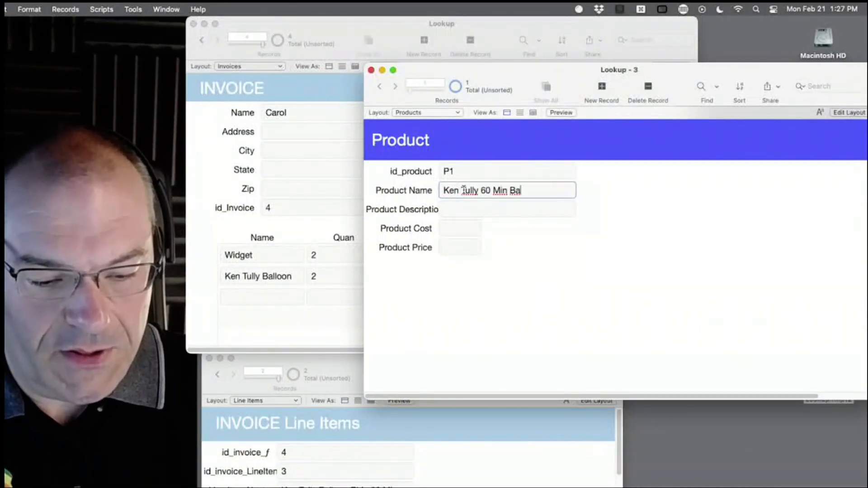
type("lloon Ride")
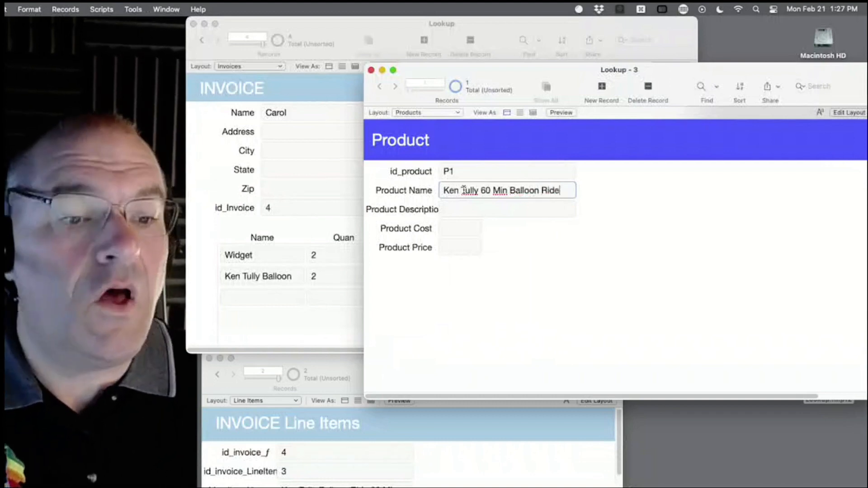
left_click(552, 271)
left_click(467, 210)
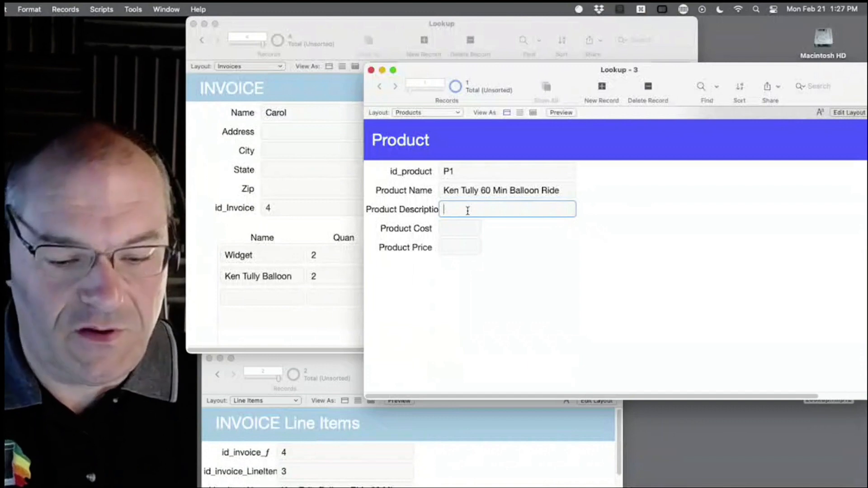
type("Flying High w")
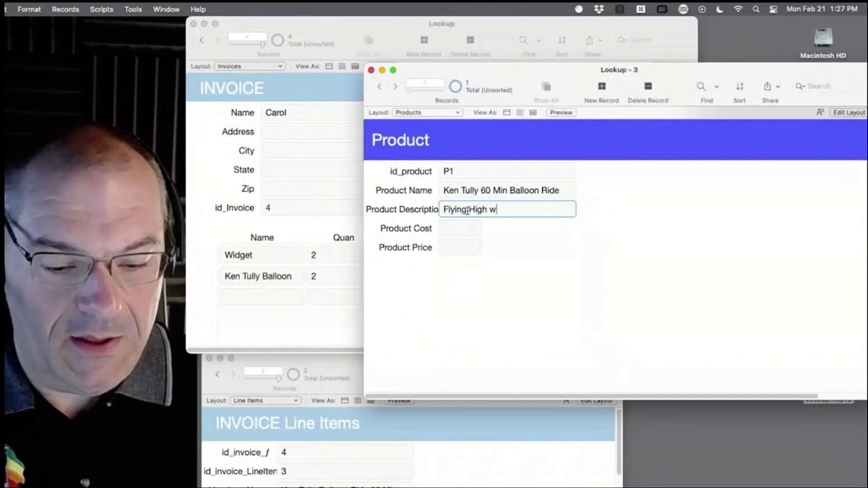
type("ith Ken")
left_click(500, 254)
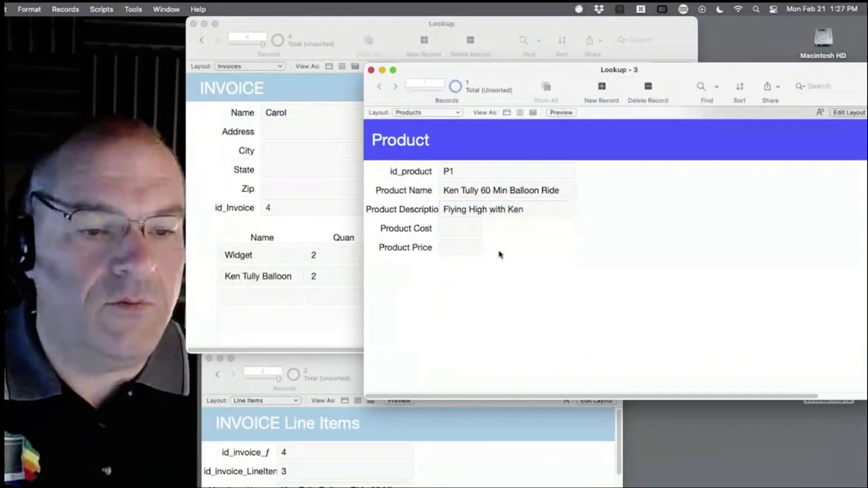
- Enter the product's cost 65 and price 100
left_click(453, 227)
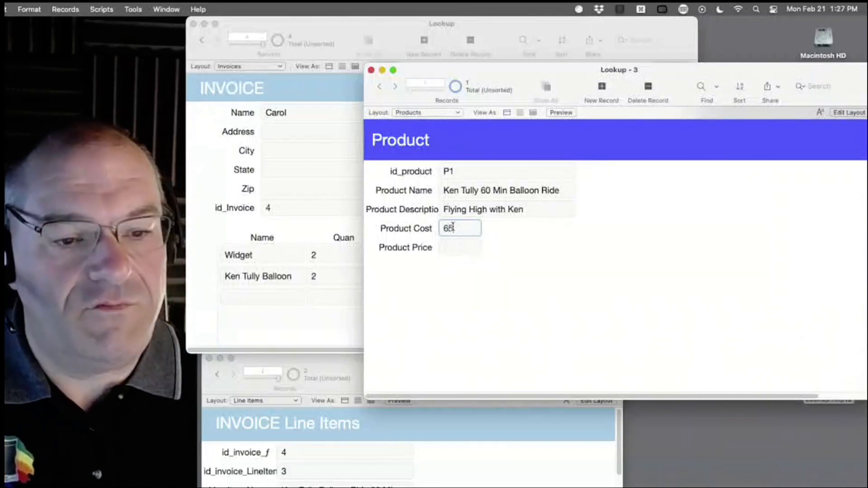
left_click(452, 248)
type("100")
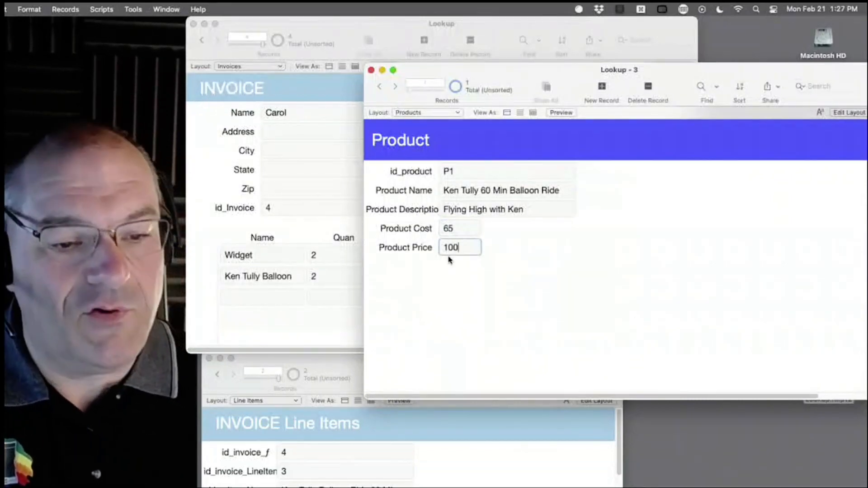
left_click(447, 339)
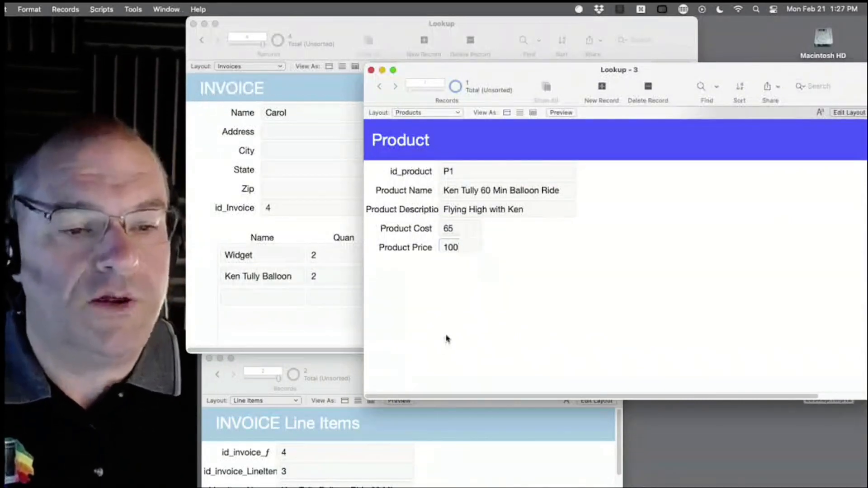
left_click(461, 172)
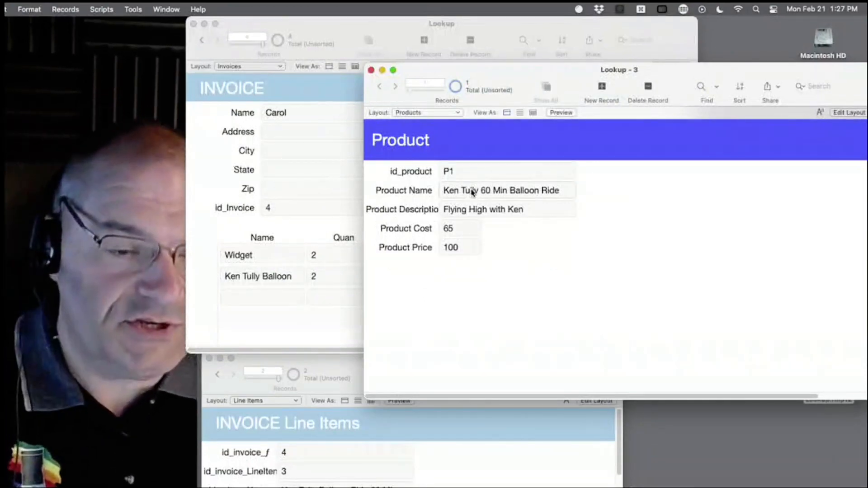
- Duplicate P1 as P2, renaming it to the 90 Min balloon ride, with price 140 and cost 85
key("super+d")
left_click(493, 189)
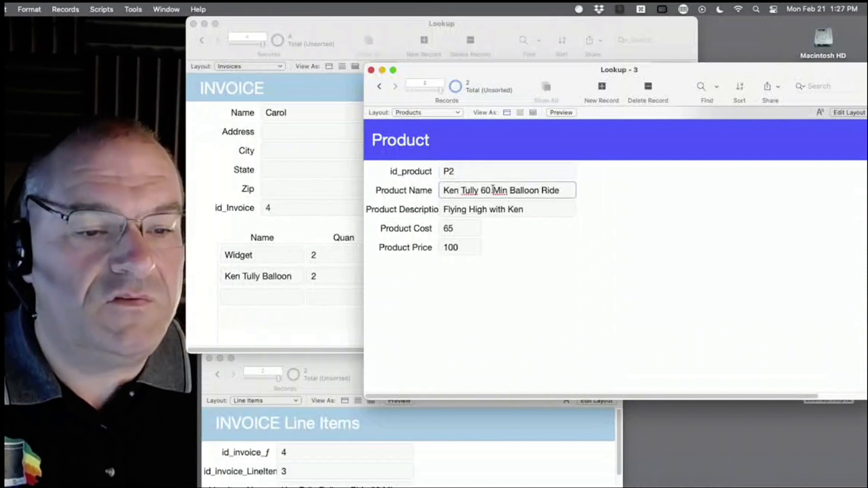
type("1")
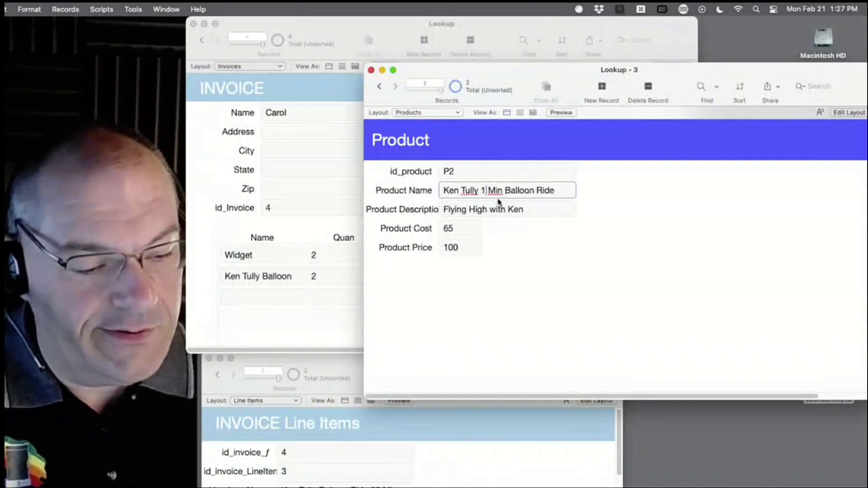
key("BackSpace")
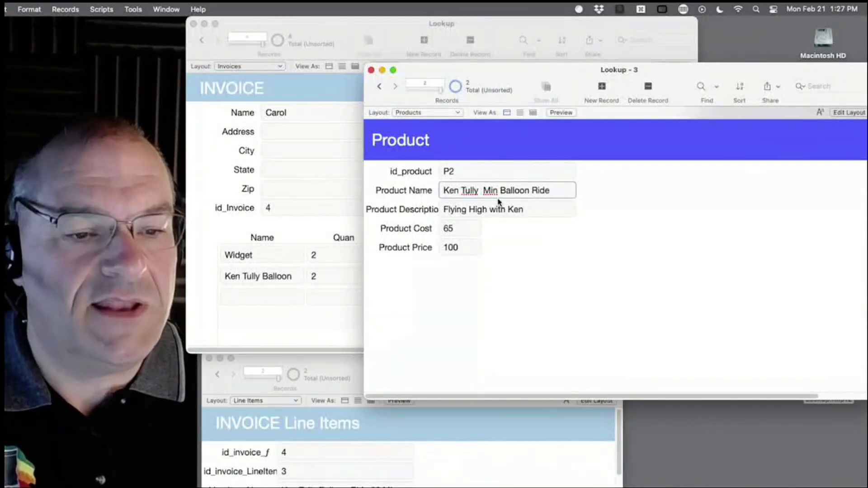
type("90")
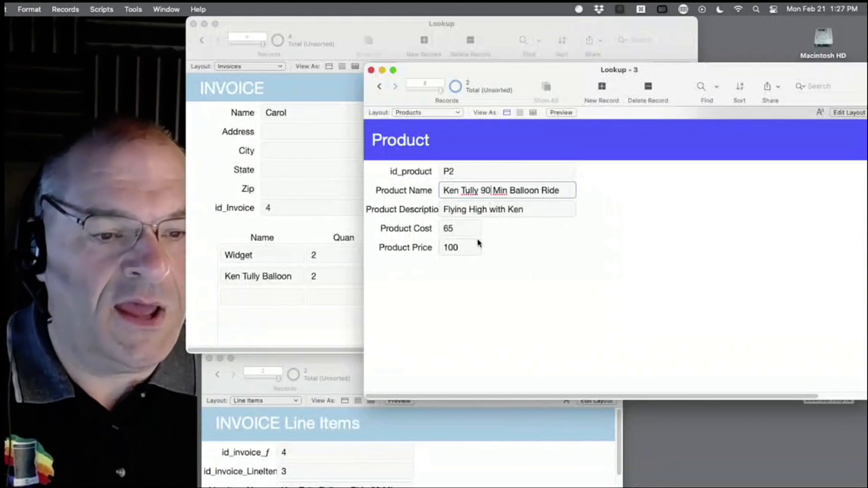
left_click(461, 247)
type("1")
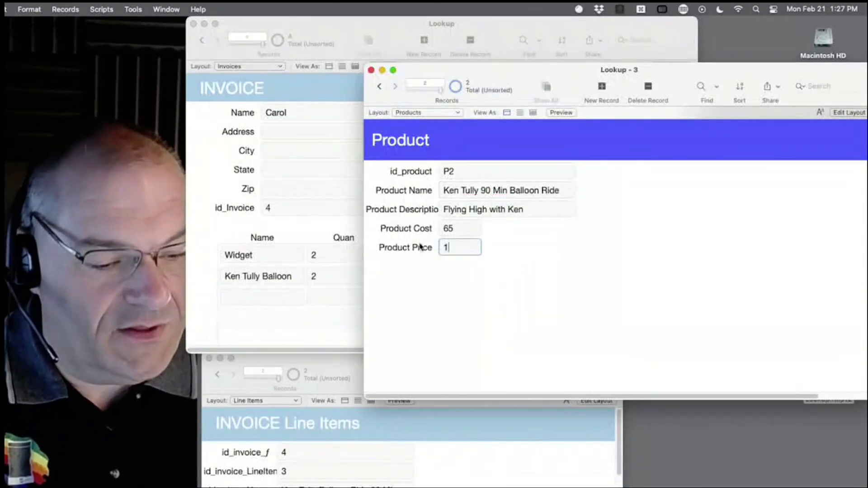
left_click_drag(460, 229, 416, 229)
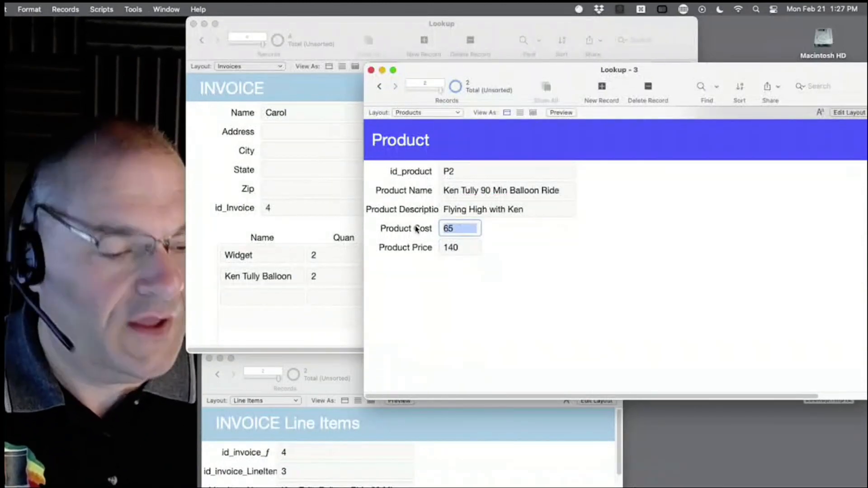
type("85")
left_click(474, 315)
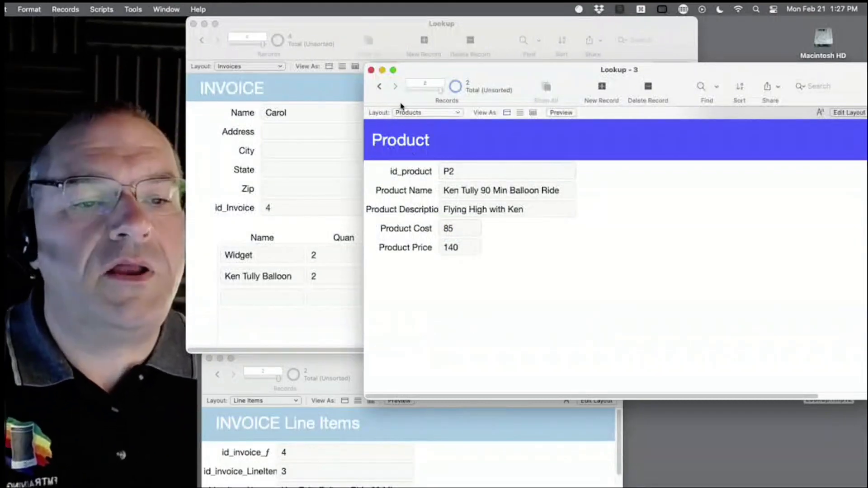
- Try the Table, List and Form views, then widen the Product Name and Description columns in Table view
left_click(533, 113)
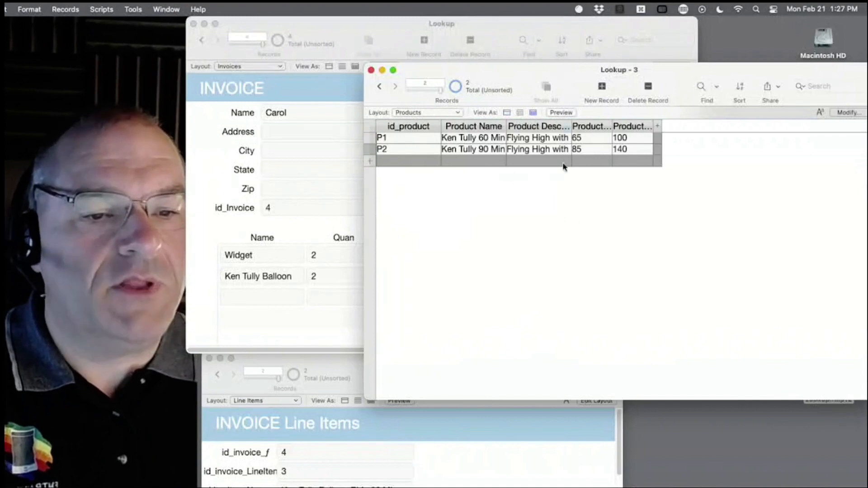
left_click(521, 113)
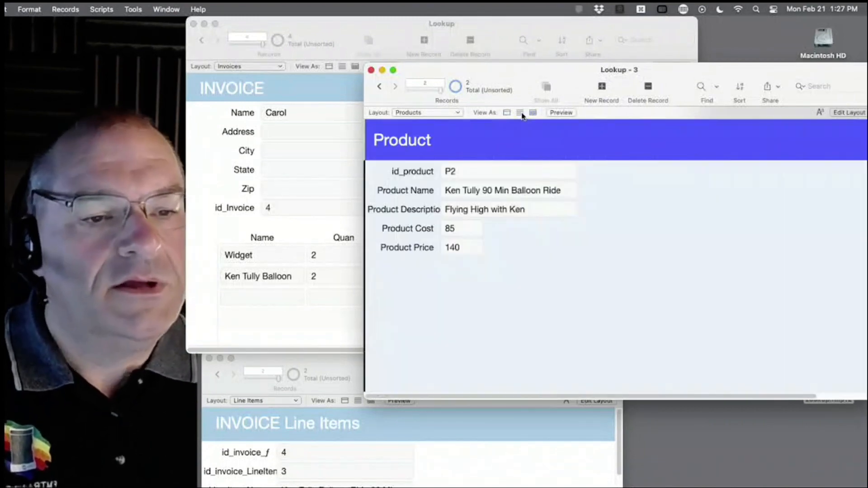
left_click(508, 116)
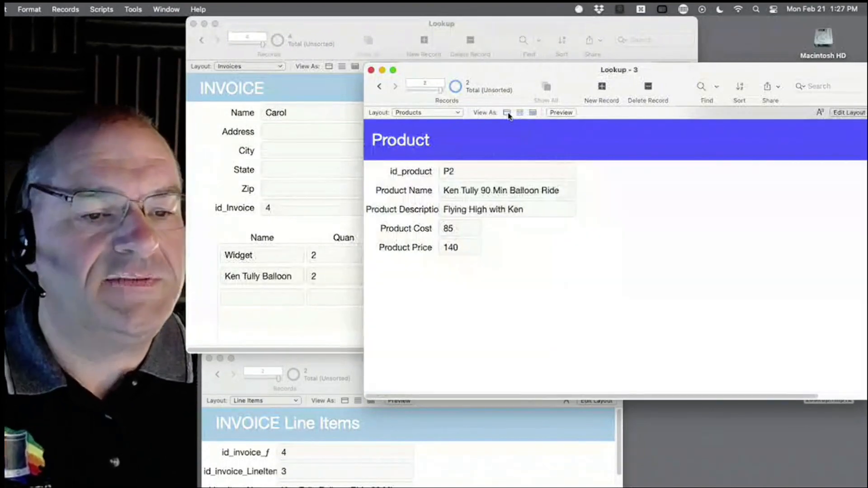
left_click(533, 113)
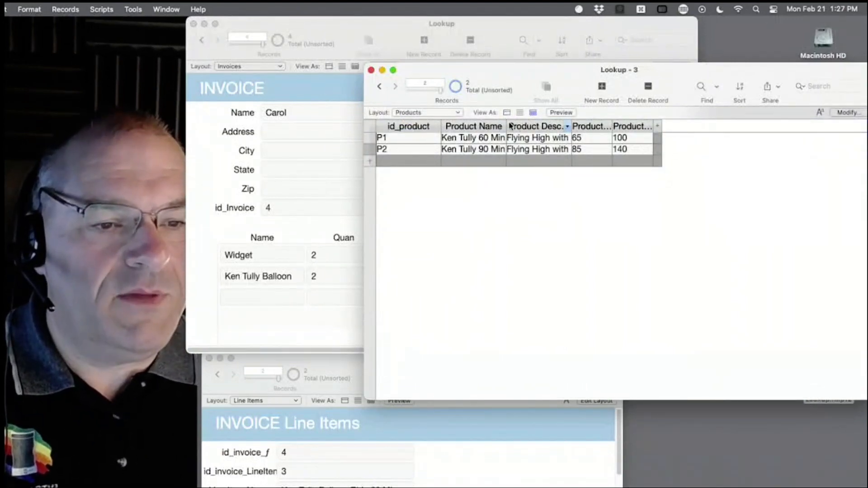
left_click_drag(506, 126, 531, 126)
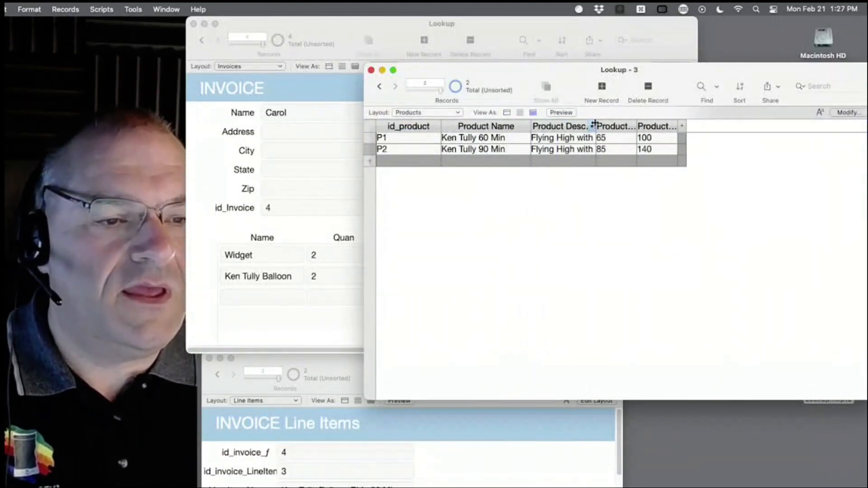
left_click_drag(594, 125, 747, 125)
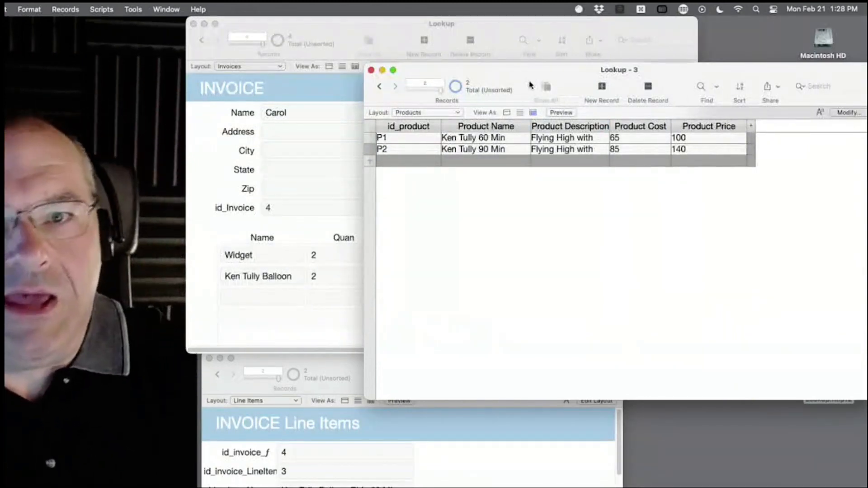
- Back in Form view on P2, enter Layout mode and shorten the body to end under Product Price
left_click_drag(515, 77, 625, 145)
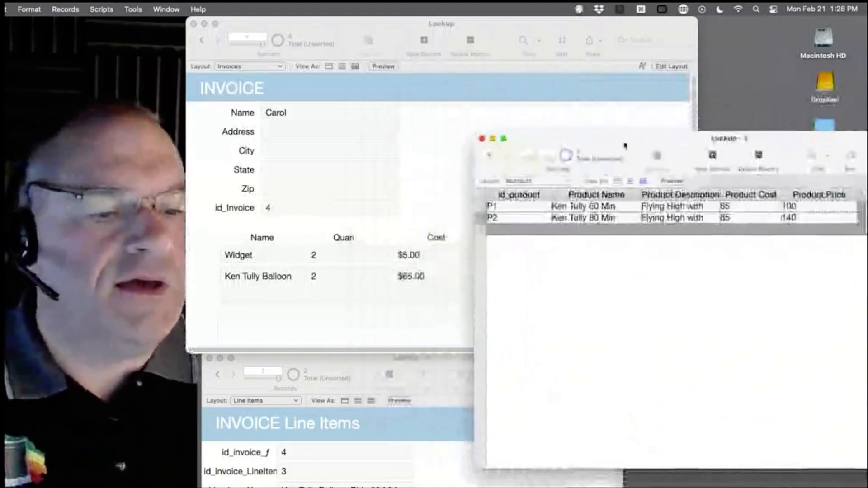
left_click(617, 181)
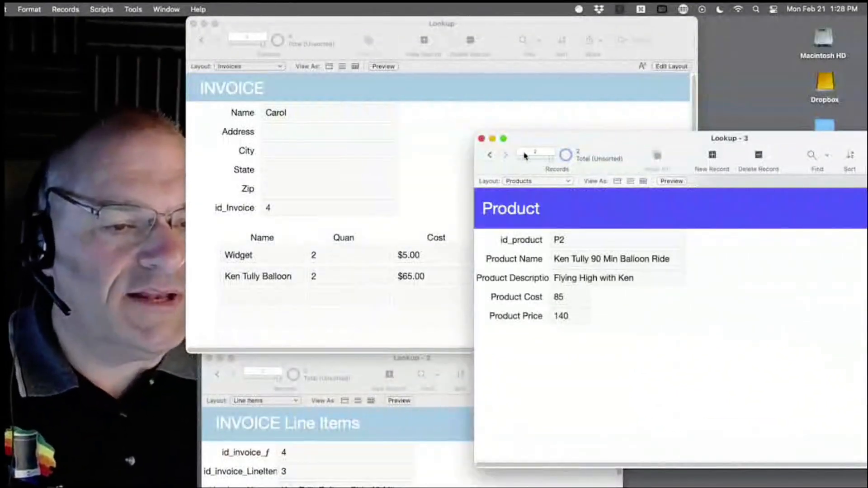
left_click(490, 155)
left_click(504, 155)
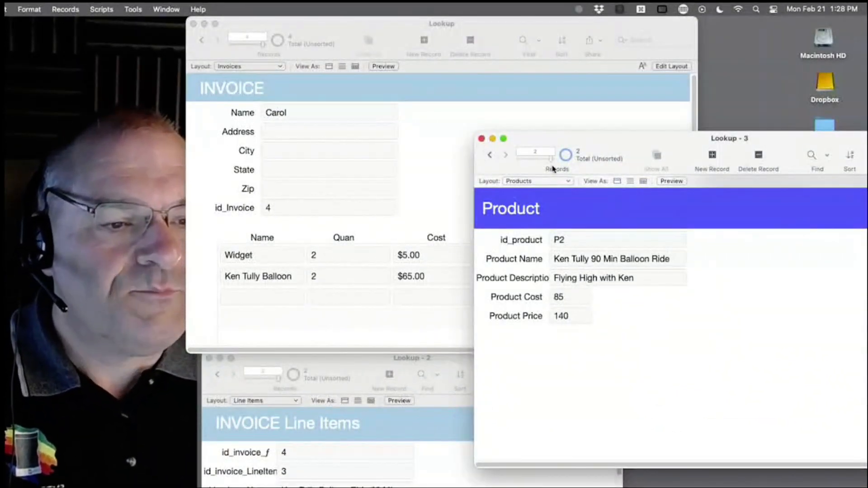
key("super+l")
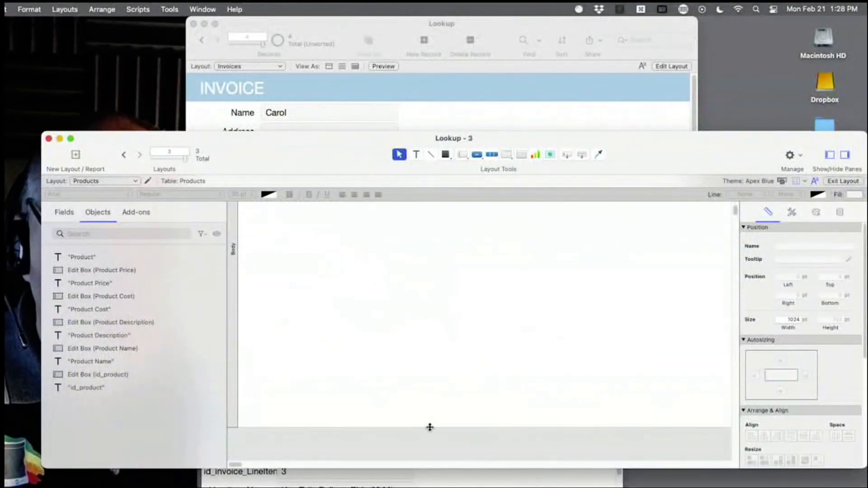
left_click_drag(429, 427, 413, 281)
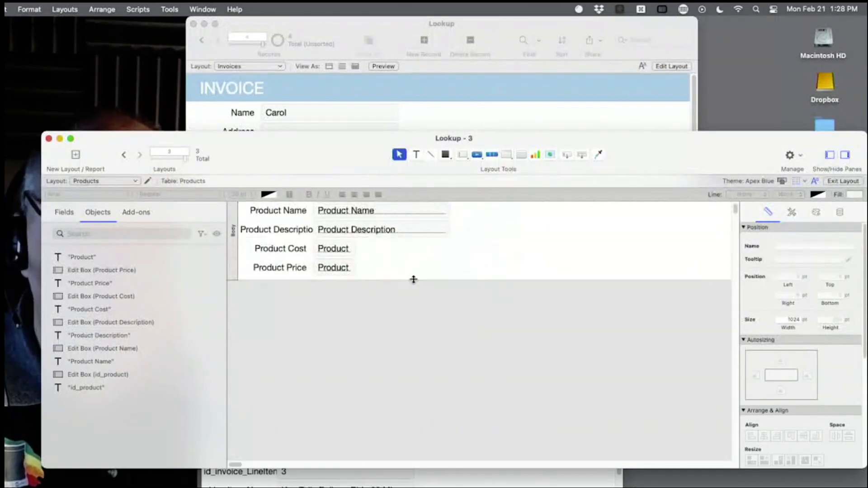
- Return to Browse mode, list P1 and P2, then show them as a table and bring Invoices forward
key("super+b")
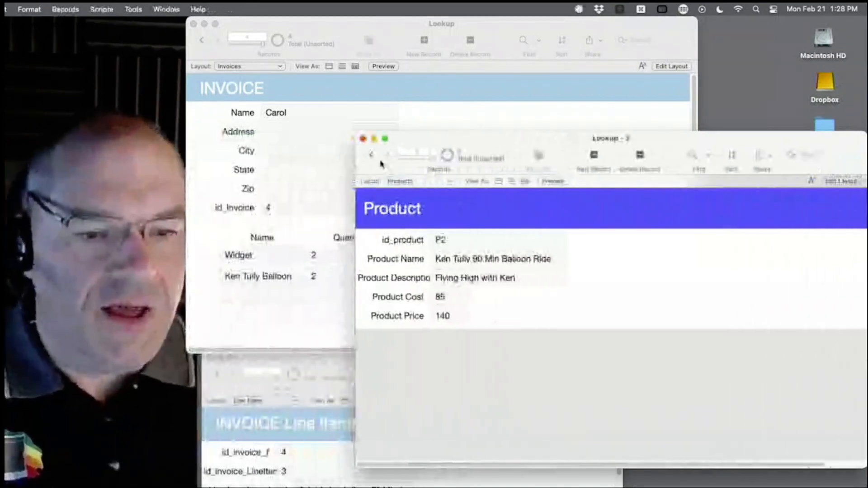
left_click(512, 182)
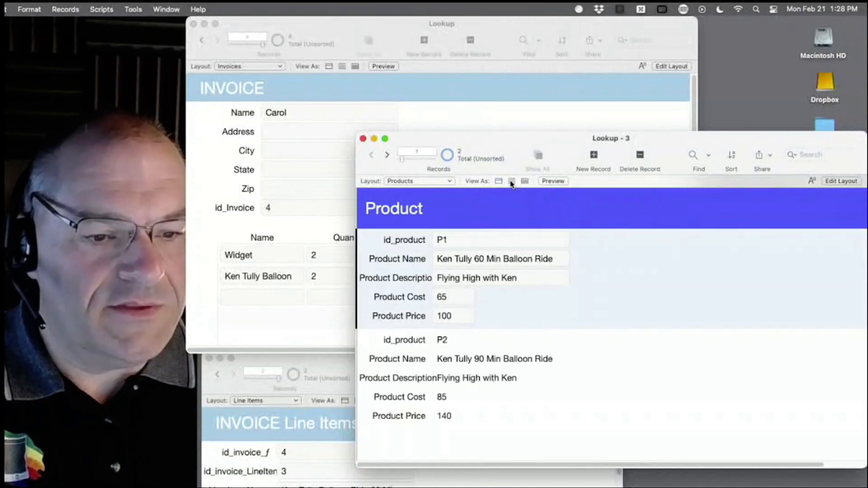
left_click(437, 376)
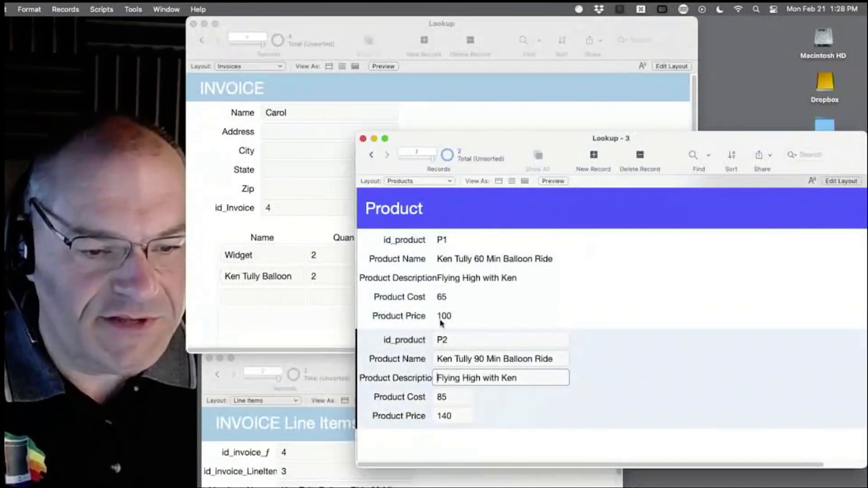
left_click(442, 295)
left_click(436, 380)
left_click(434, 292)
left_click(437, 397)
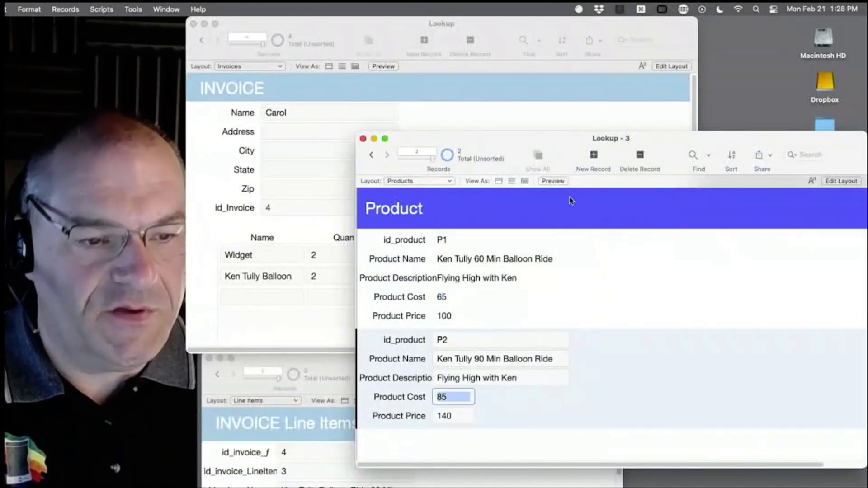
left_click(524, 181)
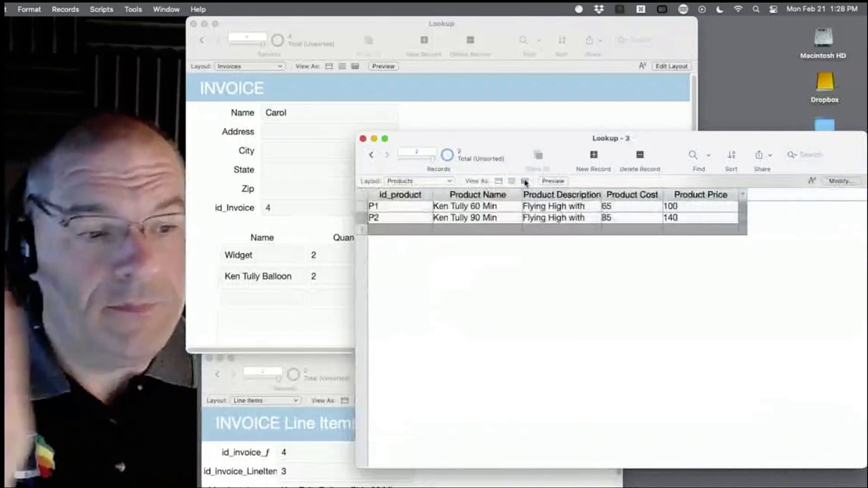
left_click_drag(565, 142, 693, 129)
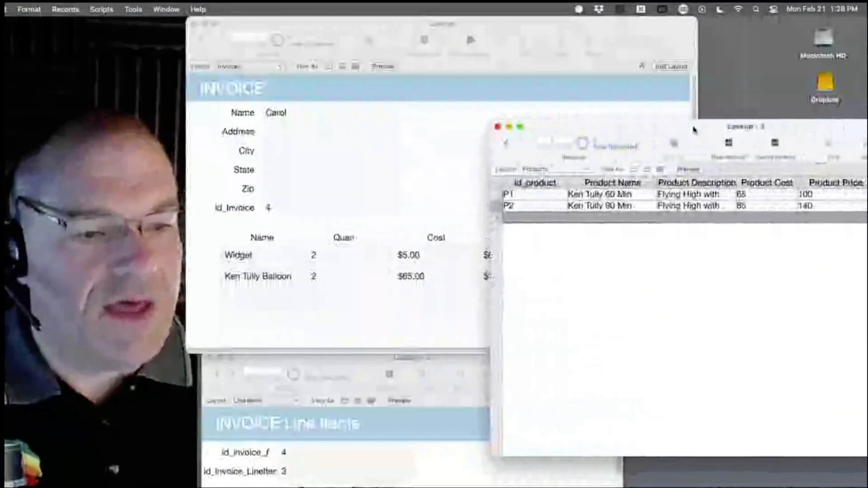
left_click(378, 325)
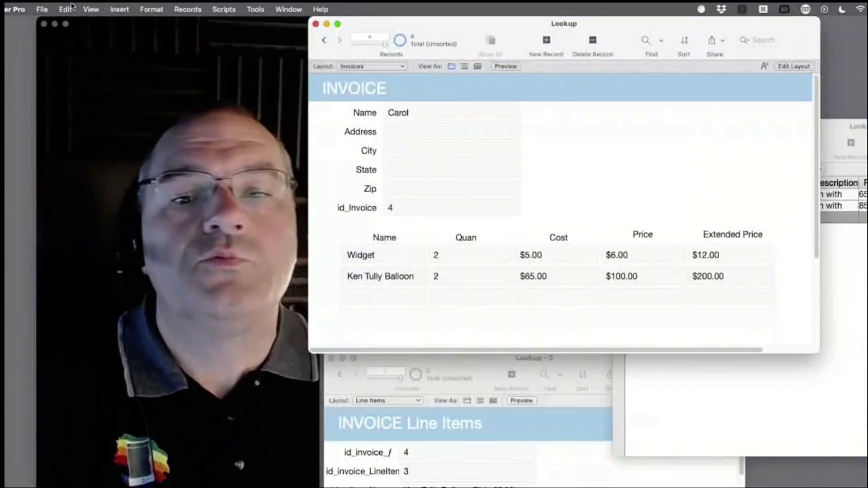
- Open File > Manage > Database, review the relationships graph, then return to the Fields tab's table list
left_click(42, 9)
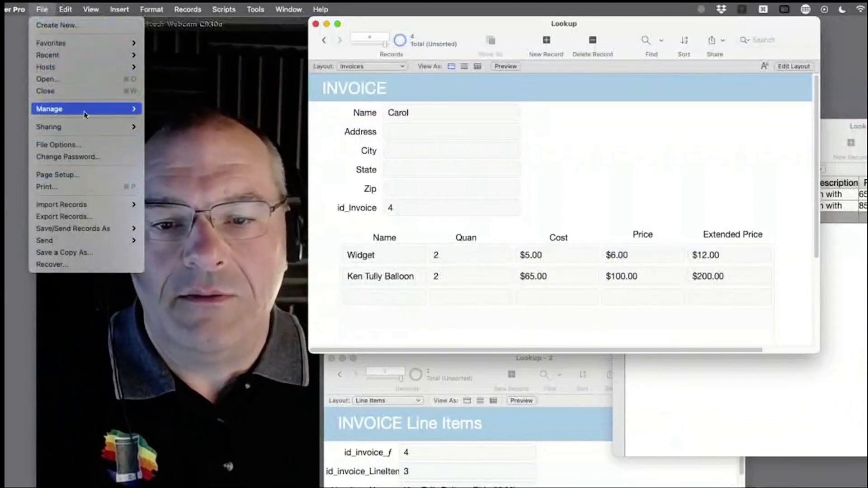
mouse_move(86, 109)
left_click(167, 108)
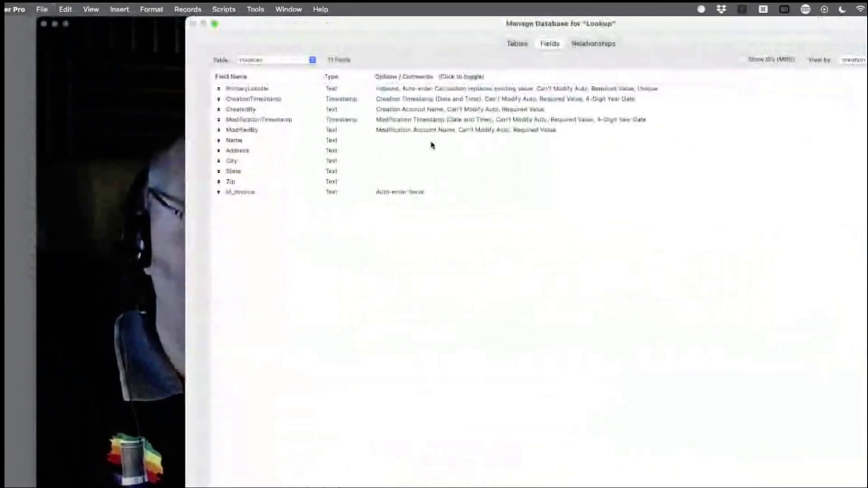
left_click(588, 44)
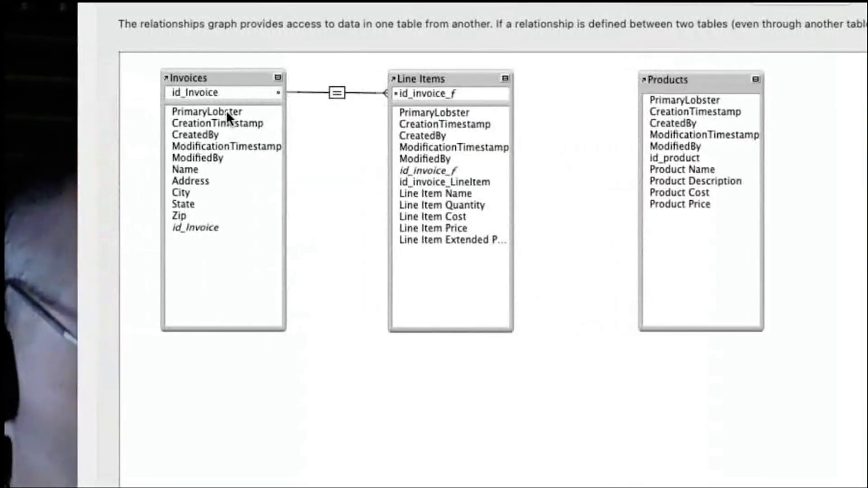
left_click(433, 216)
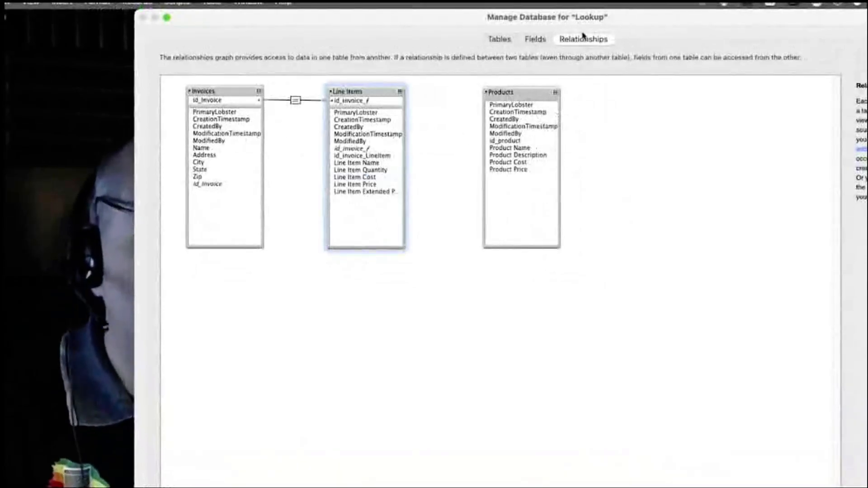
left_click(535, 39)
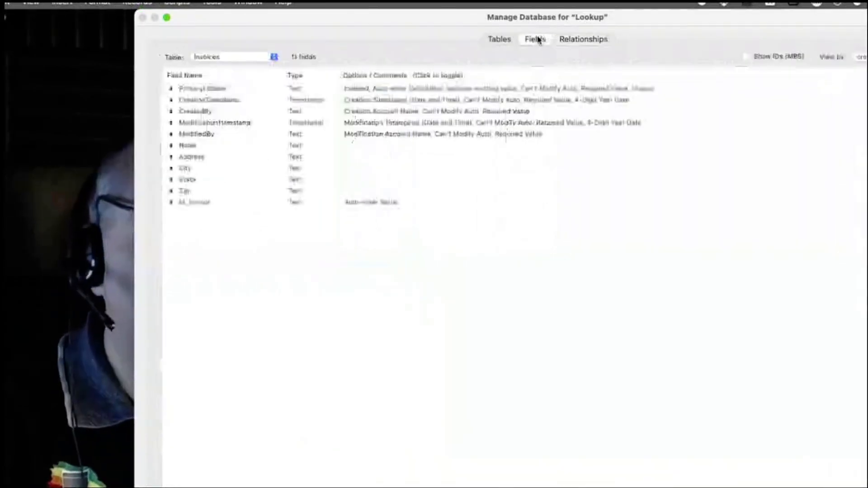
left_click(221, 57)
- Create the Text field id_product_f in Line Items, then inspect the id_invoice_LineItem and id_invoice_f definitions
left_click(210, 68)
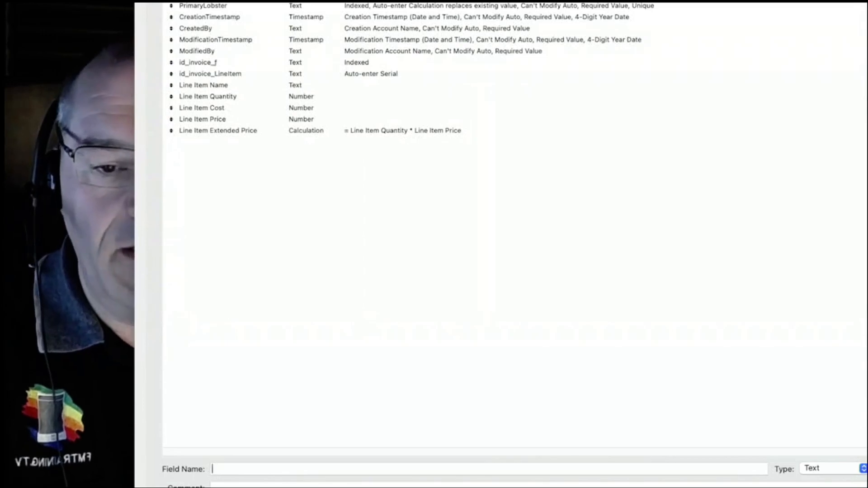
type("zd;fkjasl;jdfhkjas dfhjk")
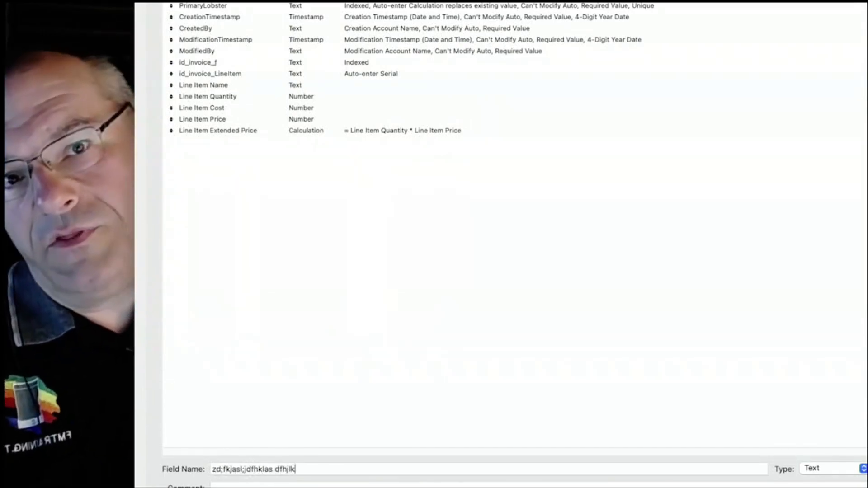
key("super+a")
key("BackSpace")
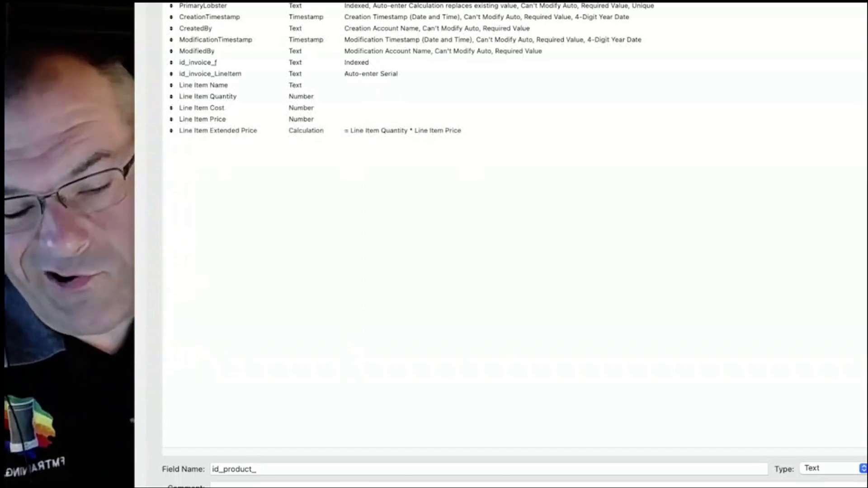
type("f")
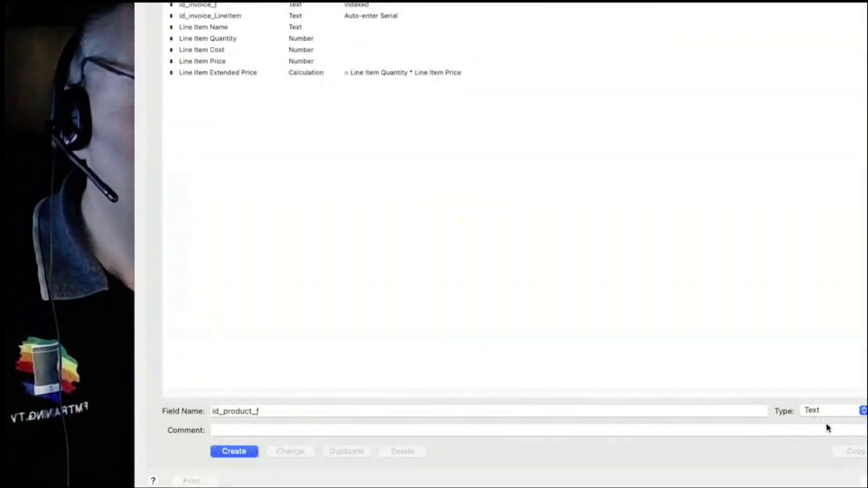
left_click(189, 455)
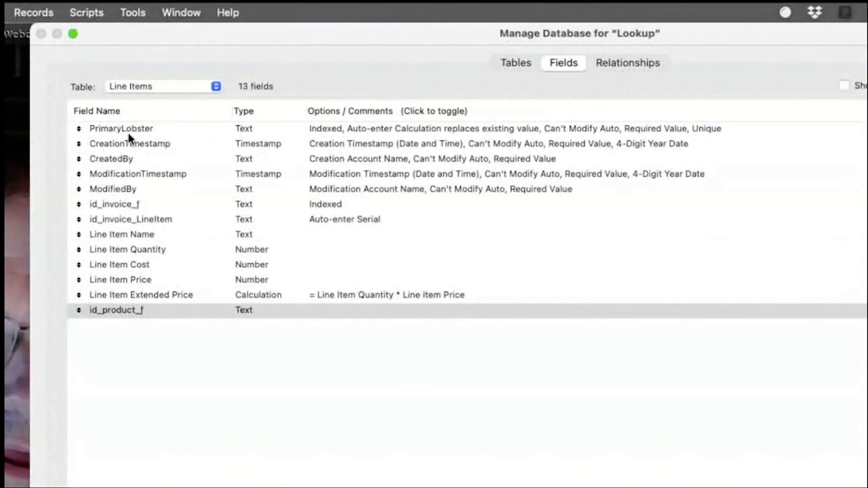
left_click(347, 220)
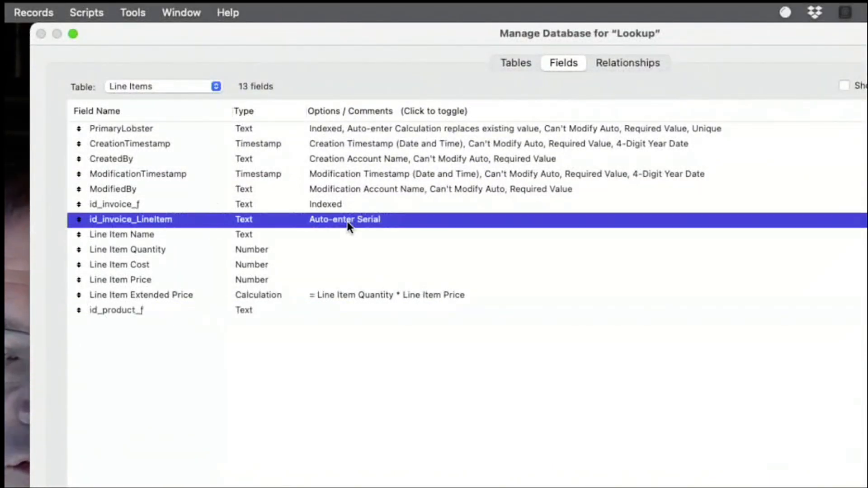
left_click(129, 204)
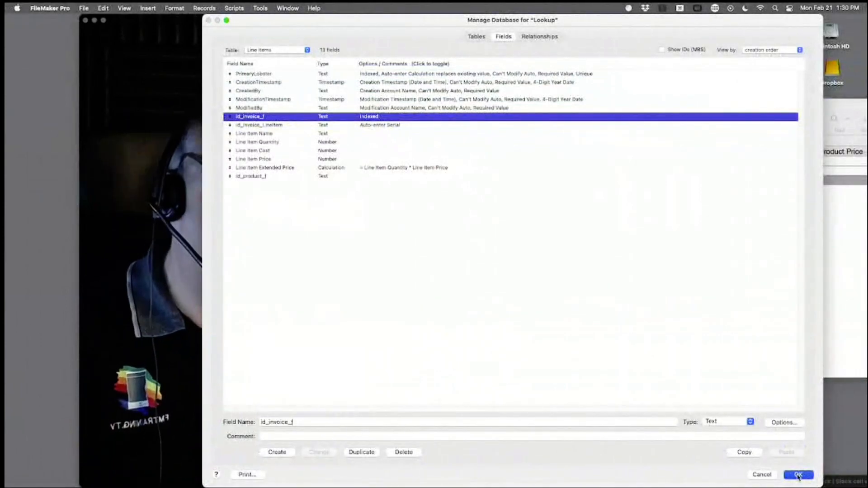
- Link Products::id_product to Line Items::id_product_f in the relationships graph and confirm with OK
left_click(544, 37)
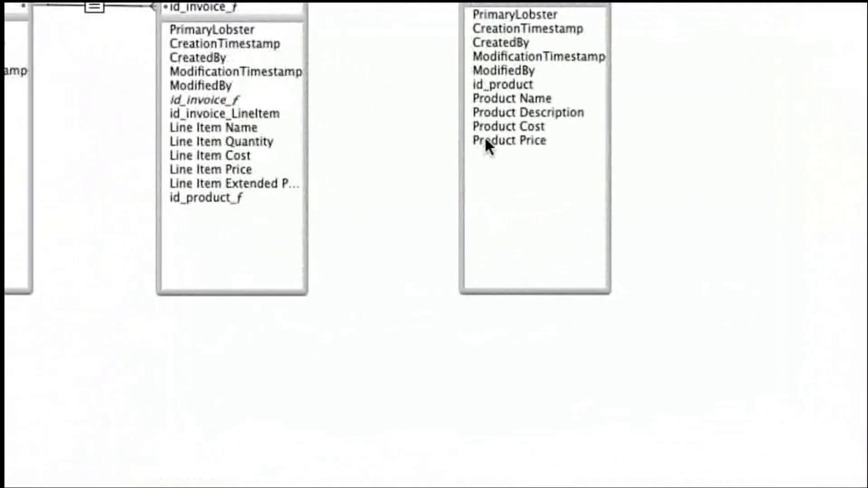
left_click(486, 86)
left_click_drag(355, 171, 261, 199)
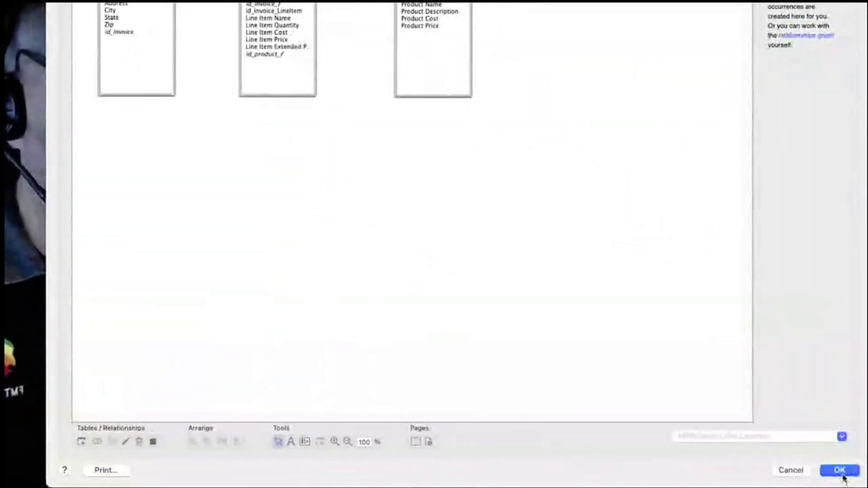
left_click(840, 471)
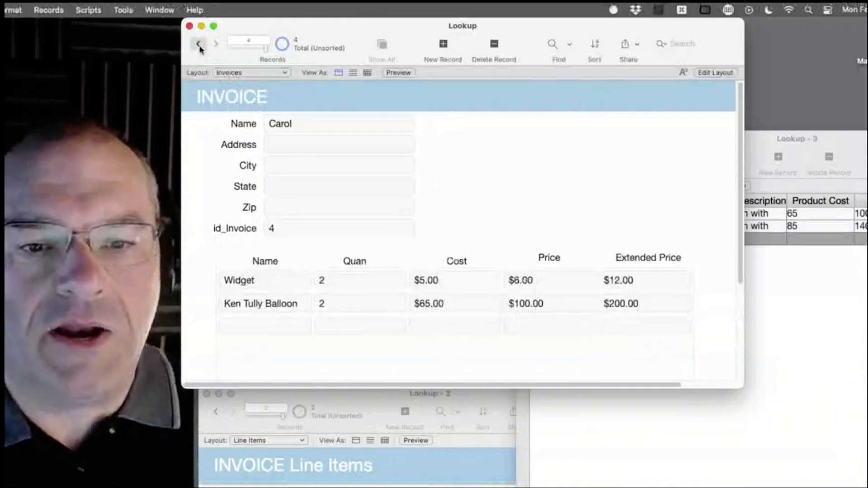
- Add new invoice record 5, recheck the relationships graph, then put the invoice form into Layout mode
left_click(199, 44)
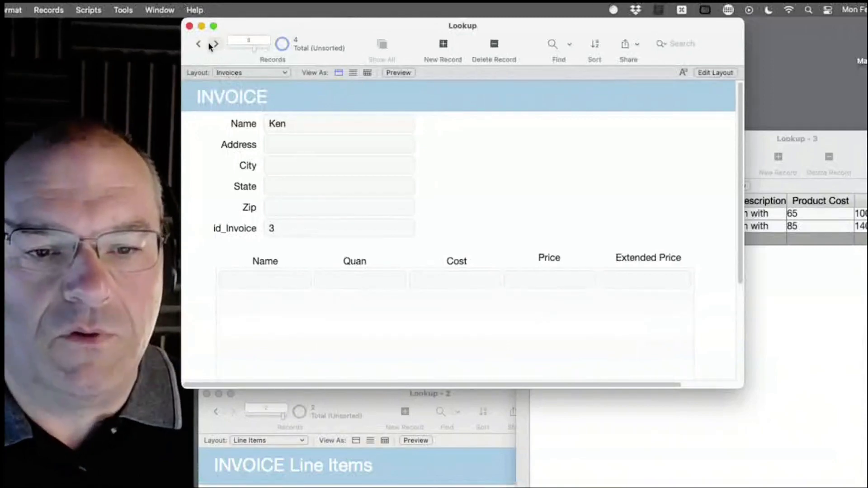
left_click(216, 44)
key("super+n")
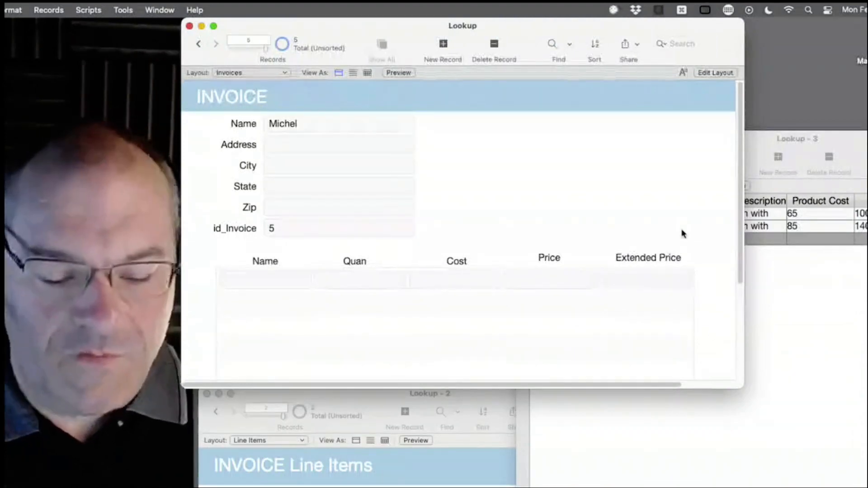
key("super+shift+d")
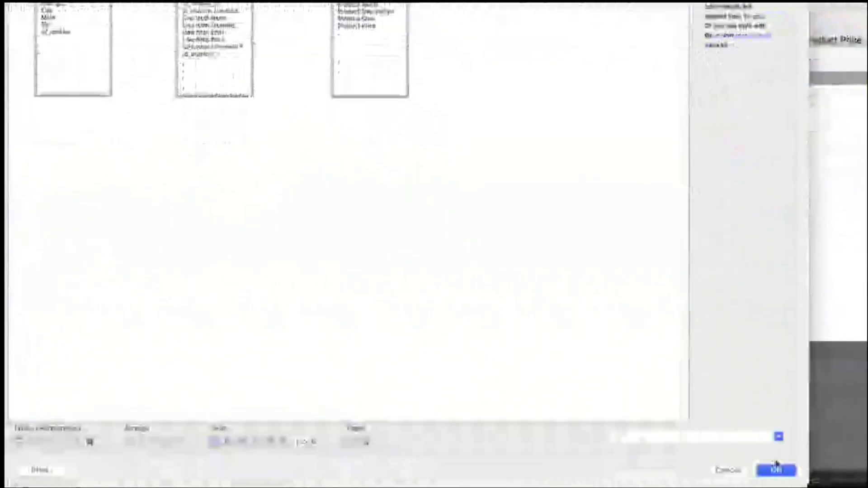
left_click(776, 470)
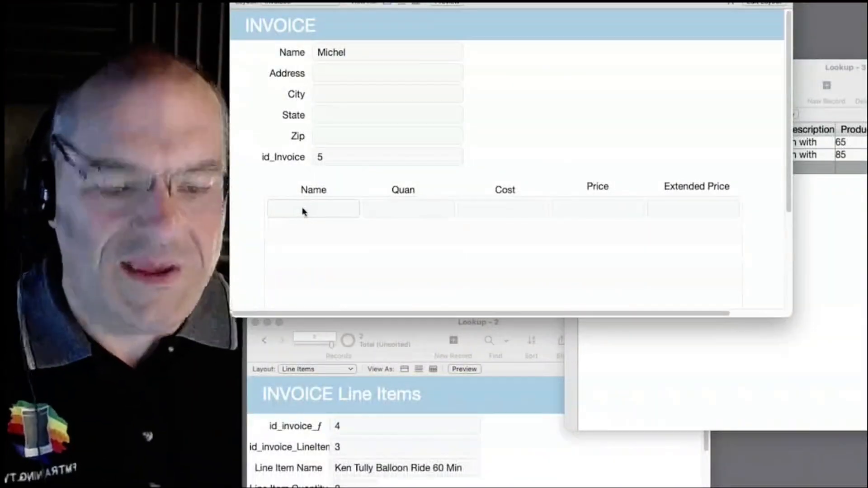
key("super+l")
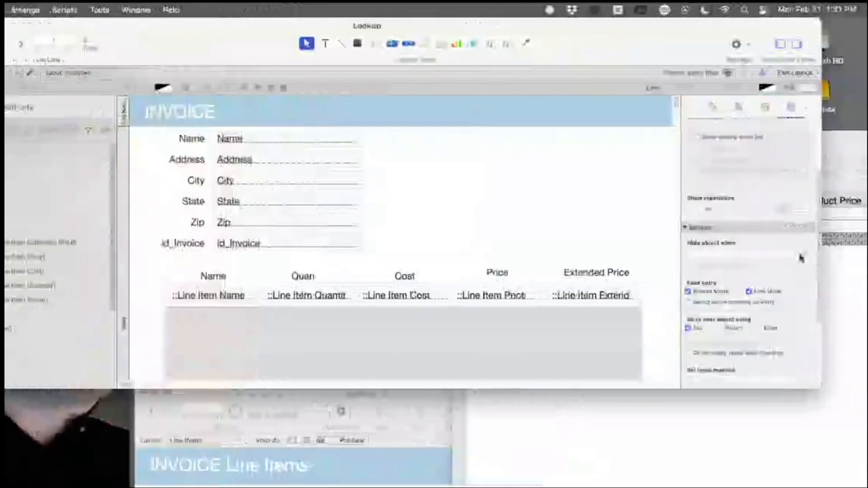
- Select the line items portal and widen it at both its right and left edges
left_click(227, 300)
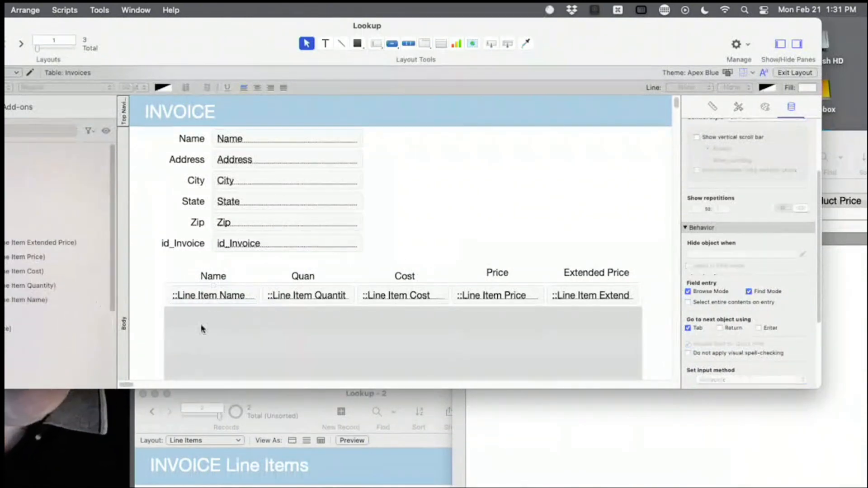
left_click(176, 324)
left_click_drag(162, 294, 158, 294)
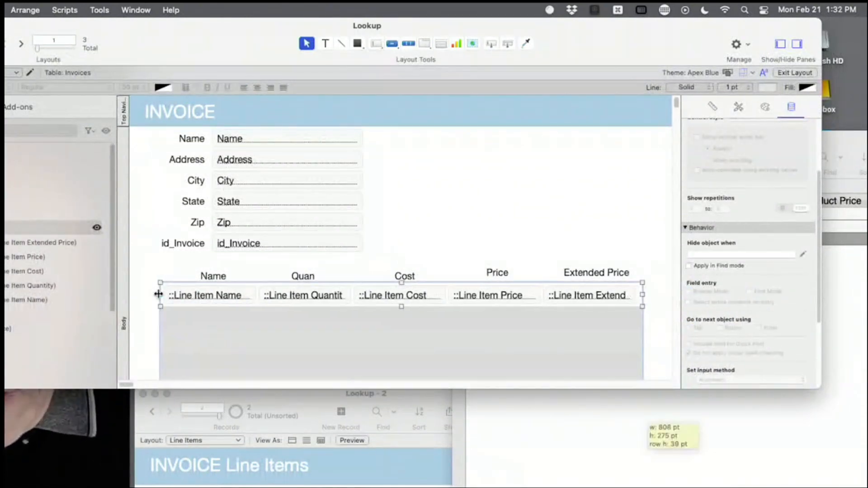
key("super+z")
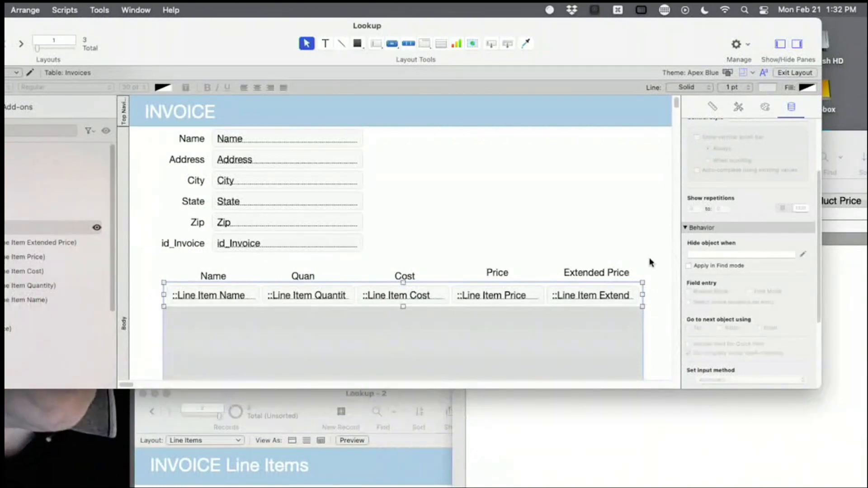
left_click(650, 299)
left_click(642, 298)
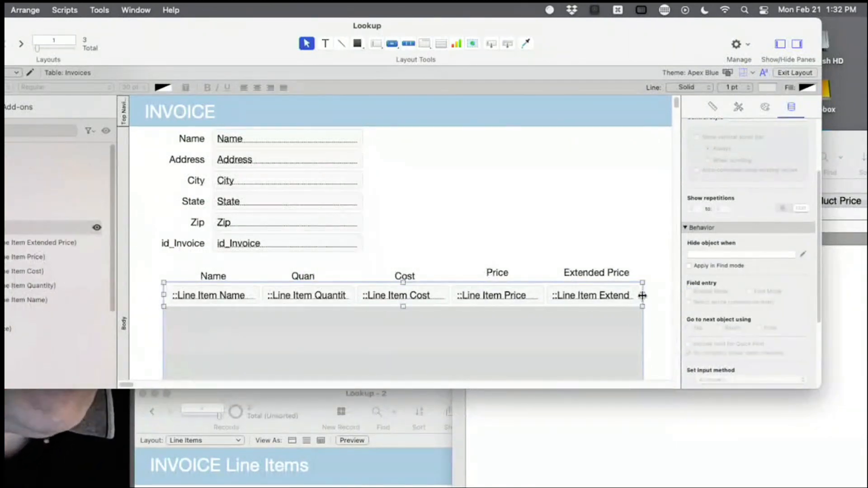
left_click_drag(642, 296, 541, 292)
left_click_drag(137, 383, 113, 388)
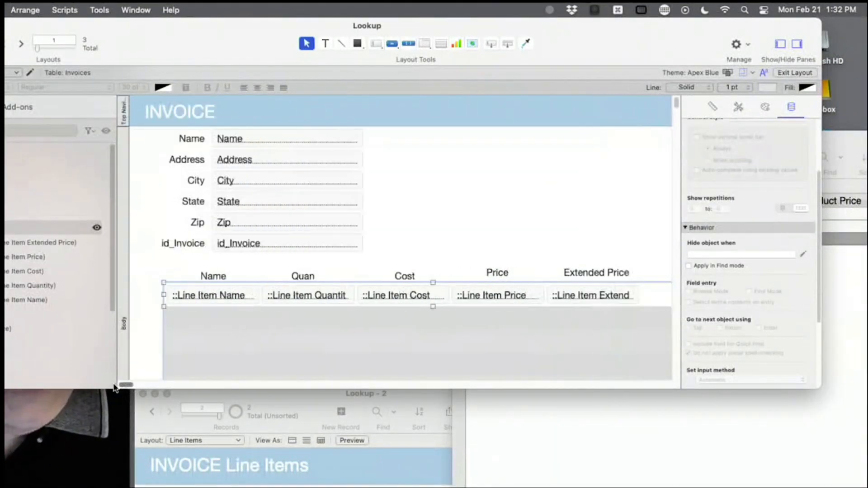
left_click_drag(161, 296, 143, 296)
- Select the Name, Quantity, Cost, Price and Extended Price portal fields and shift them right
left_click_drag(656, 244, 570, 269)
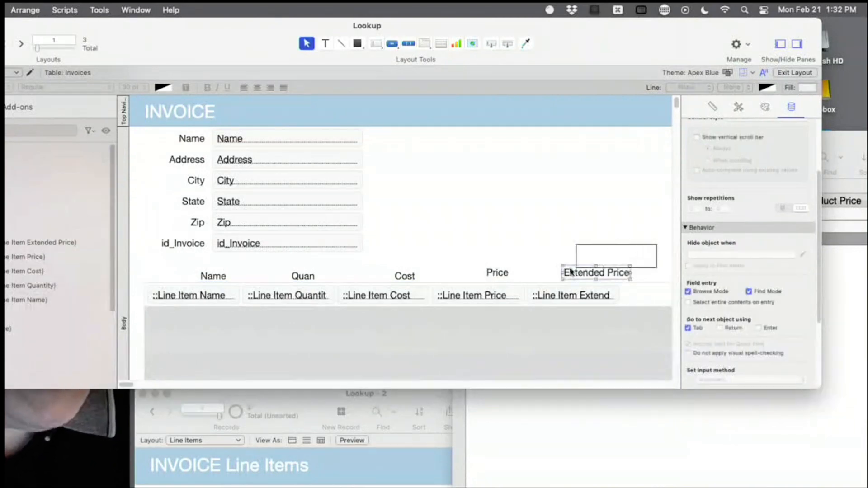
left_click_drag(411, 271, 393, 267)
left_click(400, 256)
left_click(223, 299)
left_click(291, 296, "shift")
left_click(398, 299, "shift")
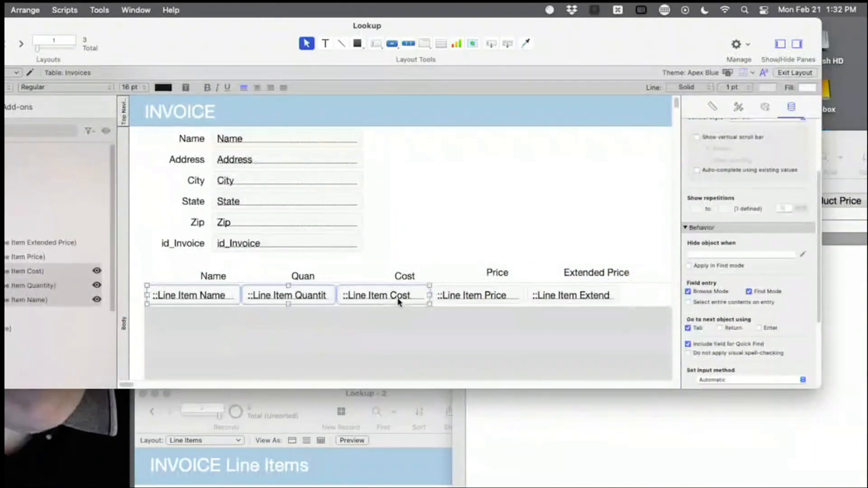
left_click(499, 297, "shift")
left_click(570, 294, "shift")
left_click_drag(570, 307, 627, 297)
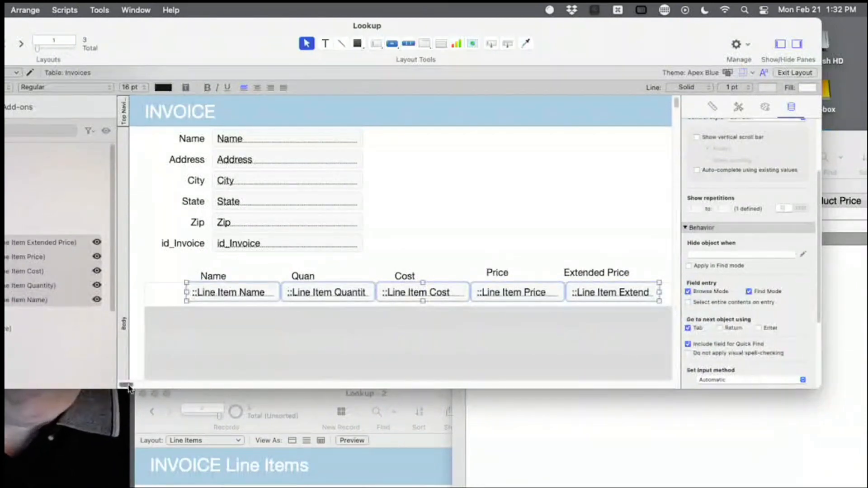
left_click_drag(128, 387, 130, 388)
left_click_drag(575, 294, 606, 297)
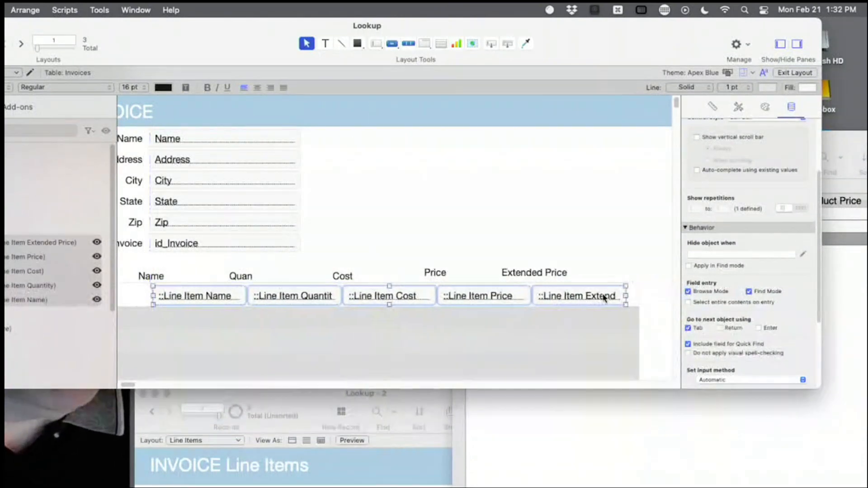
- Move the column headings right so they sit above their shifted fields
left_click_drag(623, 246, 138, 286)
left_click_drag(554, 272, 600, 272)
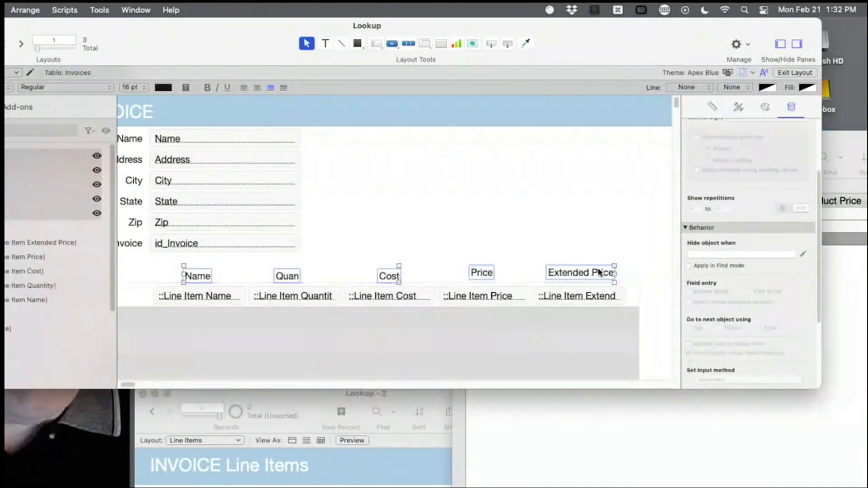
left_click(491, 255)
left_click_drag(131, 387, 109, 387)
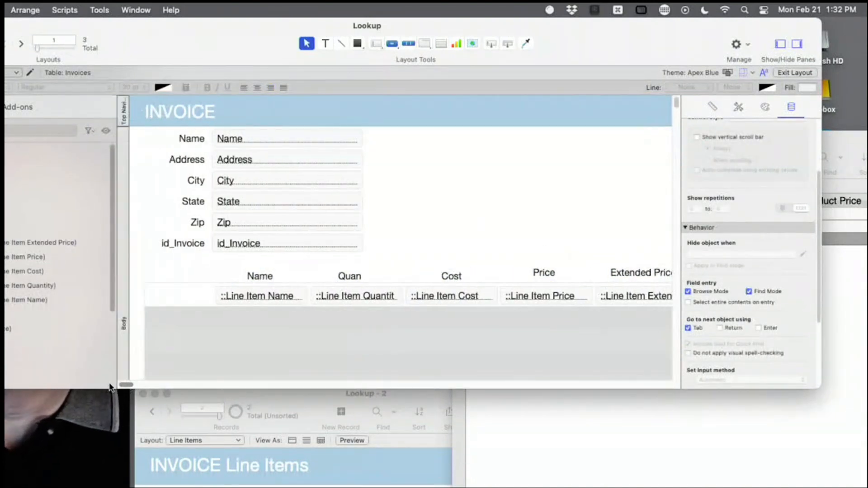
left_click(242, 298)
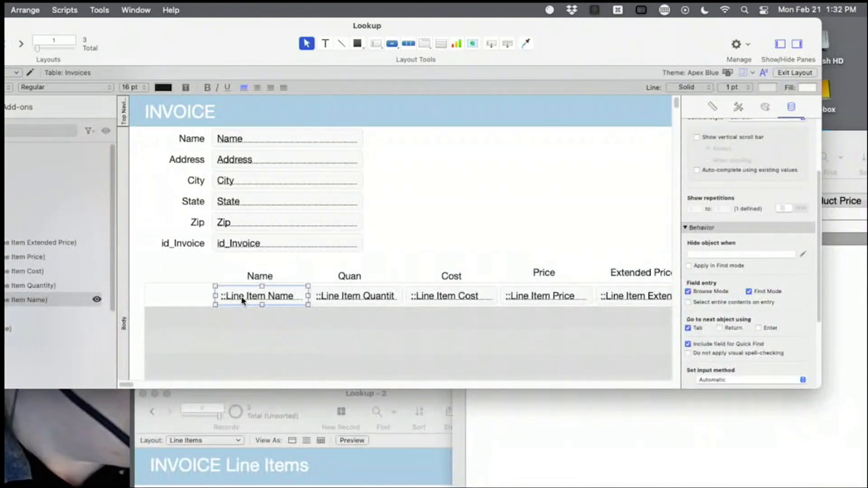
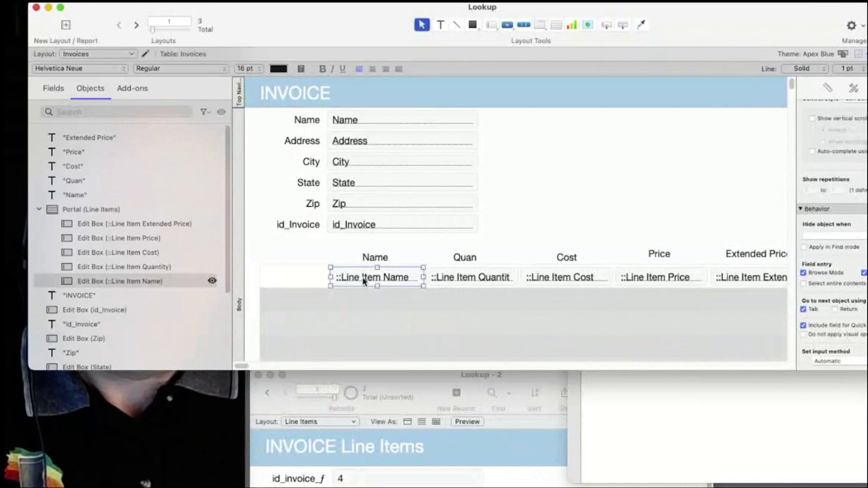
- Copy the Line Item Name field as a new ::id_product_ƒ portal column, with its label in the header row
left_click_drag(369, 282, 307, 283)
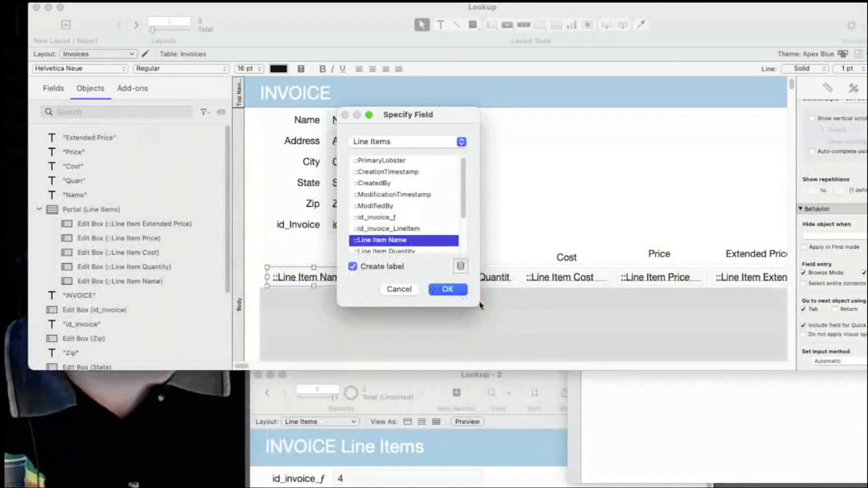
left_click_drag(476, 305, 551, 423)
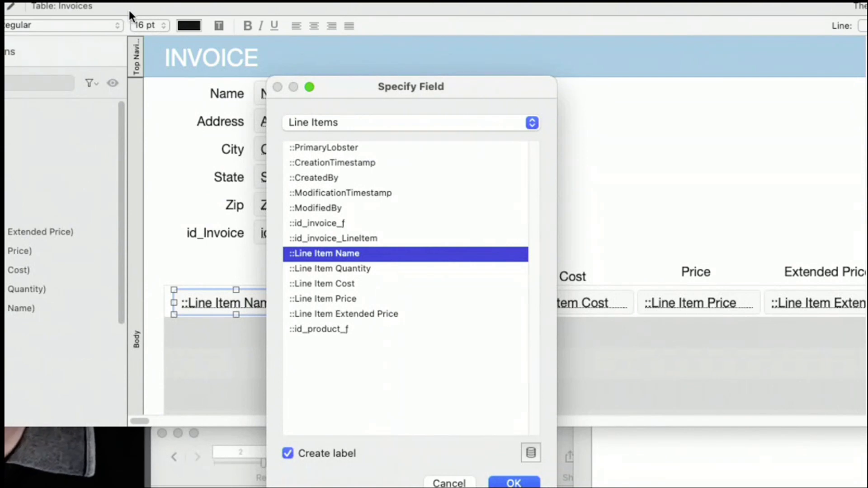
double_click(318, 327)
left_click_drag(220, 303, 241, 273)
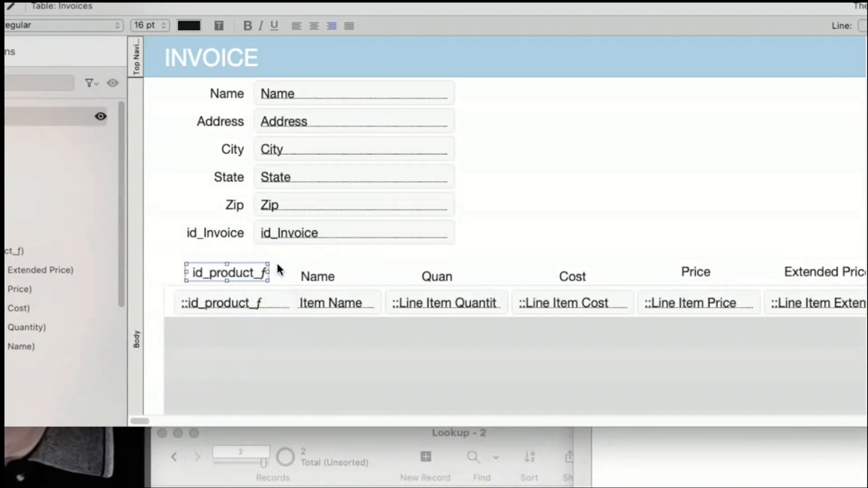
- Add 'aka the SKU' to the id_product_ƒ header label and widen the label to fit
double_click(248, 276)
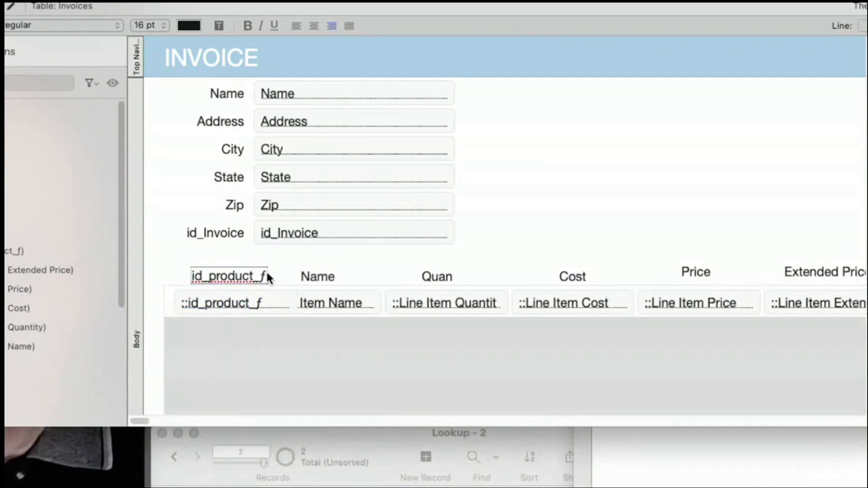
left_click_drag(269, 276, 229, 278)
double_click(242, 277)
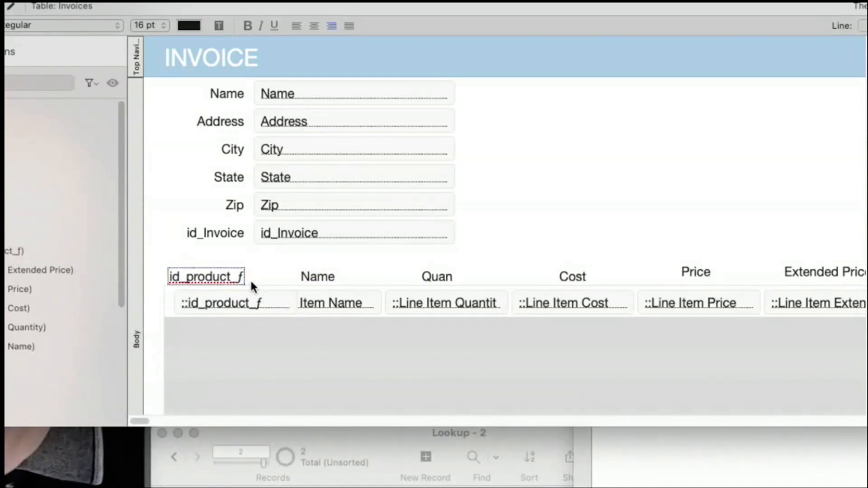
key("Return")
type("A")
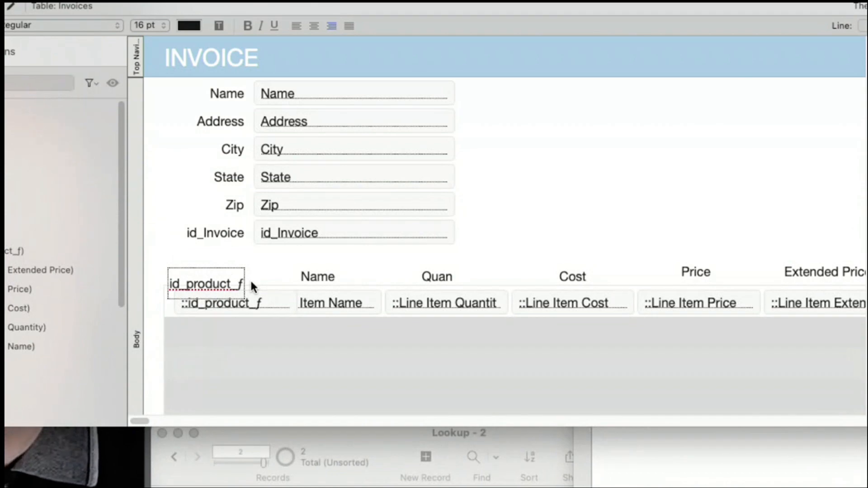
key("Return")
type("aka the SKU")
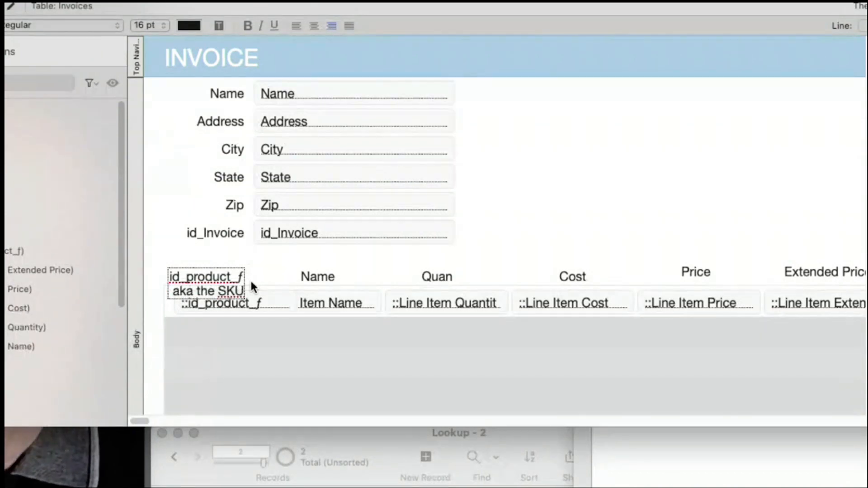
key("Escape")
left_click_drag(245, 299, 348, 284)
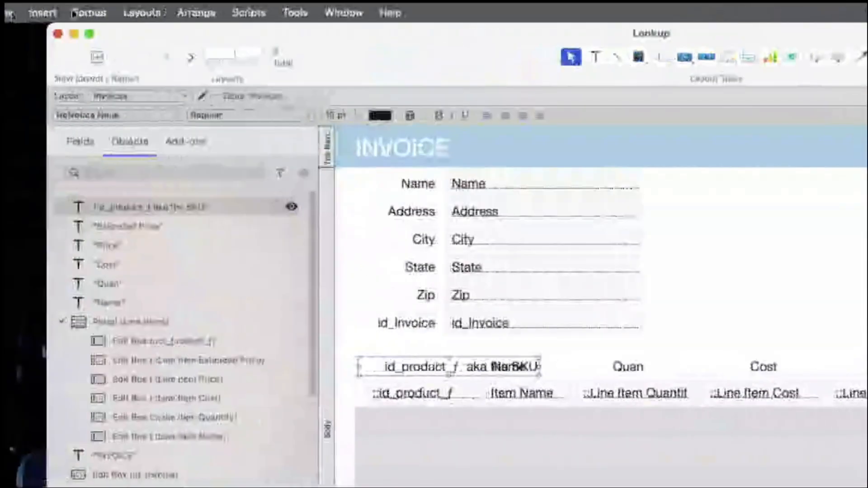
- Apply Format > Style > Condense to the header label and move it left
left_click(196, 12)
mouse_move(125, 13)
mouse_move(90, 12)
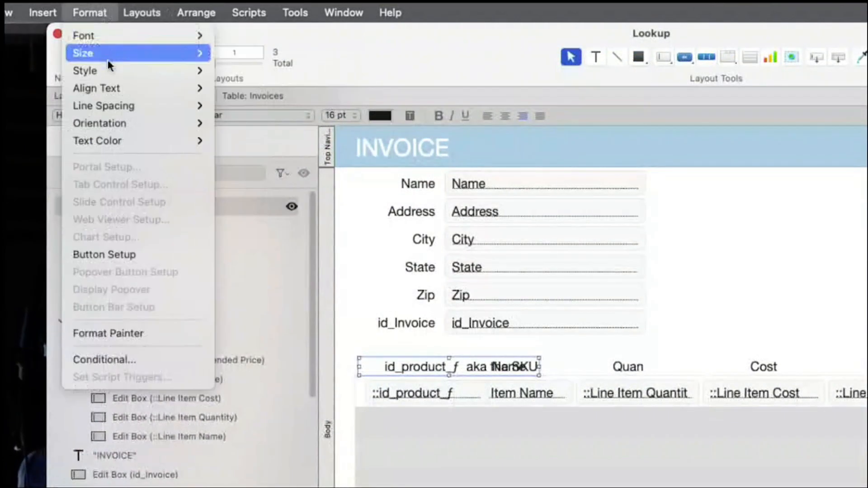
mouse_move(116, 71)
left_click(254, 179)
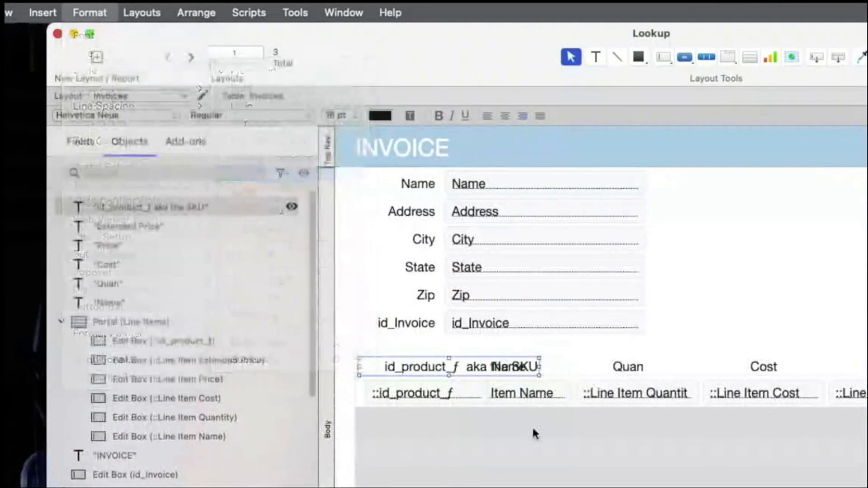
left_click_drag(484, 370, 420, 369)
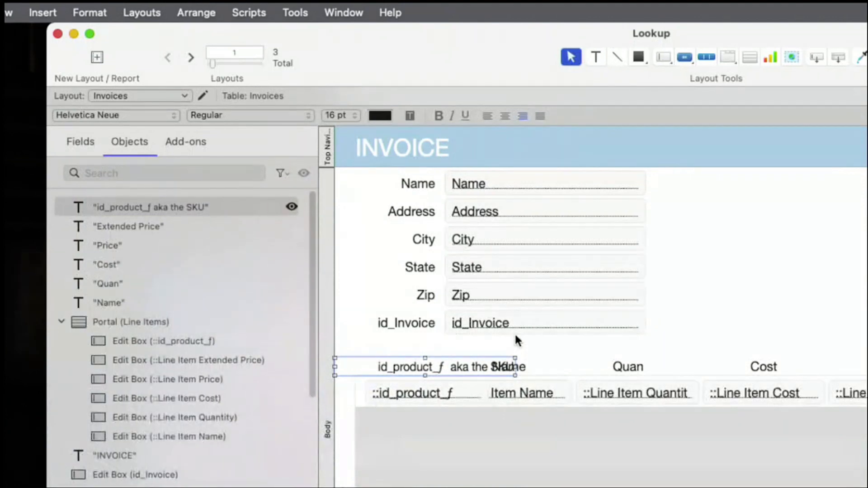
- Shrink the label to 12 pt, place it above the product id column, then switch to Browse mode
key("alt+shift+super+comma")
key("alt+shift+super+comma")
key("alt+shift+super+comma")
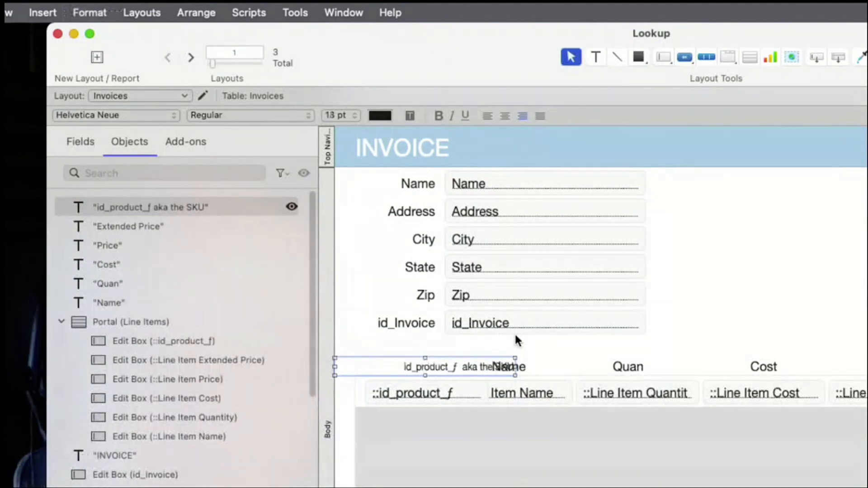
key("alt+shift+super+comma")
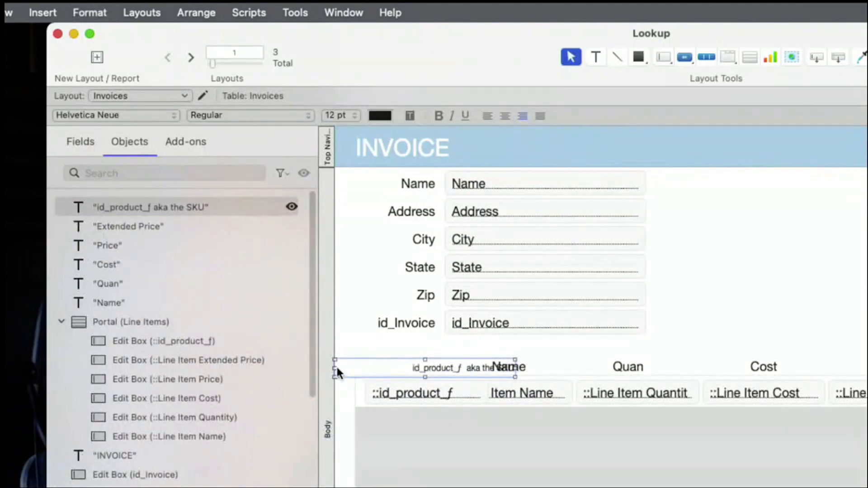
left_click_drag(335, 370, 393, 366)
left_click_drag(460, 370, 411, 368)
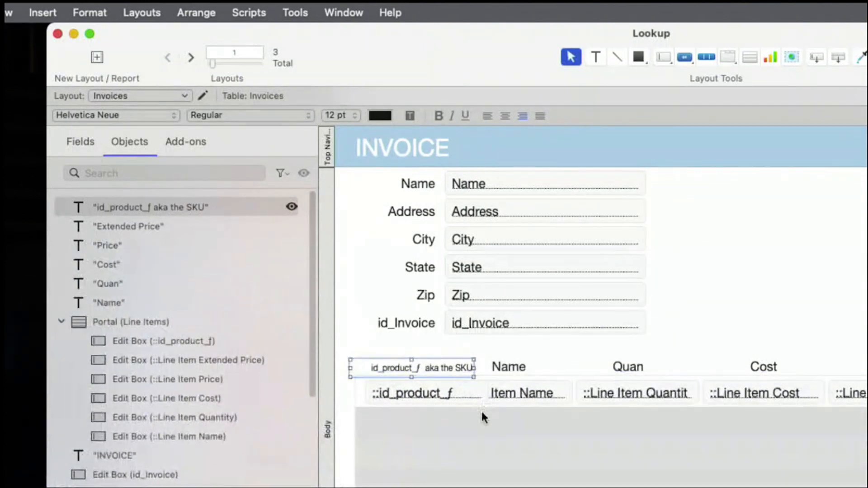
left_click(333, 115)
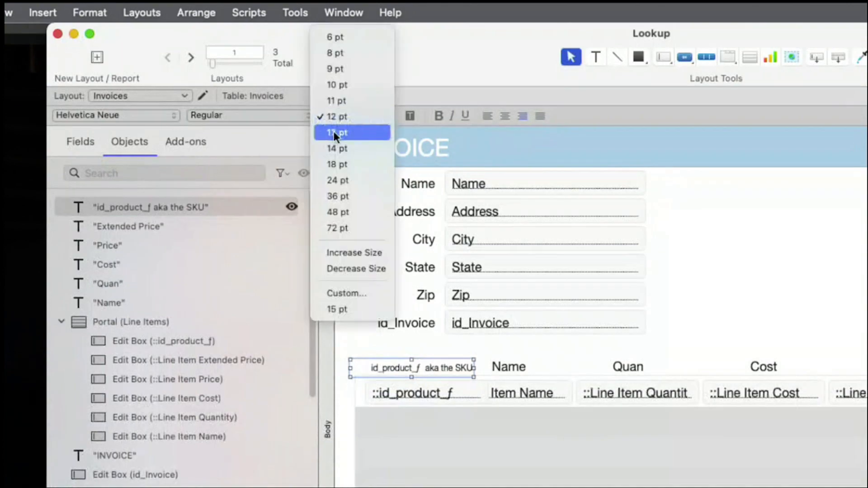
left_click(730, 284)
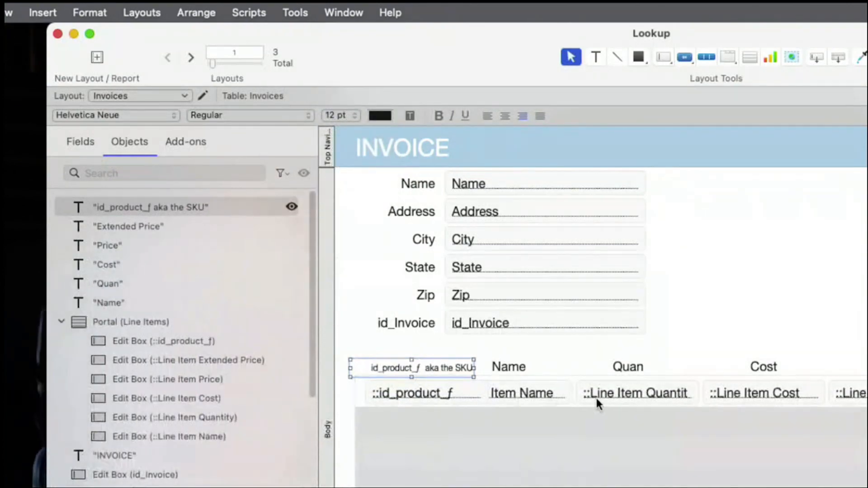
key("super+b")
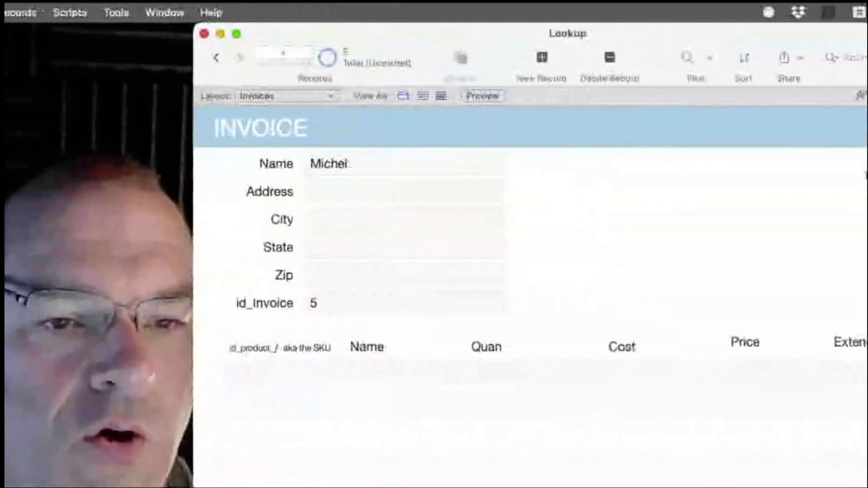
- In Layout mode, narrow the portal's id_product_ƒ field and select Line Item Name for widening
left_click(216, 58)
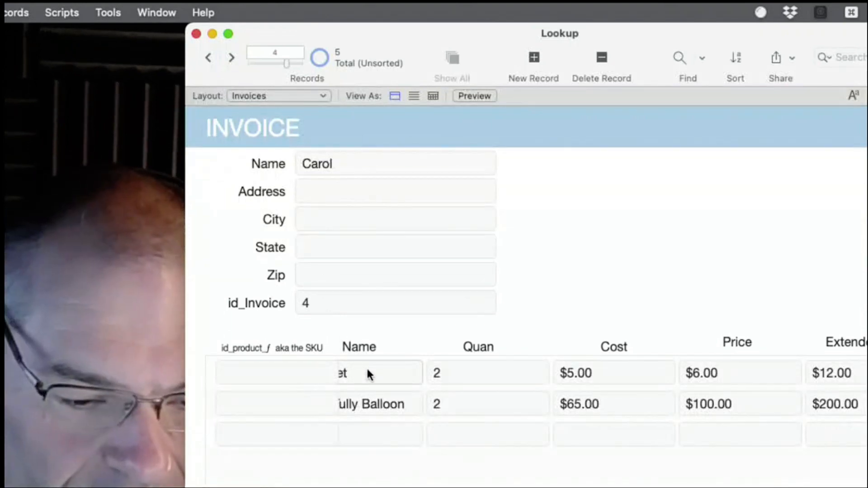
key("super+l")
left_click(376, 396)
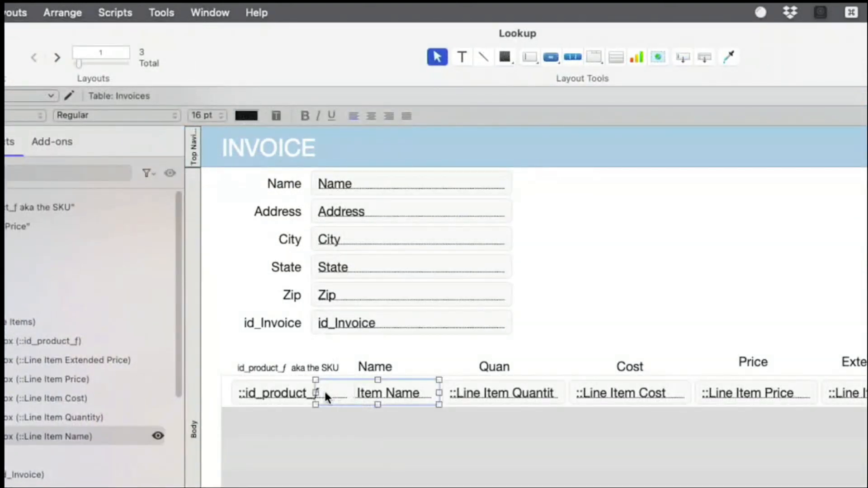
left_click(302, 395)
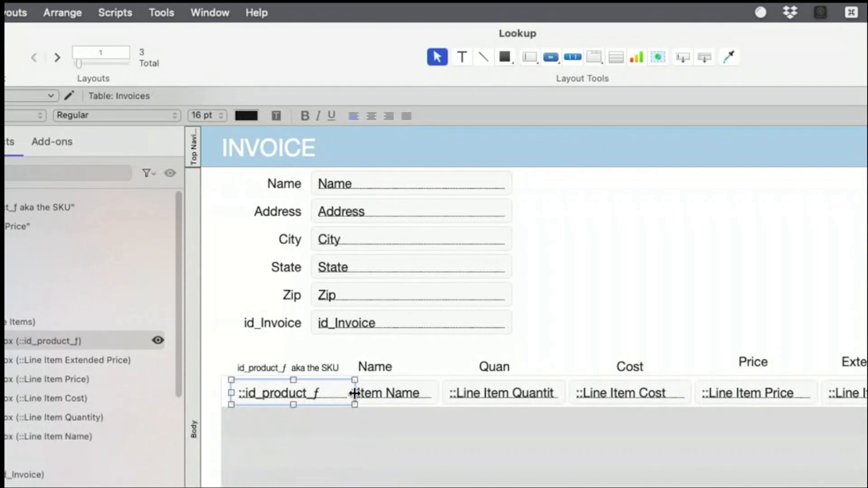
left_click_drag(354, 392, 301, 393)
left_click(324, 391)
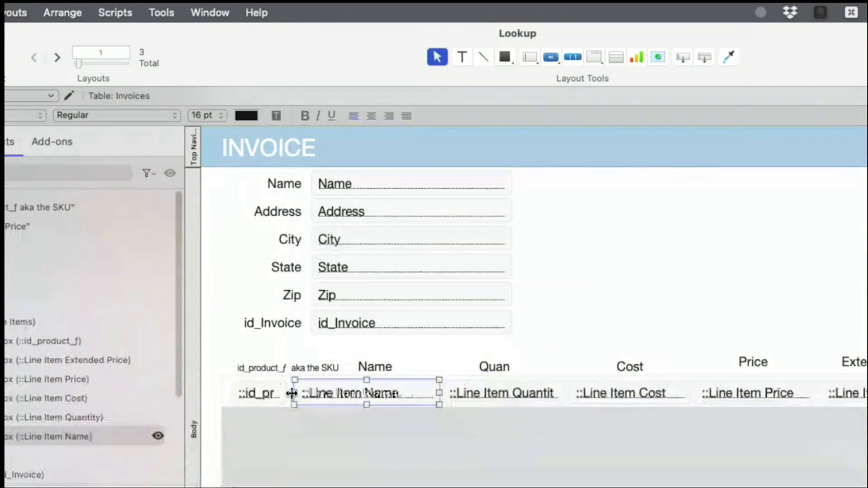
- In Browse mode, step through the invoices to invoice 5 and click its first line item
key("super+b")
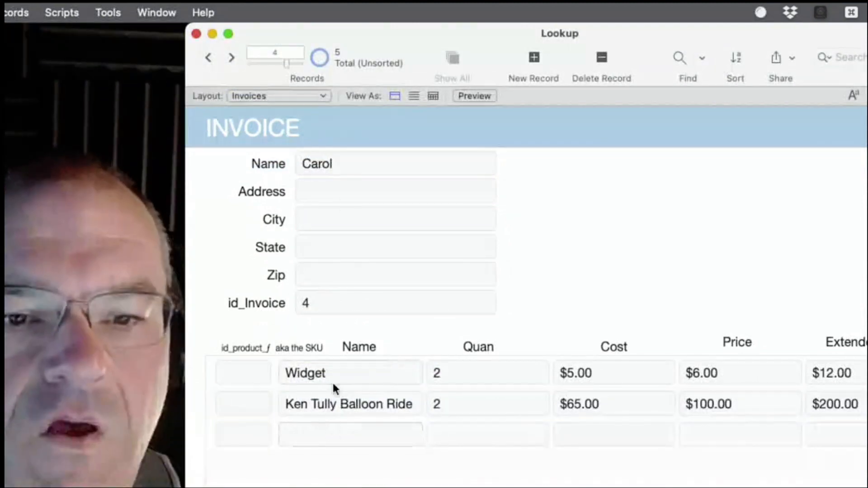
left_click(209, 63)
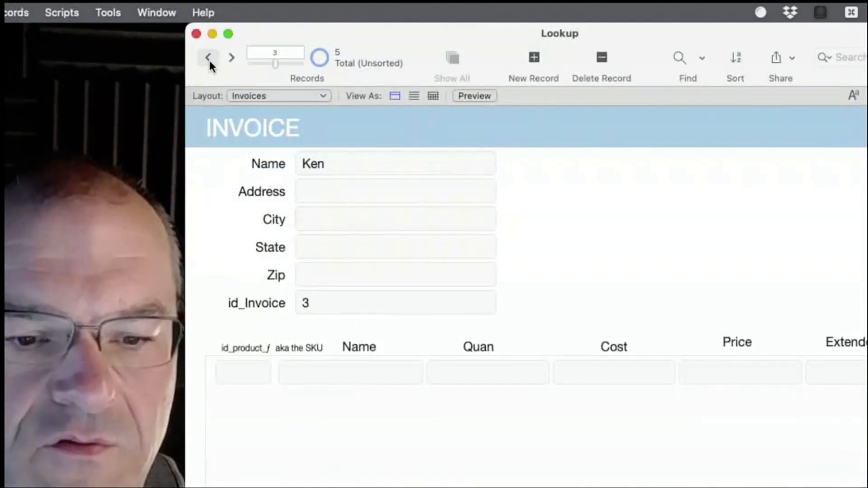
left_click(209, 63)
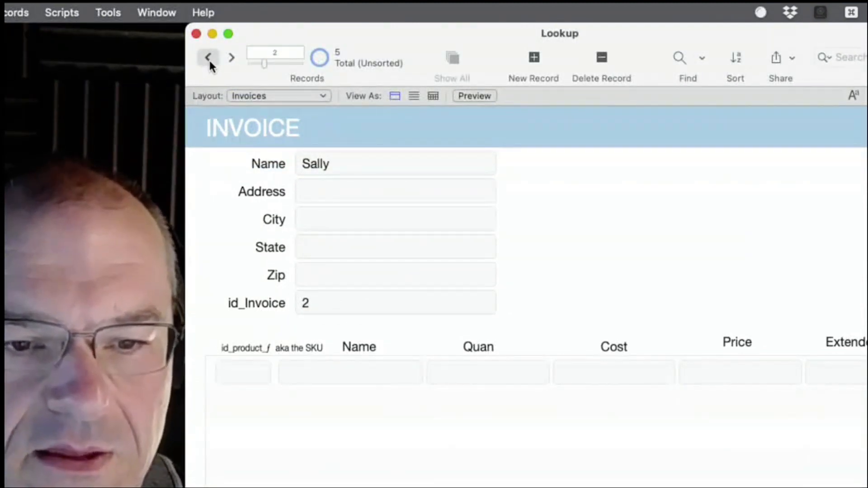
left_click(210, 63)
left_click(240, 63)
left_click(239, 63)
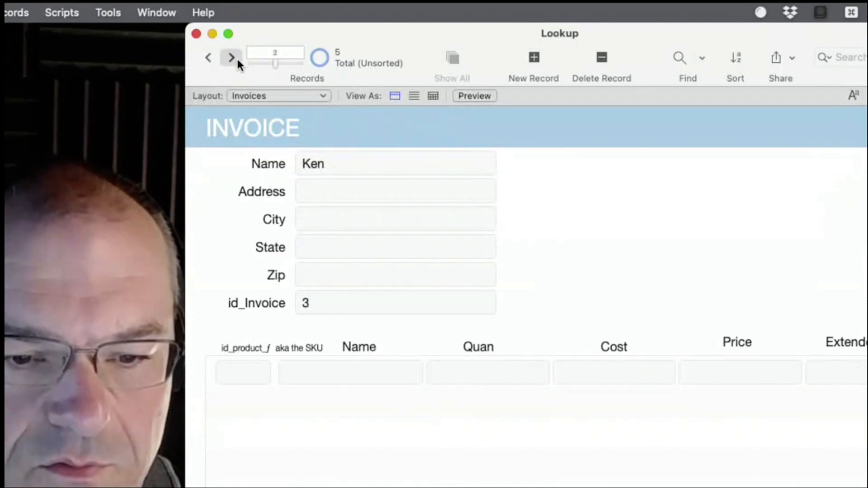
left_click(239, 62)
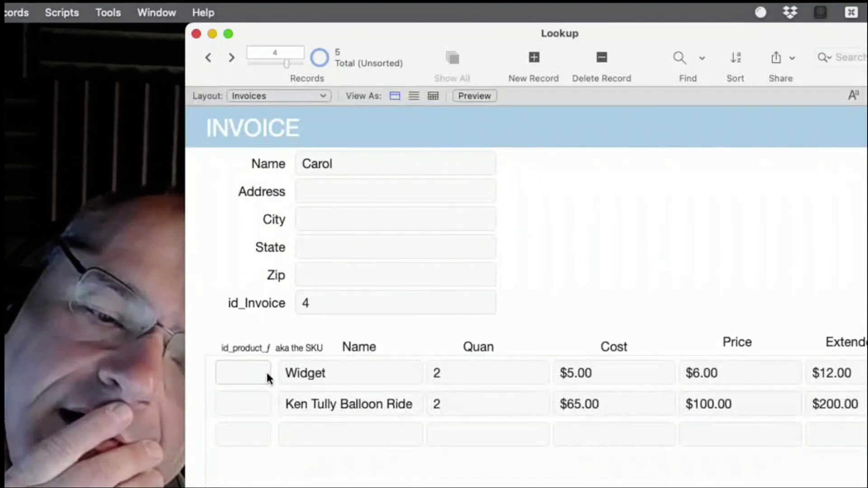
left_click(233, 56)
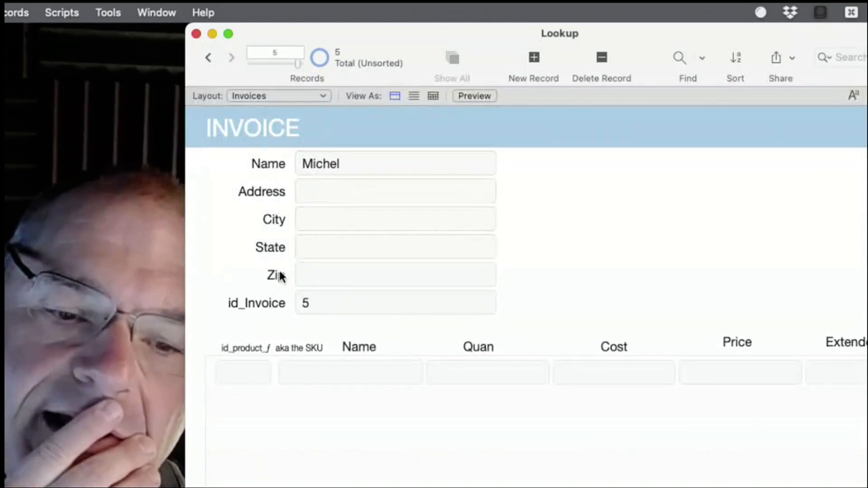
left_click(243, 372)
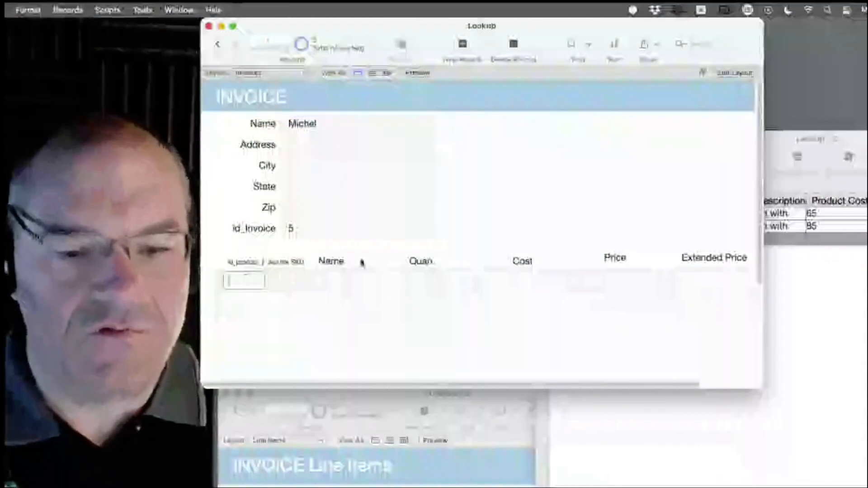
- In Layout mode, set the id_product_ƒ field's control style to Pop-up Menu
left_click(567, 248)
key("super+l")
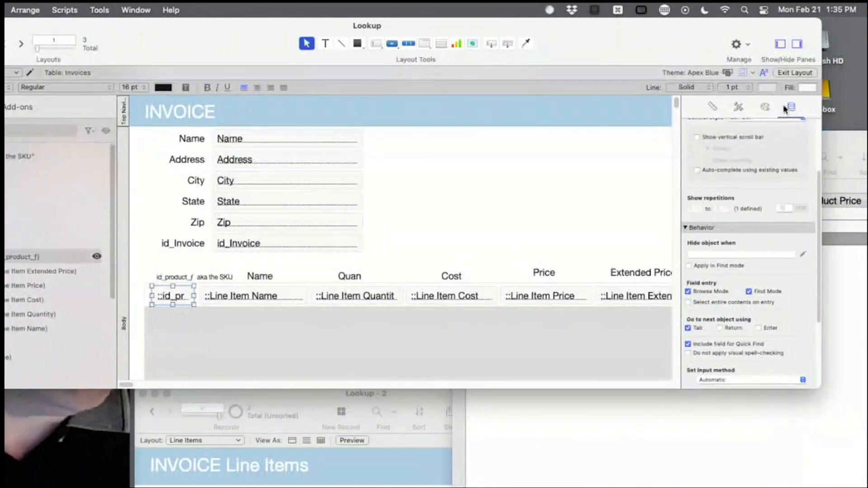
scroll(782, 131, "up", 5)
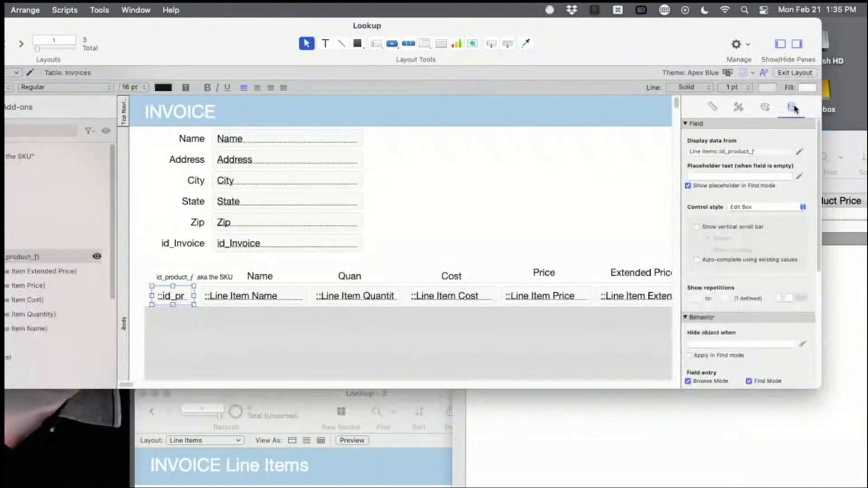
left_click(750, 209)
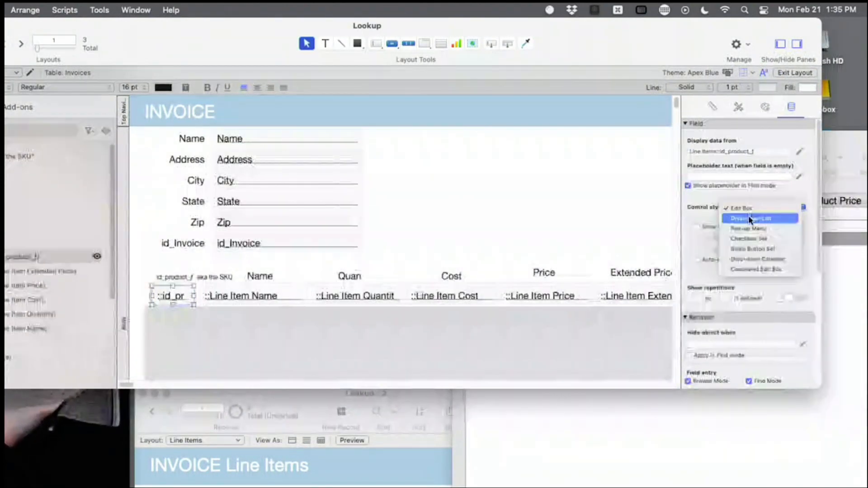
left_click(749, 229)
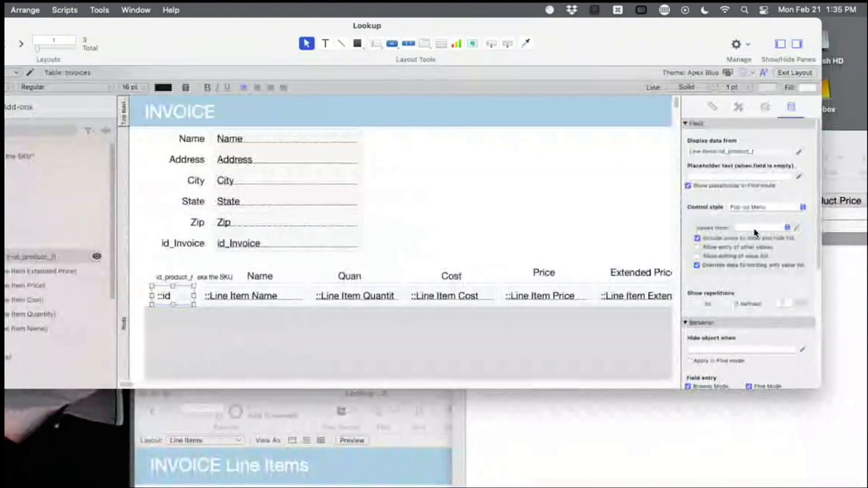
- Open Manage Value Lists from the pencil beside Values from, finding no lists yet
left_click(781, 229)
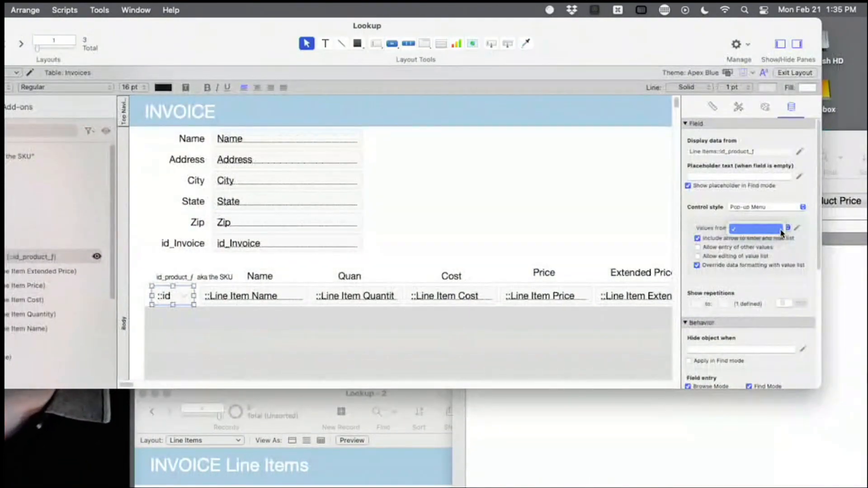
left_click(782, 231)
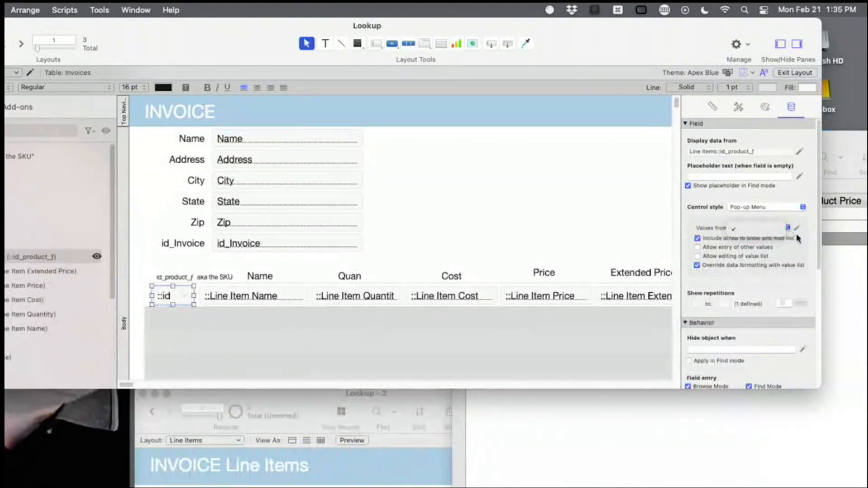
left_click(800, 233)
left_click(772, 229)
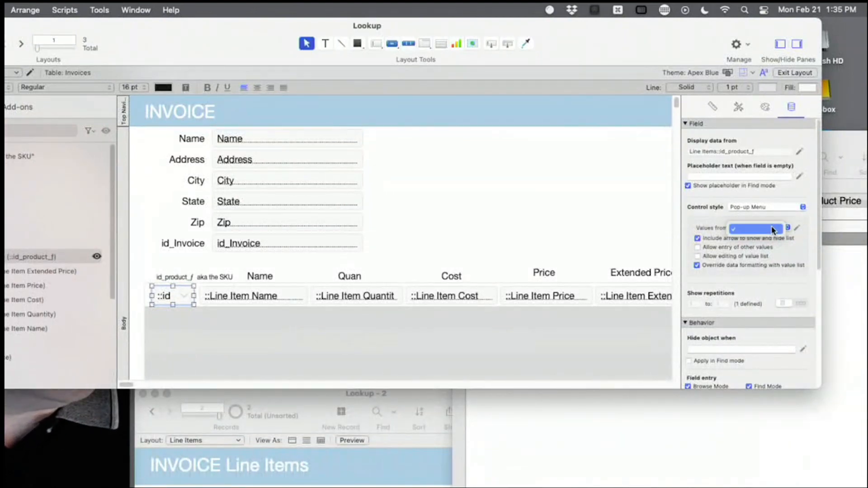
left_click(796, 230)
left_click(796, 229)
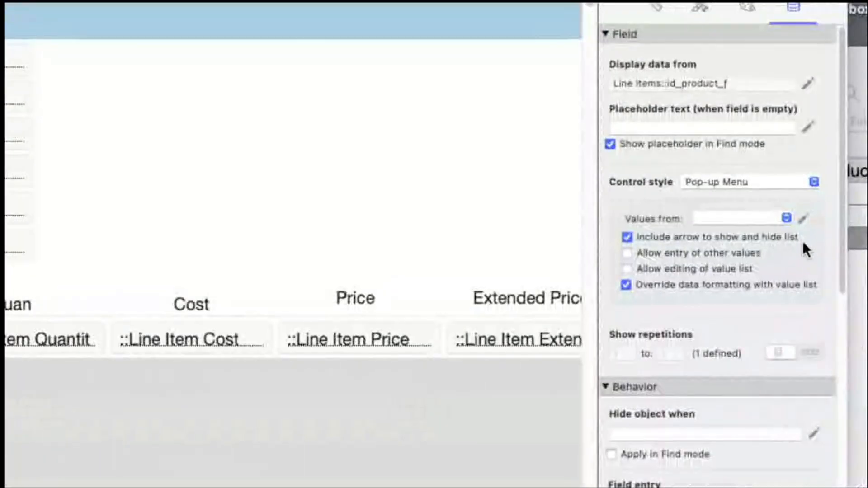
left_click(801, 219)
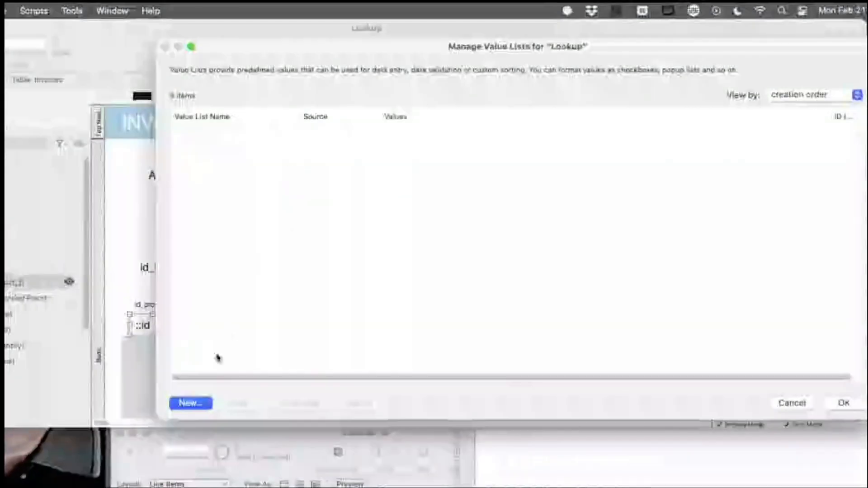
- Create a new value list using values from the Products::id_product field
left_click(191, 403)
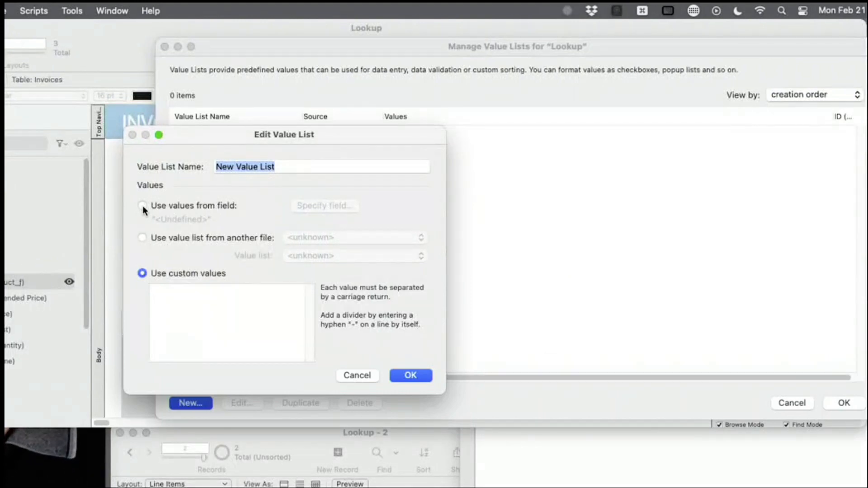
left_click(174, 290)
type("P")
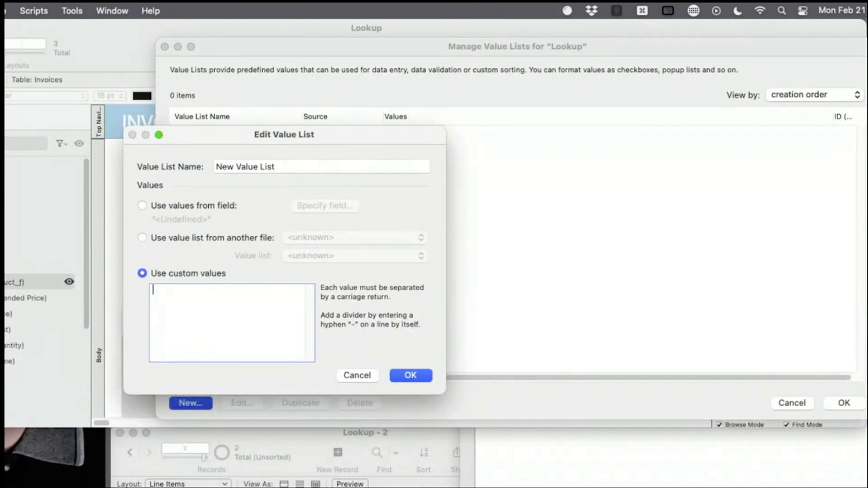
left_click(143, 205)
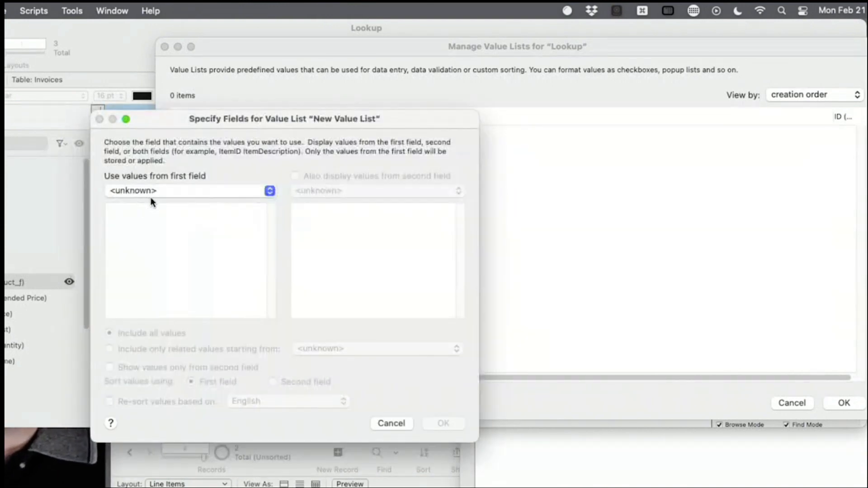
left_click(149, 189)
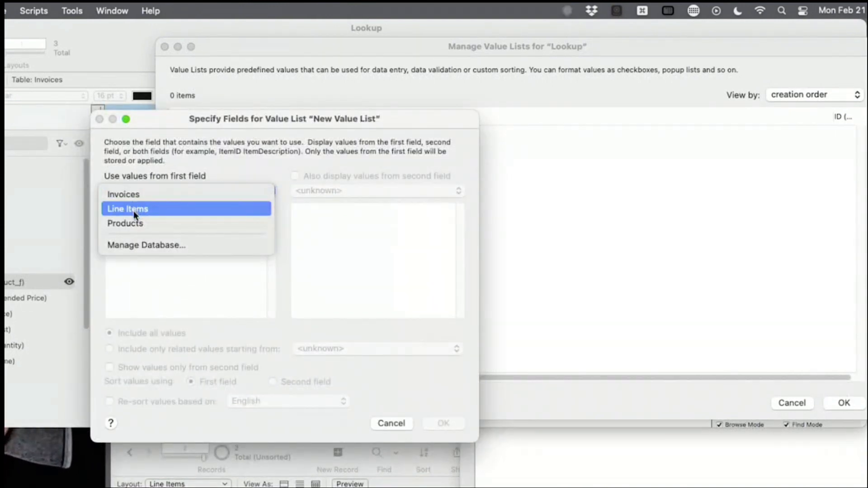
left_click(133, 223)
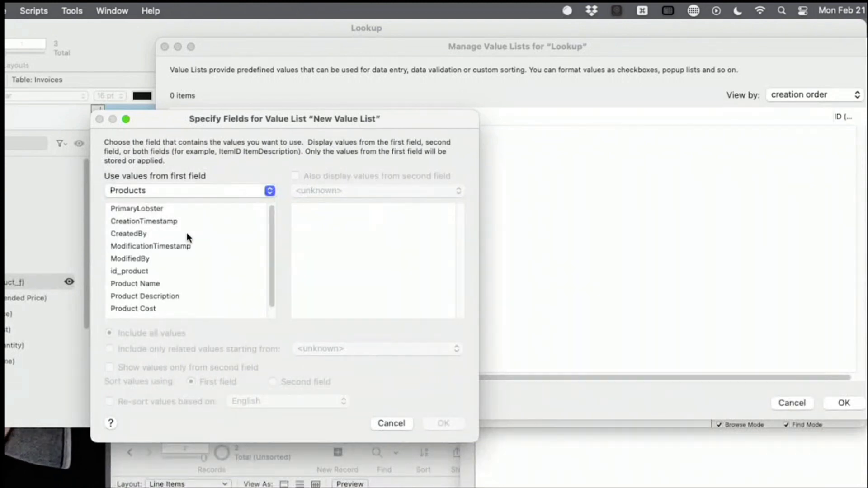
left_click(137, 271)
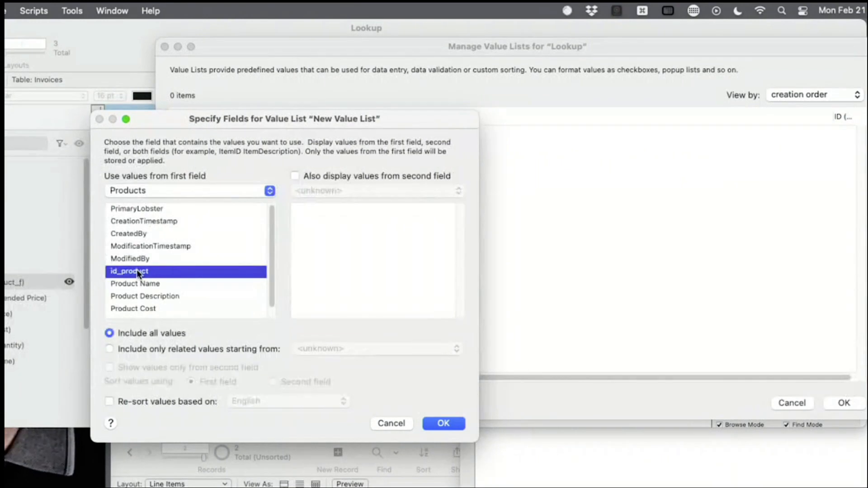
- Add Product Name as the second field, confirm all dialogs, and return to Browse mode
left_click(302, 175)
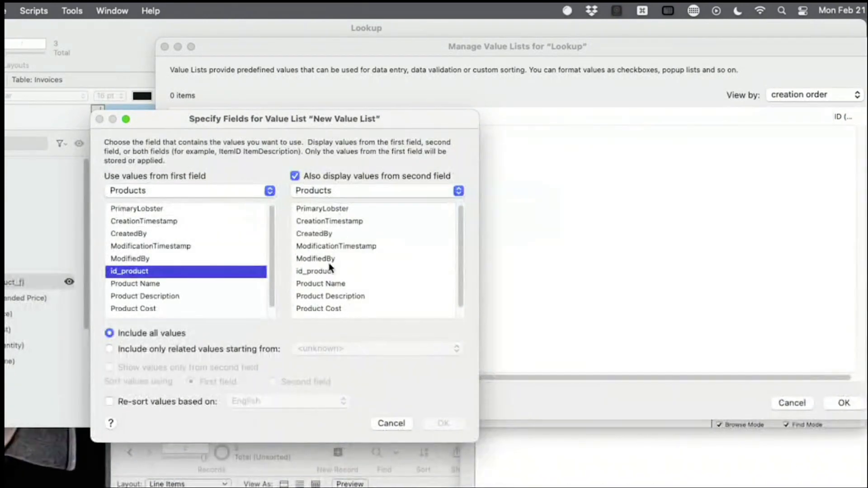
left_click(332, 285)
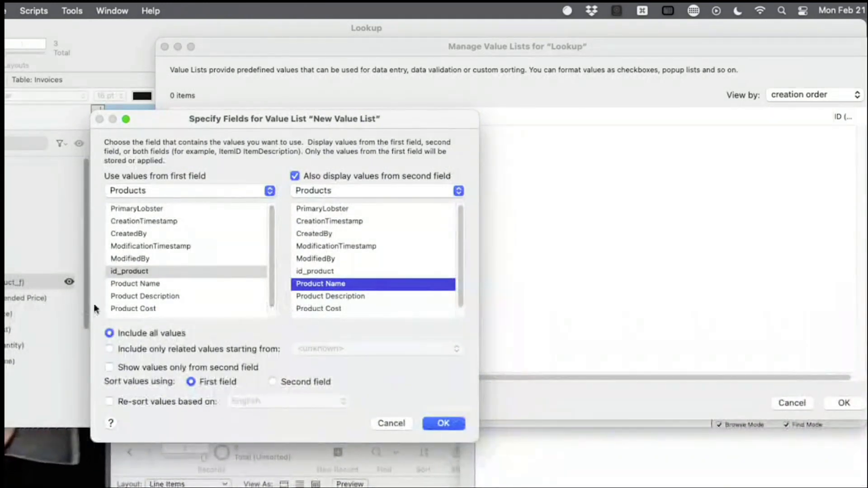
left_click(451, 424)
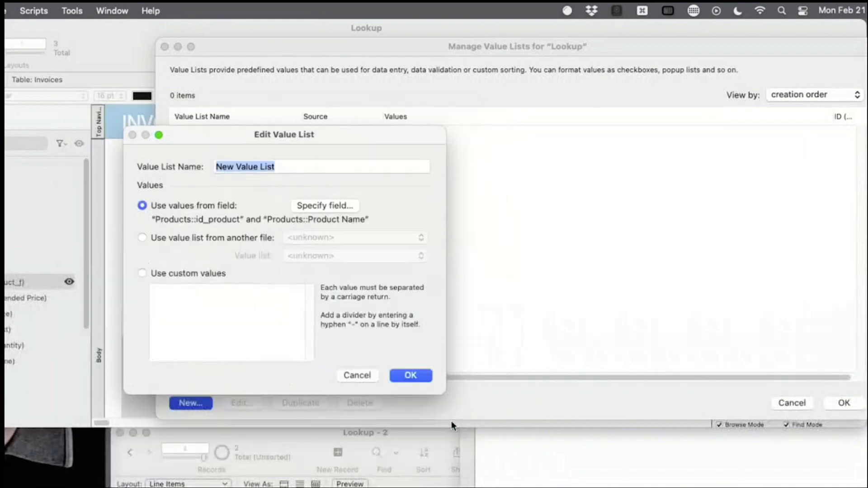
left_click(413, 375)
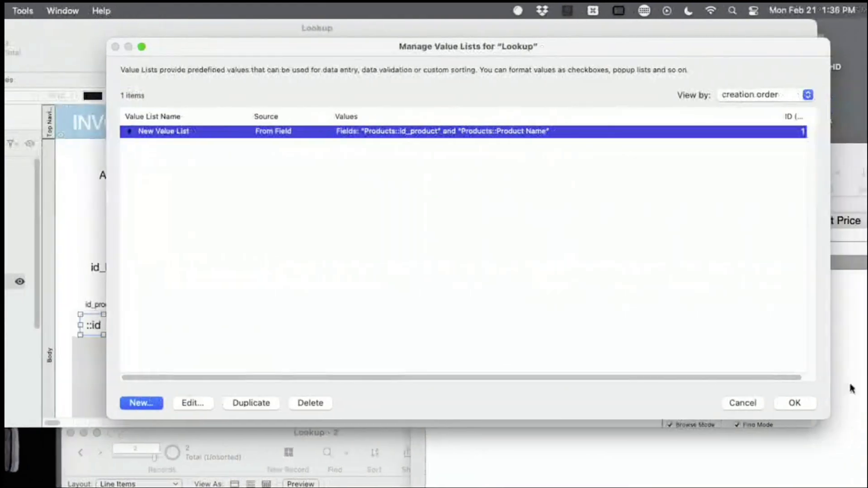
left_click(843, 402)
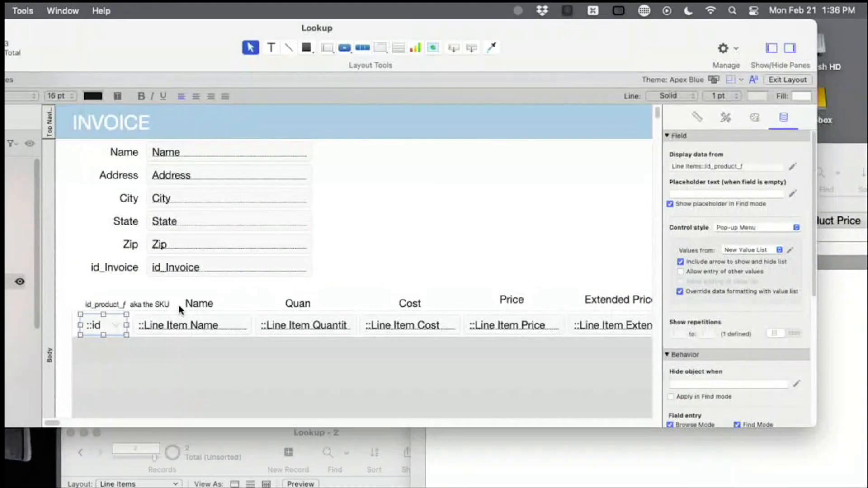
key("super+b")
- Add product record P3 named 'Ken Massage 60 Minute Flight' in the Products window
left_click(94, 307)
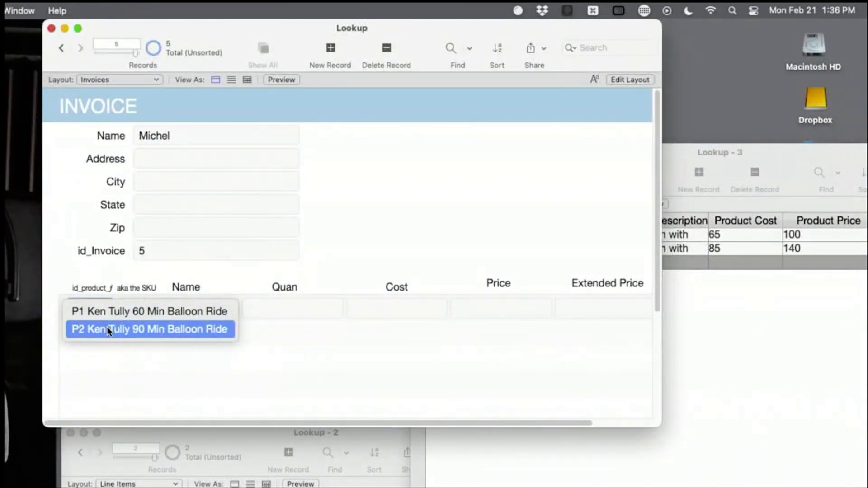
left_click(775, 349)
left_click(732, 300)
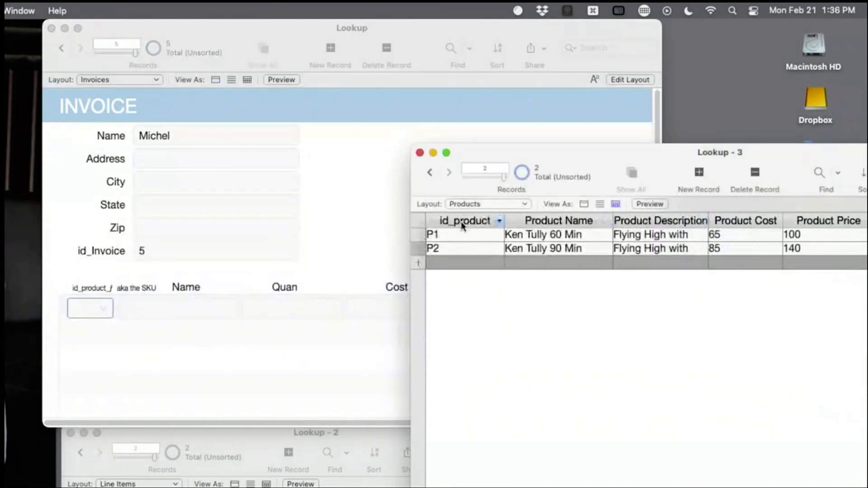
key("super+n")
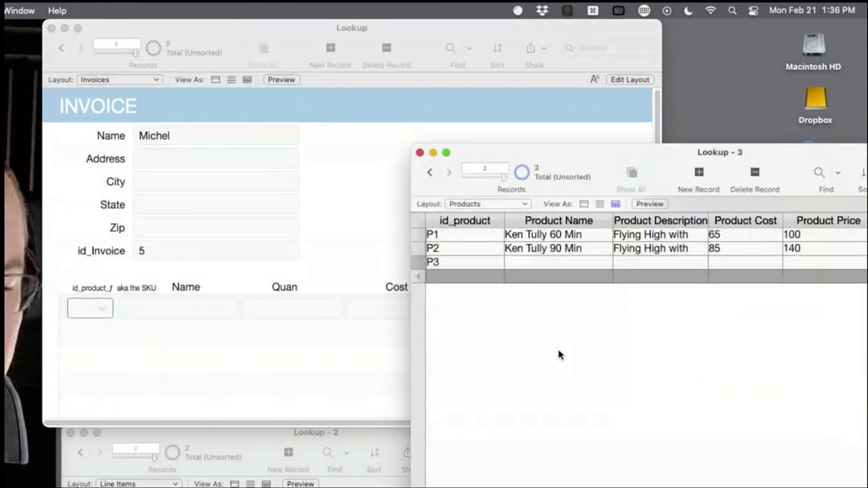
left_click(531, 261)
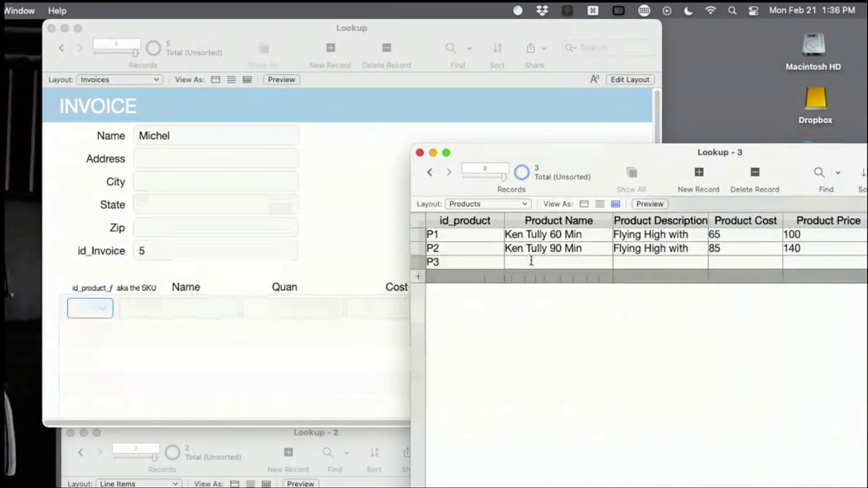
type("Ken ")
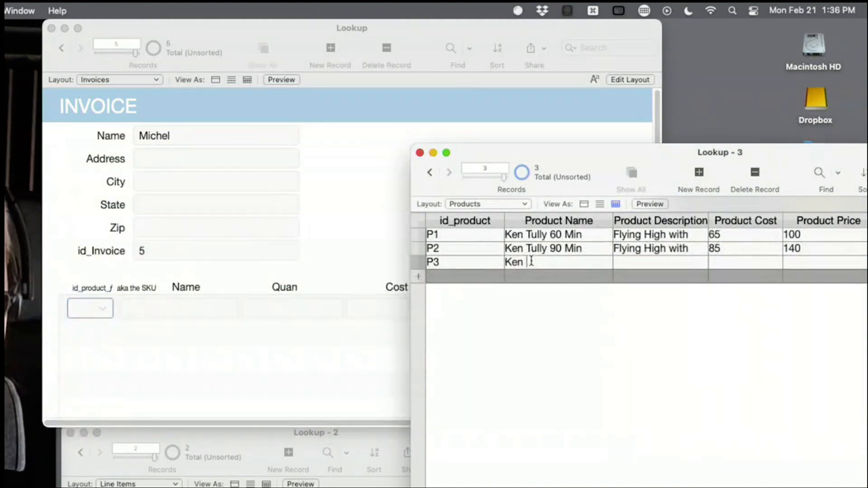
type("Massa")
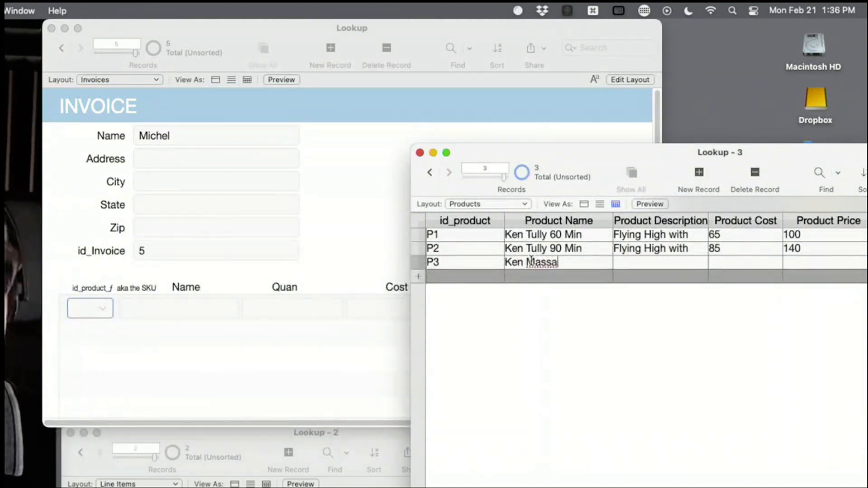
type("ge 60 ")
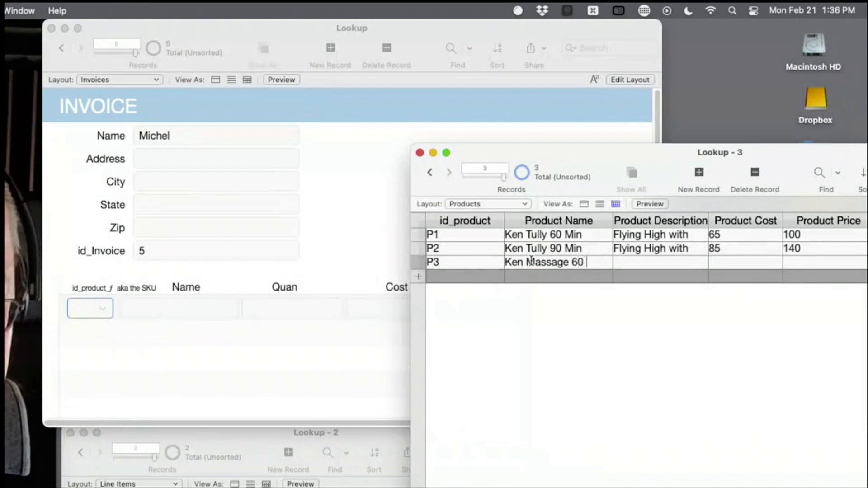
type("Minute FLight")
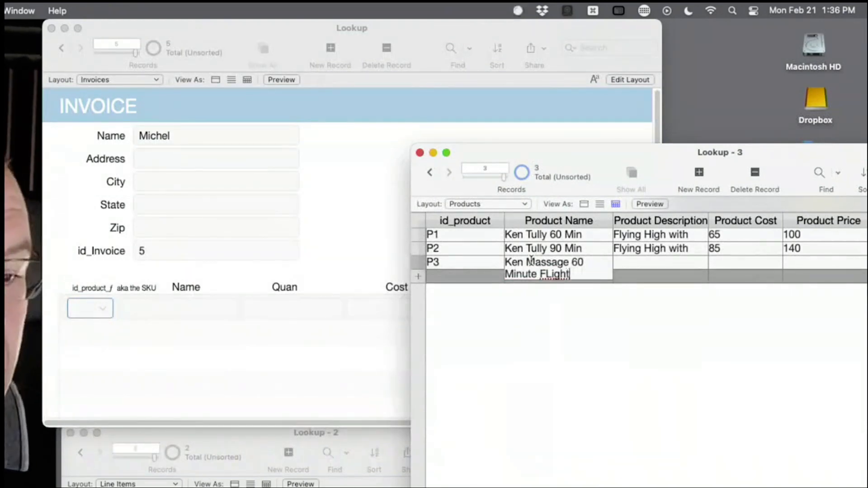
left_click(548, 275)
key("BackSpace")
type("l")
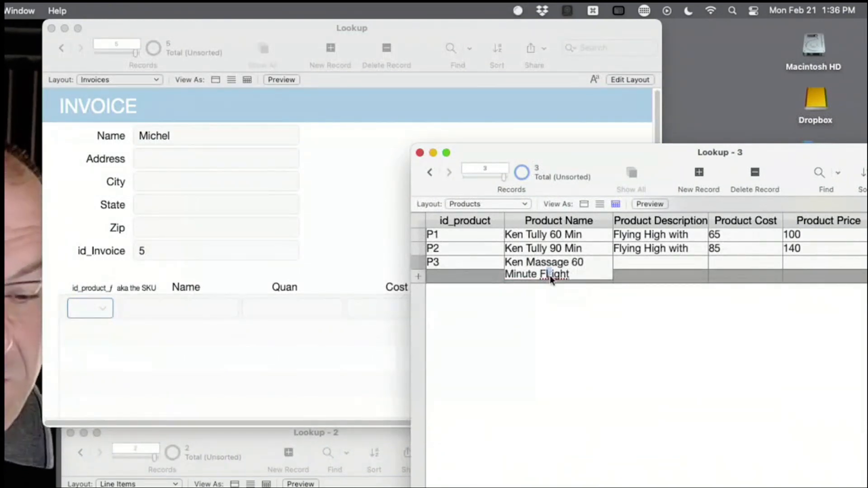
left_click(651, 260)
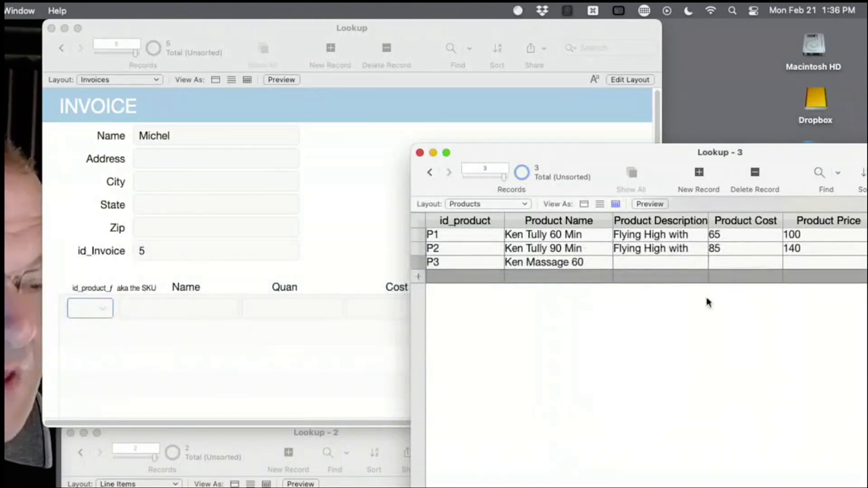
- Give product P3 a cost of 65 and a price of 350
key("Tab")
type("65")
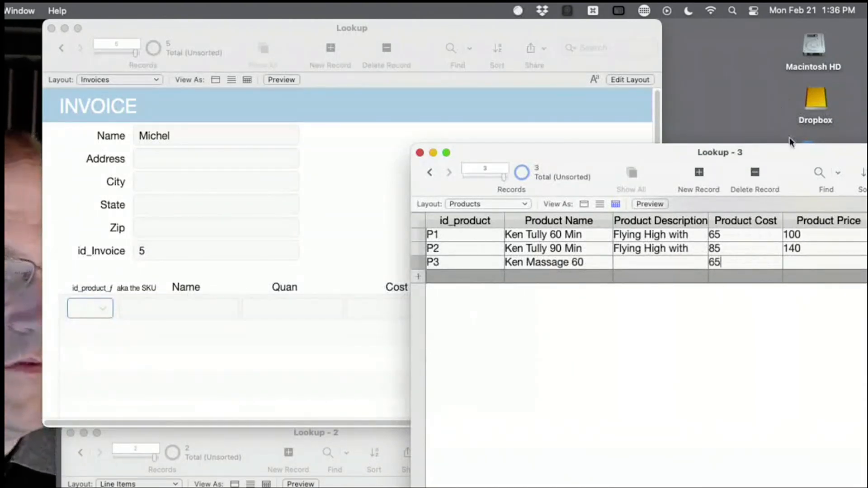
left_click_drag(790, 144, 640, 119)
left_click(654, 240)
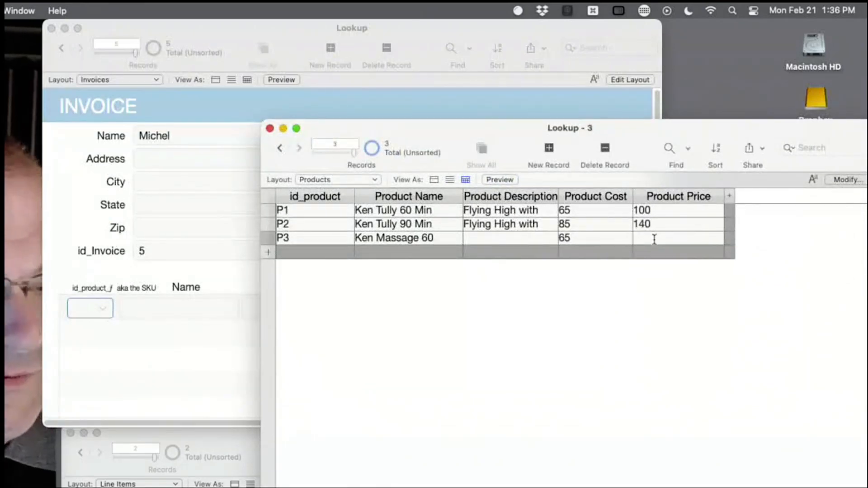
type("350")
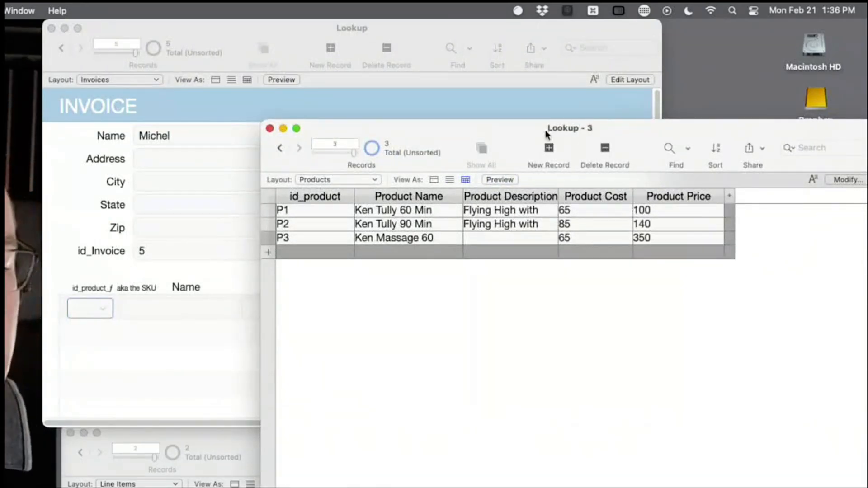
- On invoice 5, choose P1 from the portal's product pop-up as the first line item
left_click_drag(546, 133, 710, 74)
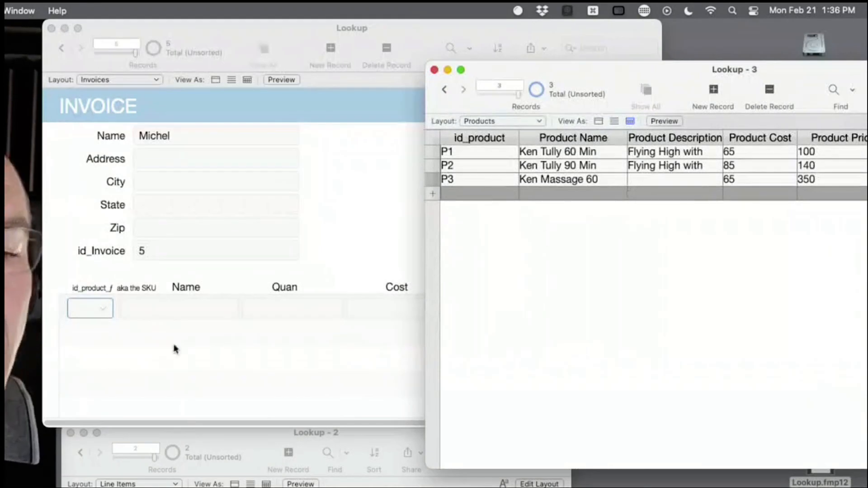
left_click(63, 276)
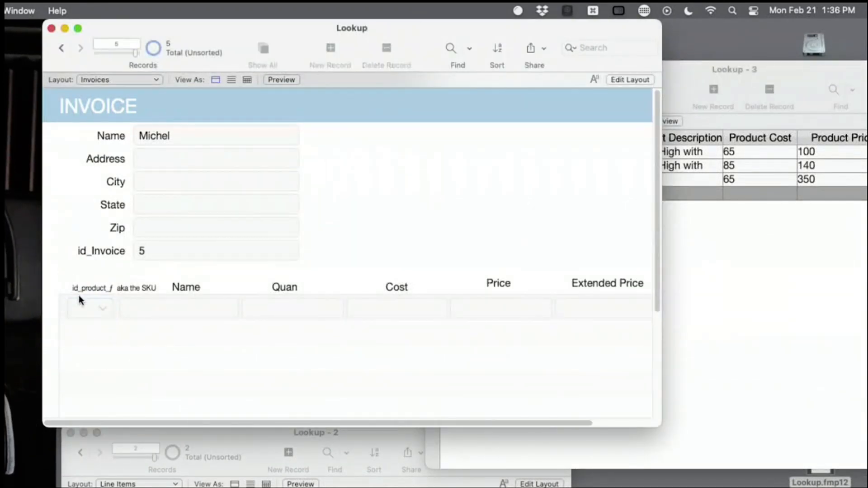
left_click(81, 308)
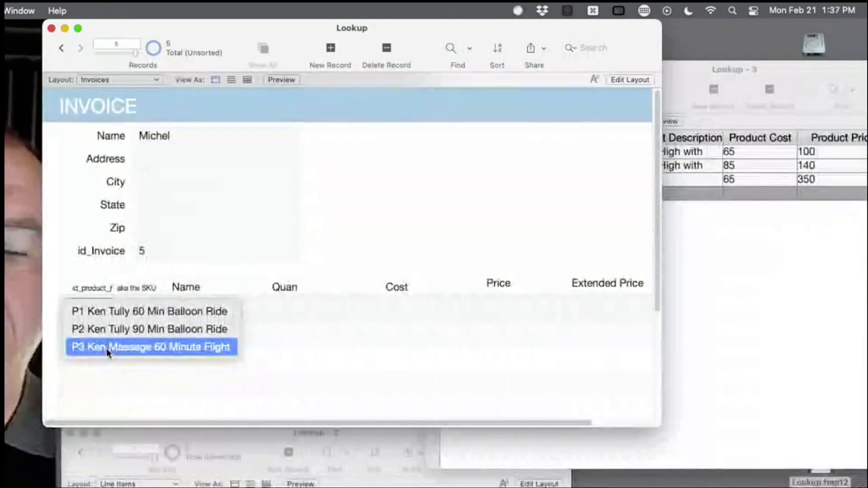
left_click(112, 310)
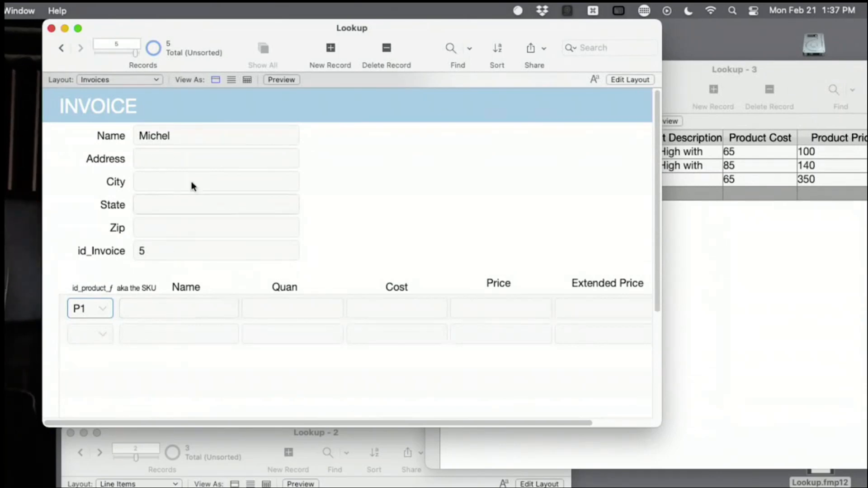
left_click_drag(199, 34, 319, 7)
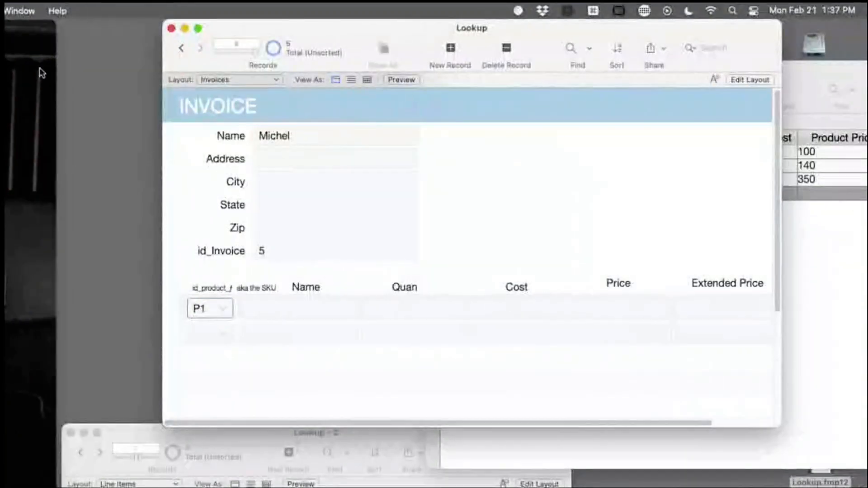
- Rearrange the windows and go to invoice 4, starting on the Widget line's cost
left_click_drag(38, 23, 311, 23)
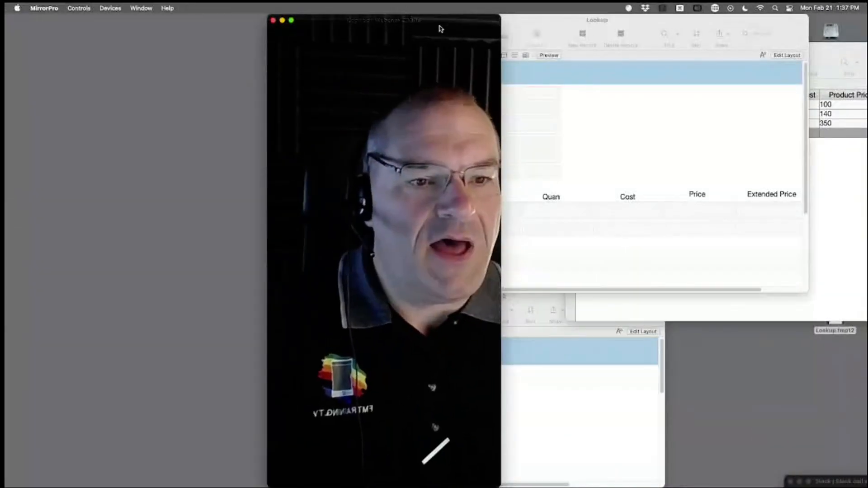
left_click_drag(440, 23, 220, 7)
left_click(549, 140)
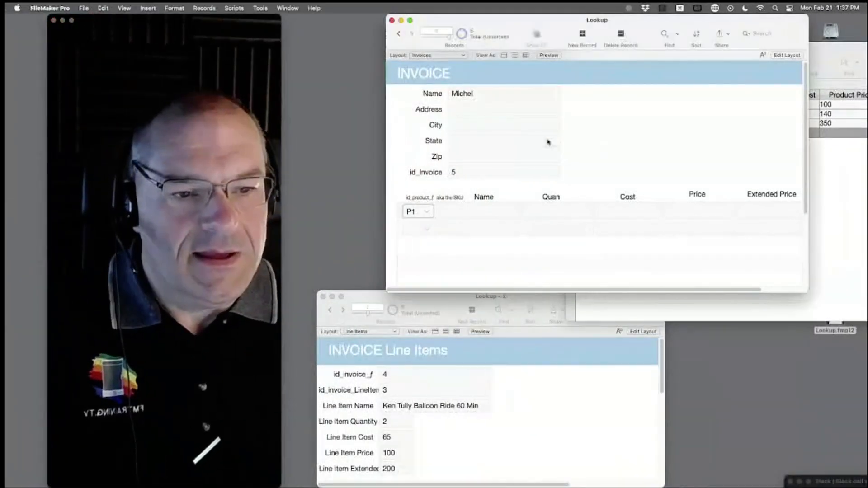
left_click(398, 34)
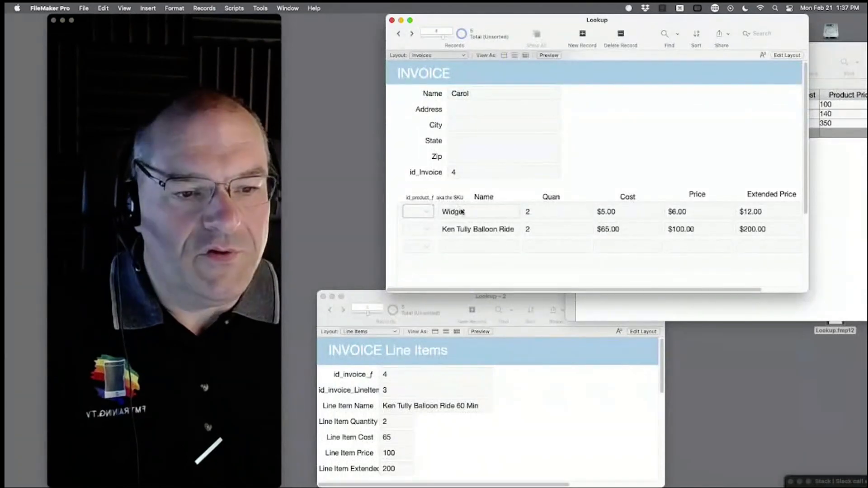
left_click(636, 213)
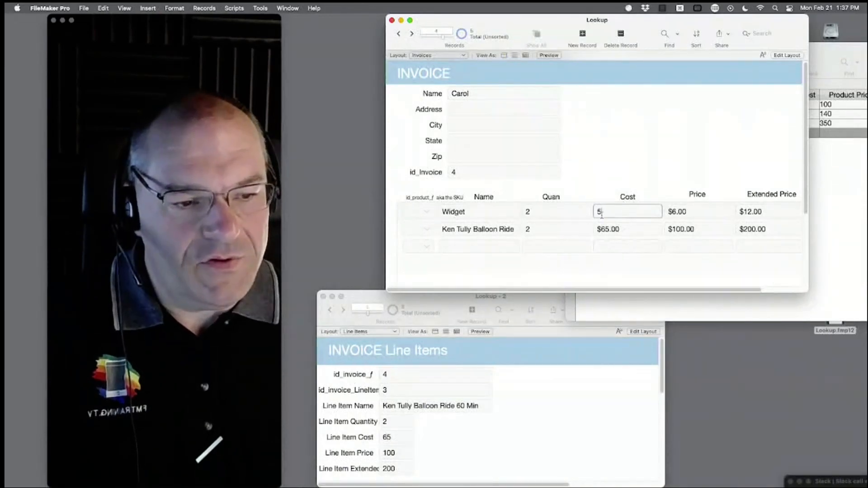
- Check the Widget line item's stored cost in the Line Items window
left_click(382, 348)
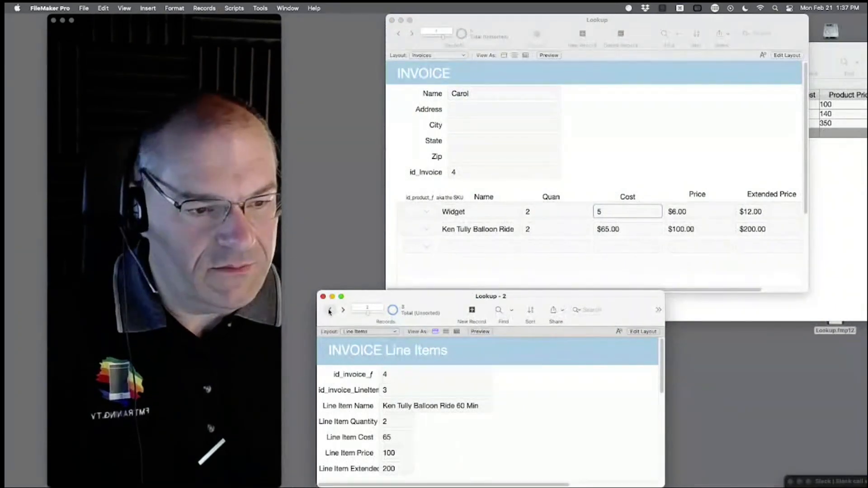
left_click(632, 162)
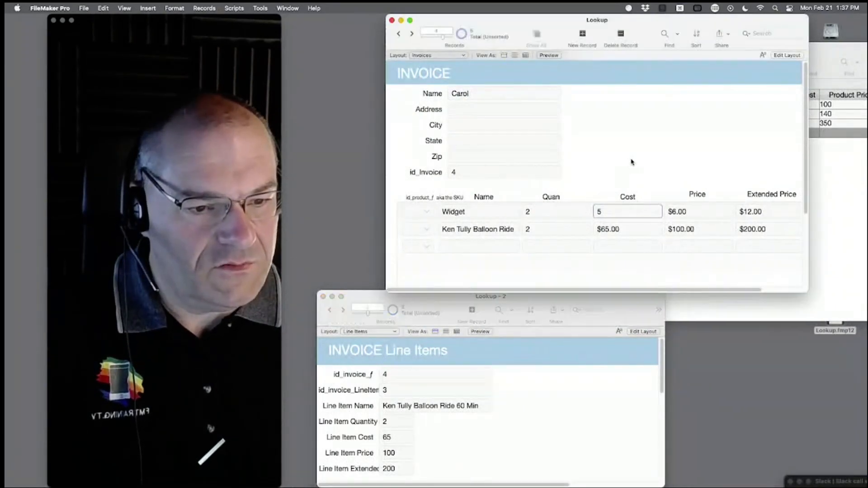
left_click(343, 312)
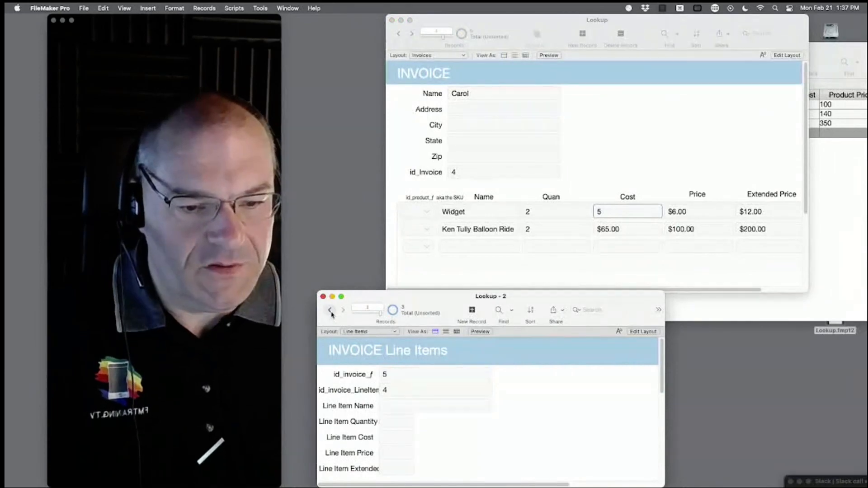
left_click(330, 311)
left_click(331, 311)
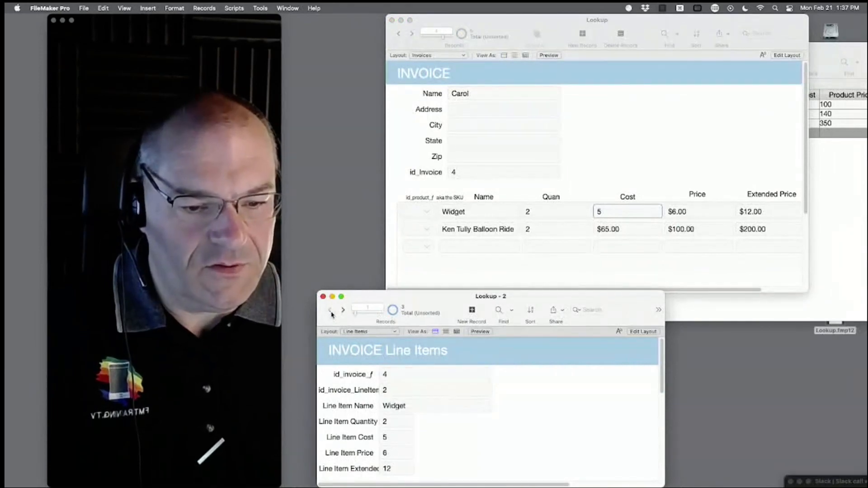
left_click(394, 437)
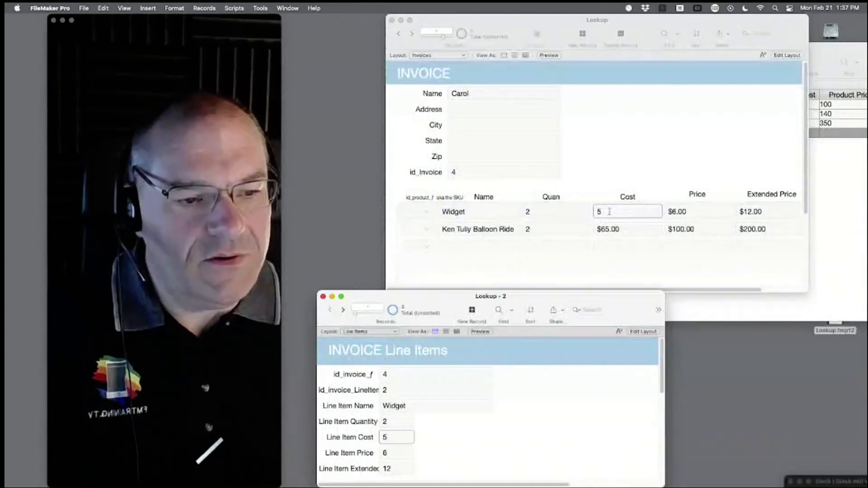
- Change the Widget cost from 5 to 6, commit, and open Manage Database relationships
left_click(608, 212)
left_click_drag(609, 212, 589, 209)
type("6")
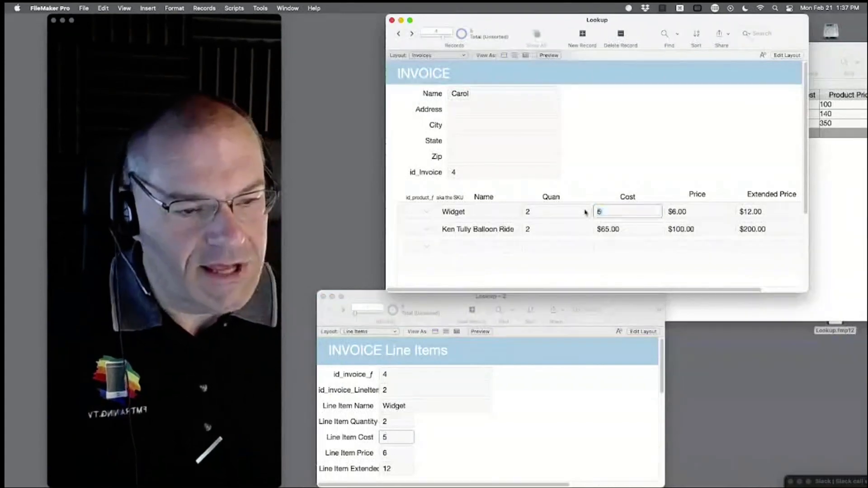
left_click(641, 140)
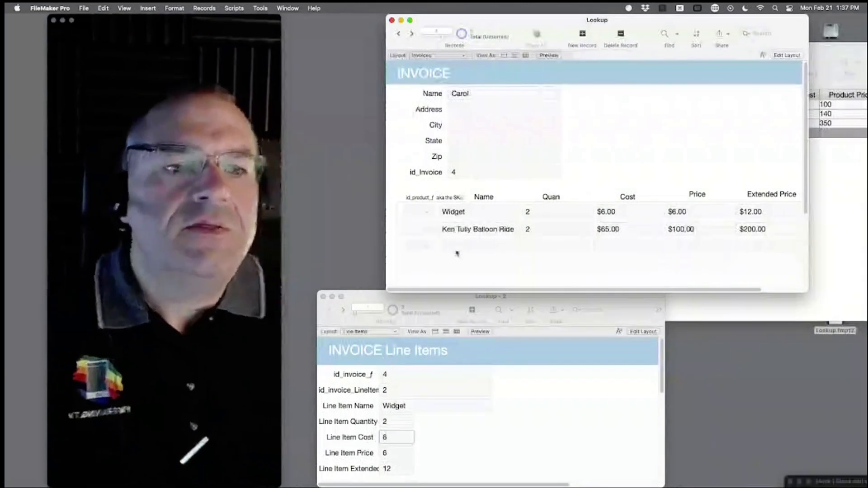
key("super+shift+d")
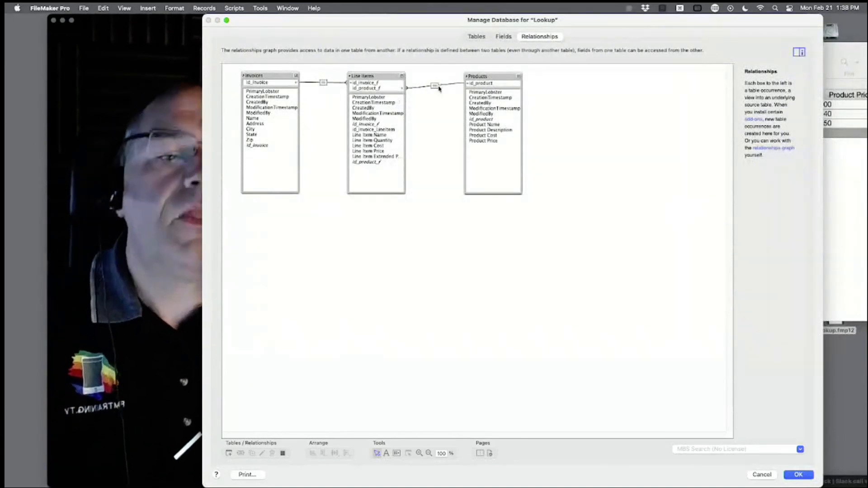
- Drag the Manage Database window down to uncover the invoice and line item windows
left_click_drag(413, 22, 395, 447)
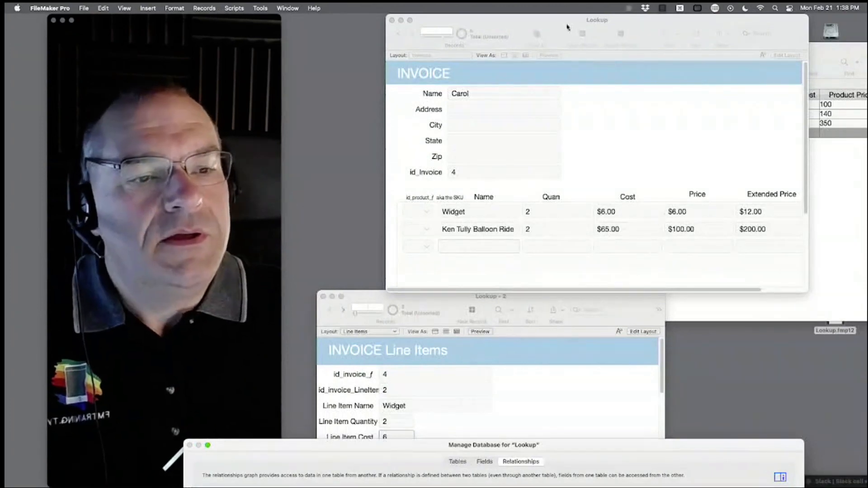
- Shift the invoice window left so invoice 4, line items and products show together
left_click_drag(567, 27, 486, 17)
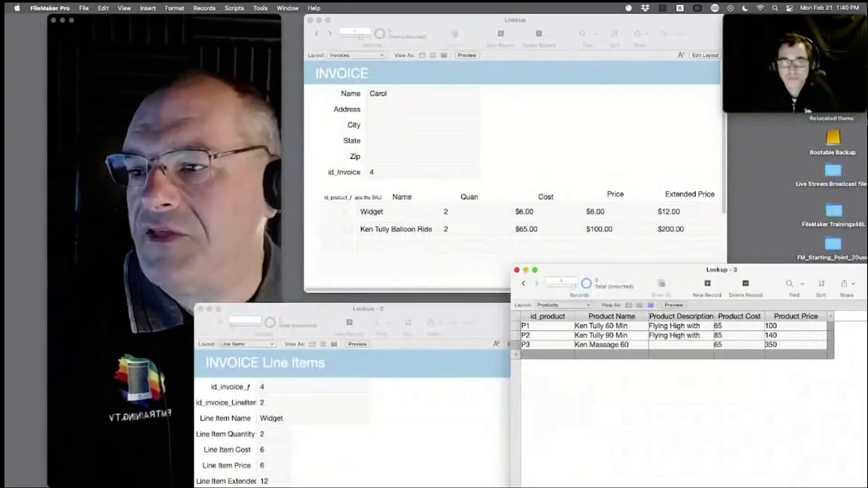
mouse_move(822, 113)
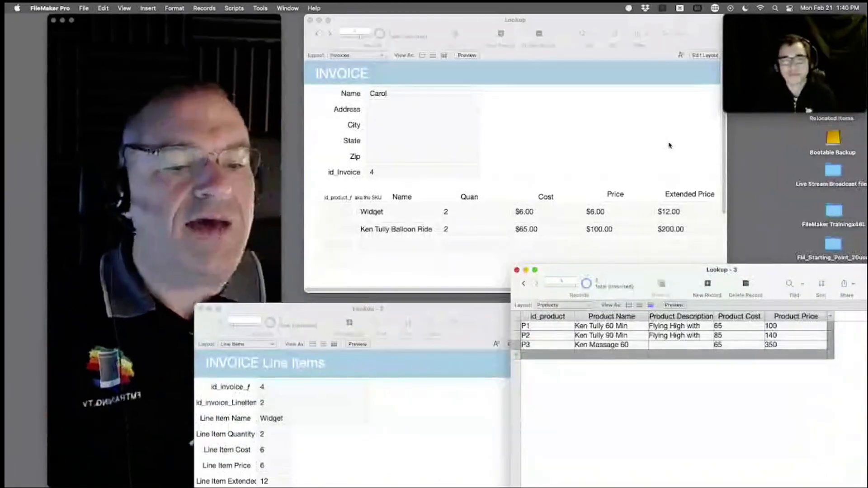
- Put the Invoices layout in Layout mode and open Specify Field for the portal's ::Line Item Cost
left_click(620, 234)
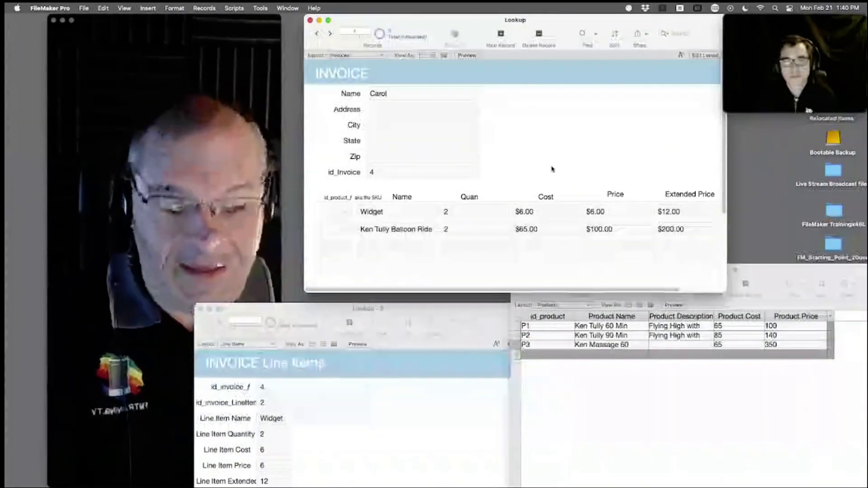
key("super+l")
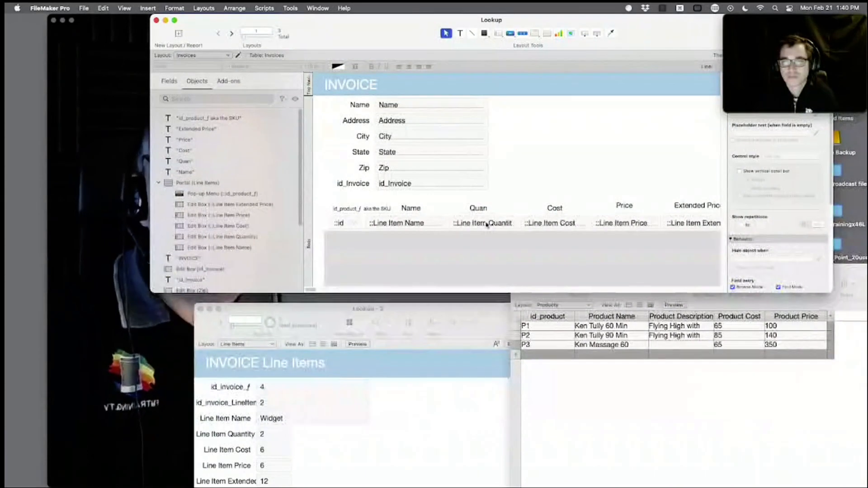
left_click(473, 252)
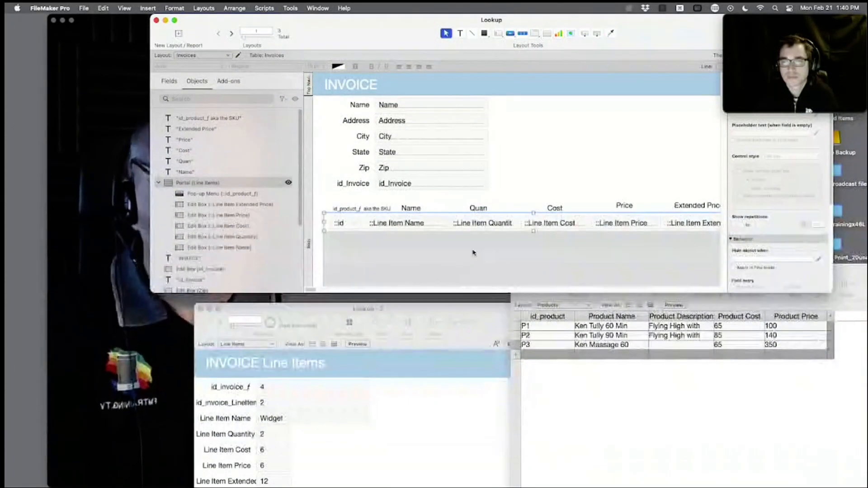
left_click(584, 174)
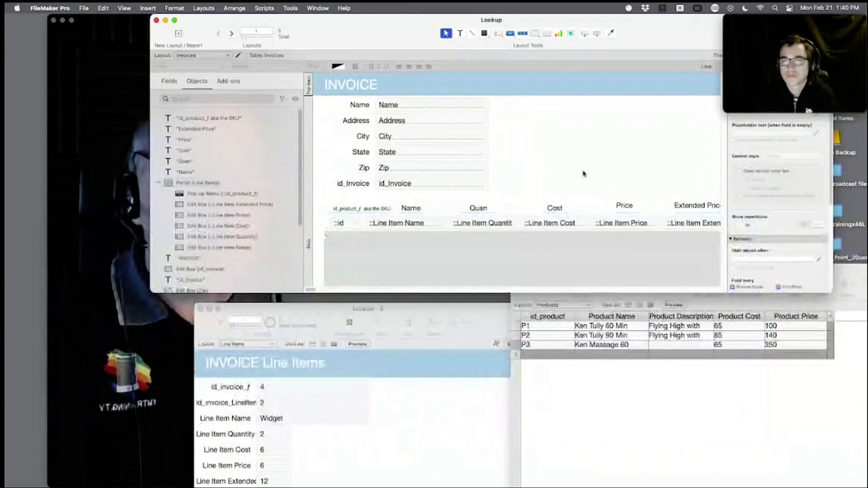
double_click(543, 229)
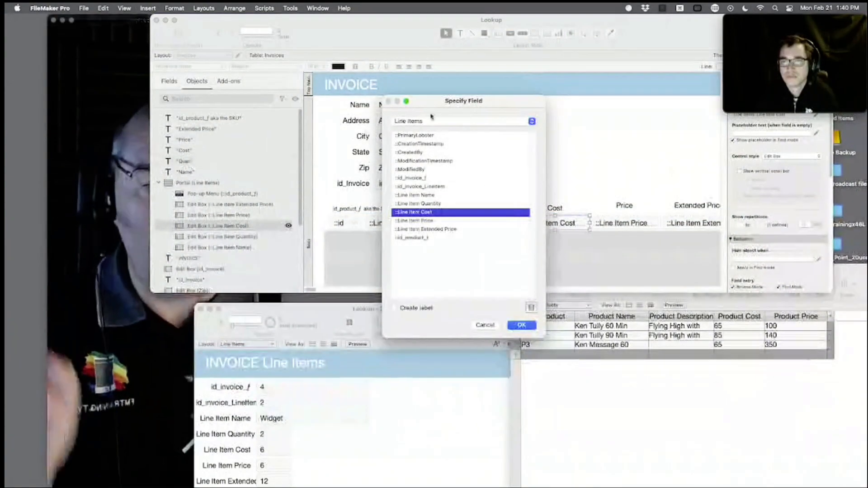
- Cancel the field choice, then view the relationships graph in Manage Database and close it unchanged
left_click(123, 88)
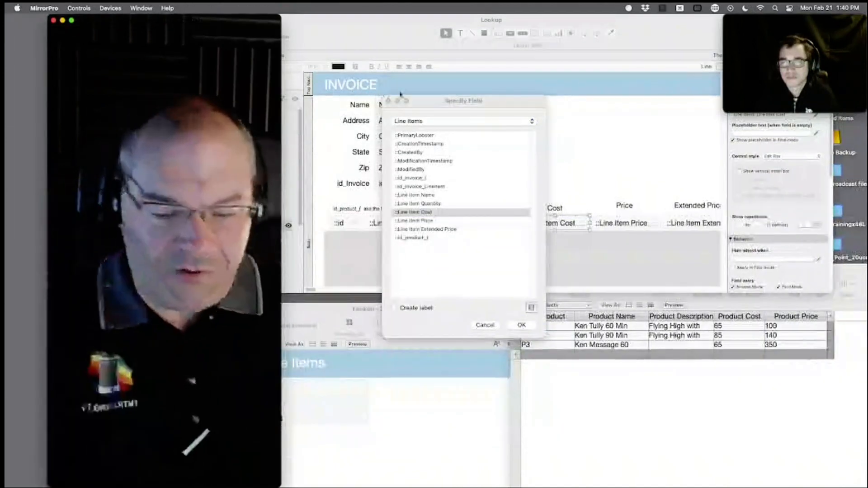
left_click(483, 325)
key("super+shift+d")
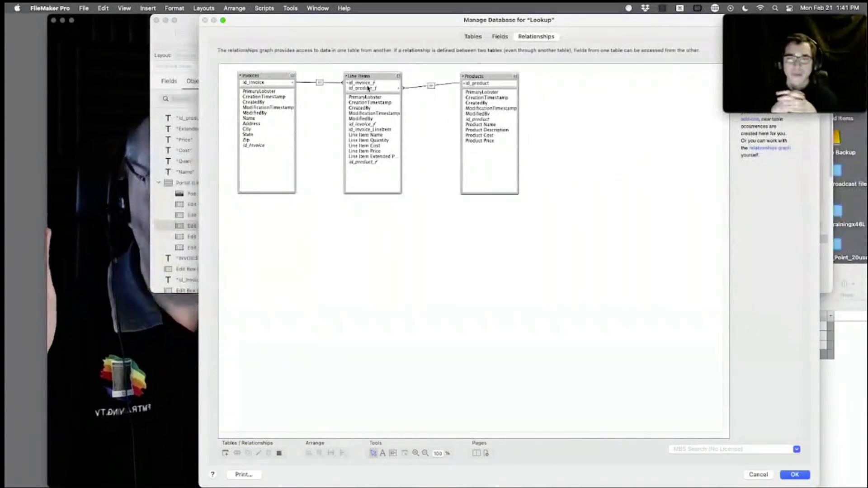
left_click(140, 146)
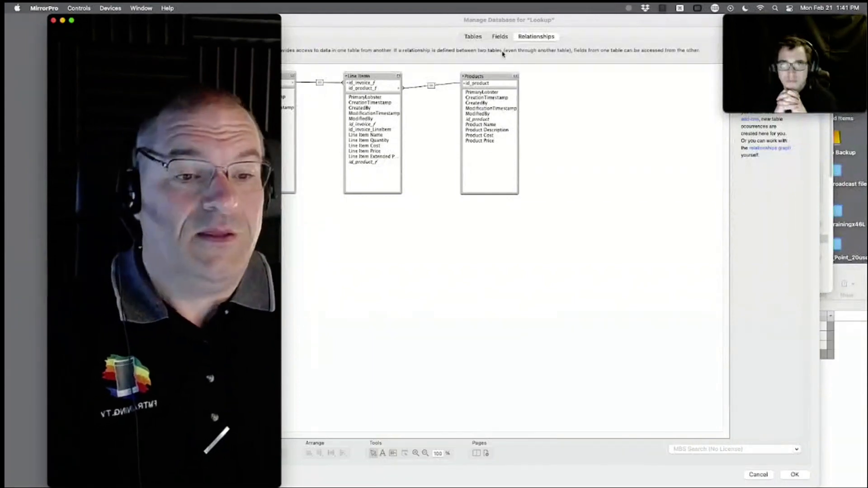
left_click(758, 474)
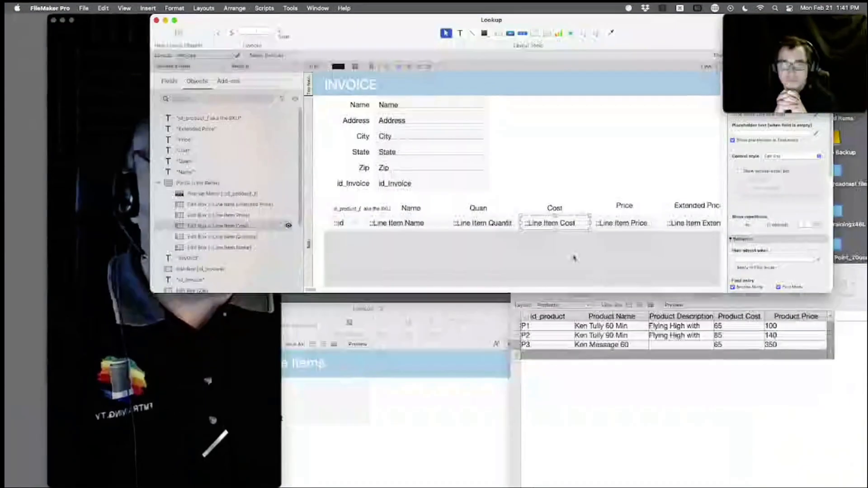
- Make the portal's Cost column show Products::Product Cost
double_click(555, 225)
left_click(435, 122)
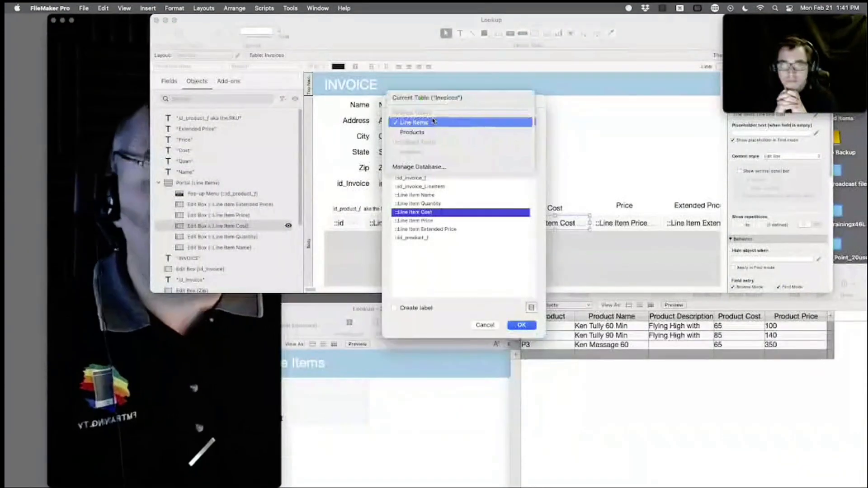
left_click(434, 131)
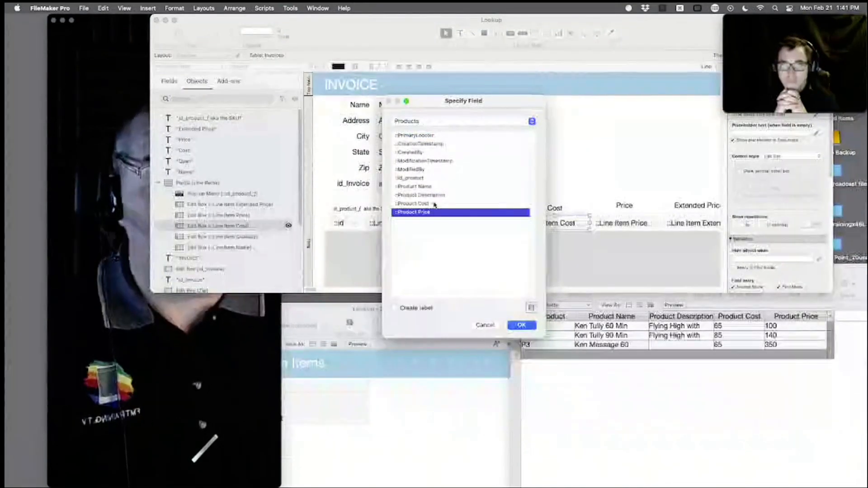
double_click(452, 203)
- Make the Price column show Products::Product Price and return to Browse mode
double_click(621, 224)
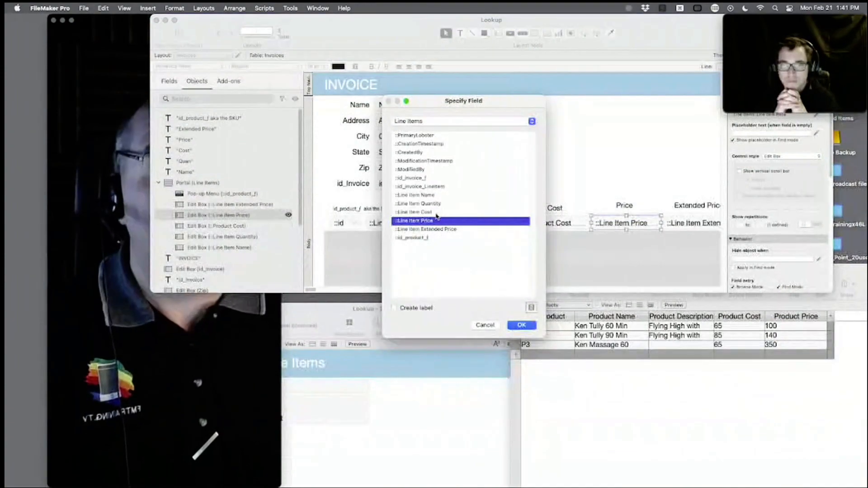
left_click(441, 121)
left_click(443, 130)
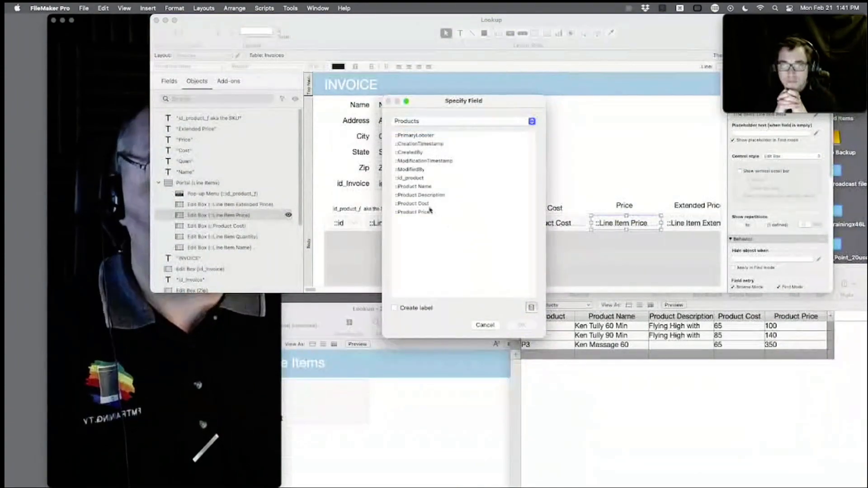
left_click(428, 212)
left_click(523, 325)
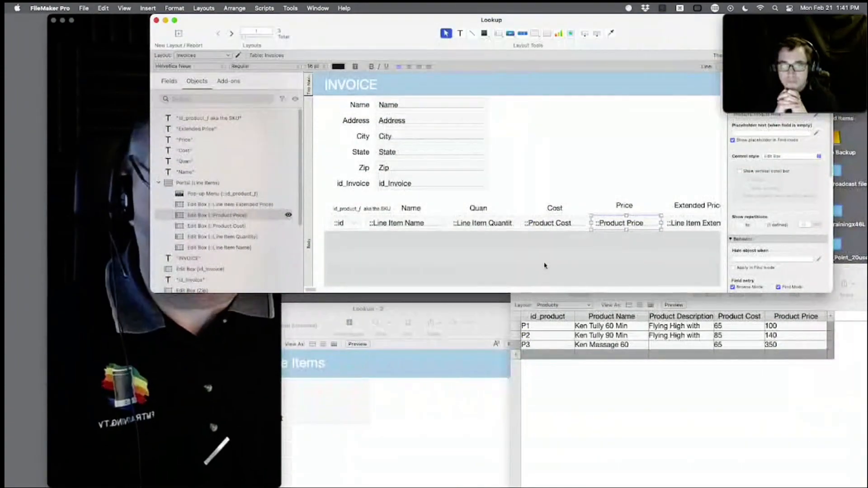
key("super+b")
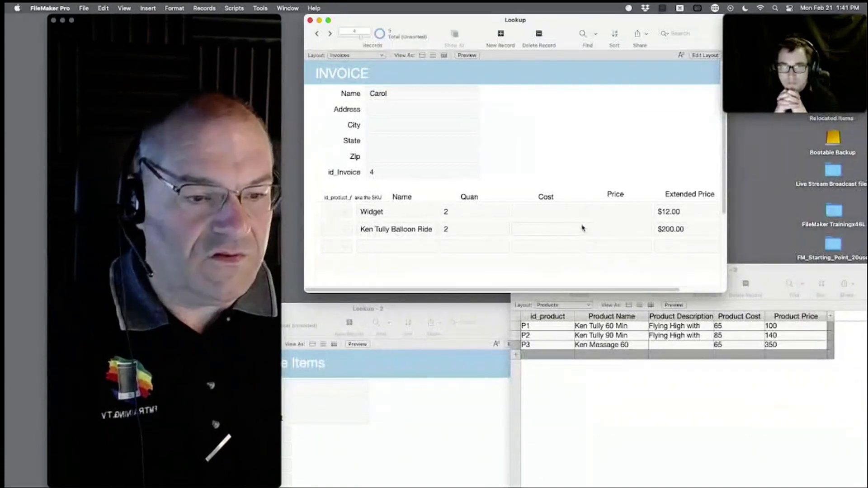
- Compare the invoice and Products windows, enter and leave Layout mode, then advance to invoice 5
left_click(627, 400)
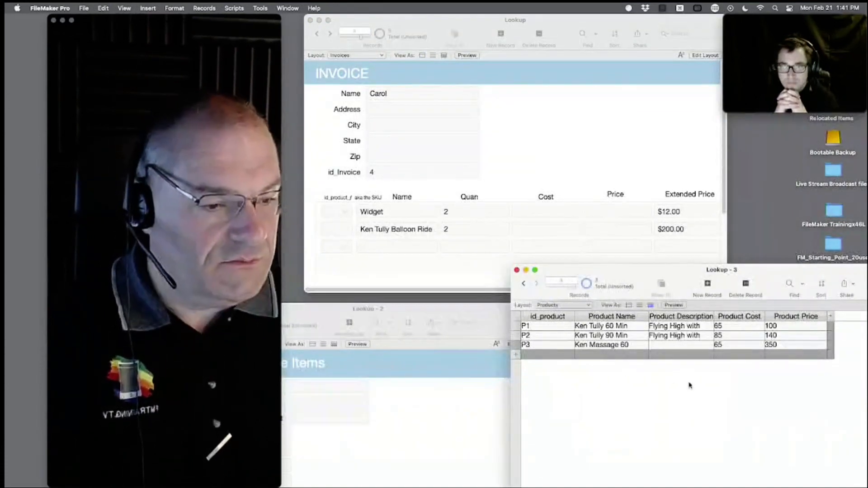
left_click(550, 152)
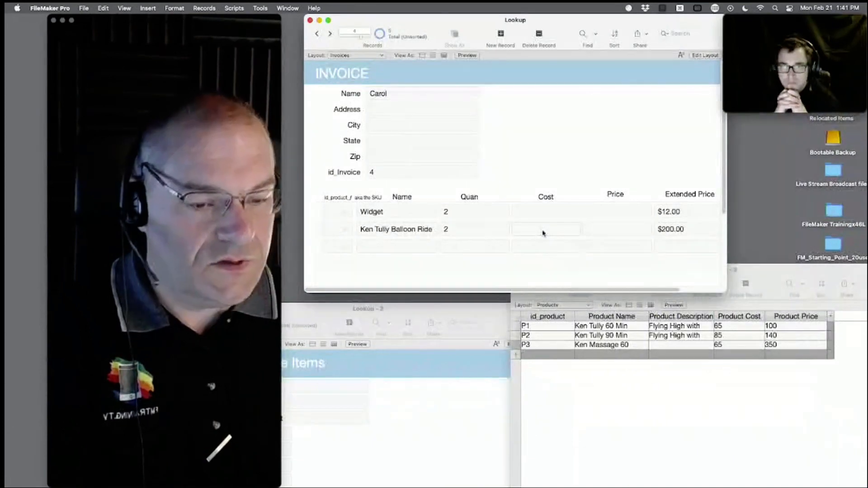
left_click(661, 381)
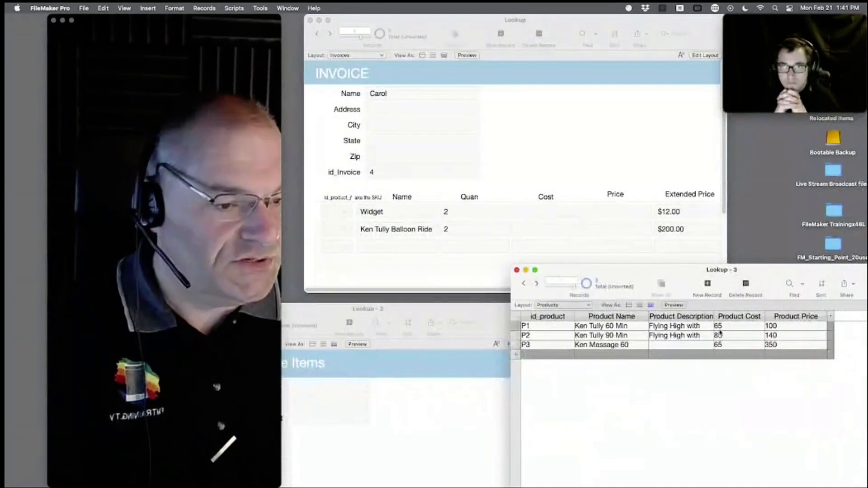
left_click(579, 170)
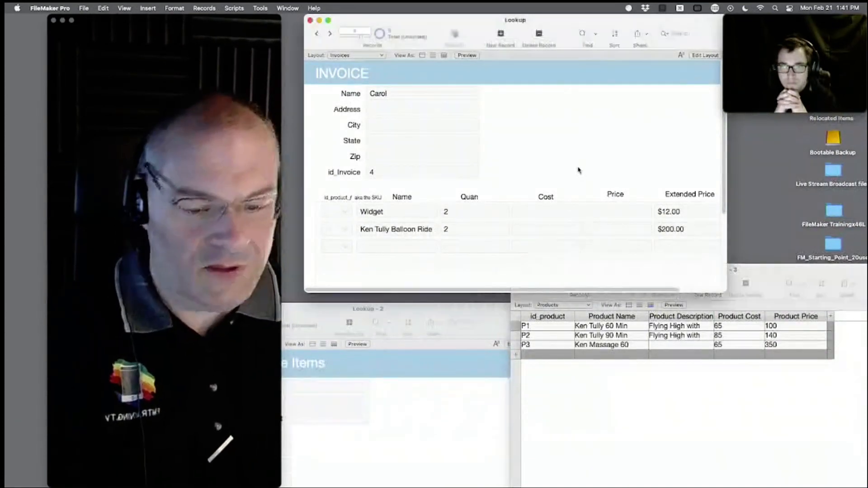
key("super+l")
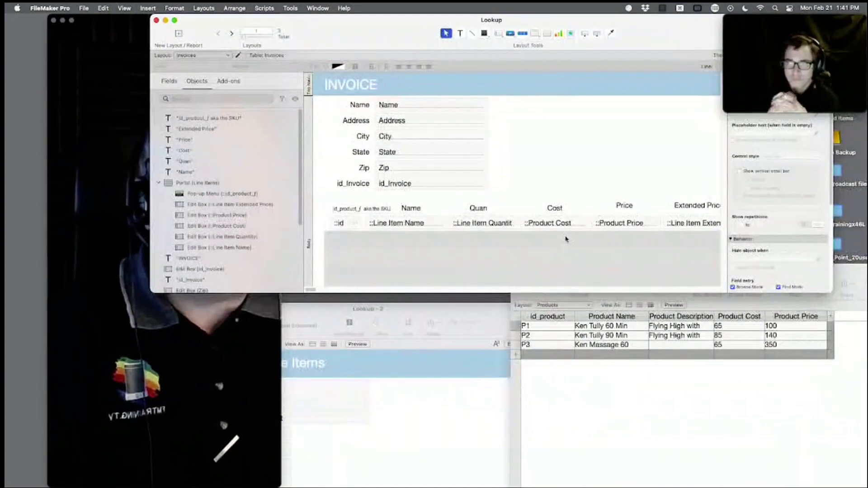
key("super+b")
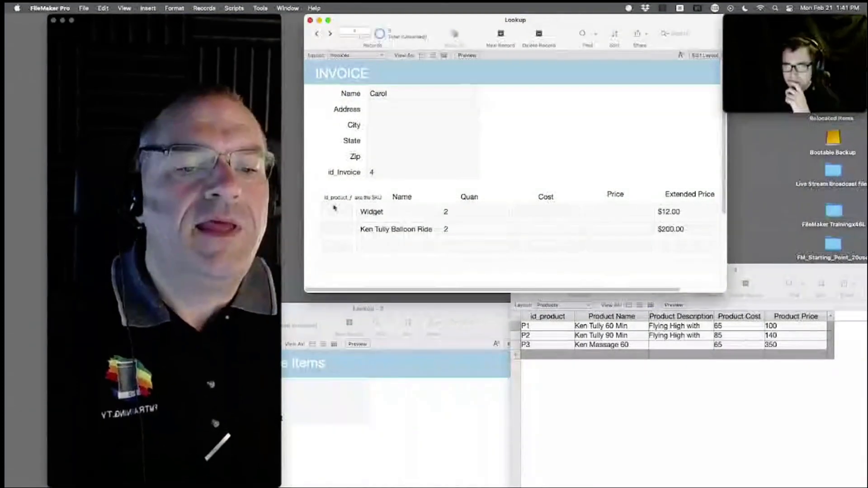
left_click(329, 33)
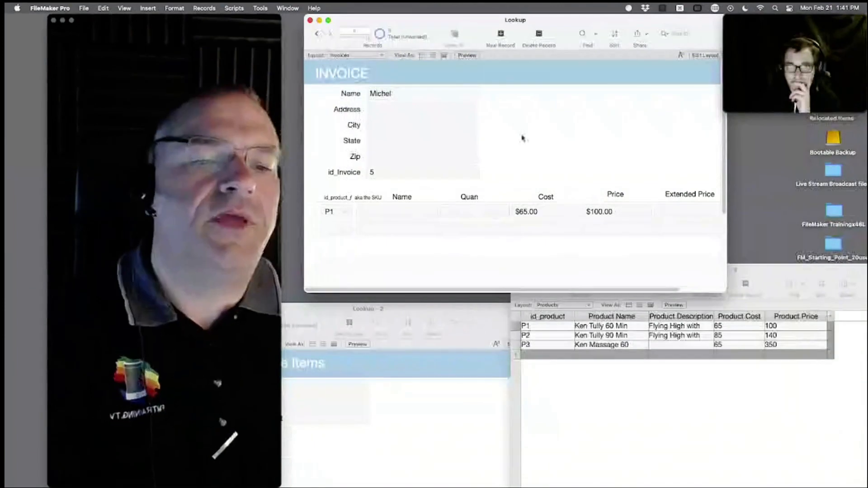
- Keep P1 on the portal line, name it 'Hot Air Balloon Ride' and enter quantity 1
left_click(331, 213)
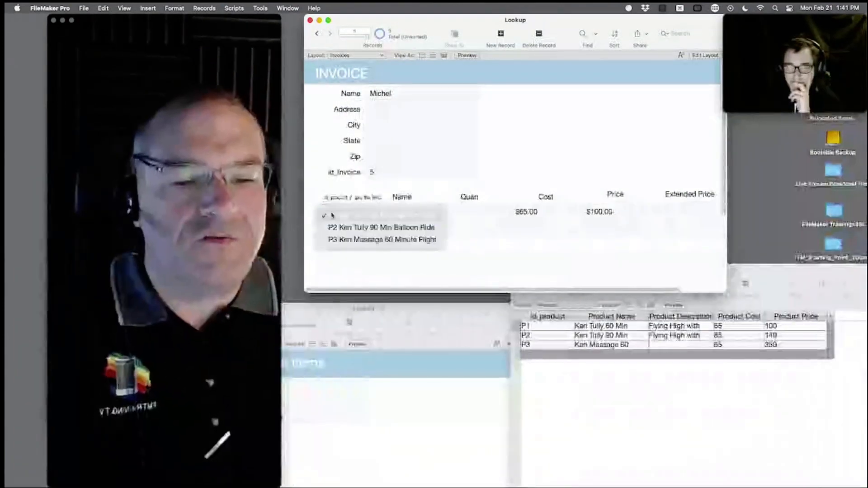
left_click(331, 214)
left_click(416, 209)
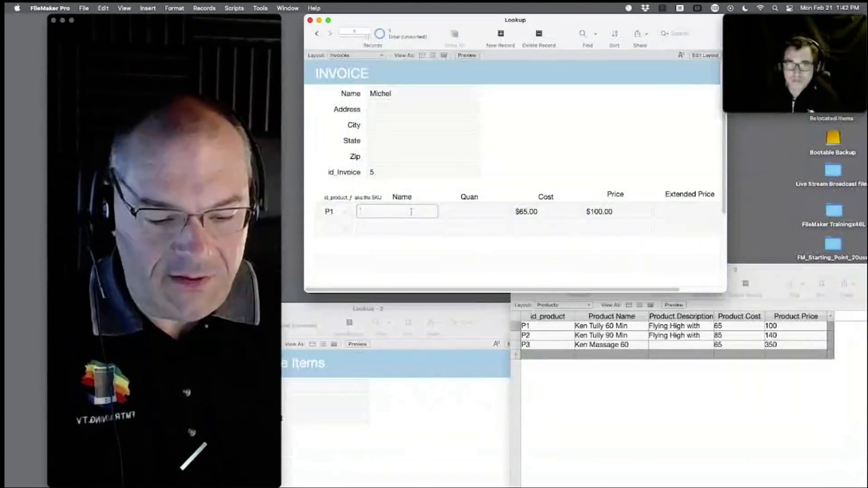
type("Hot Air")
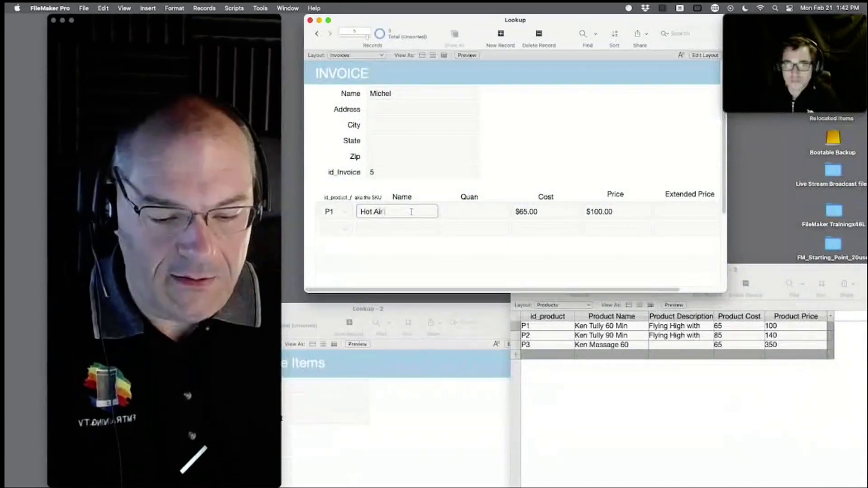
type(" Balloon Ride")
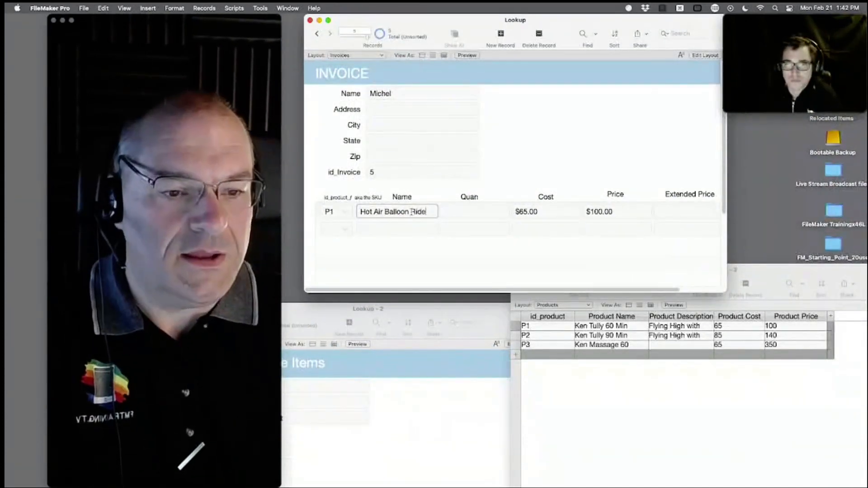
left_click(335, 212)
left_click(488, 263)
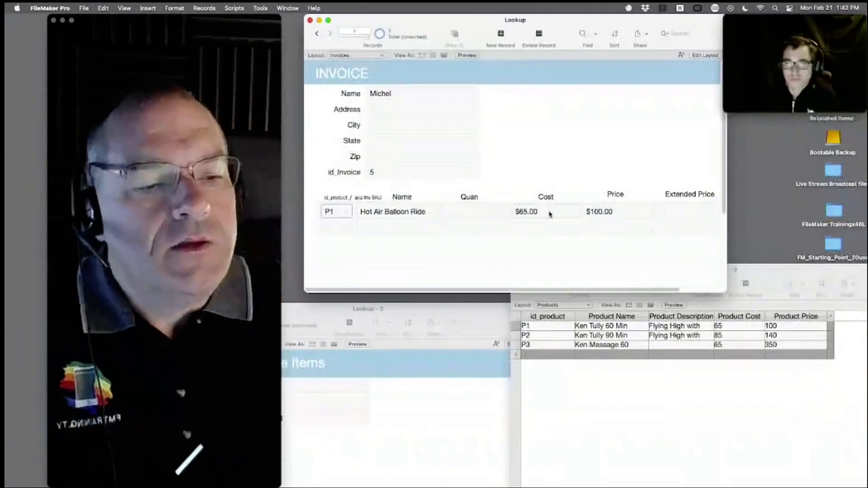
left_click(498, 219)
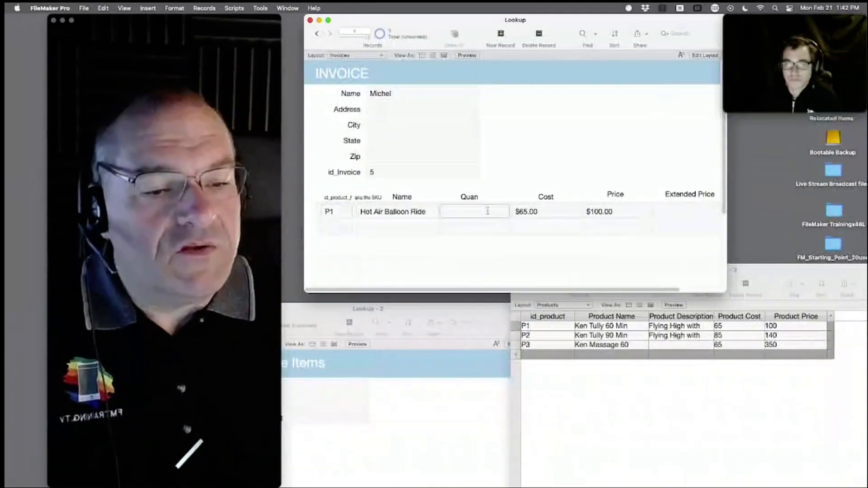
type("1")
left_click(536, 168)
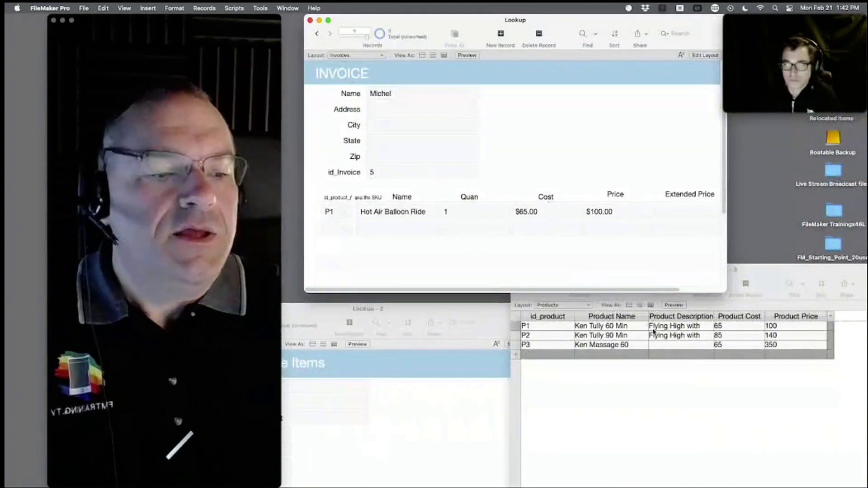
- Set P1's price to 200 in the Products window and switch the invoice to Layout mode
left_click(771, 335)
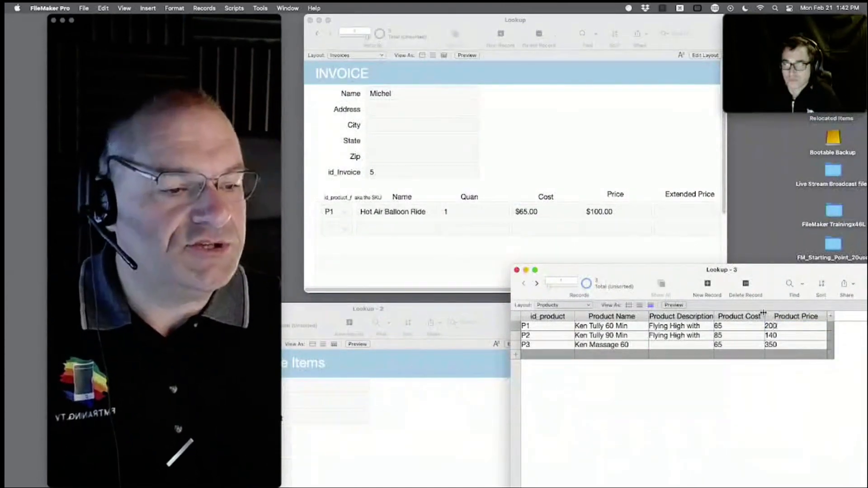
left_click(619, 157)
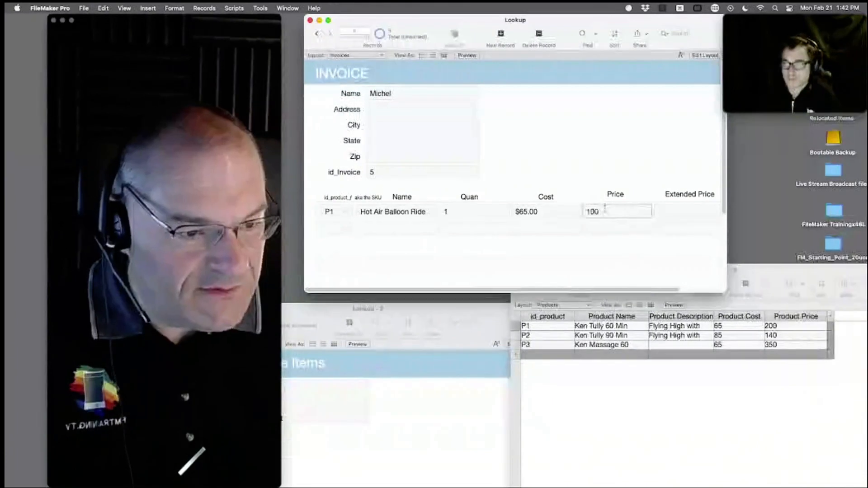
left_click(548, 256)
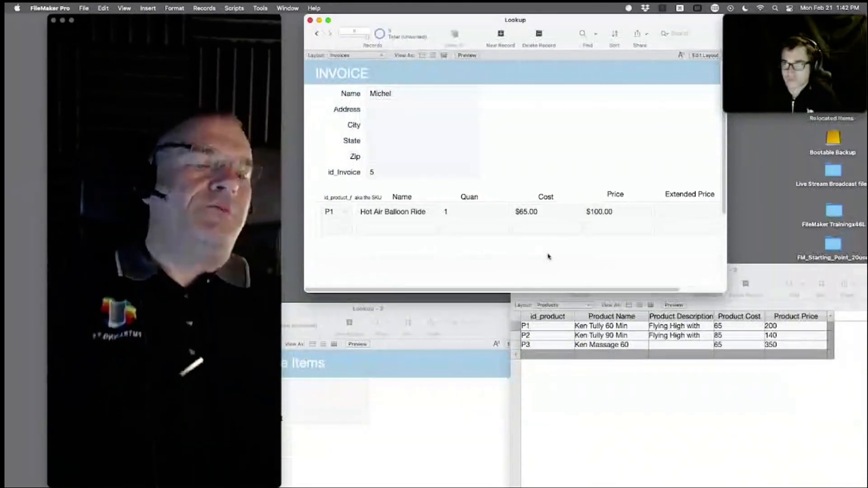
key("super+l")
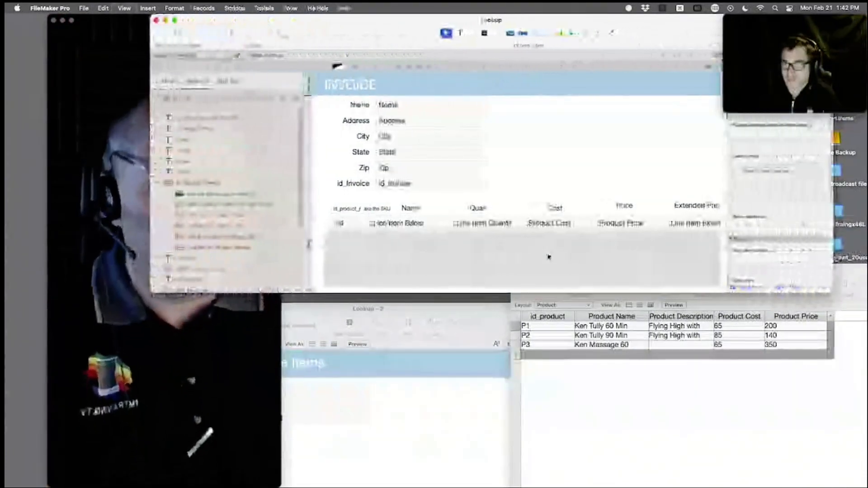
- Confirm the portal's Price column still shows Products::Product Price
double_click(617, 223)
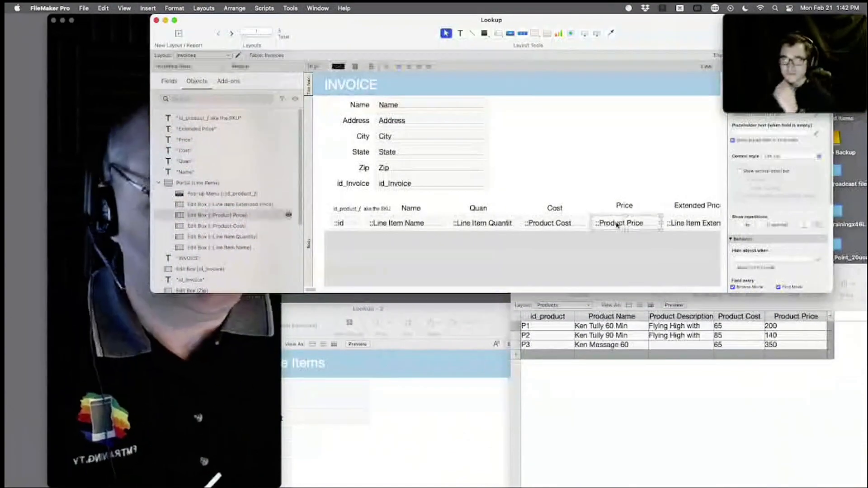
left_click(462, 121)
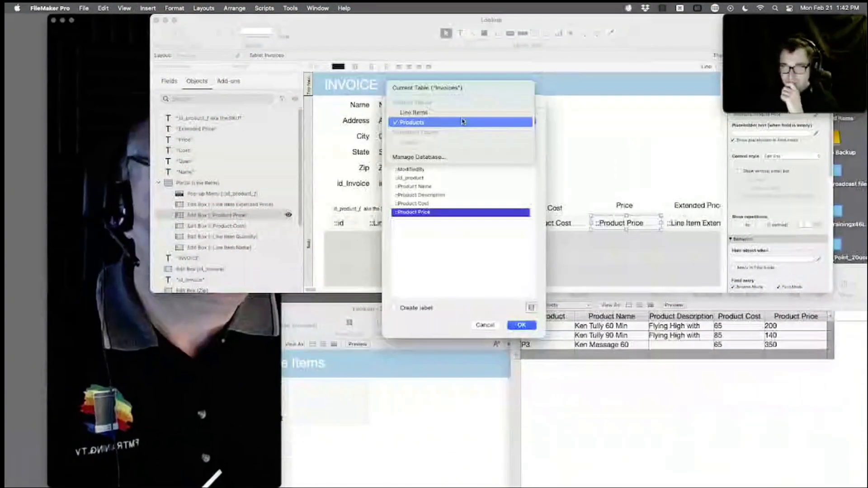
left_click(463, 121)
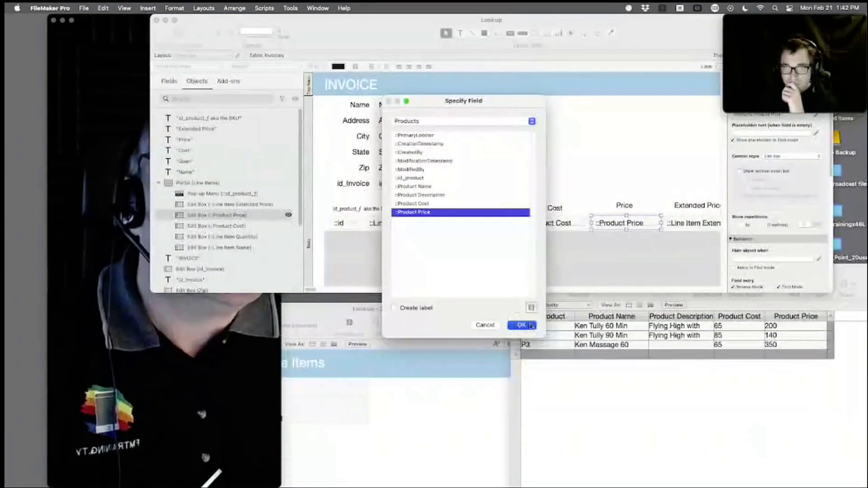
left_click(530, 325)
- Check the Cost column's source field without changes and bring the Invoice layout window forward
double_click(560, 224)
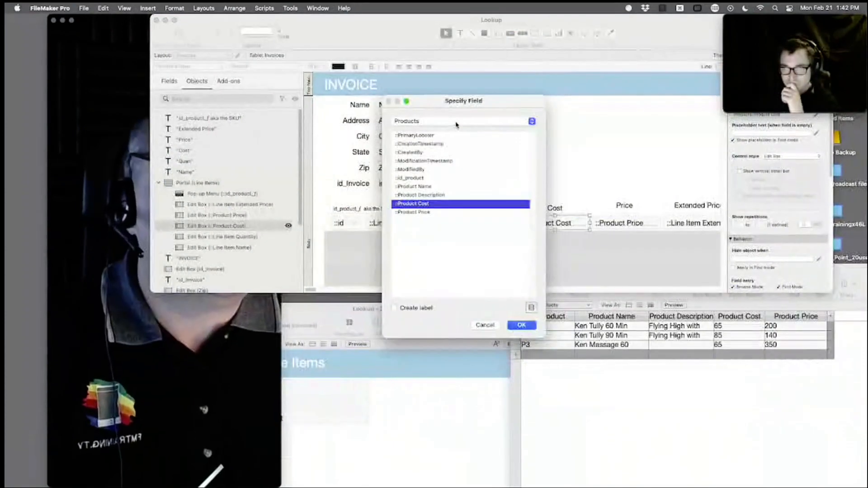
left_click(456, 122)
left_click(456, 123)
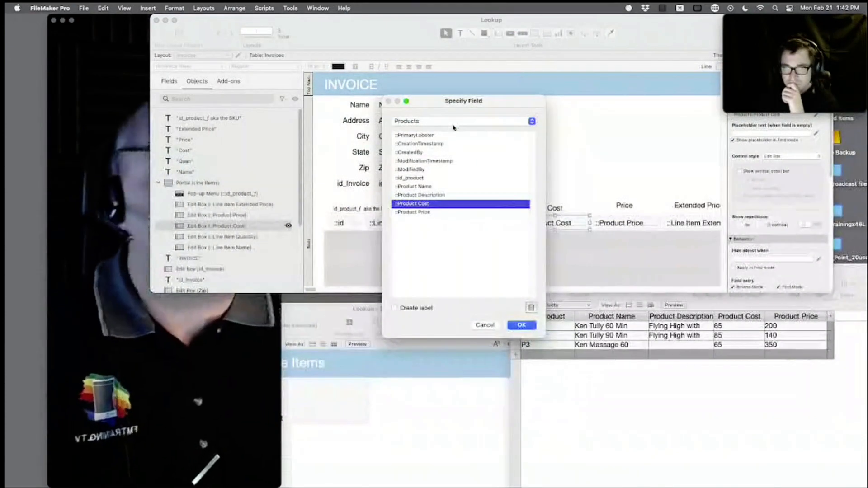
left_click(489, 325)
left_click(157, 333)
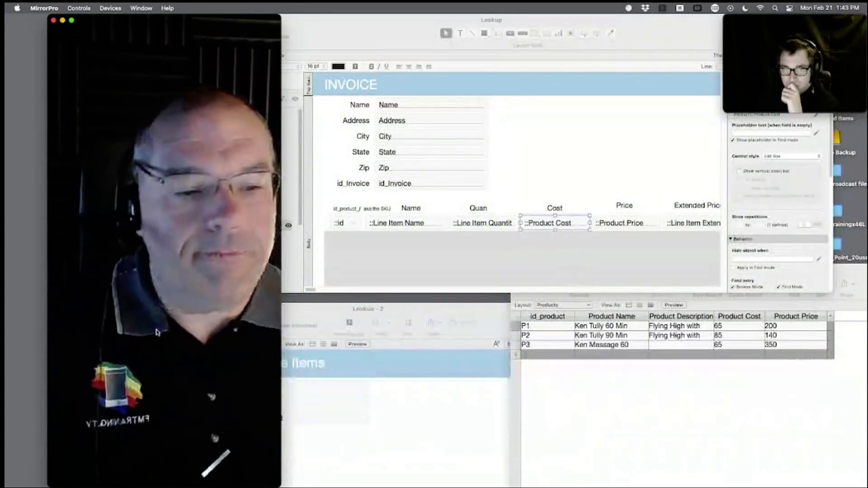
left_click(543, 181)
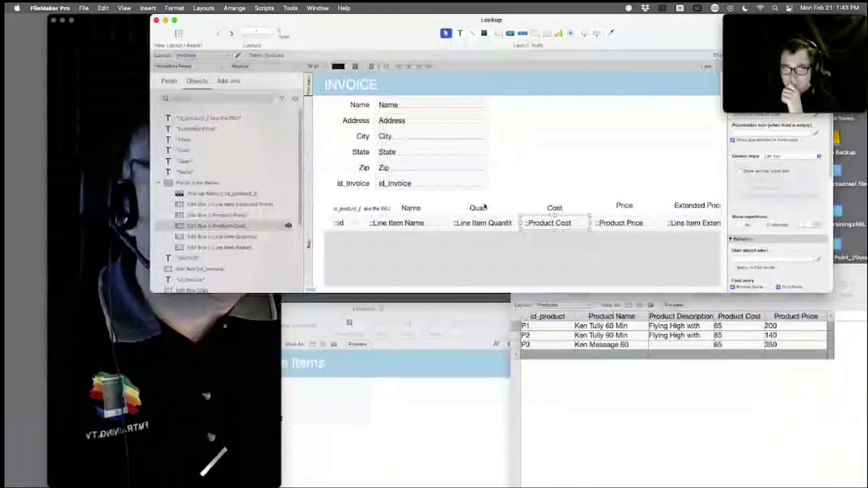
- Point the portal's Cost box at Line Items::Line Item Cost
left_click_drag(592, 20, 525, 21)
left_click(438, 227)
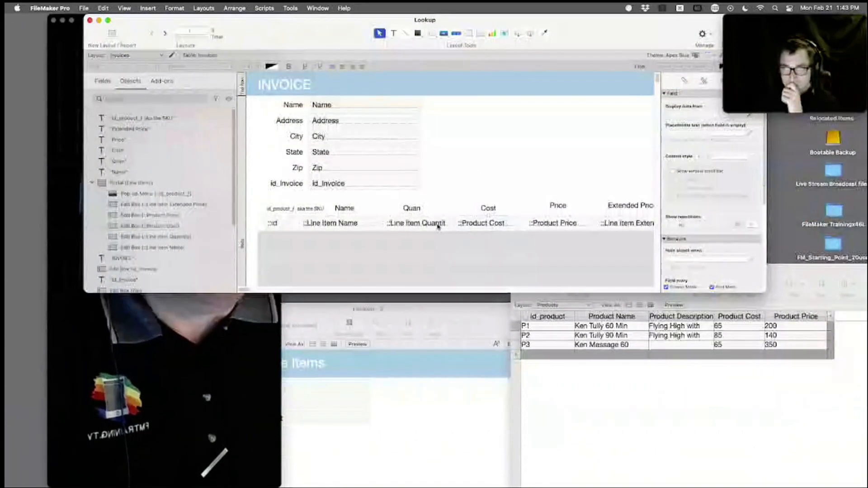
double_click(476, 229)
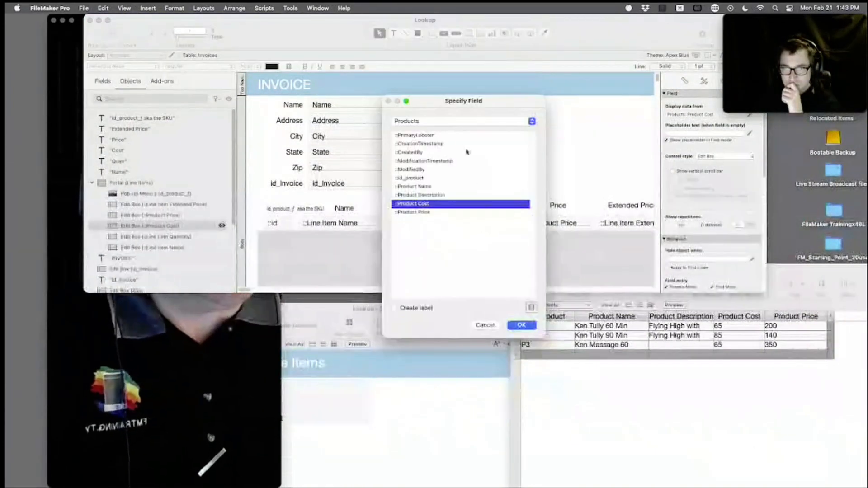
left_click(448, 120)
left_click(447, 113)
left_click(431, 204)
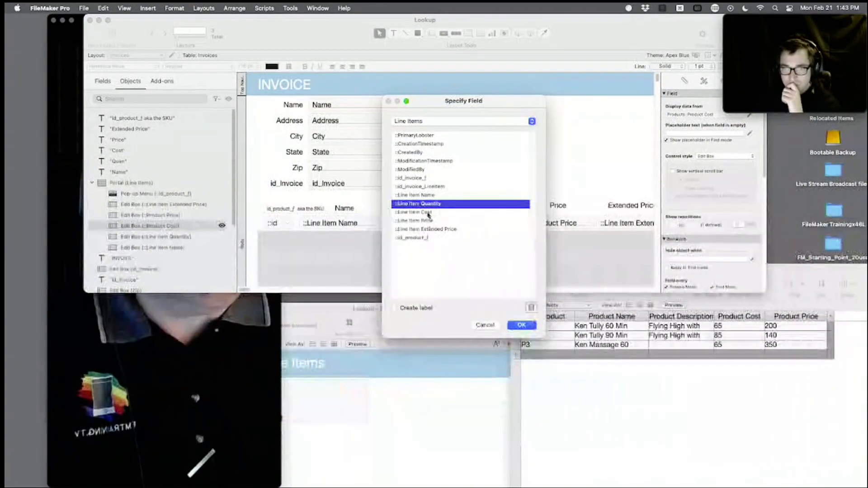
double_click(428, 212)
- Point the Price box at Line Items::Line Item Price and return to Browse mode
double_click(551, 227)
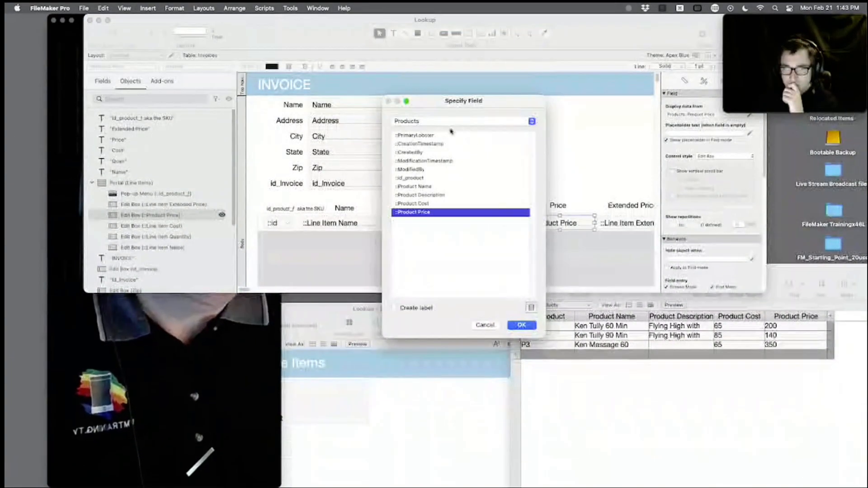
left_click(454, 120)
left_click(447, 112)
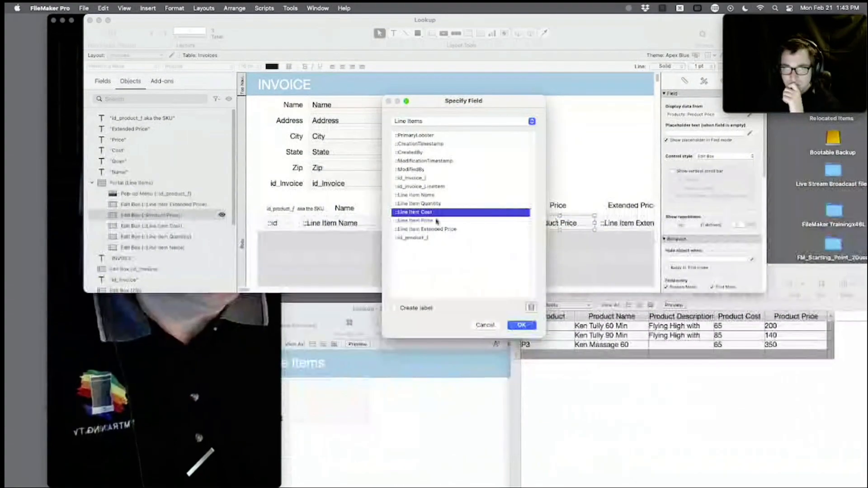
double_click(432, 221)
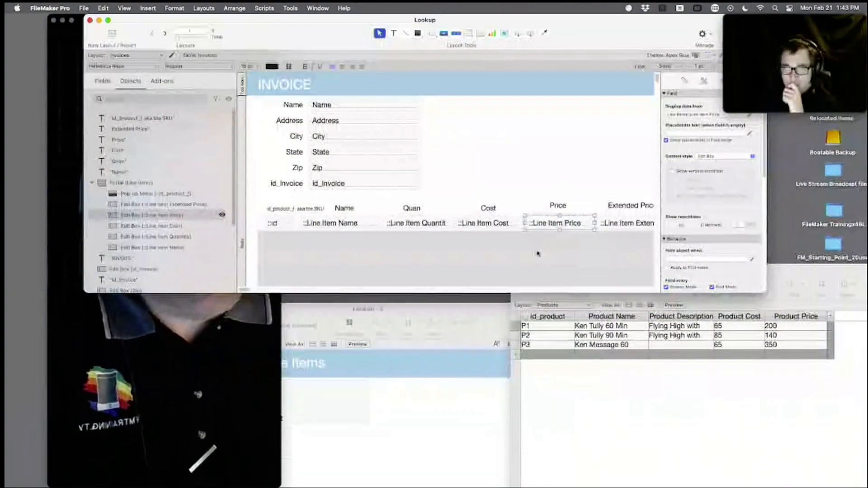
key("super+b")
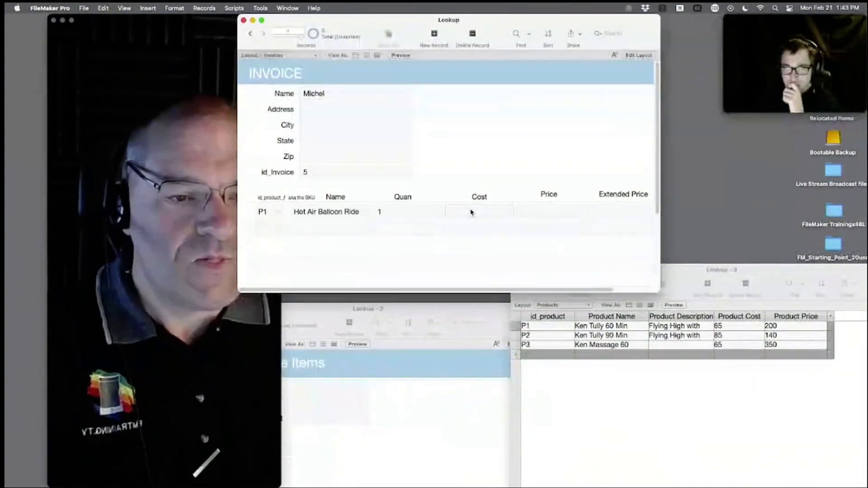
left_click(470, 211)
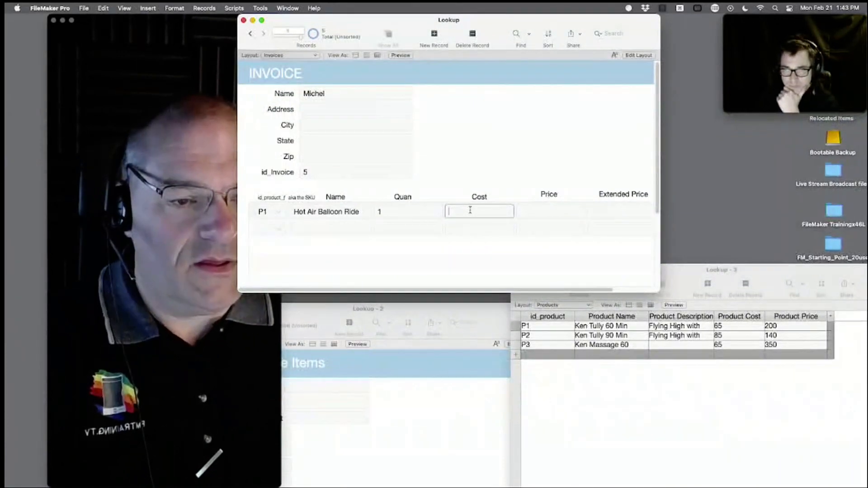
- Enter cost 65 and price 100 on the P1 line, then create new invoice 6
type("65")
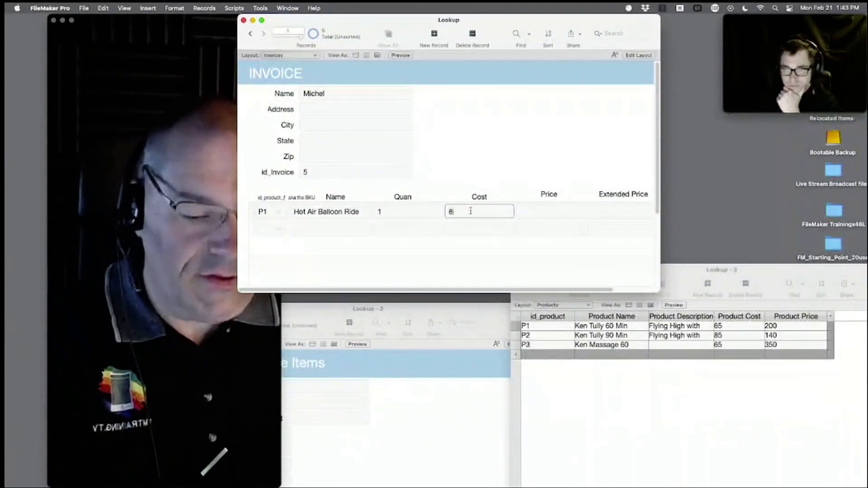
left_click(537, 213)
type("100")
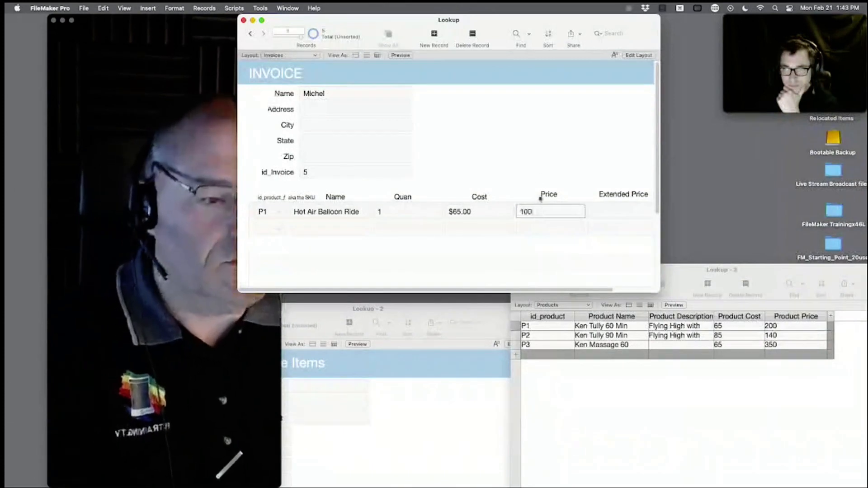
left_click(538, 151)
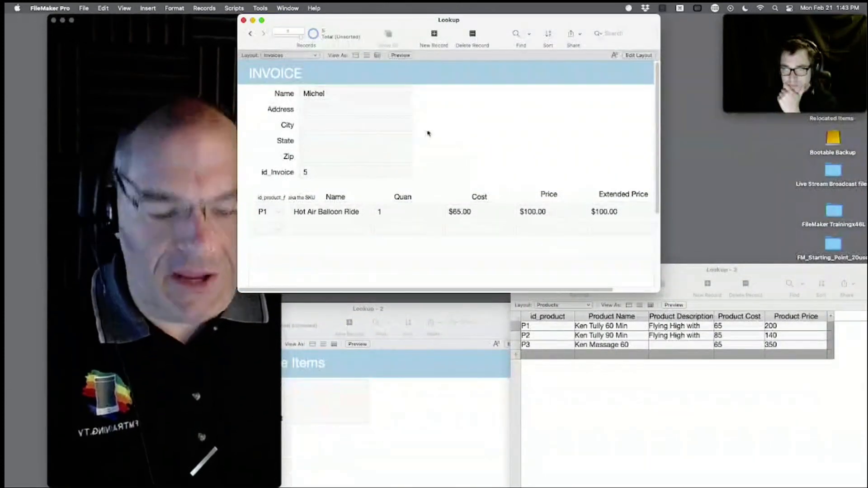
key("super+n")
left_click(328, 91)
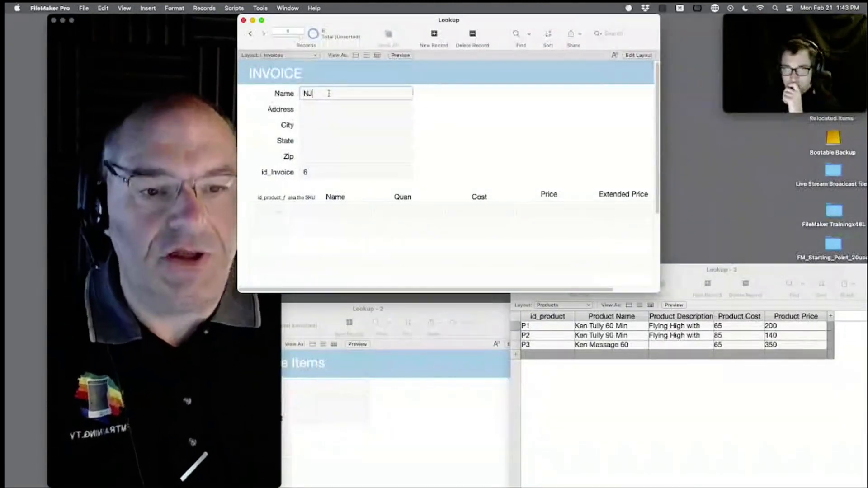
- Add a first line item with product P3 to invoice 6 and commit it
left_click(267, 212)
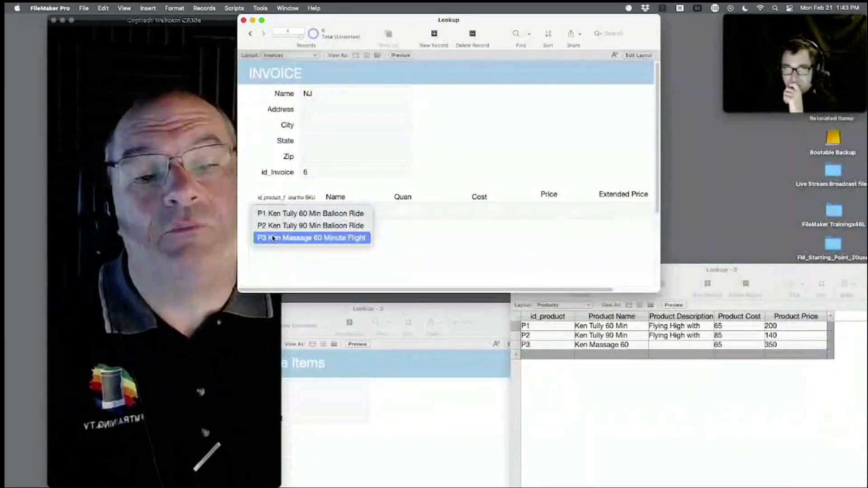
left_click(704, 362)
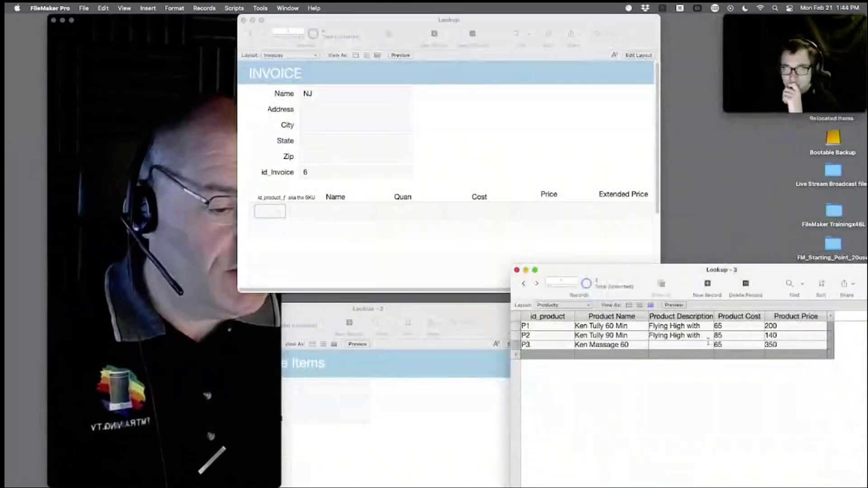
left_click(465, 129)
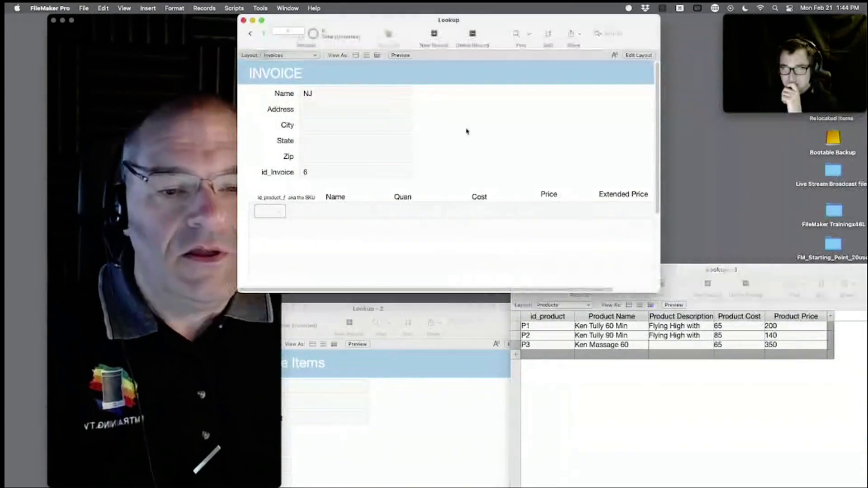
left_click(267, 211)
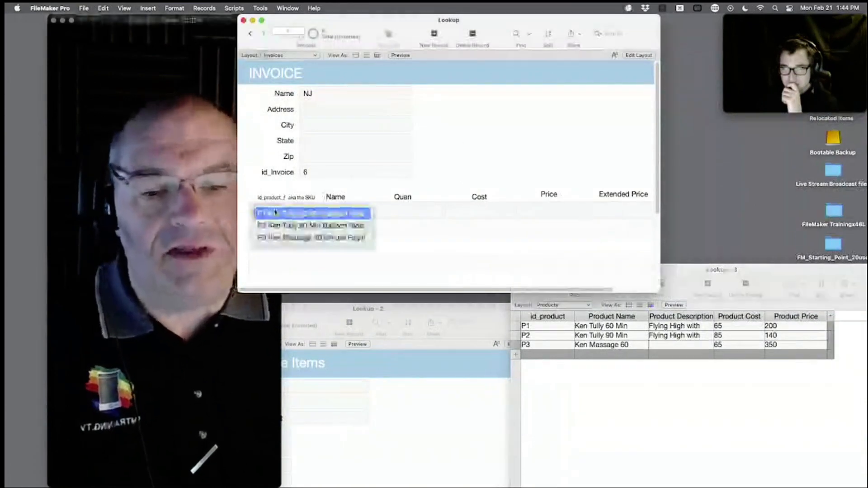
left_click(273, 236)
left_click(533, 137)
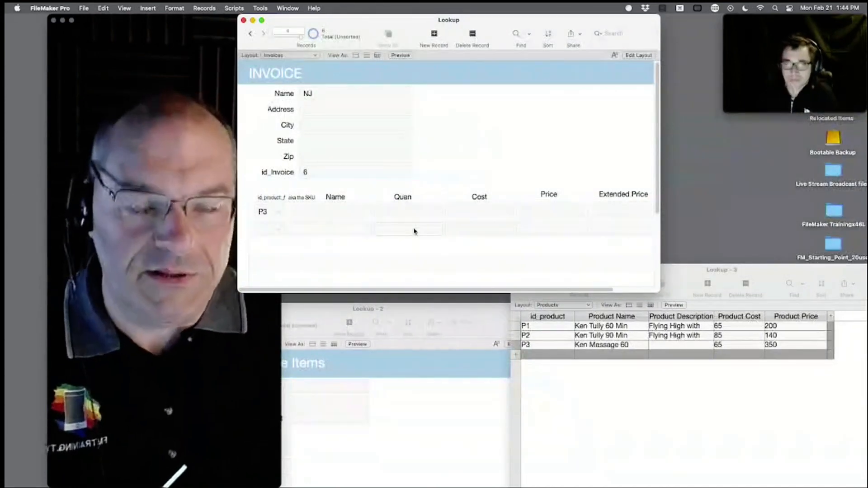
left_click(84, 8)
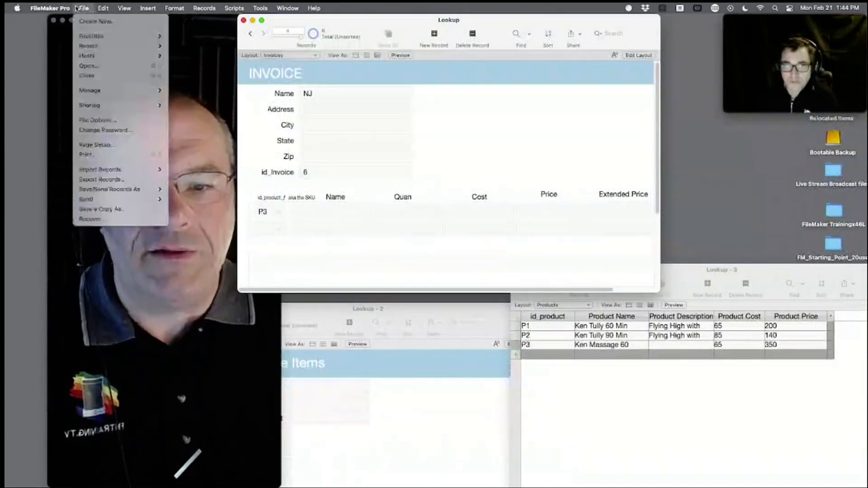
- In Manage Database's Fields tab, list the Line Items table and select Line Item Name
mouse_move(107, 92)
left_click(186, 88)
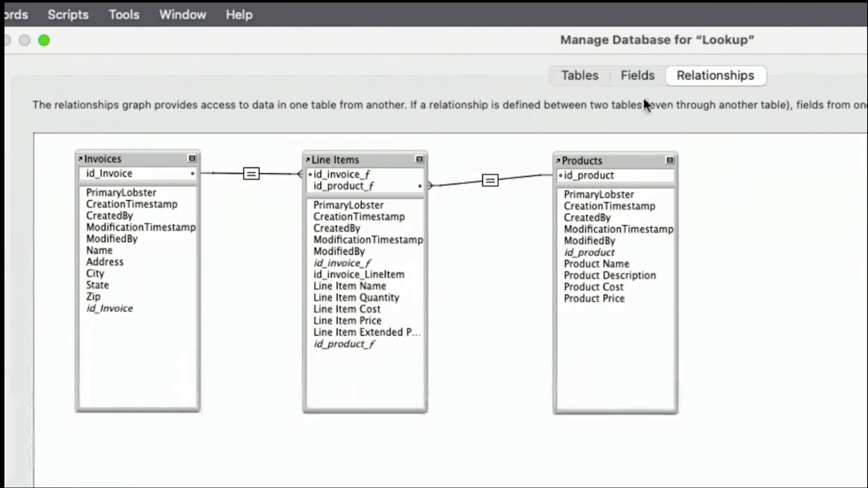
left_click(631, 83)
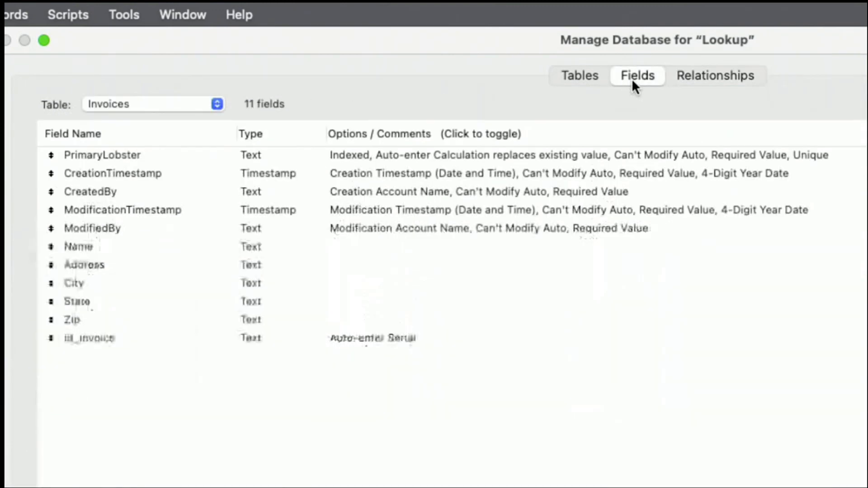
left_click(178, 105)
left_click(169, 125)
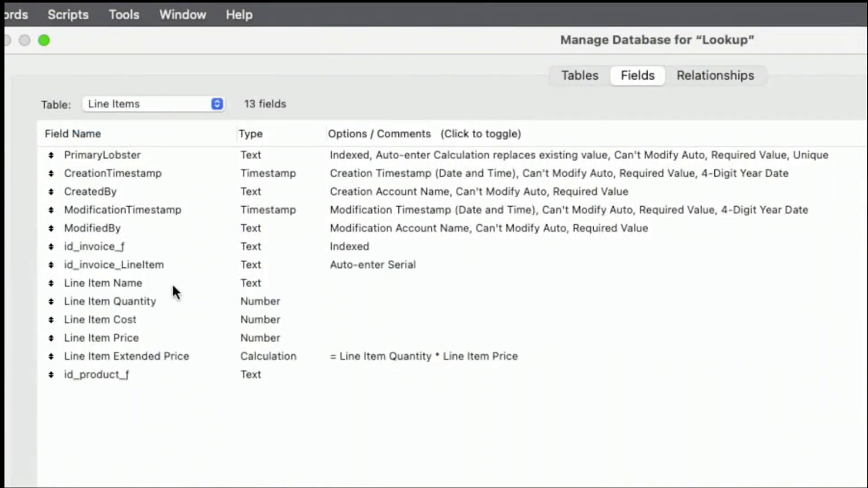
left_click(120, 308)
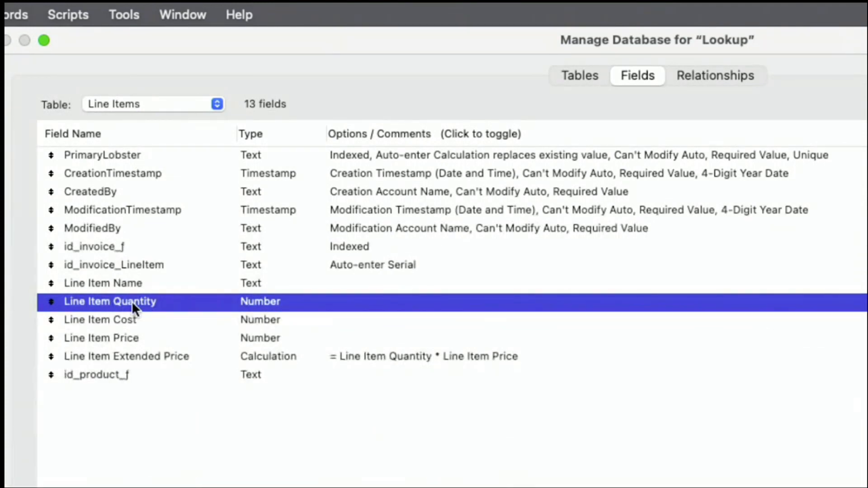
left_click(125, 282)
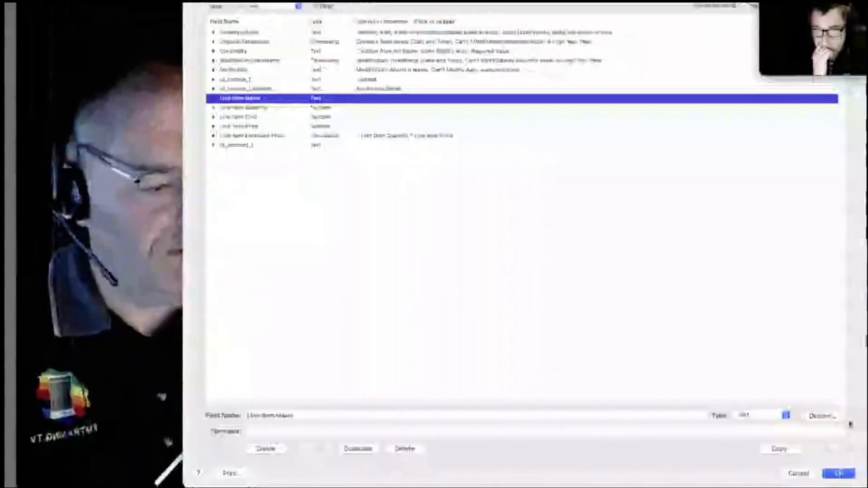
- Give Line Item Name a lookup copying Product Name from the related Products table
left_click(831, 418)
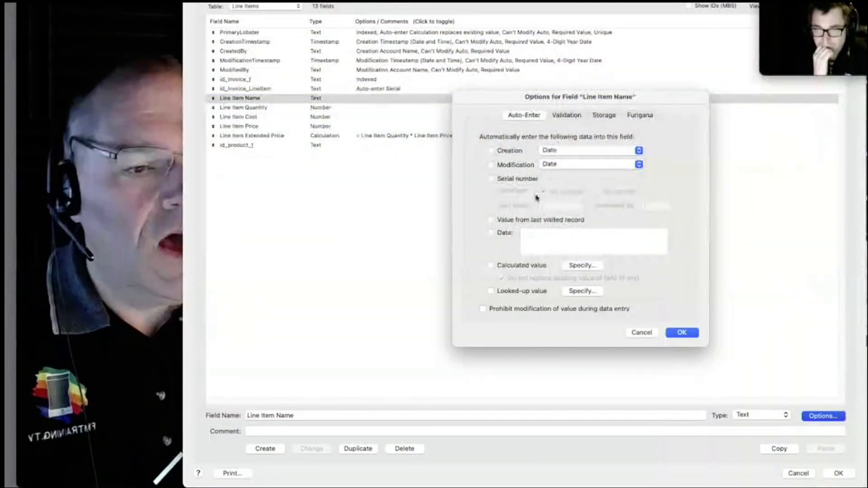
left_click(528, 293)
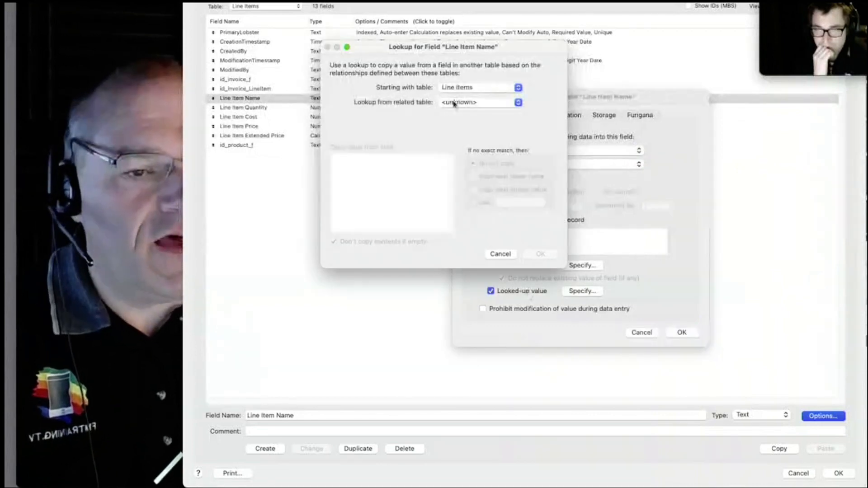
left_click(458, 89)
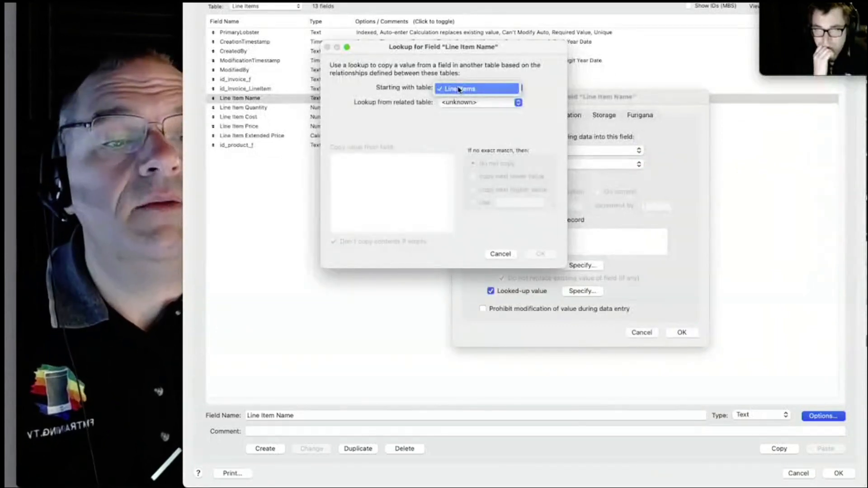
left_click(458, 88)
left_click(456, 102)
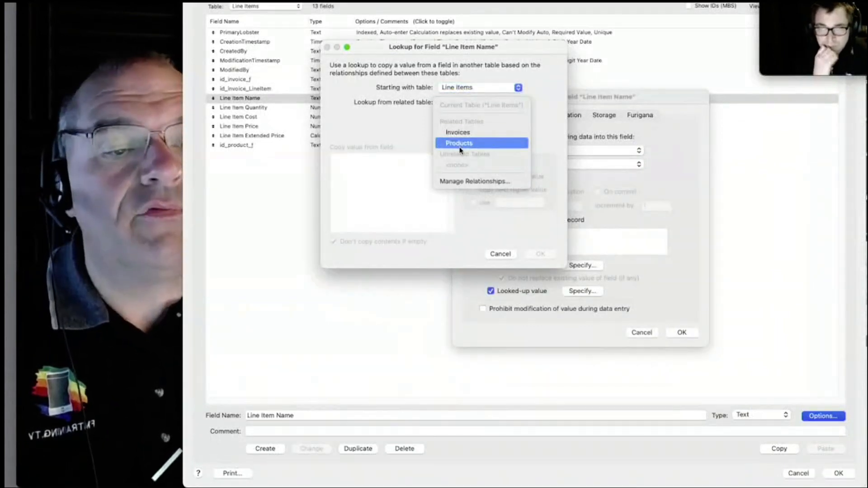
left_click(460, 143)
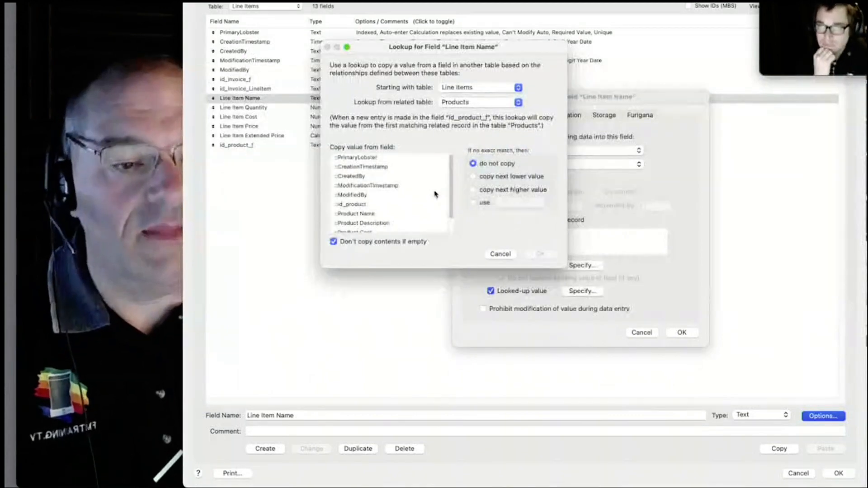
scroll(432, 193, "down", 2)
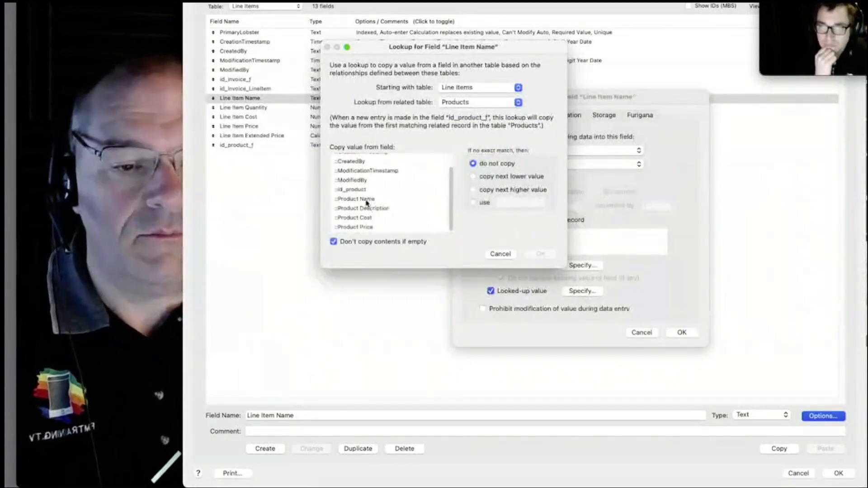
left_click(367, 199)
left_click(538, 255)
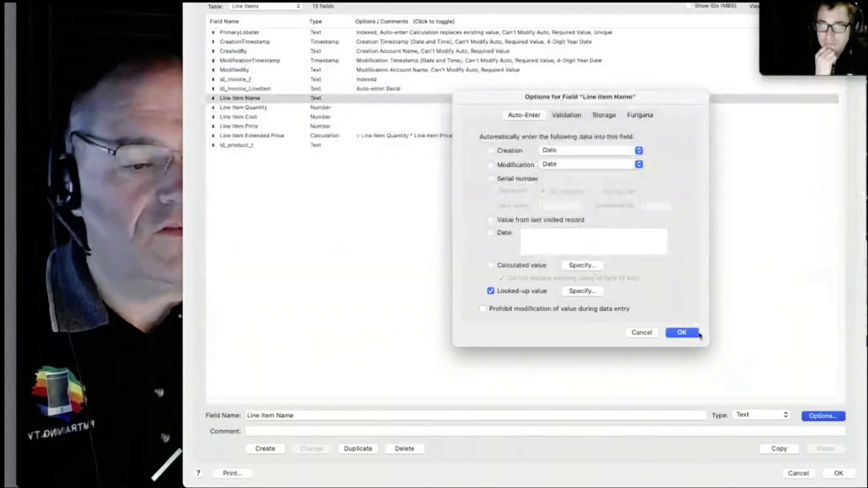
left_click(682, 332)
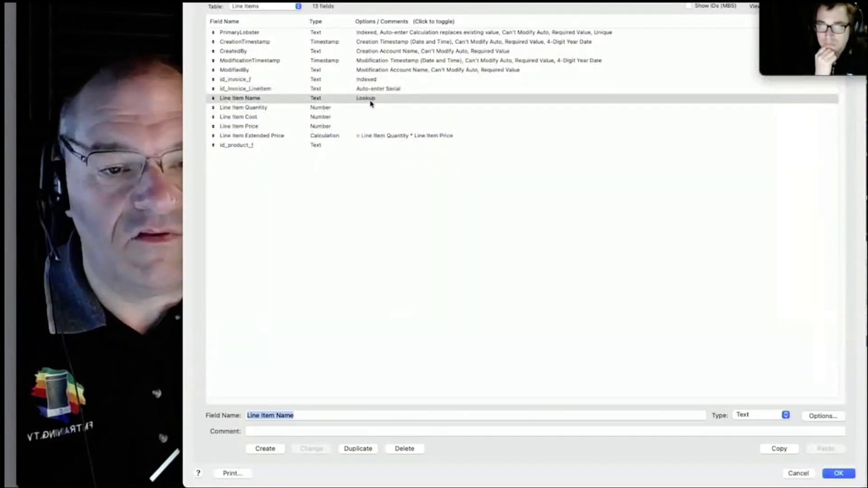
- Give Line Item Cost an auto-enter lookup that copies Product Cost from the related Products table
left_click(331, 111)
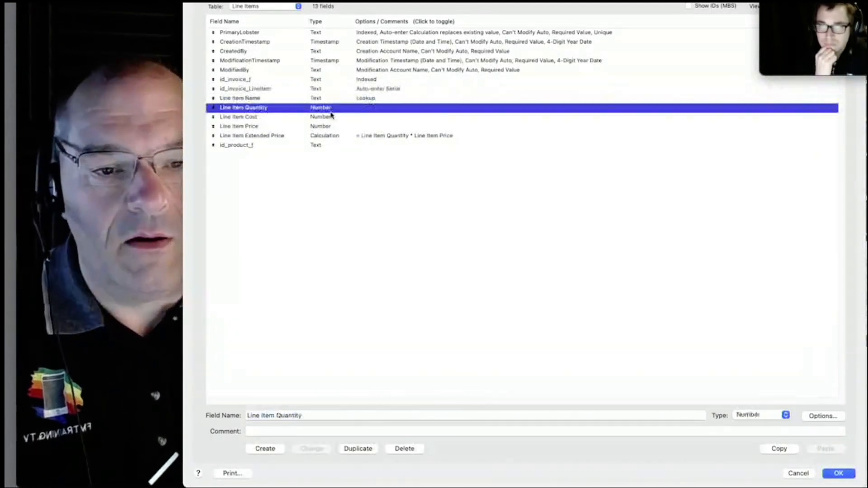
left_click(324, 118)
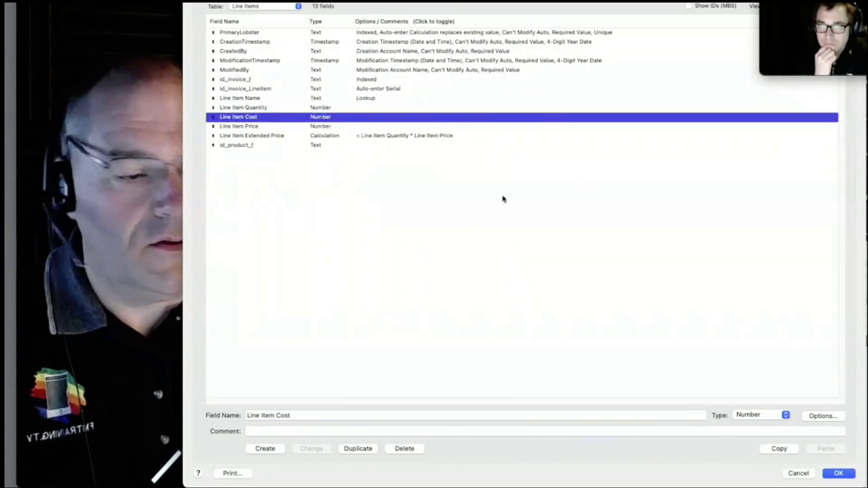
left_click(826, 418)
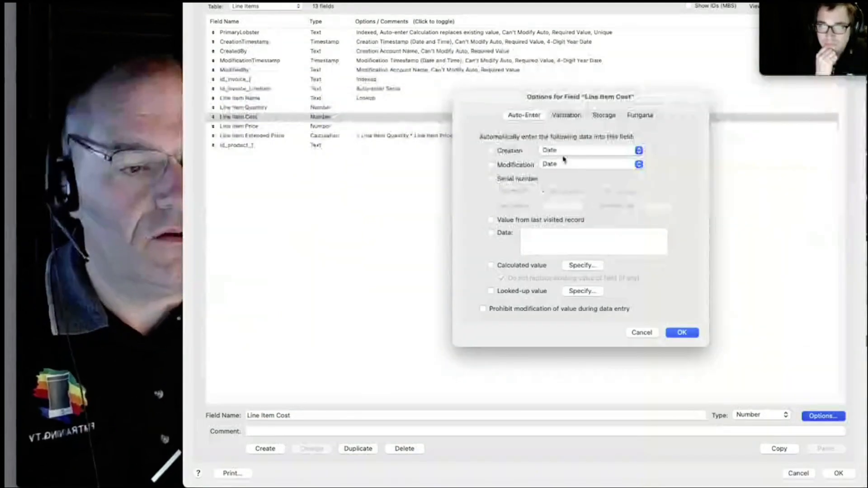
left_click(491, 291)
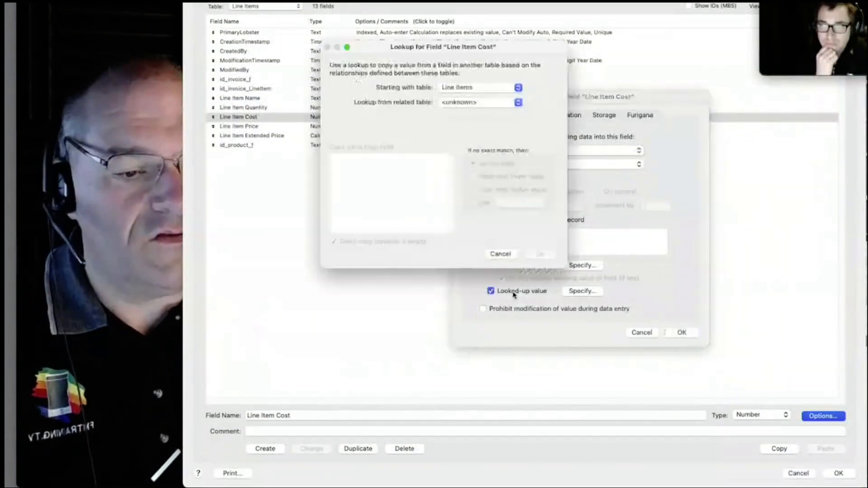
left_click(461, 90)
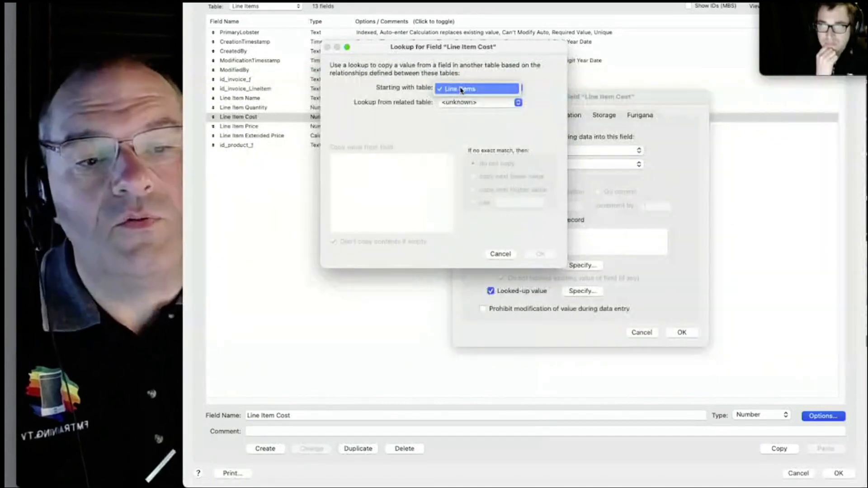
left_click(461, 90)
left_click(462, 102)
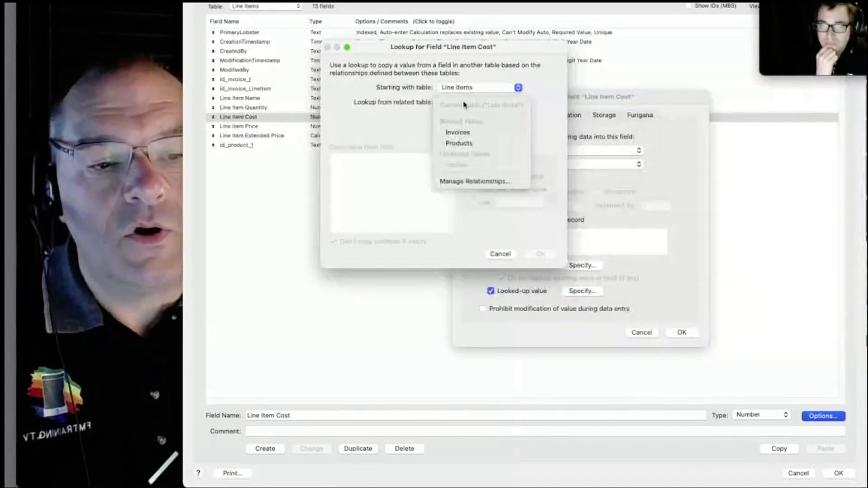
left_click(460, 144)
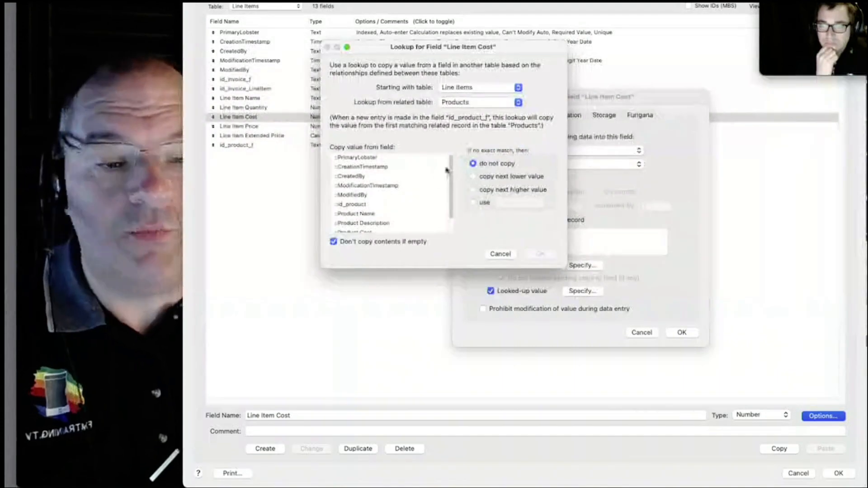
scroll(412, 202, "down", 2)
left_click(389, 219)
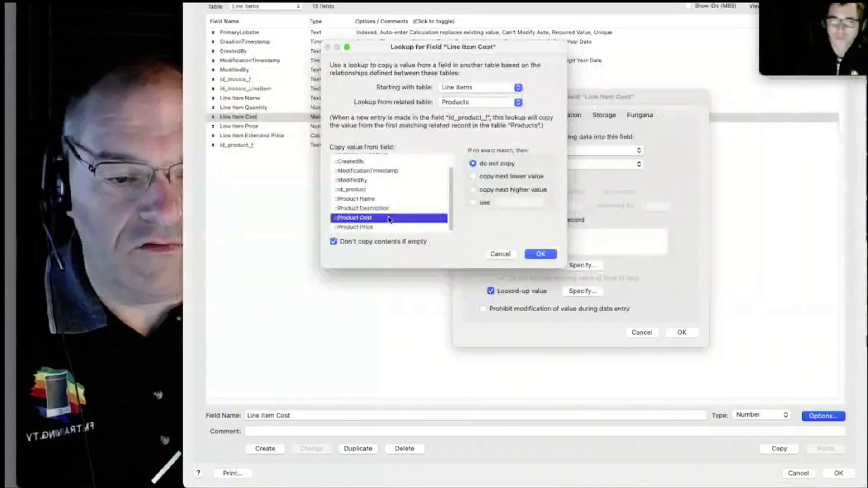
left_click(540, 254)
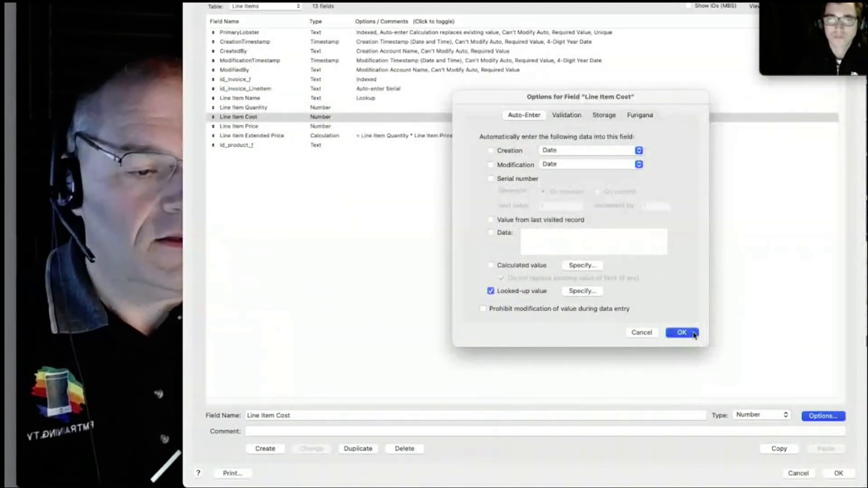
left_click(693, 334)
left_click(328, 128)
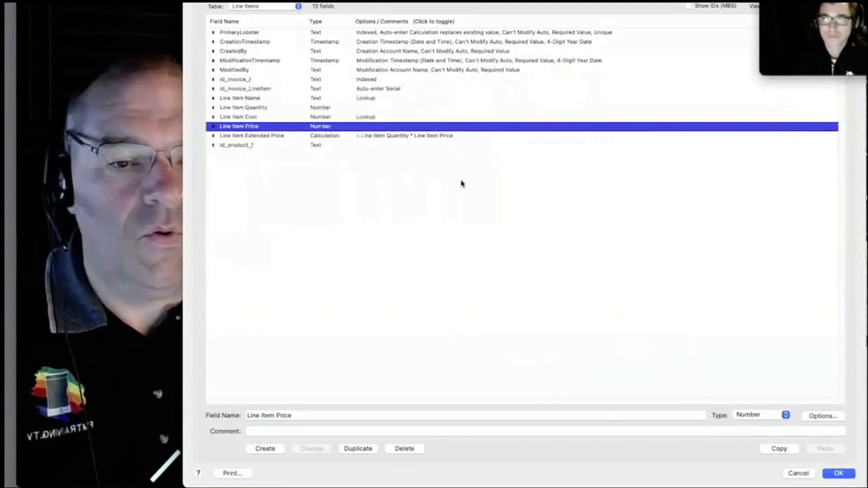
- Make Line Item Price a looked-up value from Products, then close Manage Database
left_click(828, 416)
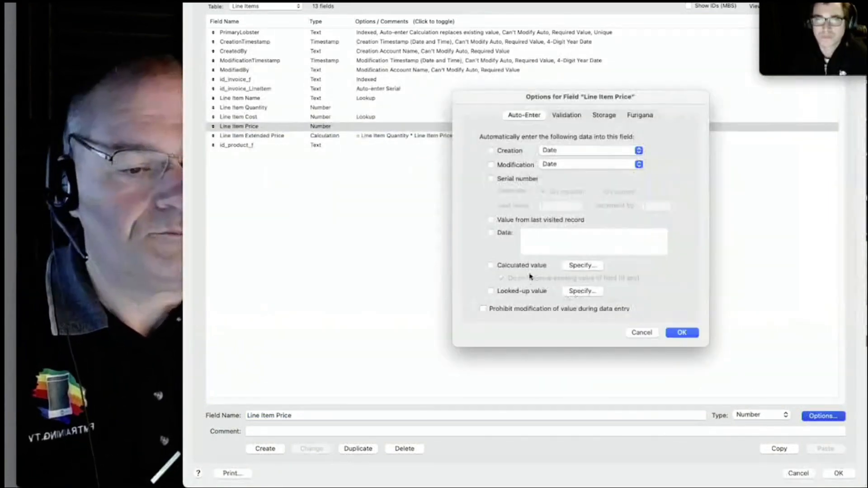
left_click(521, 292)
left_click(479, 103)
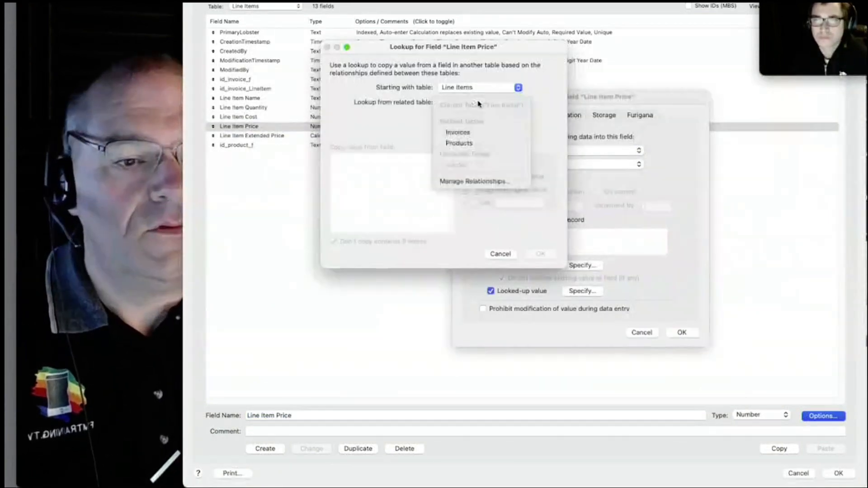
left_click(475, 148)
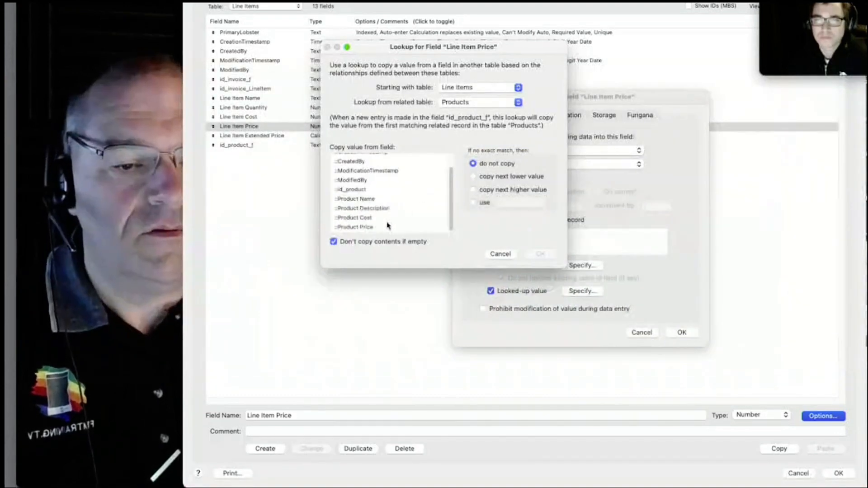
left_click(539, 254)
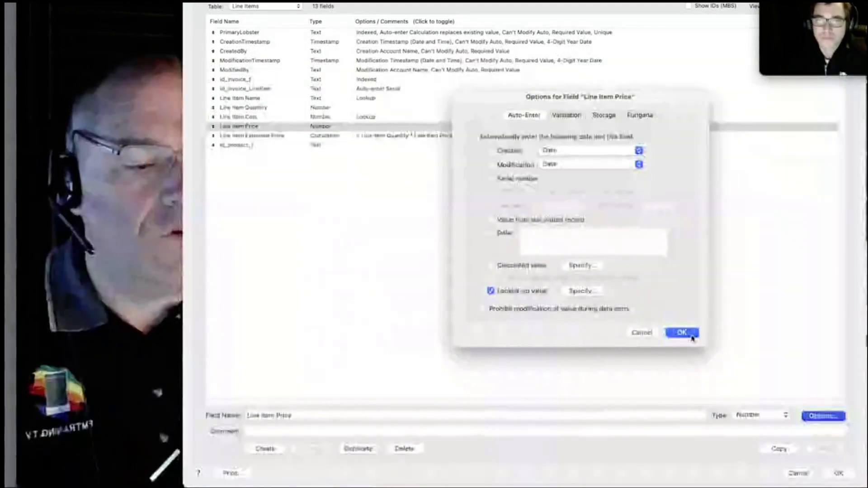
left_click(682, 333)
left_click(838, 473)
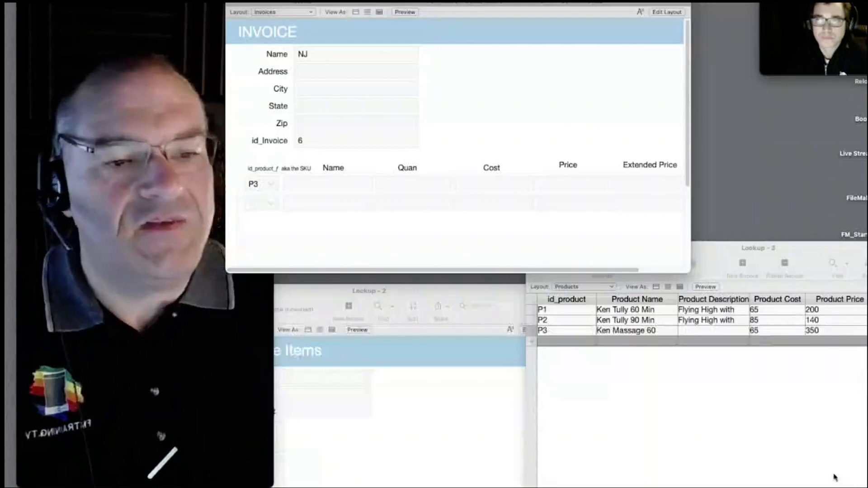
- Add product P3 with quantity 2 as a new invoice 6 line, extending to $700.00
left_click(266, 203)
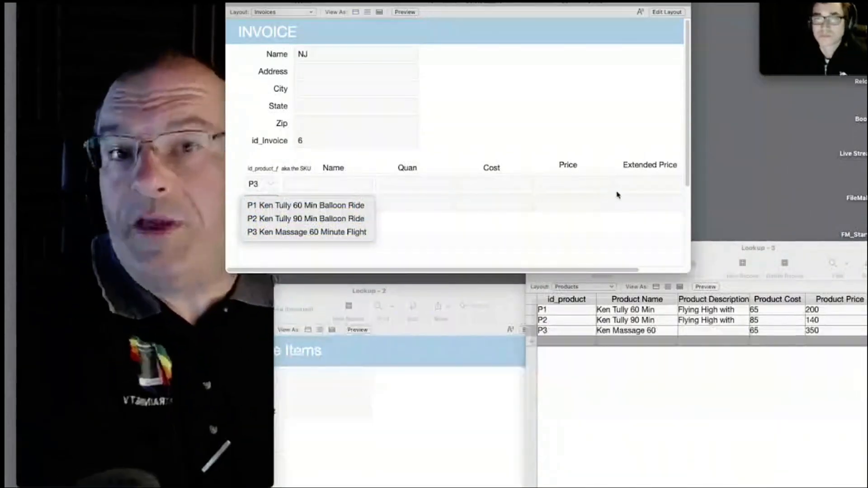
left_click(521, 236)
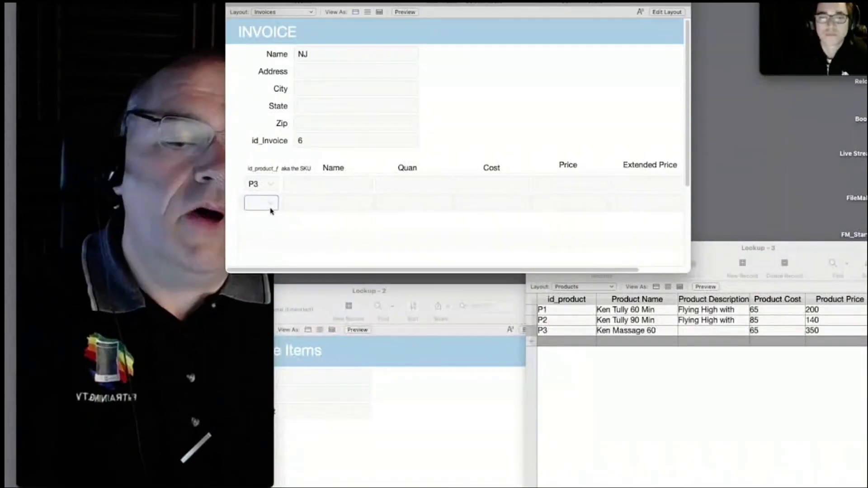
left_click(265, 206)
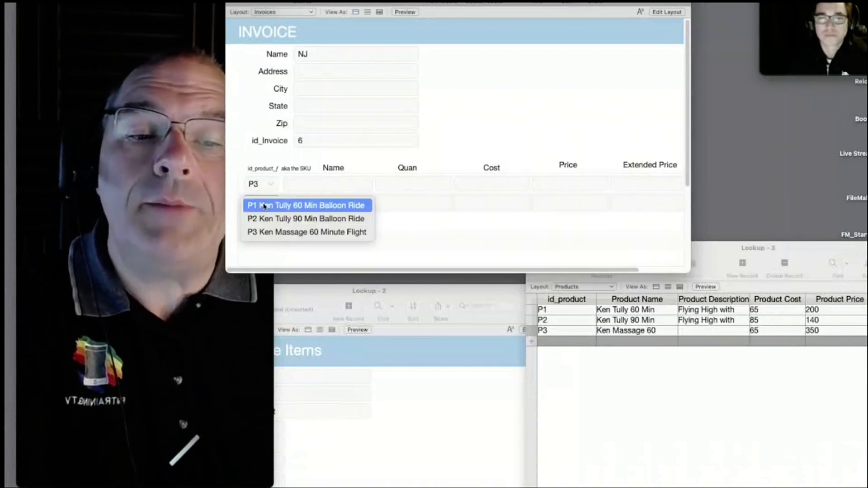
left_click(270, 233)
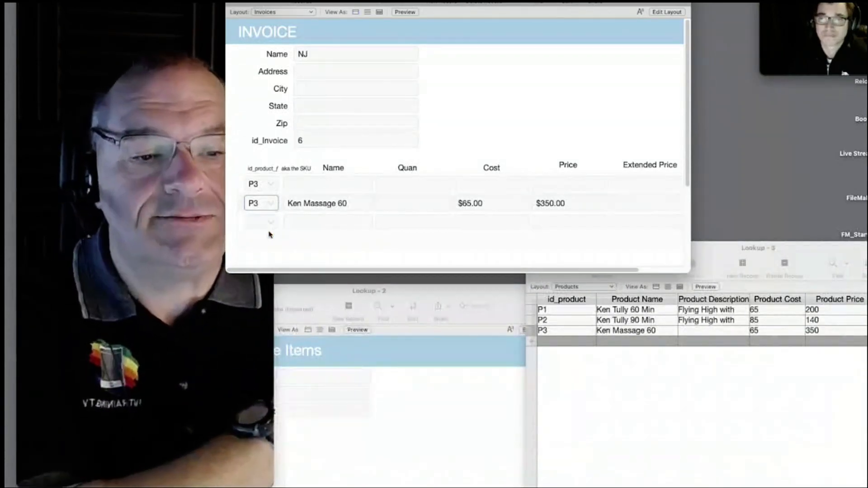
left_click(404, 202)
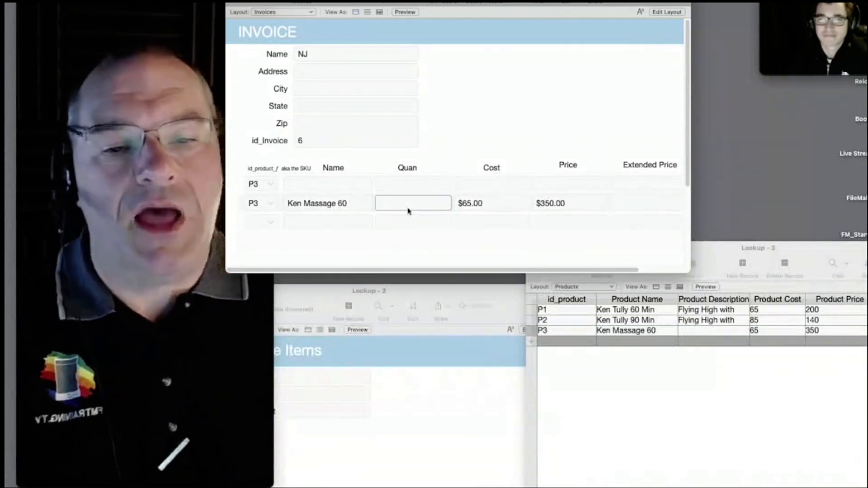
type("2")
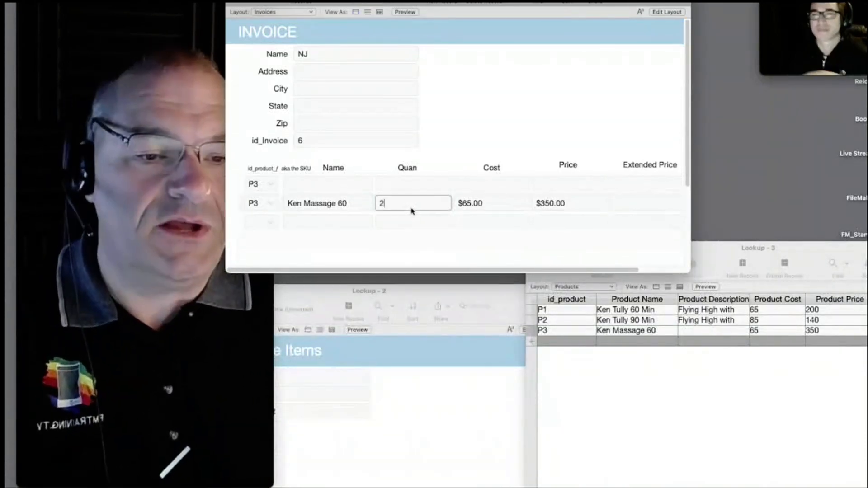
left_click(511, 136)
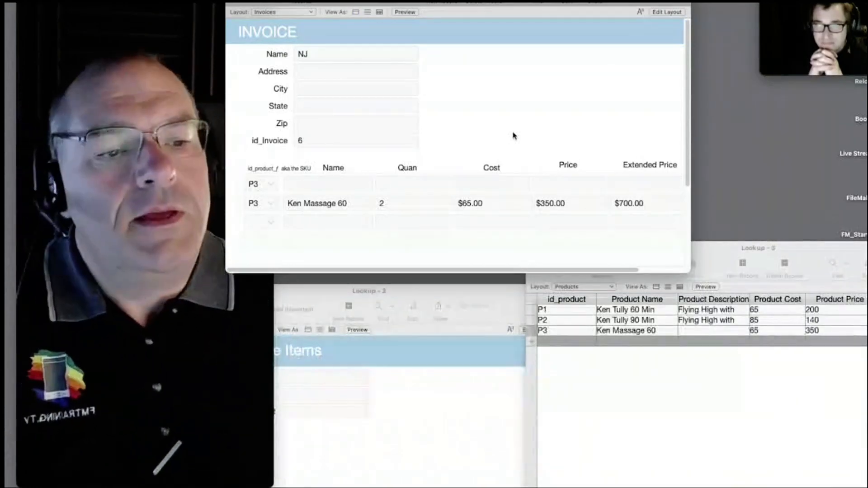
left_click(778, 376)
left_click_drag(806, 252, 631, 253)
- Change product P3's price to 450 in the Products window, then return to the invoice
double_click(660, 333)
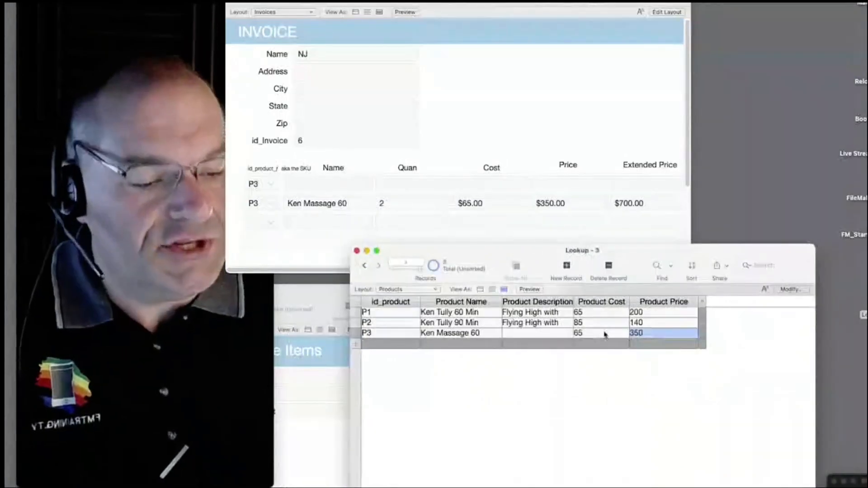
type("450")
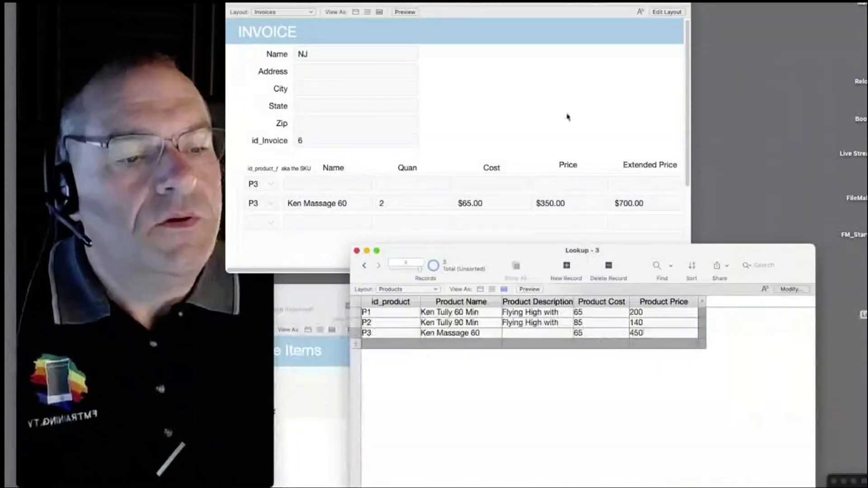
left_click(568, 116)
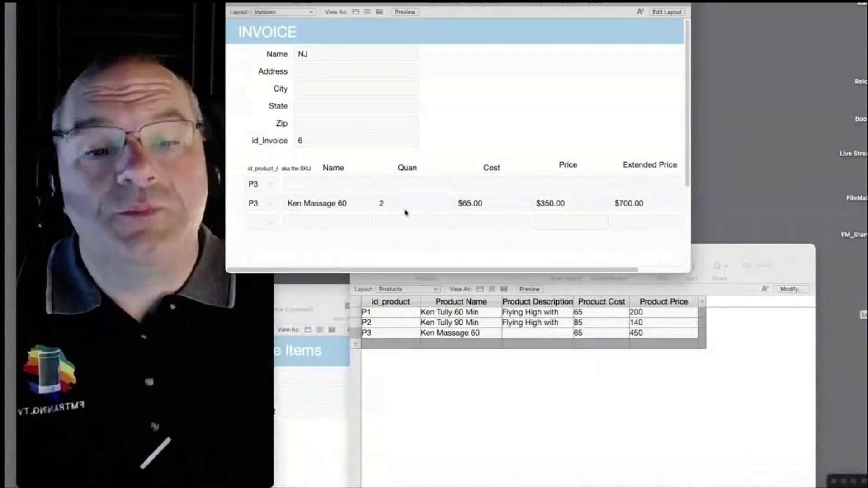
- Reselect P3 on the second line item to refresh its price, then enter Layout mode
left_click(254, 204)
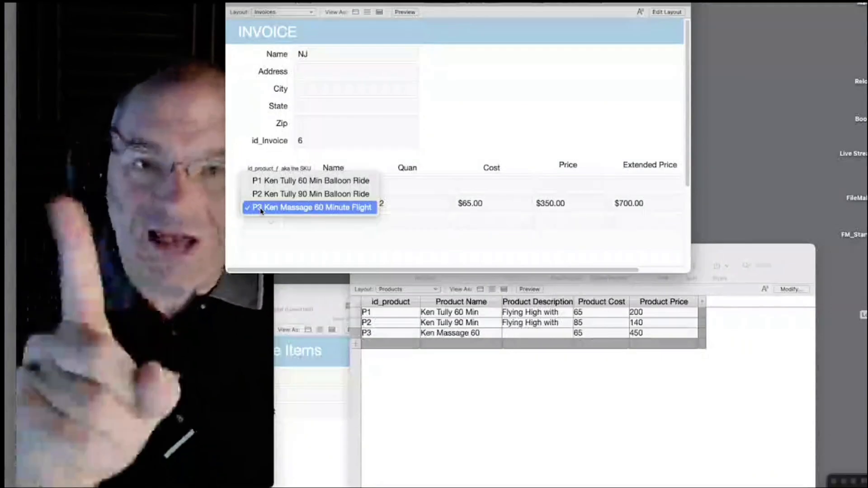
left_click(261, 207)
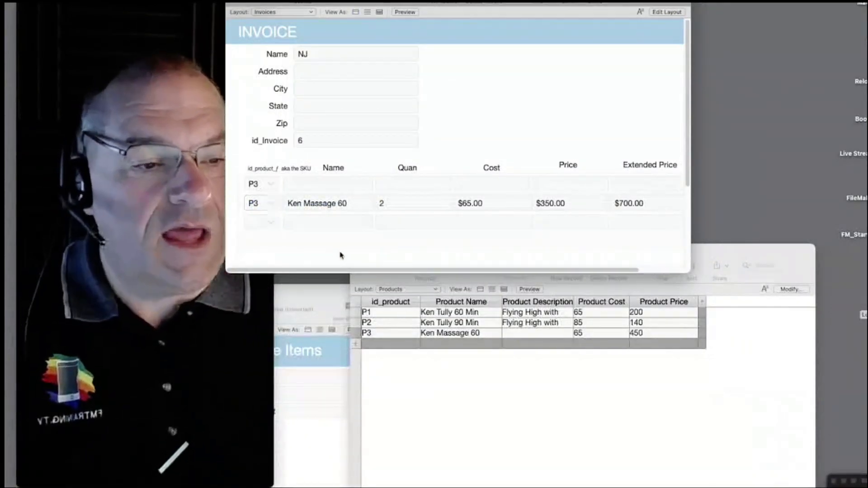
left_click(579, 354)
left_click(631, 207)
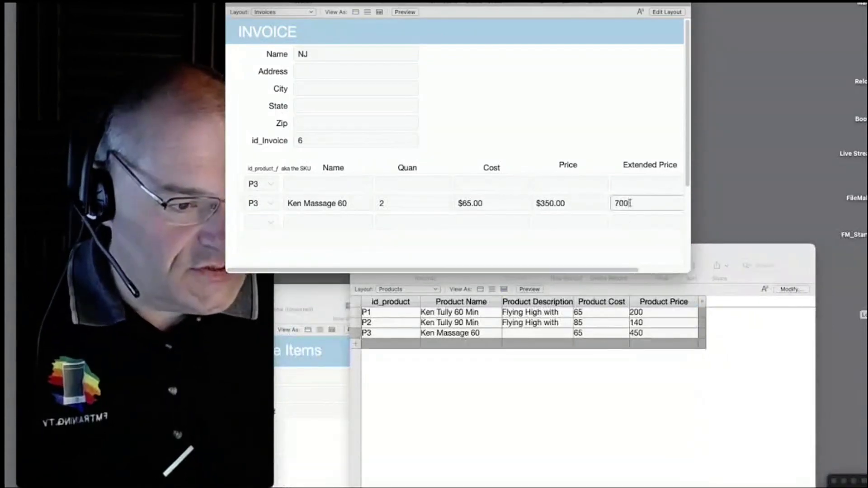
left_click(259, 206)
left_click(258, 207)
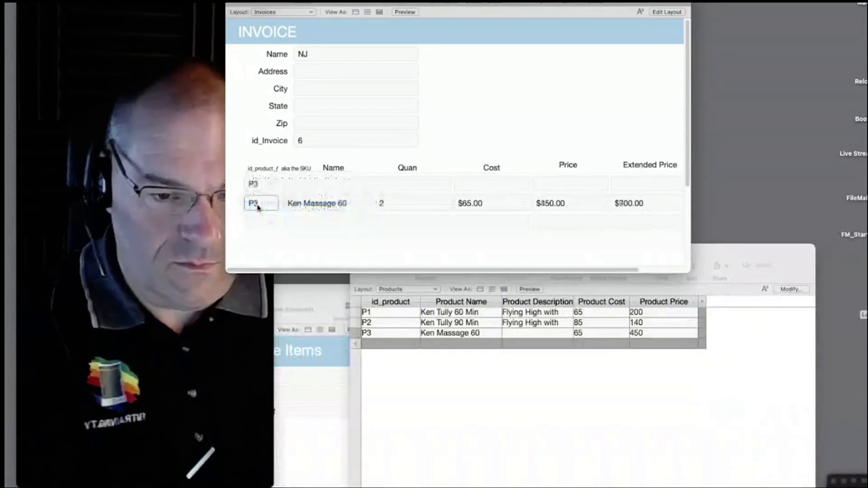
left_click(258, 204)
left_click(259, 232)
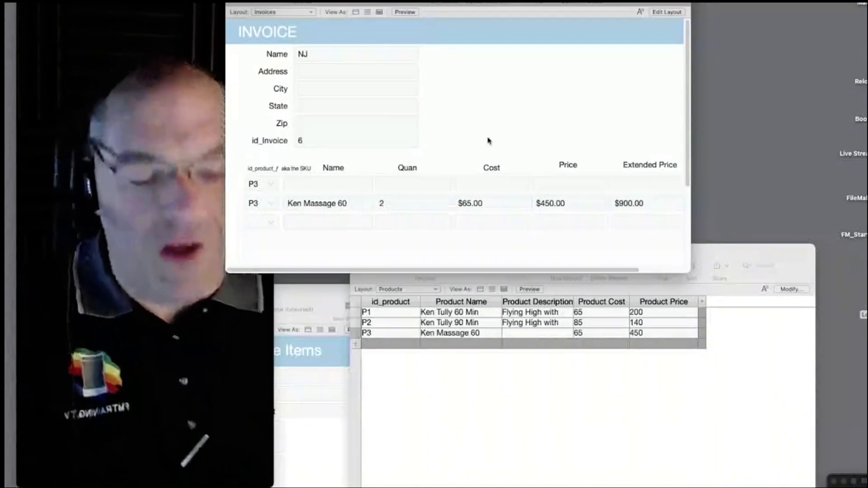
key("super+l")
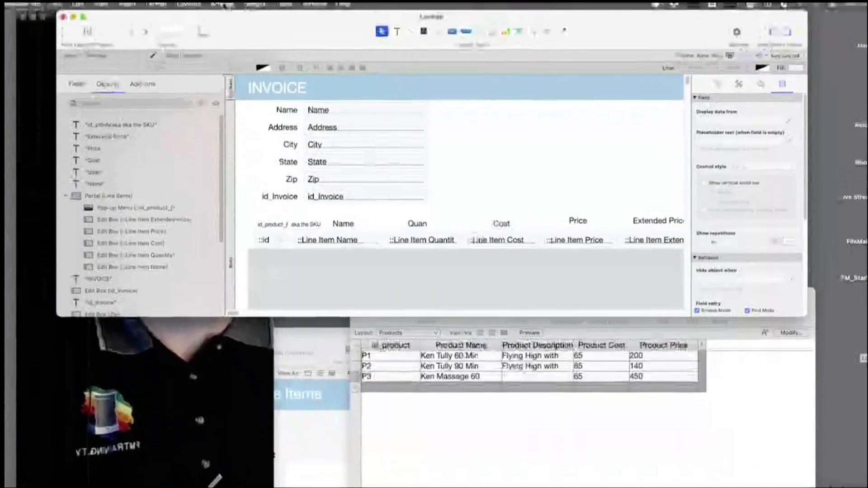
- Draw a new button beside the address fields labelled Refresh Price
left_click(454, 40)
left_click_drag(466, 154, 529, 177)
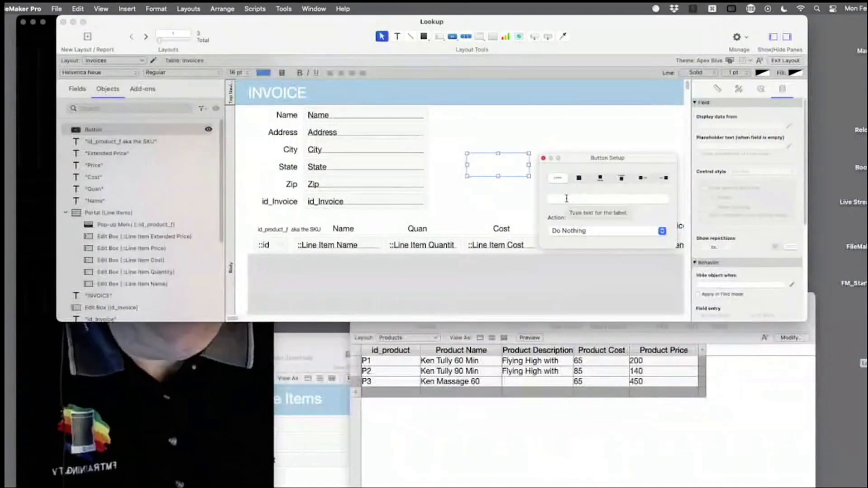
type("Loop")
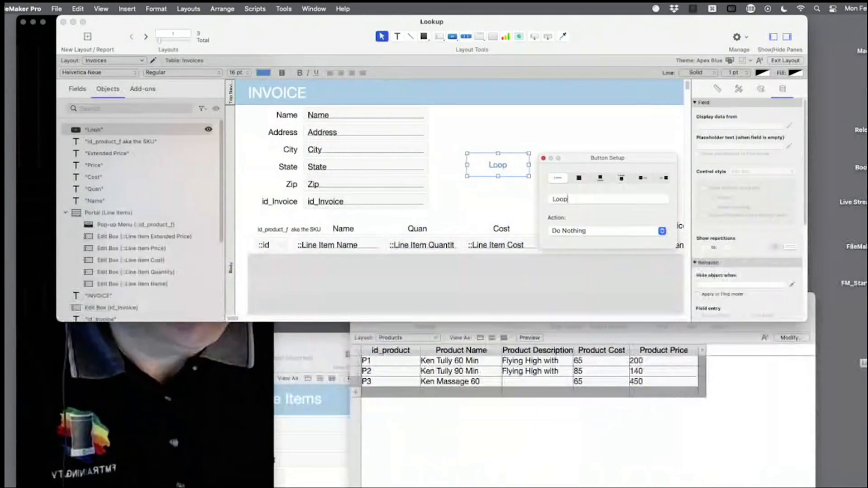
key("BackSpace")
key("BackSpace")
key("BackSpace")
key("BackSpace")
type("Re")
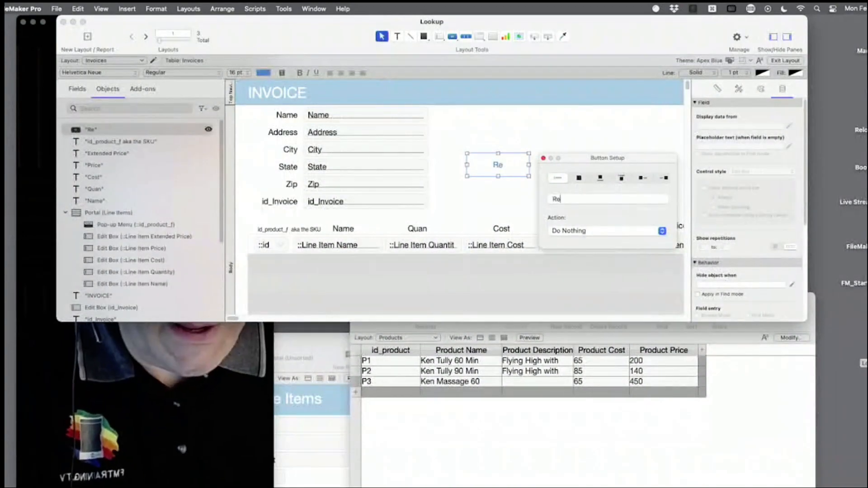
type("fresh Price")
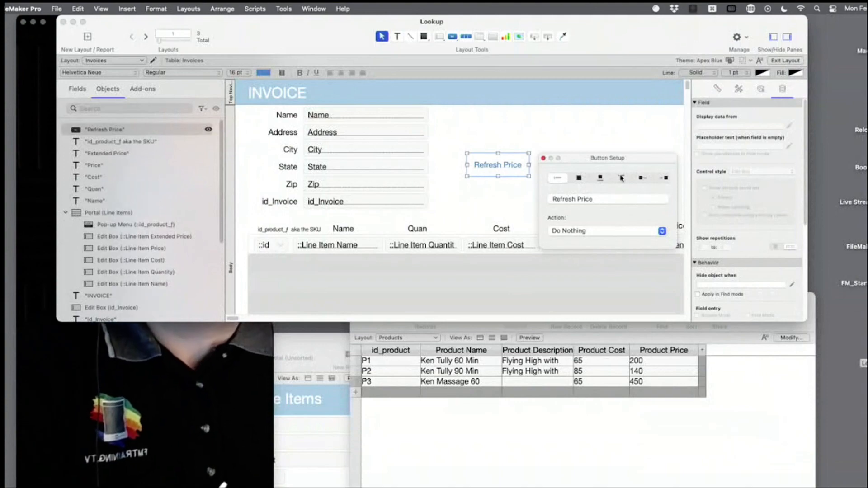
left_click(589, 120)
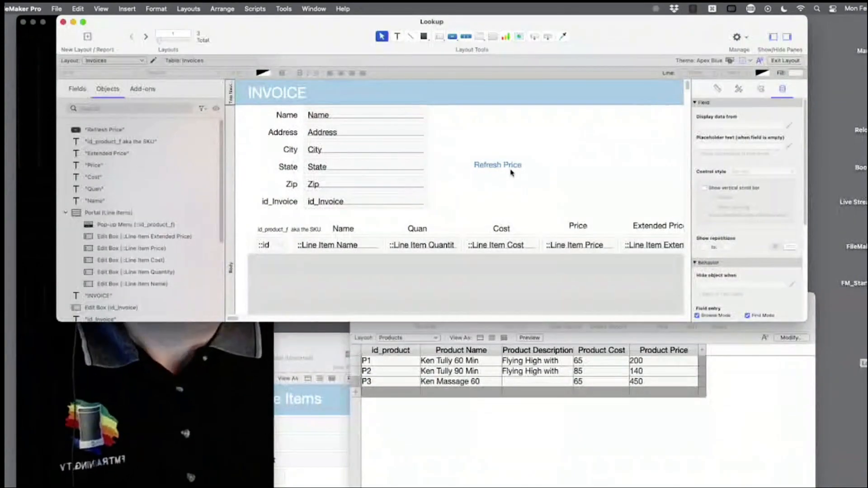
- Set the Refresh Price button to show an arrow icon alongside its label
double_click(512, 170)
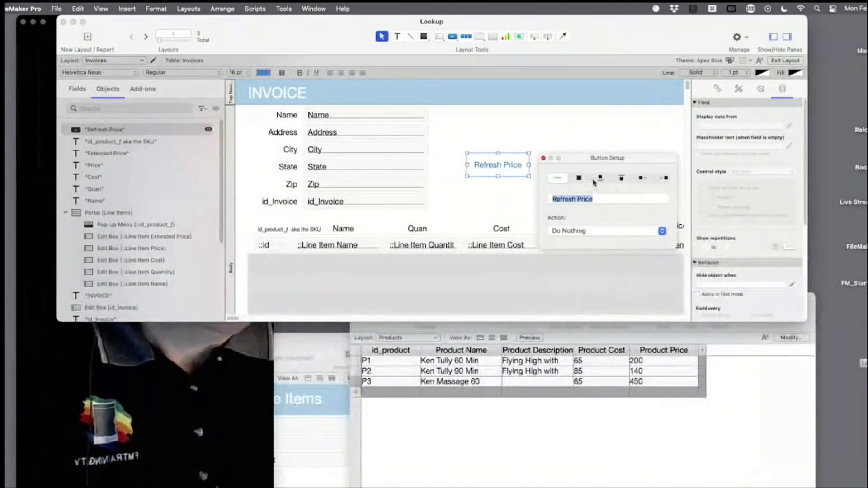
left_click(640, 178)
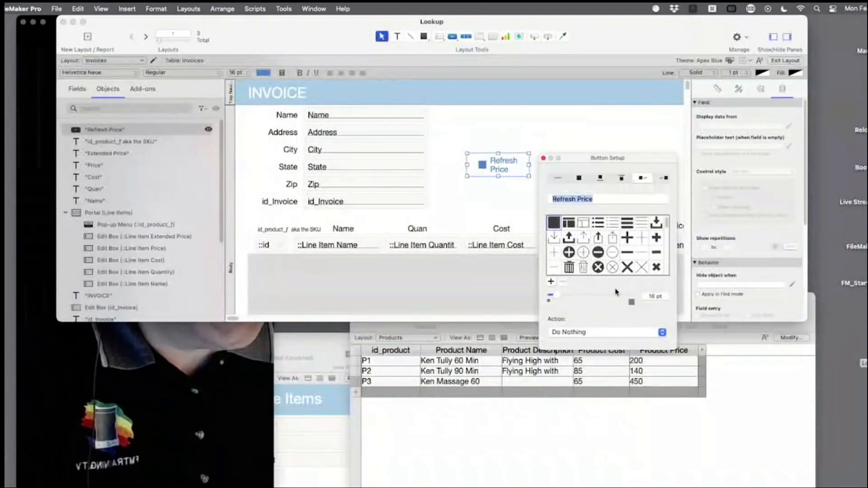
scroll(632, 249, "down", 5)
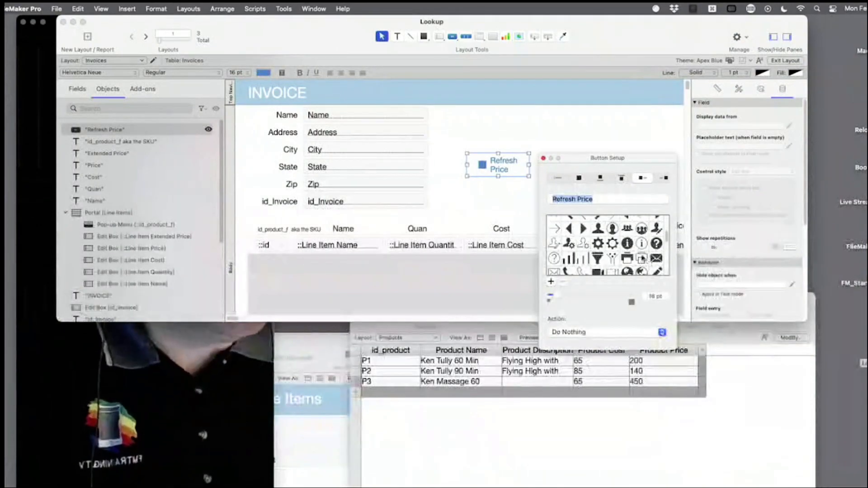
scroll(641, 259, "down", 4)
scroll(628, 259, "down", 3)
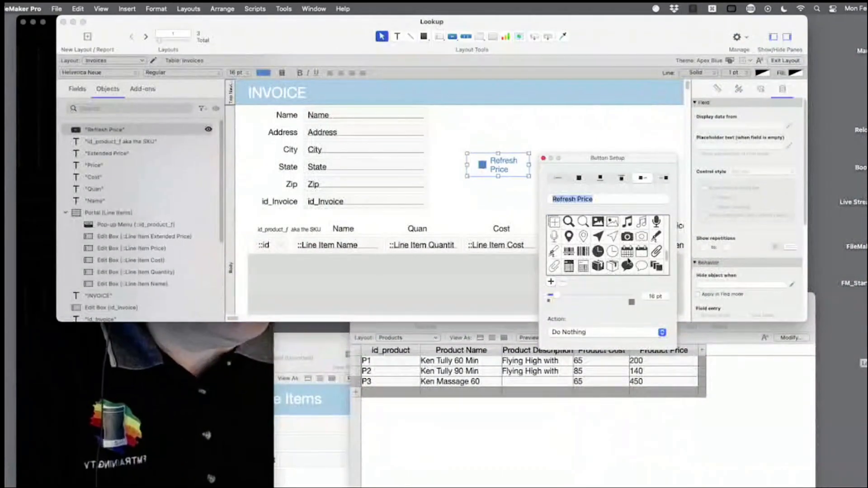
scroll(624, 256, "up", 1)
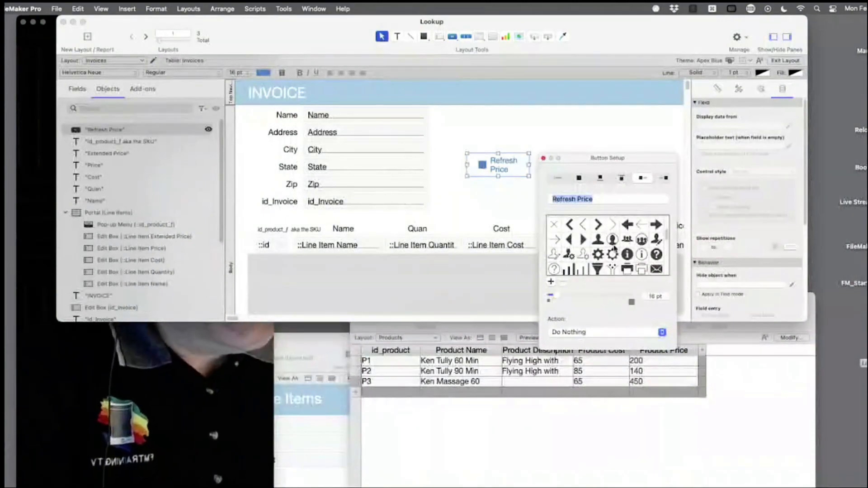
scroll(615, 247, "up", 1)
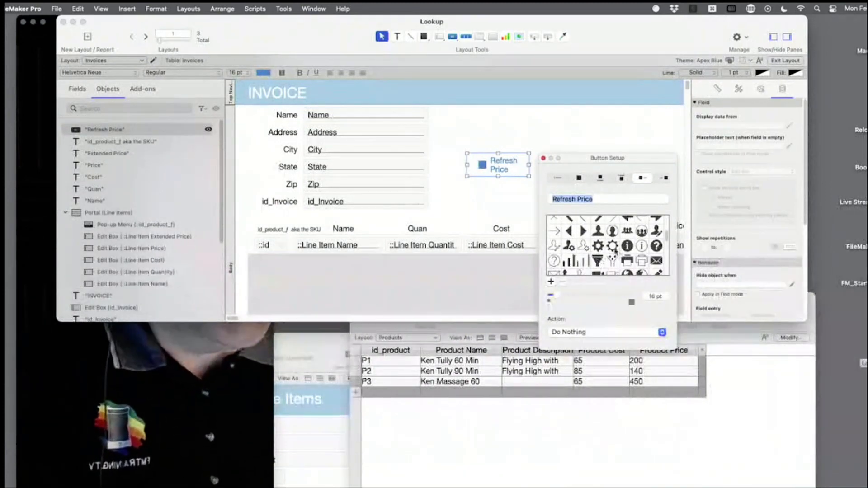
scroll(603, 265, "down", 5)
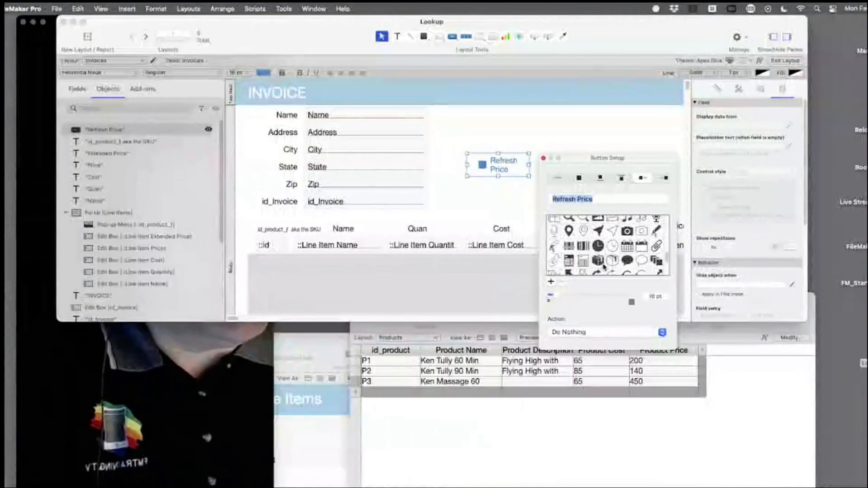
scroll(583, 256, "down", 5)
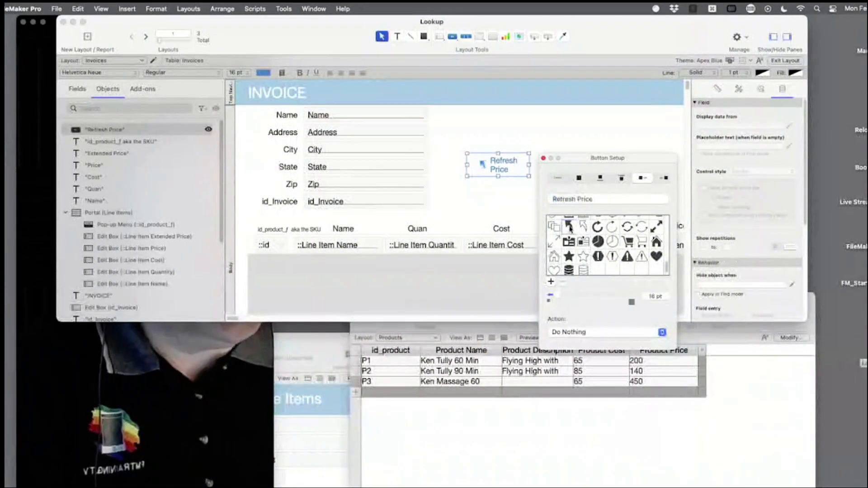
left_click(549, 114)
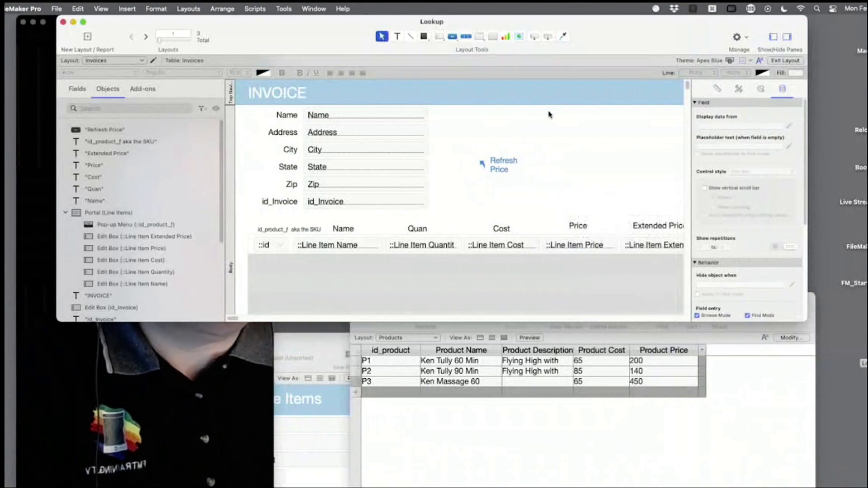
- Resize the Refresh Price button to 58 by 31 points
left_click(494, 172)
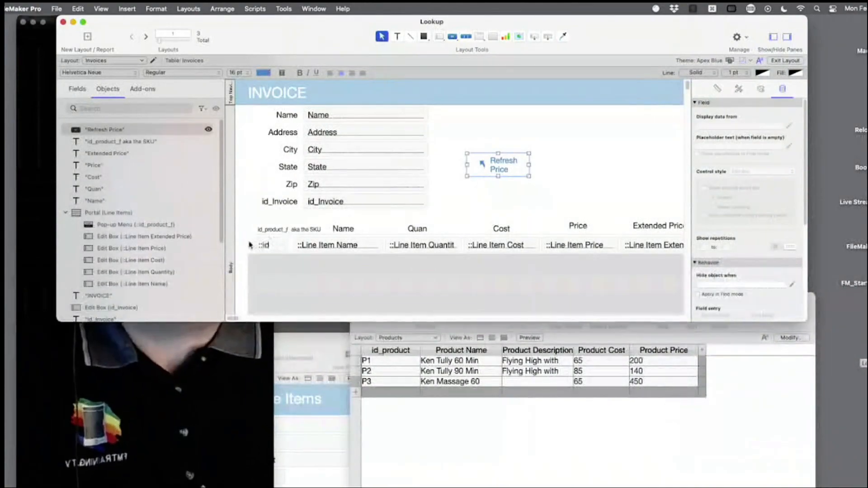
left_click(202, 349)
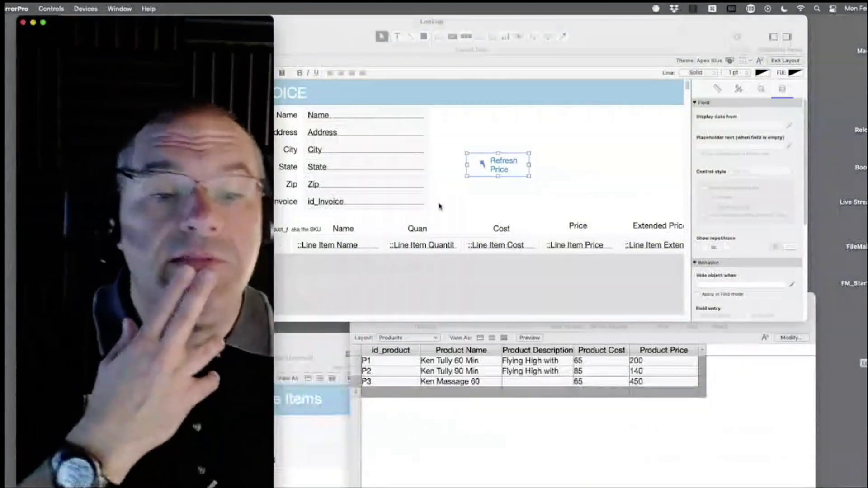
left_click(440, 206)
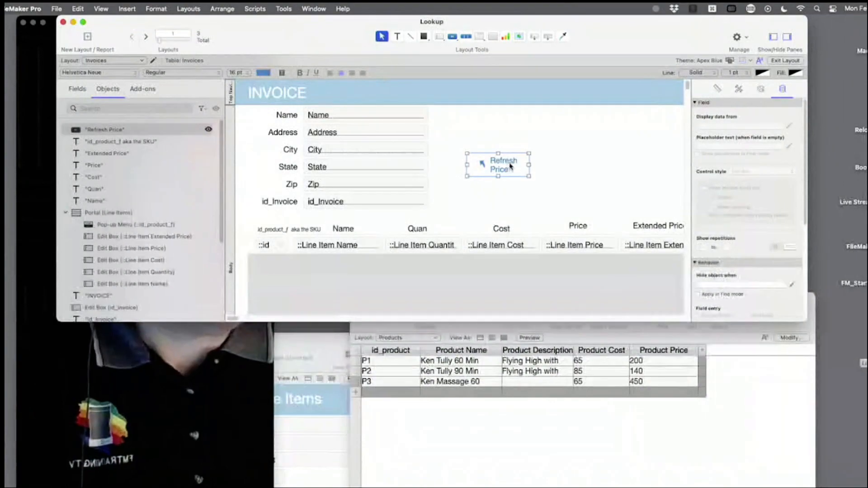
left_click(532, 157)
left_click(499, 169)
left_click_drag(529, 175, 504, 185)
- Set the button's top, left and right padding to 1 in the Appearance inspector
left_click(761, 89)
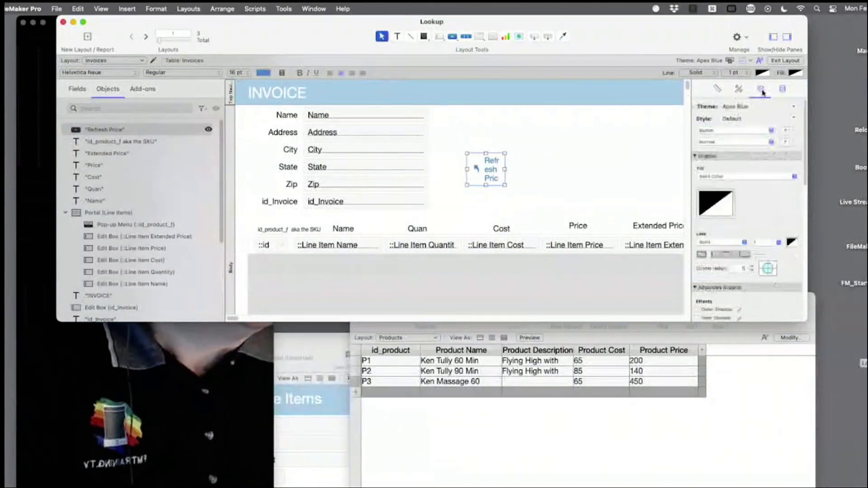
scroll(751, 263, "down", 3)
double_click(715, 257)
type("1")
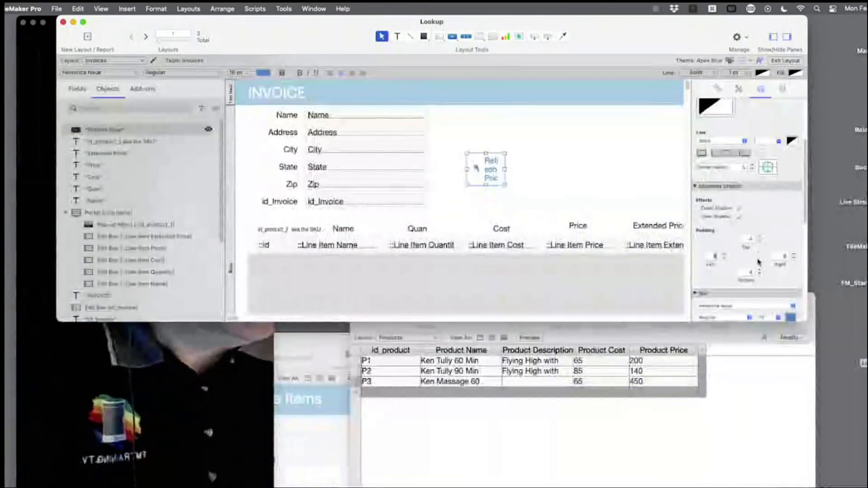
double_click(752, 239)
type("1")
double_click(780, 256)
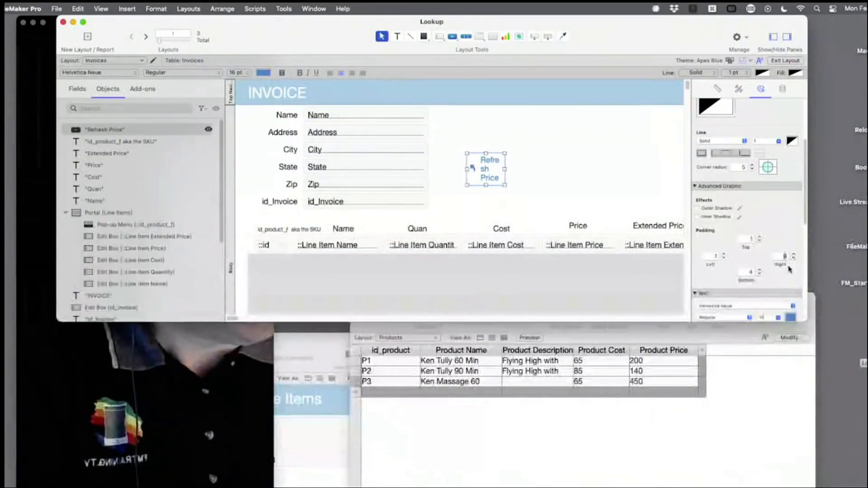
type("1")
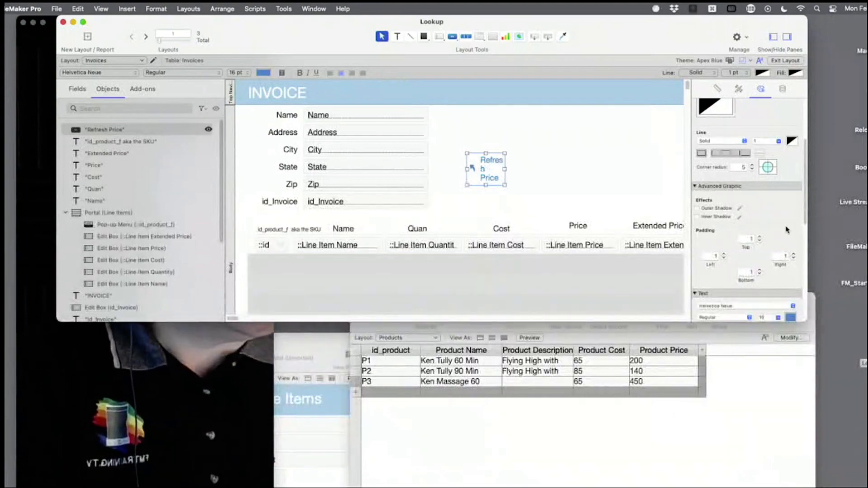
- Stretch the Refresh Price button so its label fits on one line
left_click(614, 180)
left_click(483, 174)
left_click_drag(504, 183, 529, 164)
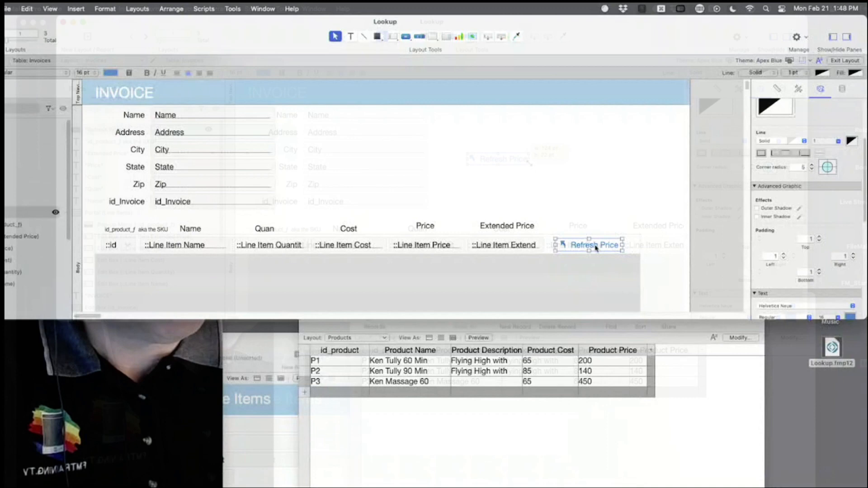
double_click(596, 247)
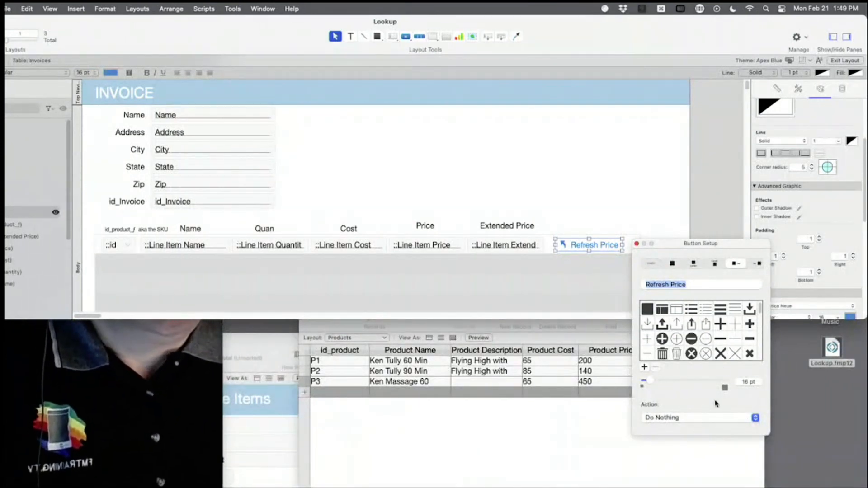
- Make the button run the single script step Relookup Field Contents
left_click(684, 423)
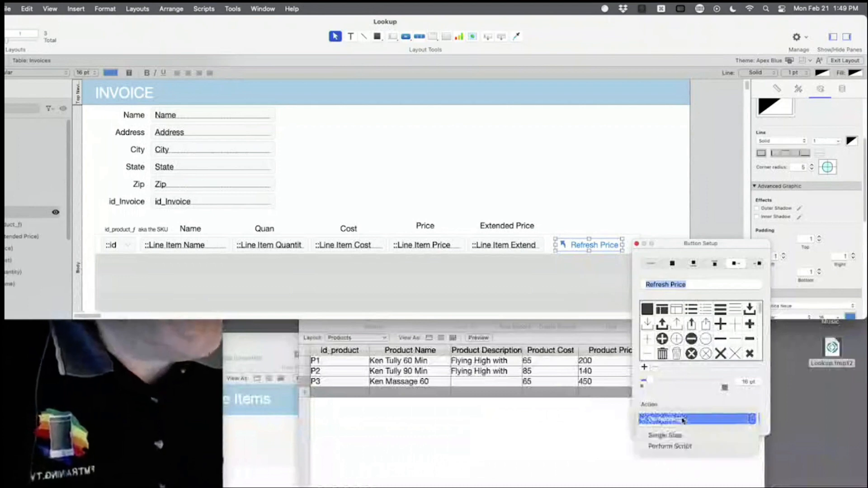
left_click(683, 435)
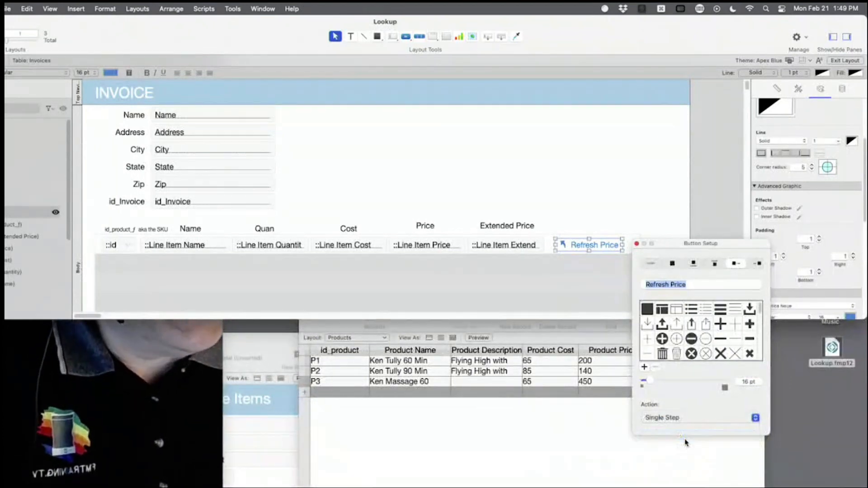
left_click(235, 47)
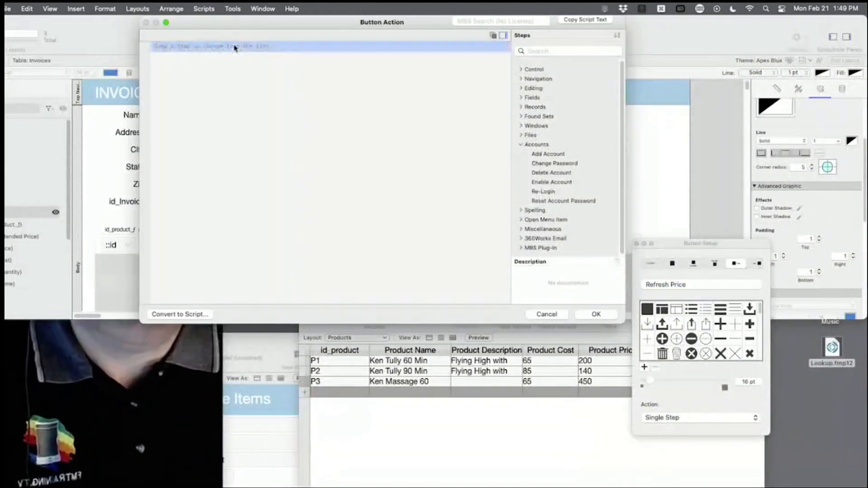
type("Relookup Field Contents")
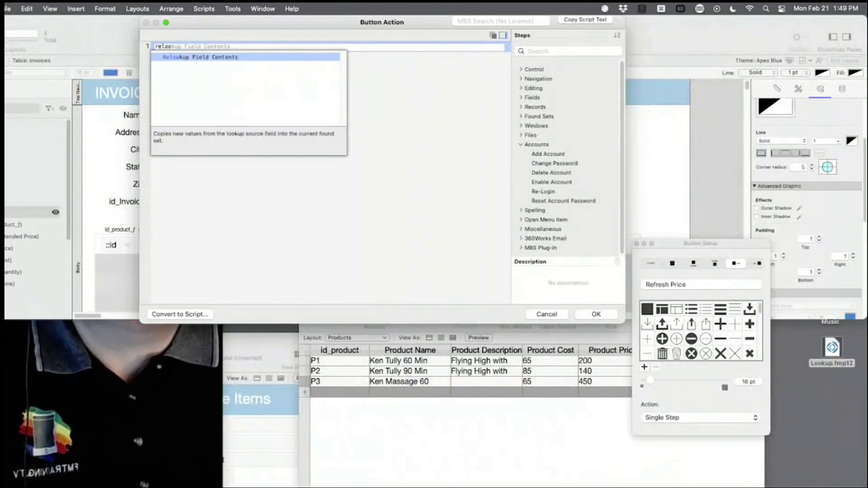
key("Return")
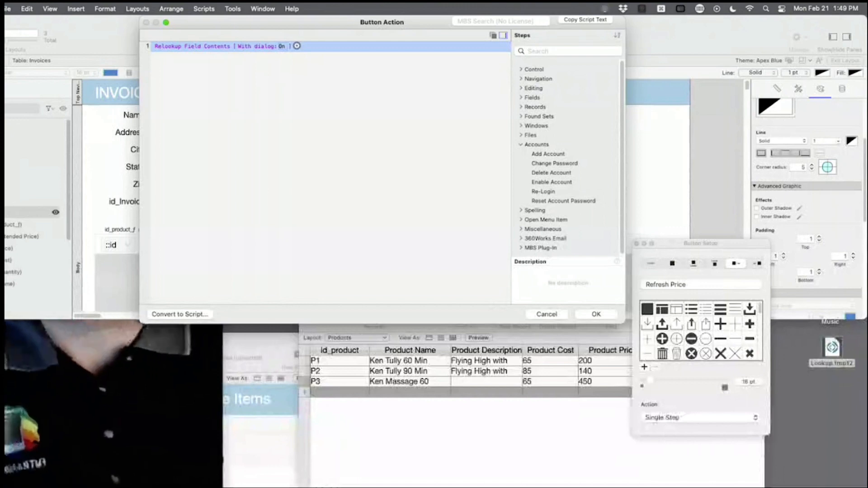
left_click_drag(265, 29, 517, 192)
left_click(204, 278)
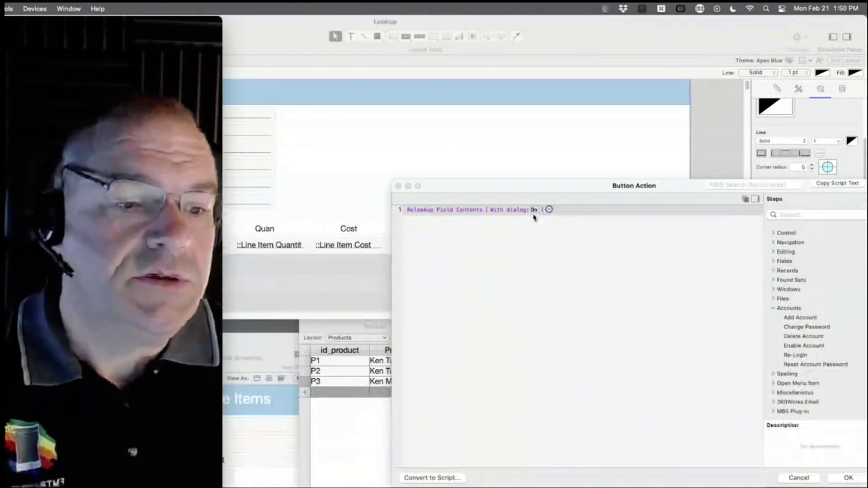
- Target the relookup at Line Items::id_product_f and save the button action
left_click(541, 211)
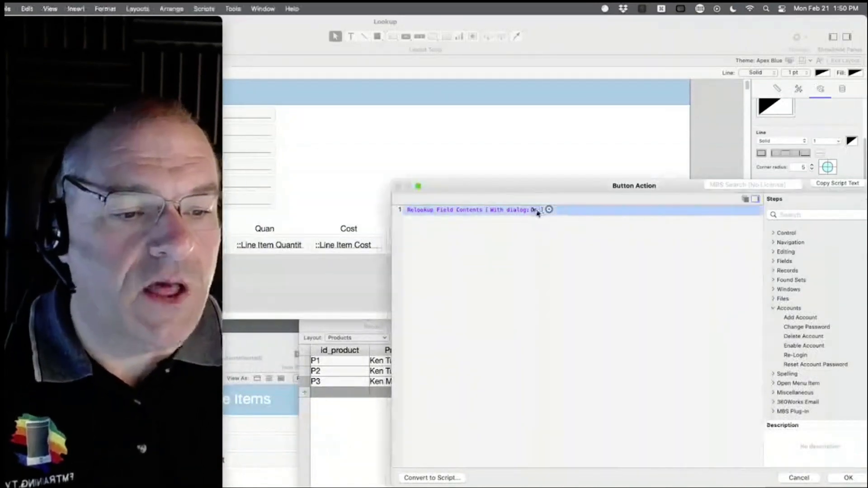
left_click(554, 210)
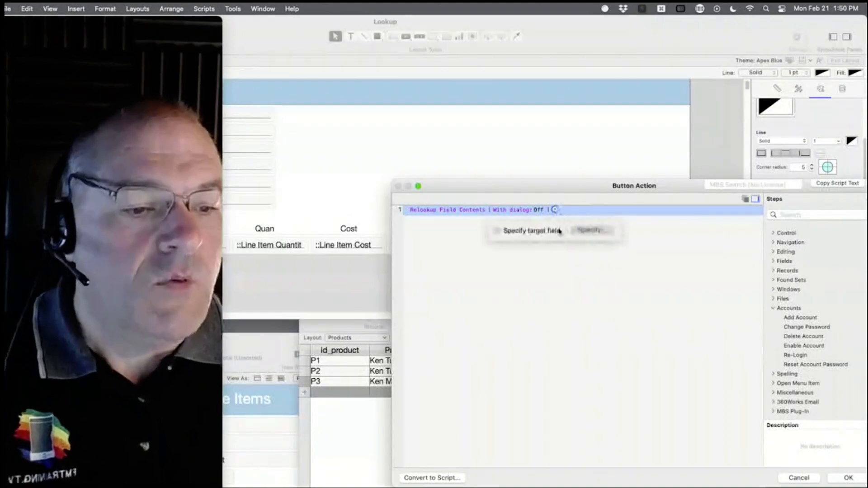
left_click(534, 231)
left_click(382, 132)
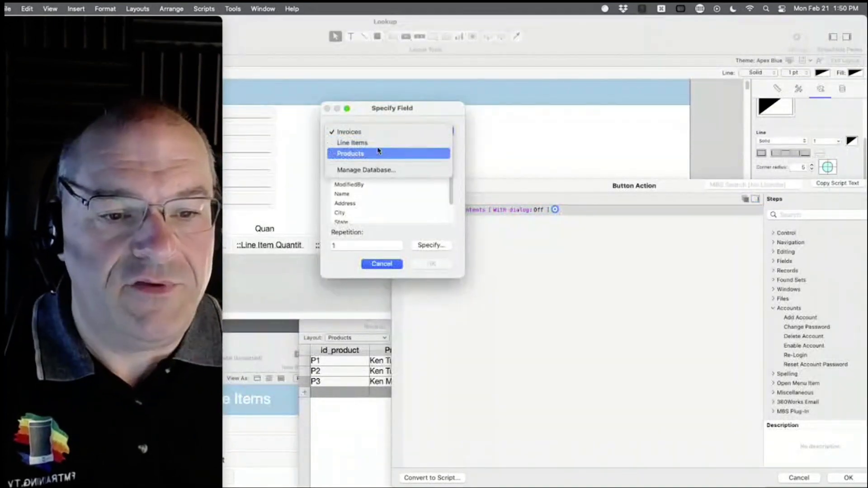
left_click(378, 142)
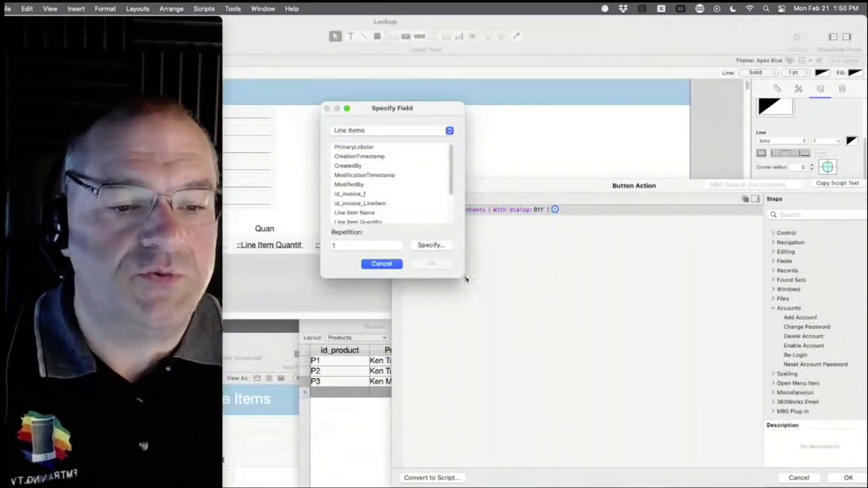
left_click_drag(467, 279, 504, 379)
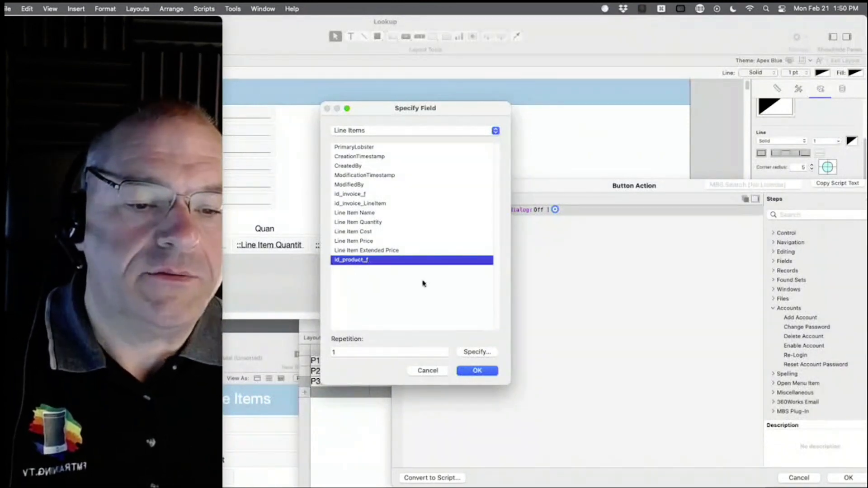
left_click(477, 370)
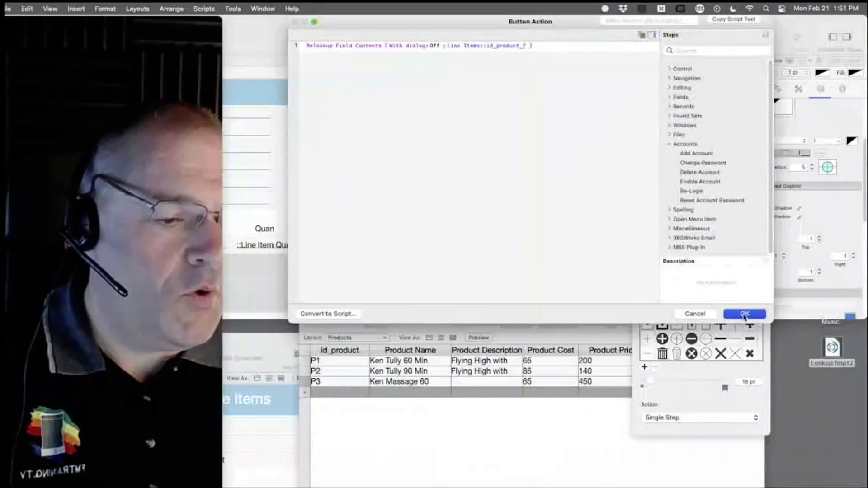
left_click(745, 314)
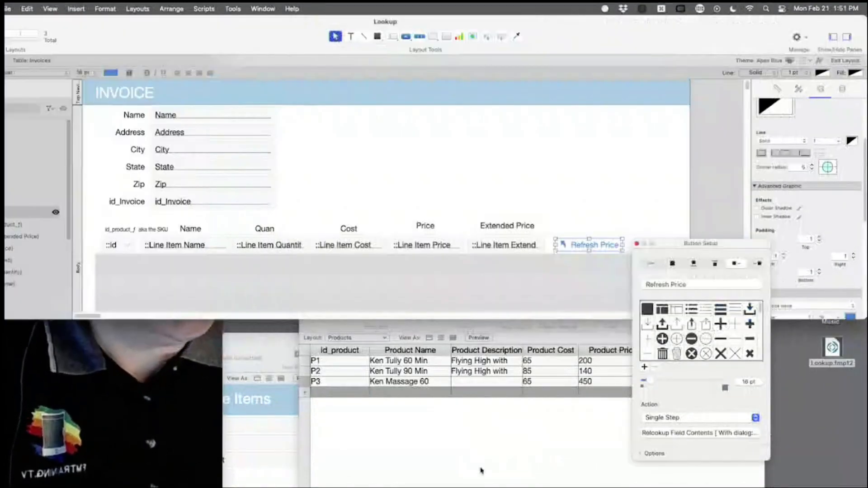
- In Browse mode, change P3's price to 1000 and pull it in with Refresh Price
left_click_drag(678, 253, 809, 255)
key("super+b")
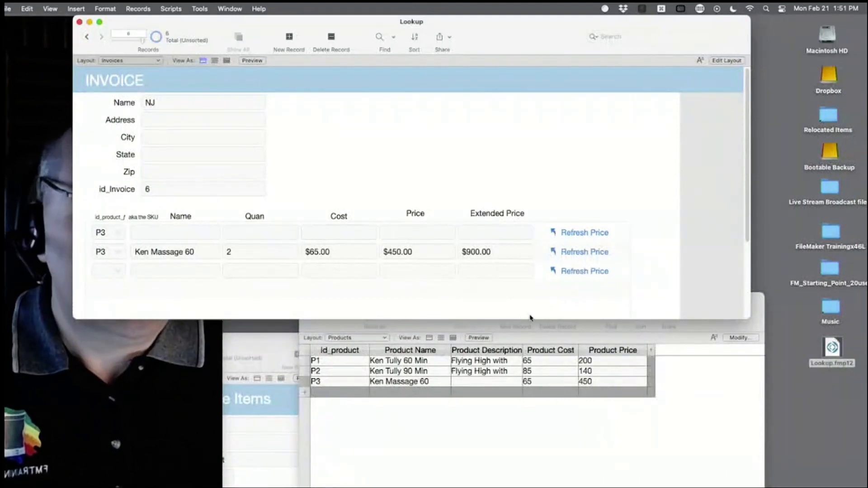
left_click(582, 376)
left_click(605, 382)
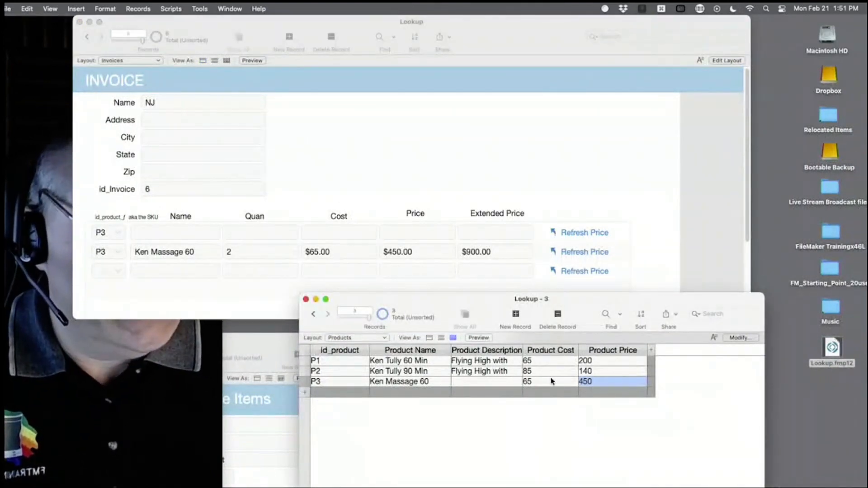
type("1000")
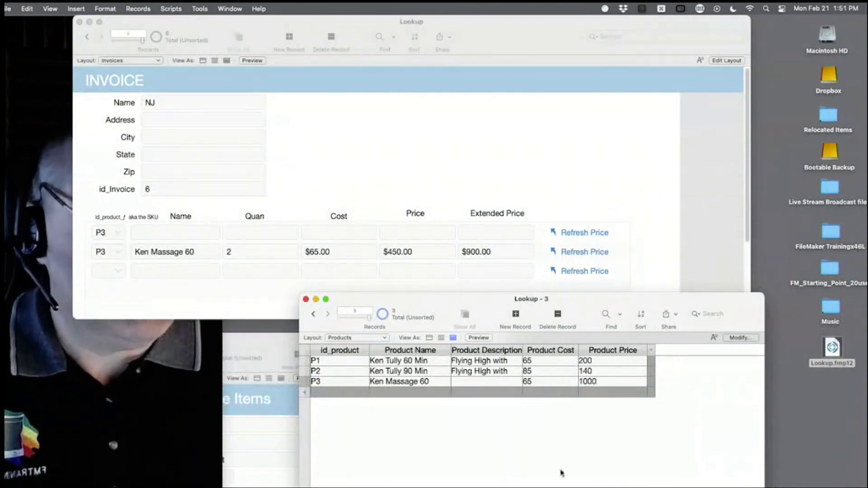
left_click(606, 181)
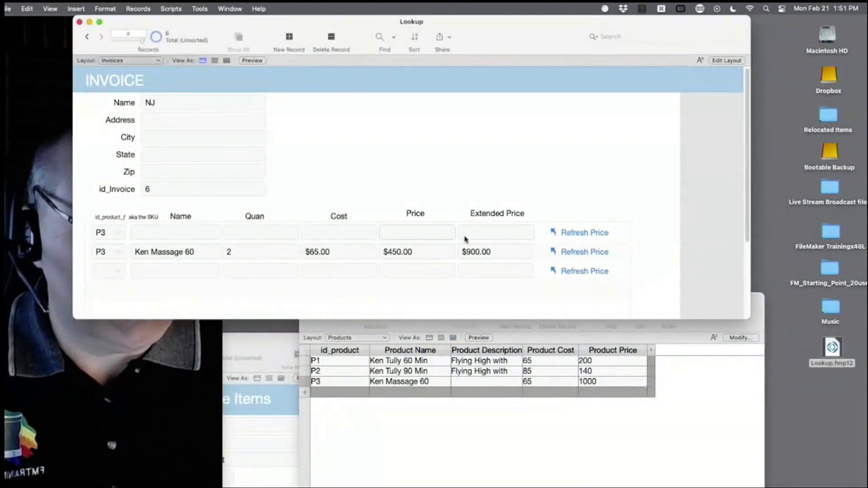
left_click(586, 253)
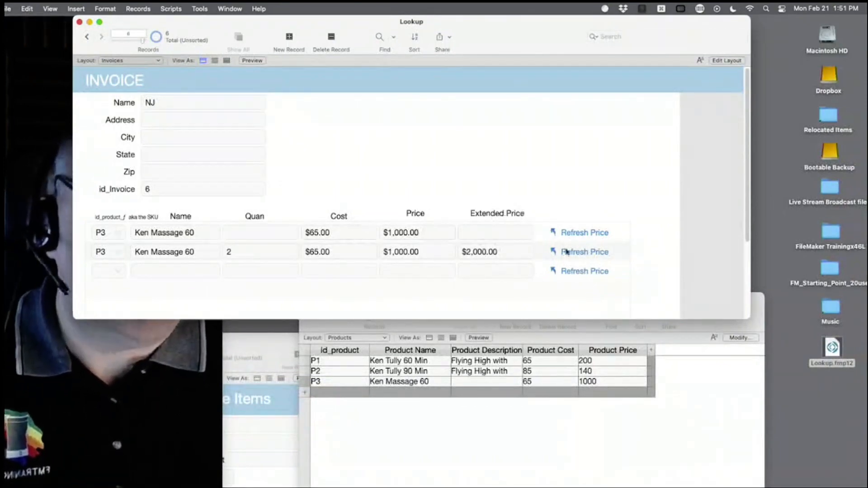
- Switch line item row 1's product to P1
left_click(508, 430)
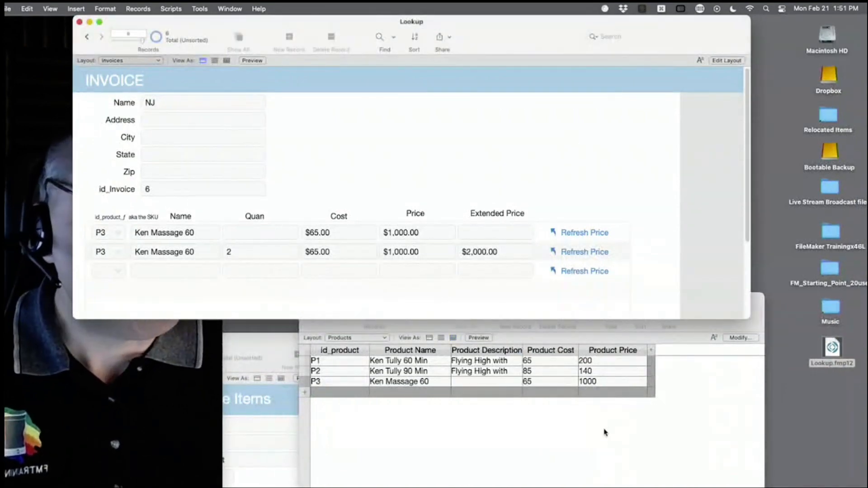
left_click(108, 233)
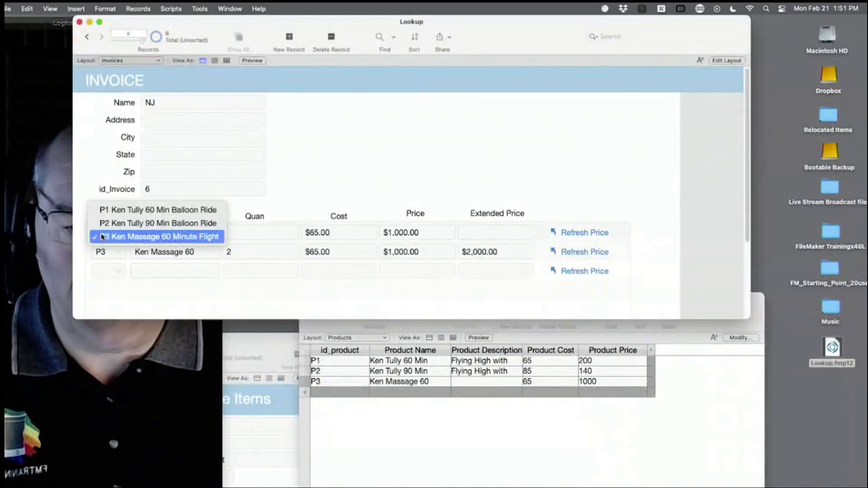
left_click(108, 209)
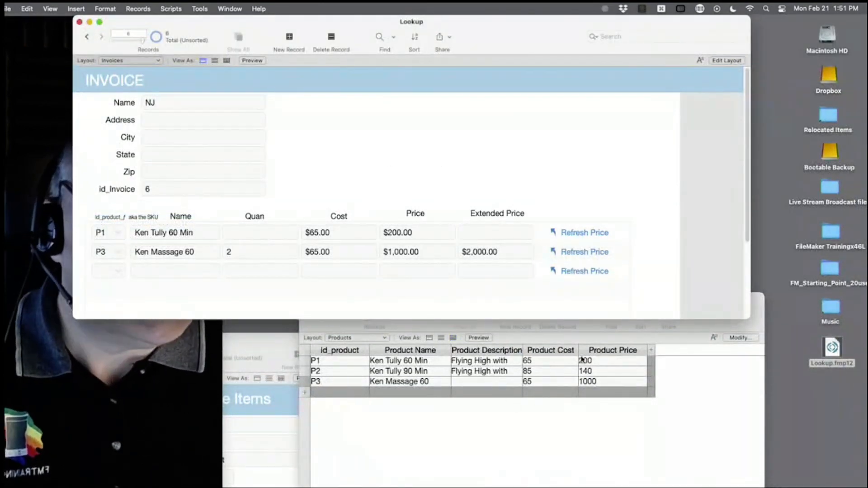
- Change P3's Product Price to 1200 in the Products window
left_click(597, 365)
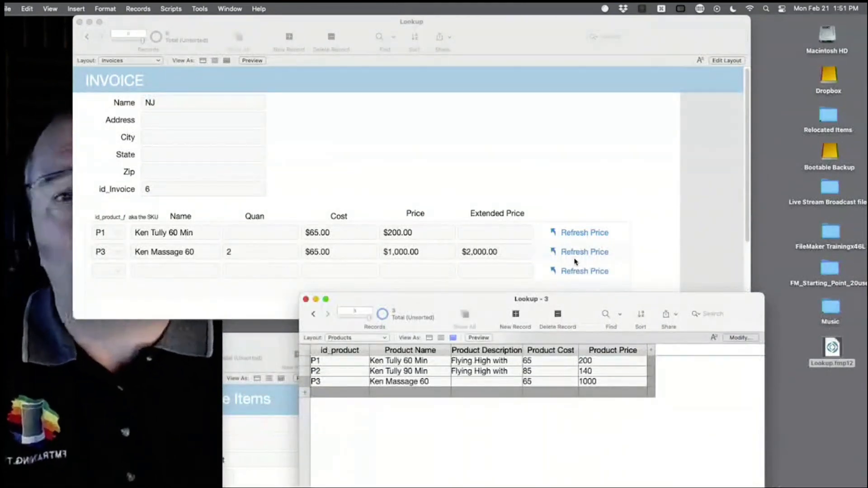
left_click_drag(374, 20, 500, 8)
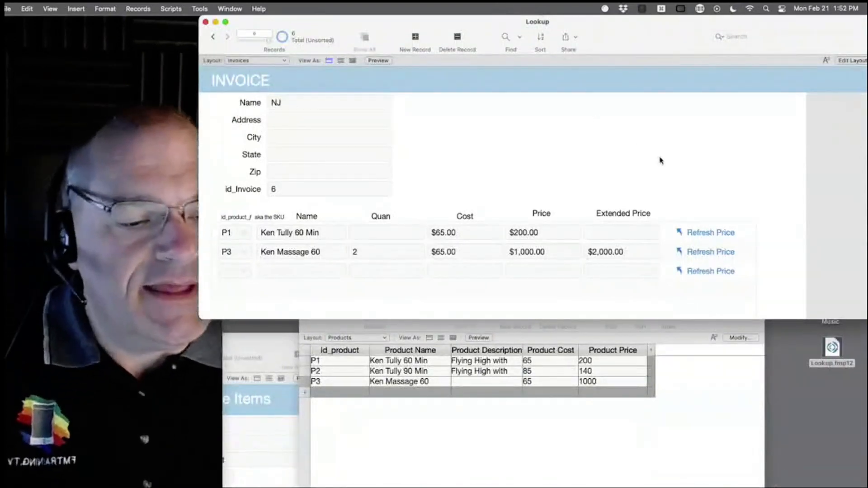
left_click(598, 382)
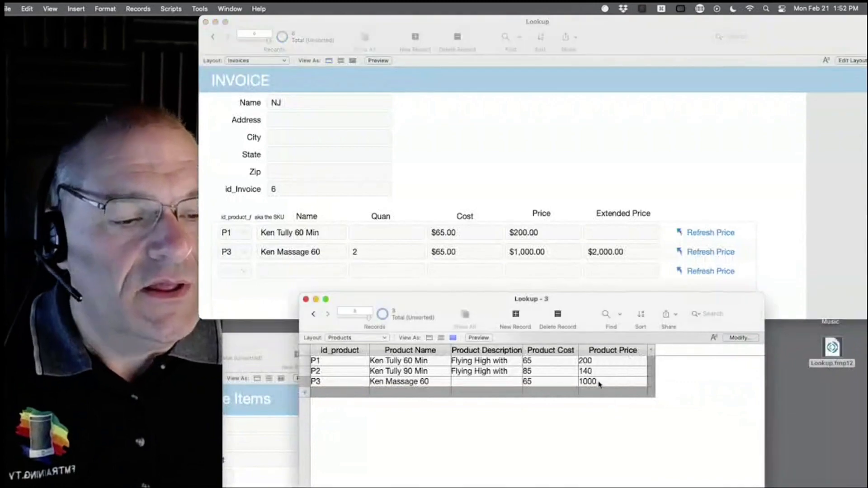
type("1")
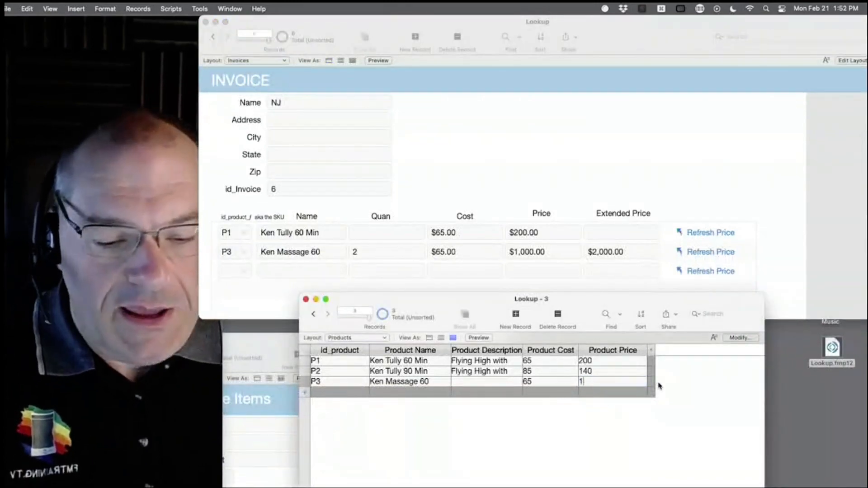
type("100")
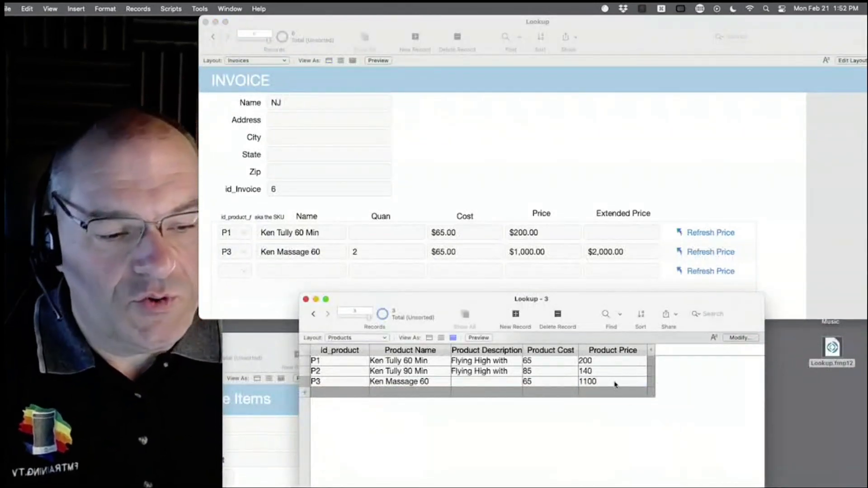
left_click_drag(614, 384, 533, 374)
type("1200")
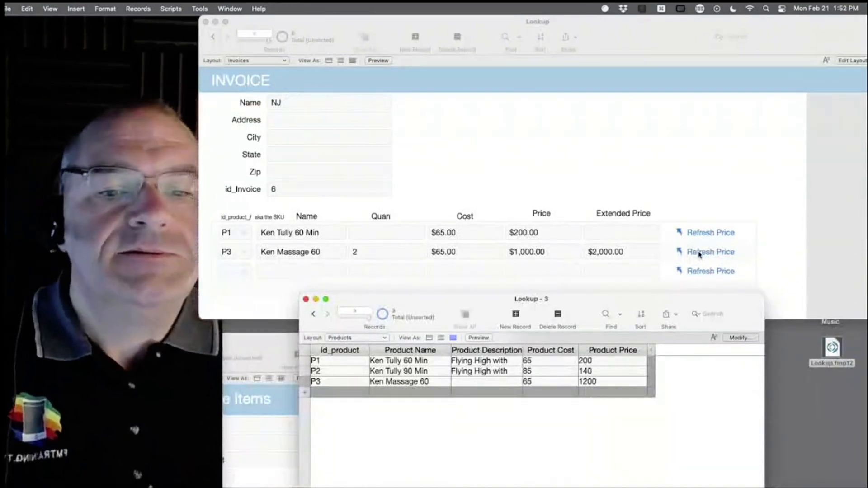
left_click(565, 136)
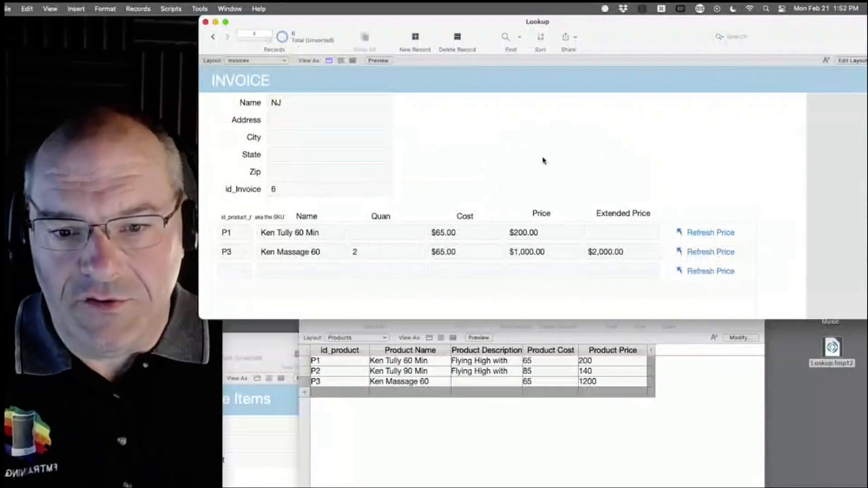
- Create a new Status text field in the invoice table
key("super+shift+d")
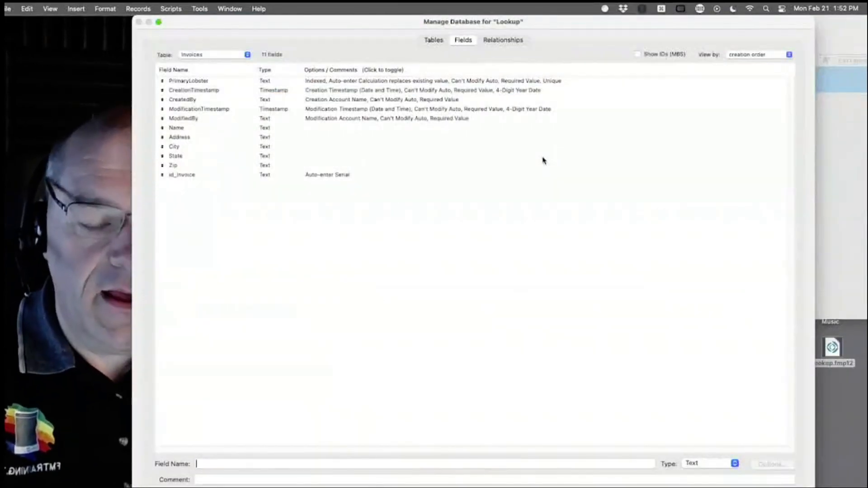
type("Status")
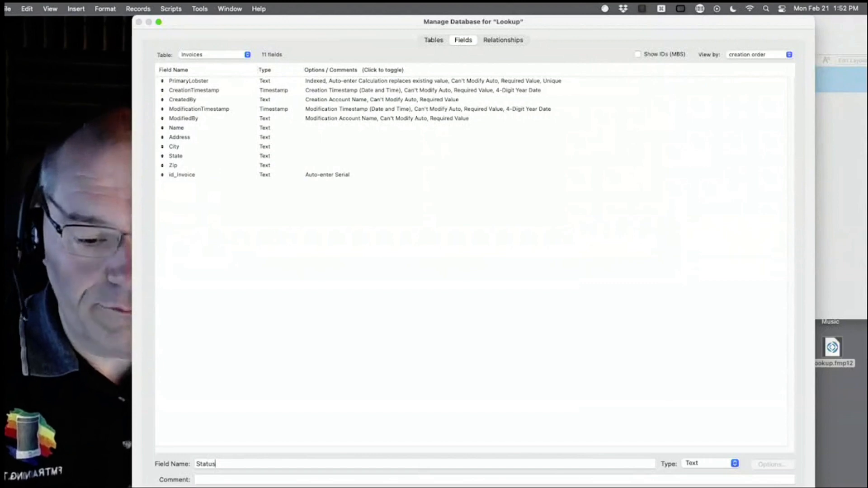
key("Return")
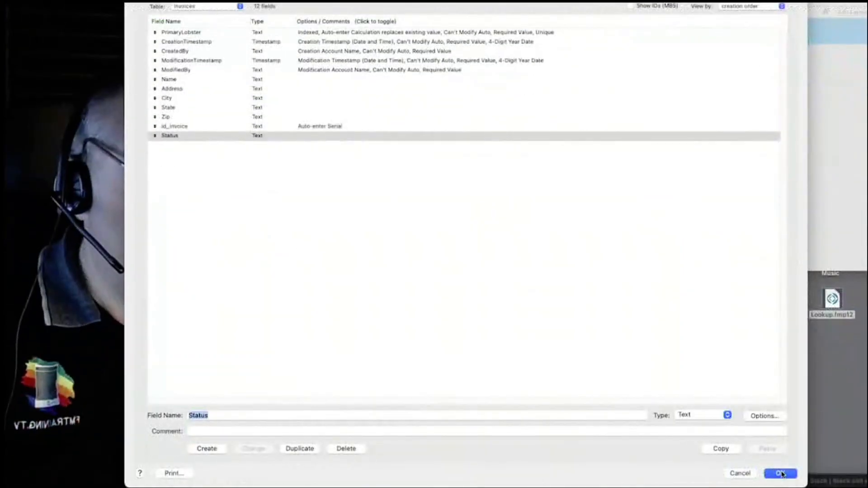
left_click(781, 474)
- In Layout mode, move the Status field and its label to the layout's top
scroll(472, 207, "down", 3)
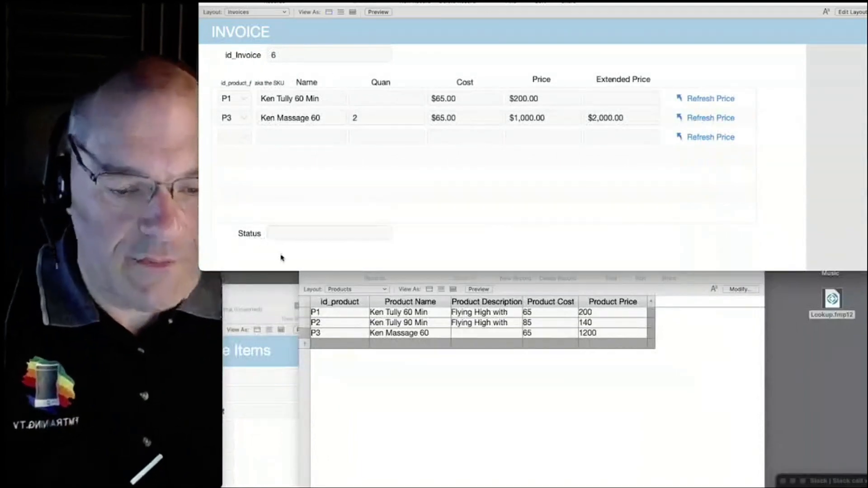
key("super+l")
left_click(180, 248)
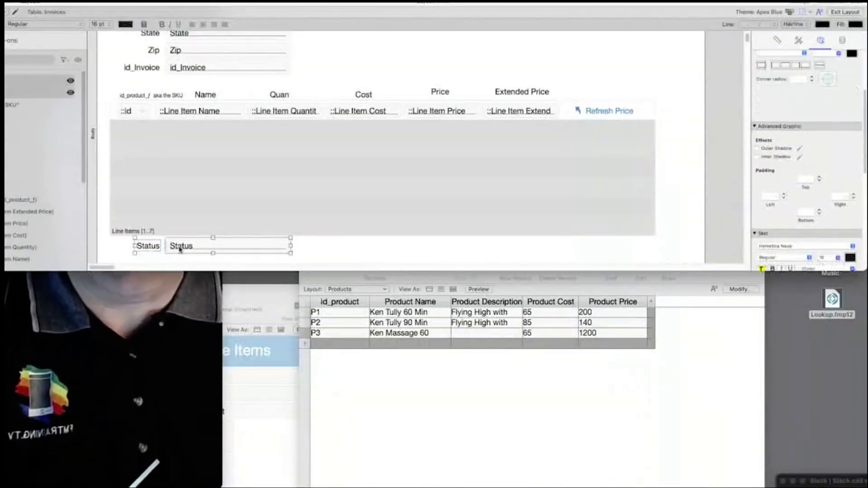
left_click_drag(180, 248, 405, 48)
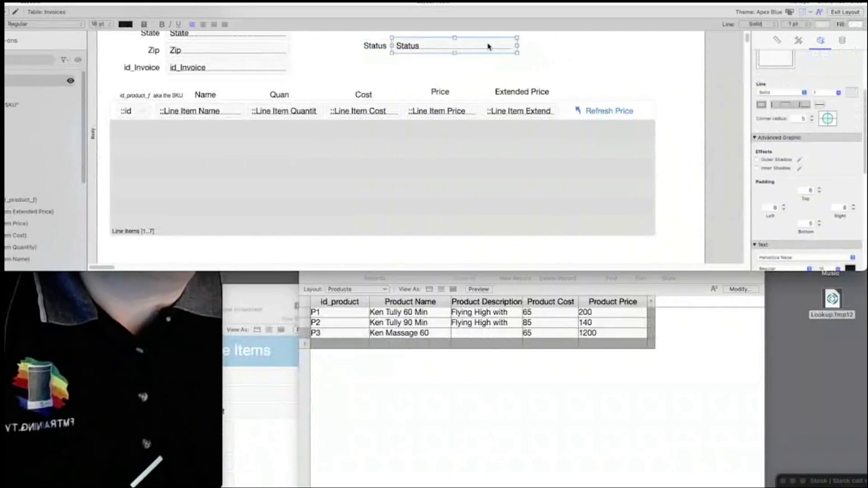
scroll(846, 55, "up", 4)
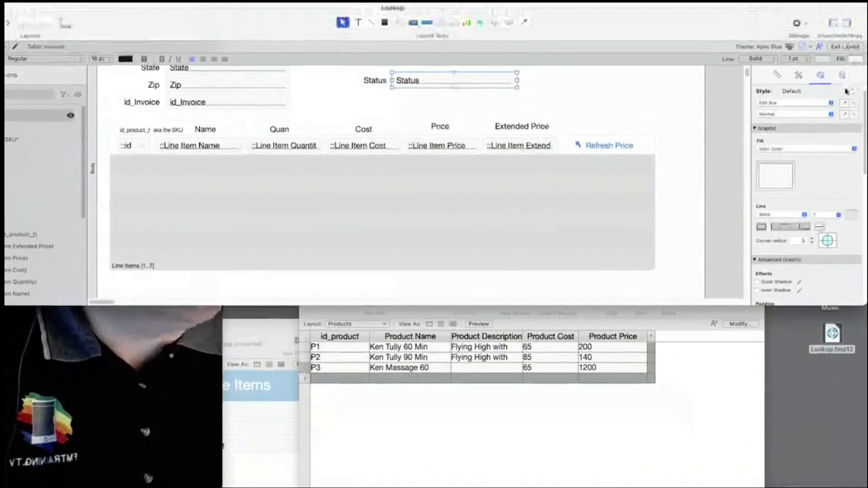
- Set the Status field's control style to Pop-up Menu in the Data inspector
left_click(843, 42)
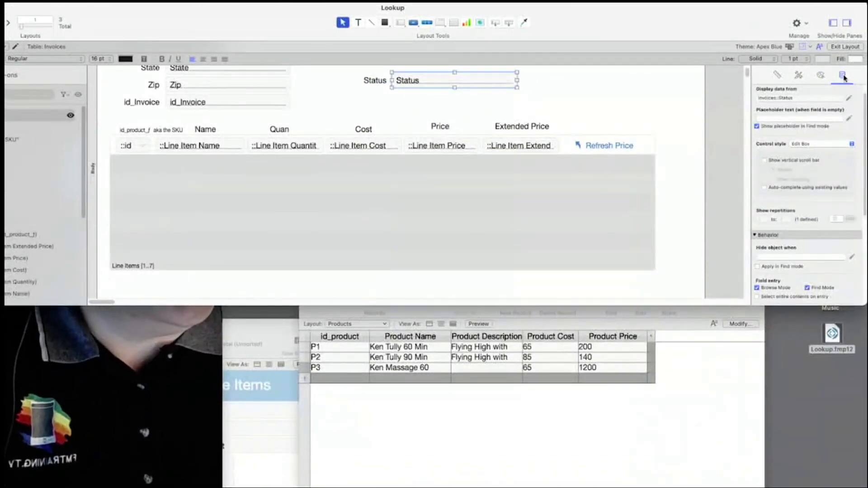
left_click(817, 143)
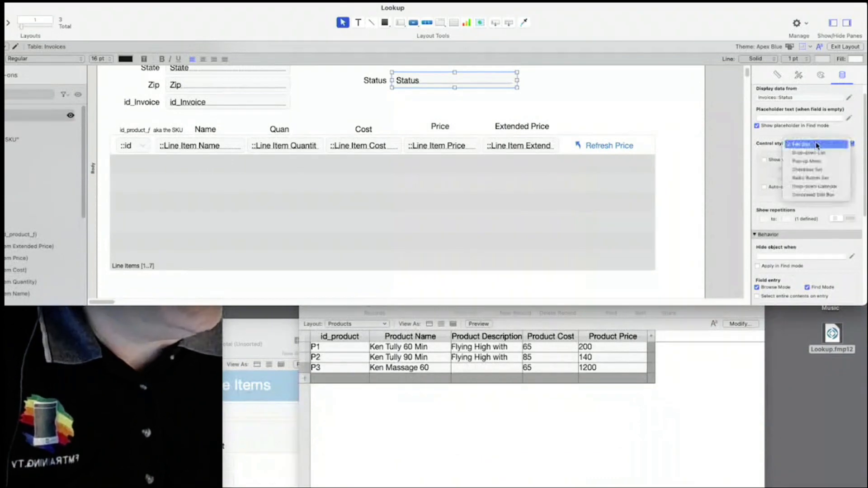
left_click(821, 144)
left_click(823, 143)
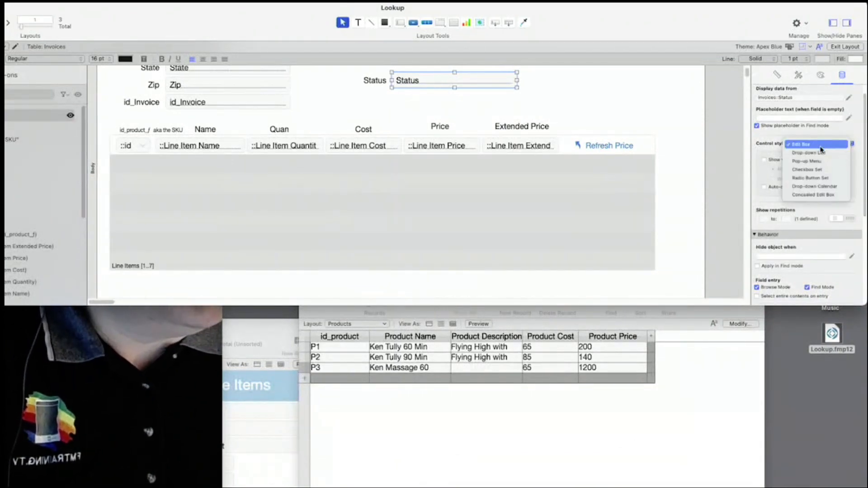
left_click(822, 161)
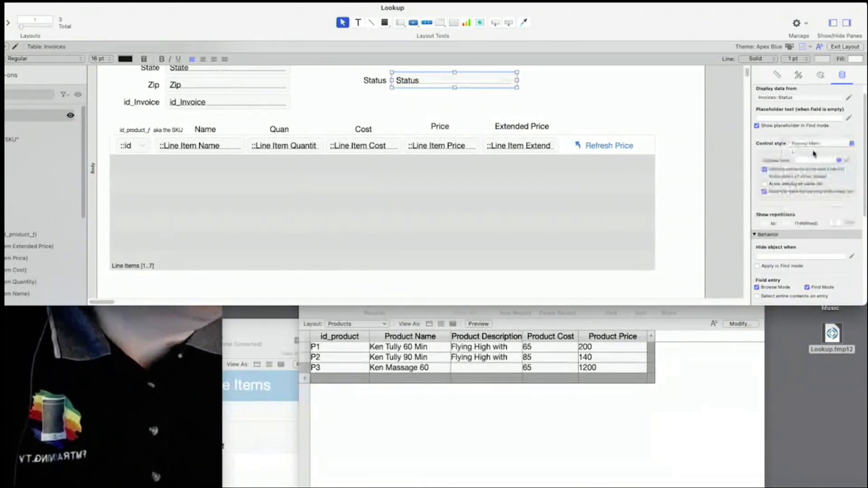
left_click(839, 160)
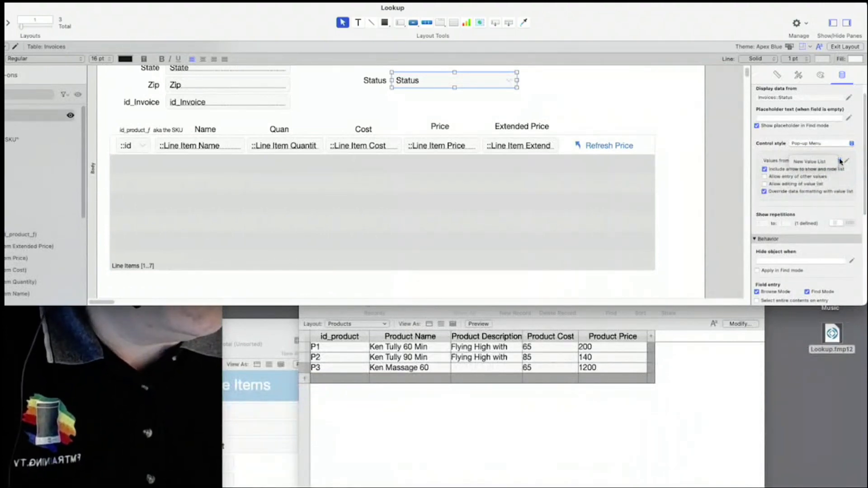
- Rename the existing New Value List to Available Product
left_click(849, 162)
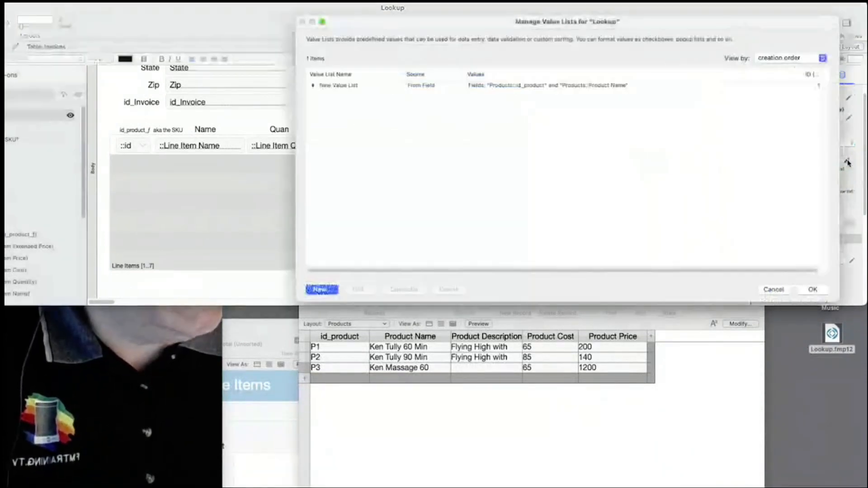
left_click(351, 86)
left_click(360, 290)
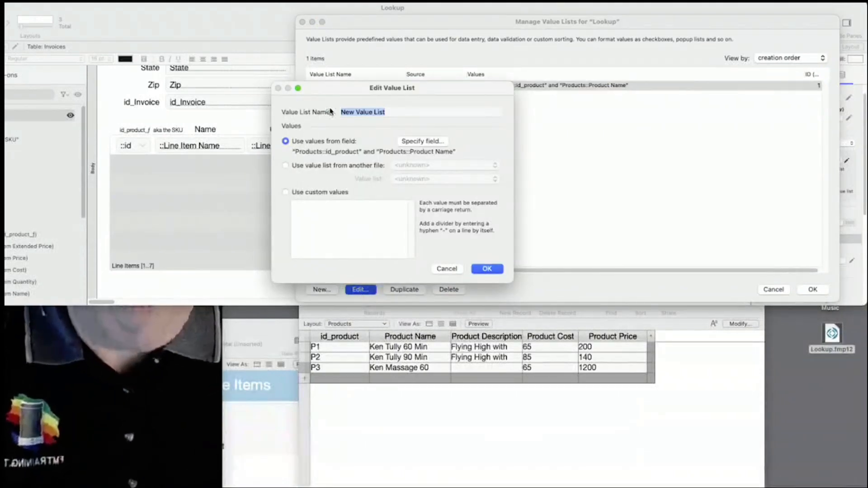
type("Product")
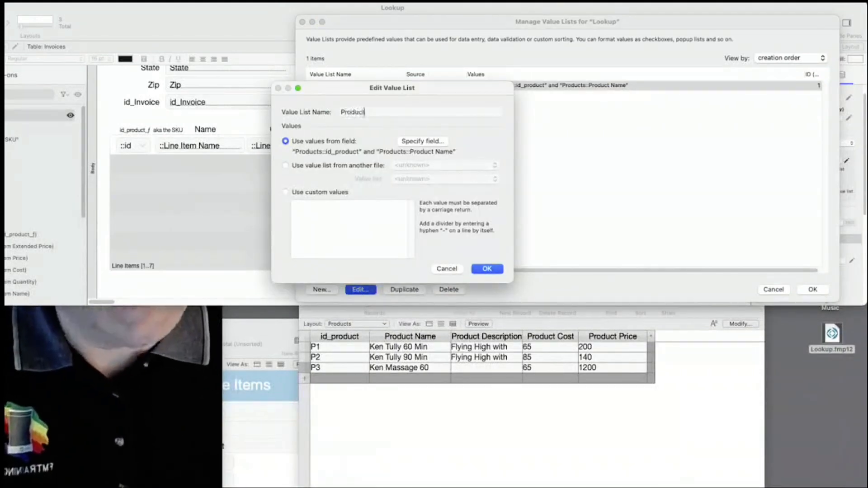
key("super+a")
type("Av")
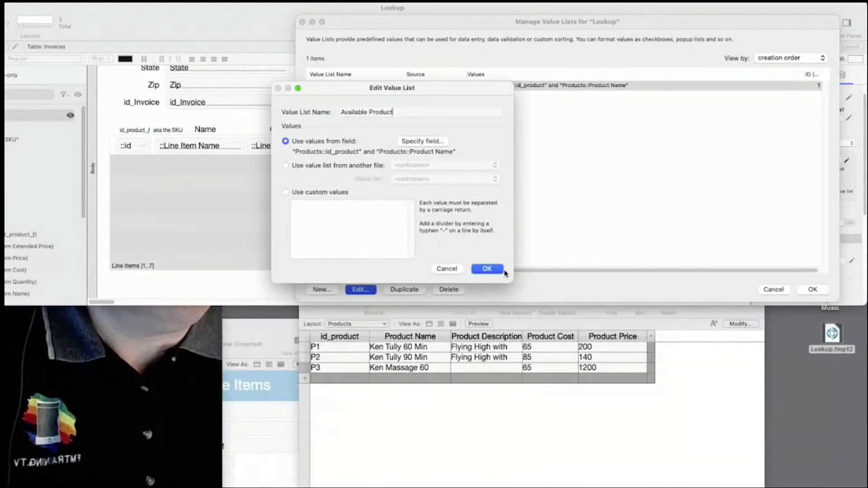
left_click(497, 268)
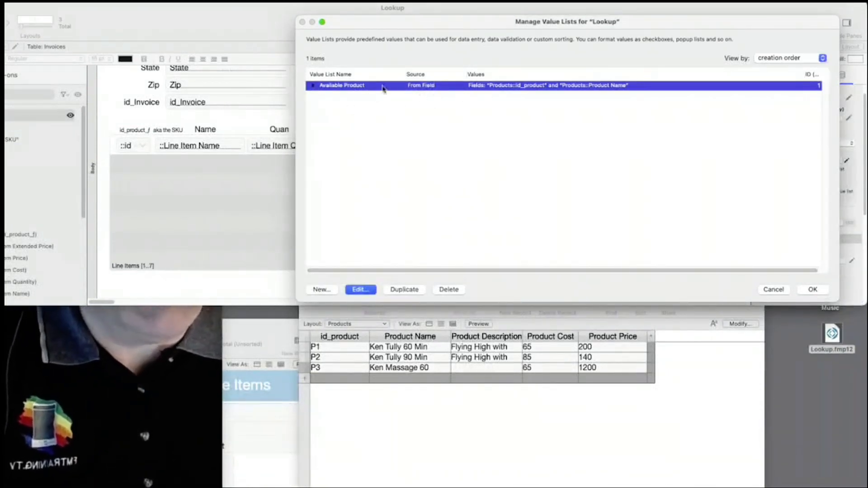
- Create the custom Status of Invoice list (Preliminary, Active, Paid), then check the Status pop-up in Browse mode
left_click(321, 290)
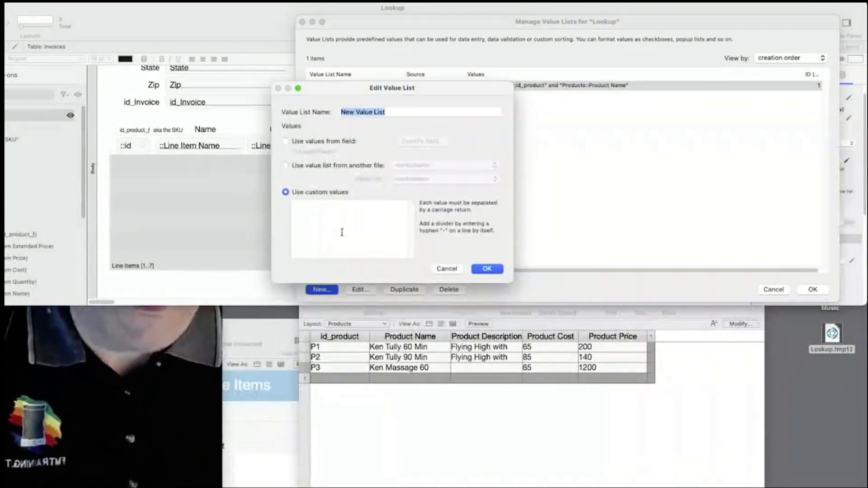
type("Status of Invoice")
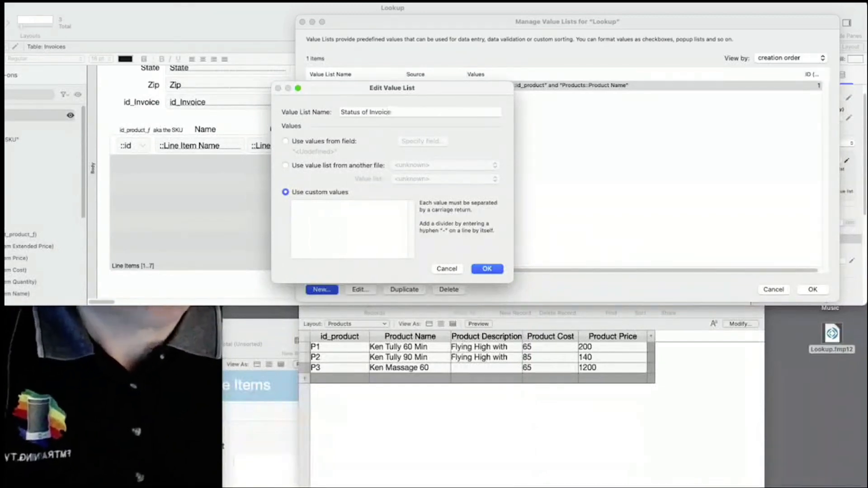
left_click(334, 216)
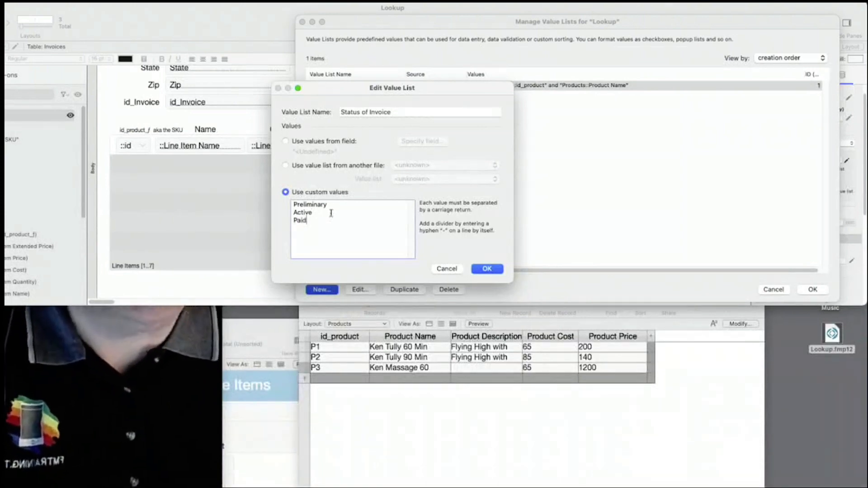
left_click(486, 269)
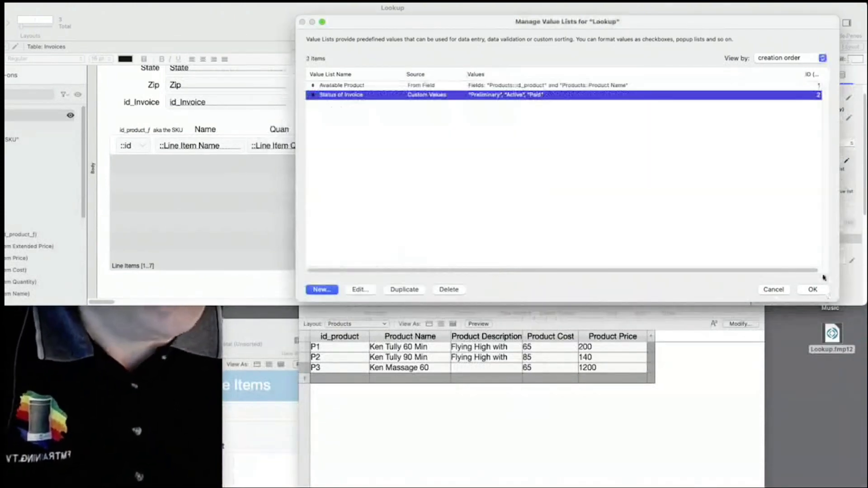
left_click(811, 289)
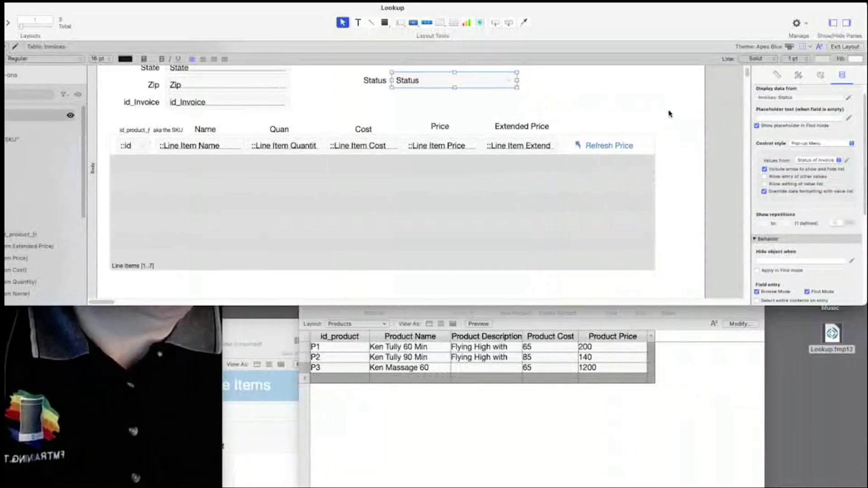
key("super+b")
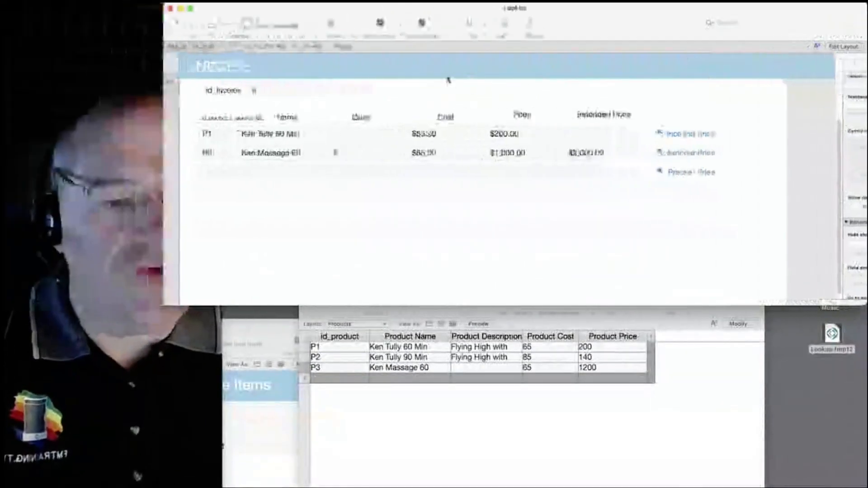
left_click(520, 154)
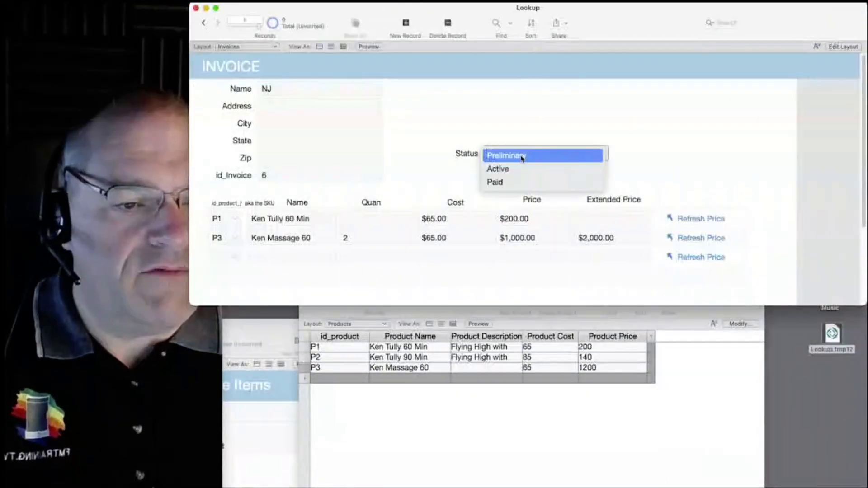
- Make the Invoices Status field auto-enter 'Preliminary' via Manage Database field options
left_click(535, 156)
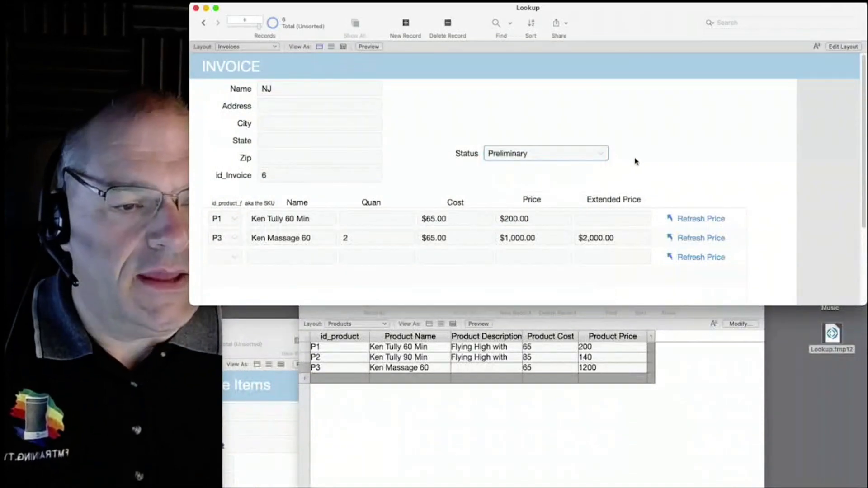
key("super+shift+d")
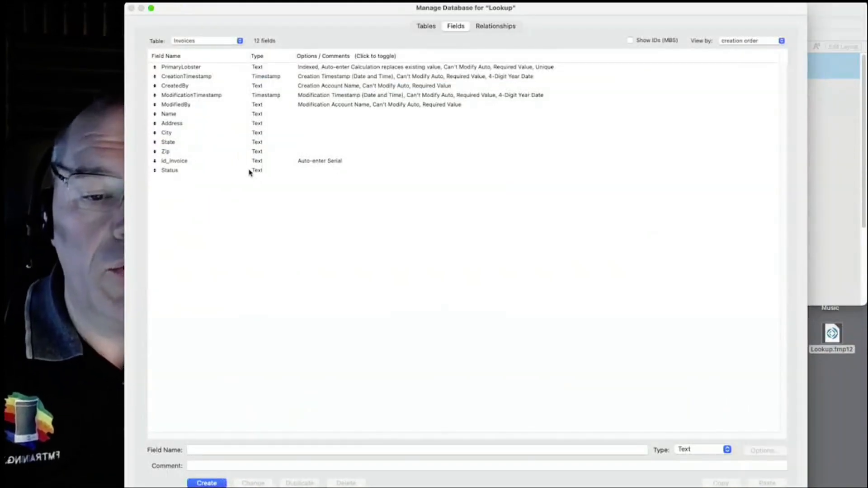
double_click(259, 170)
left_click(452, 266)
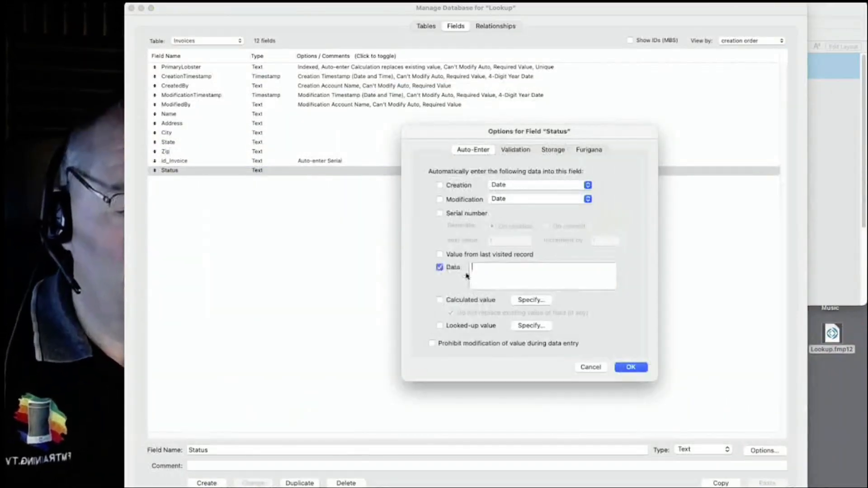
type("Prelim")
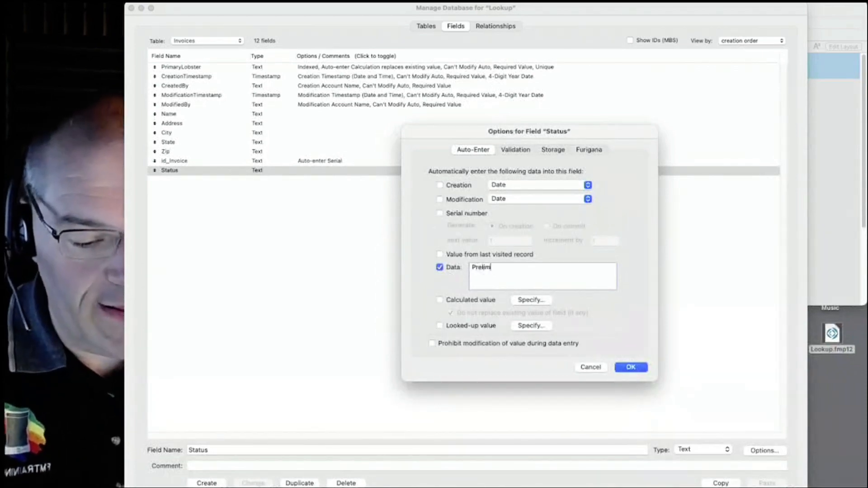
type("inary")
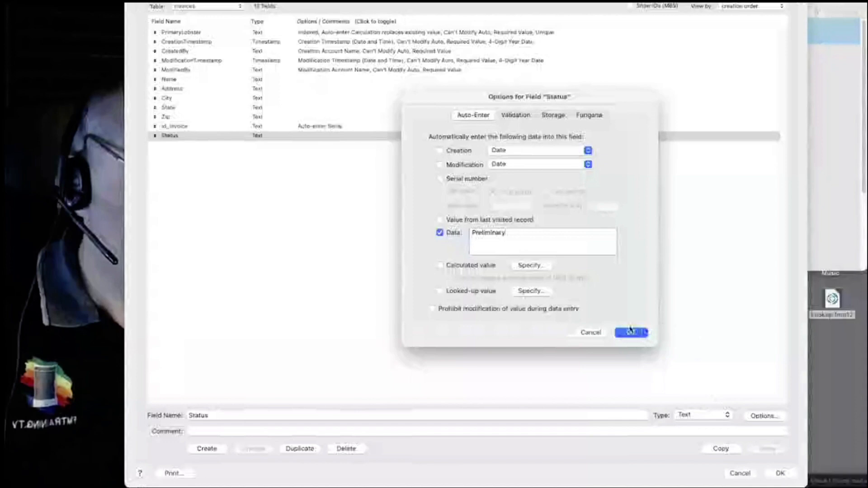
left_click(632, 367)
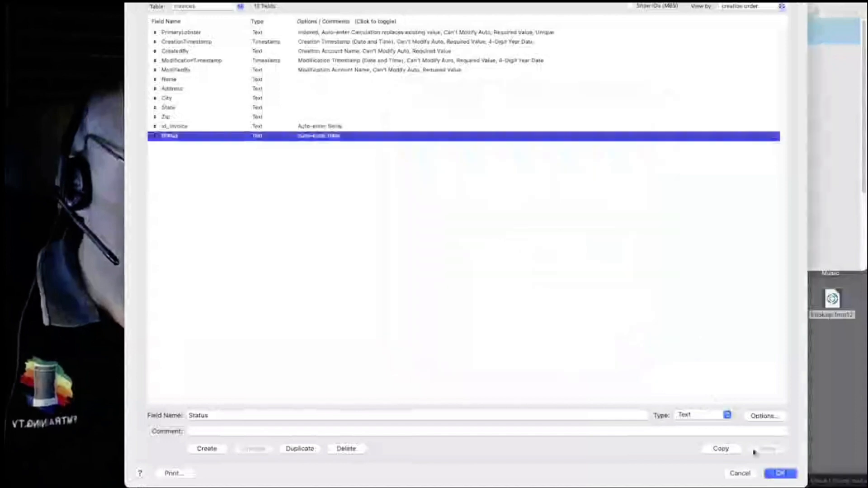
left_click(779, 474)
- Create invoice 7, confirm Status defaults to Preliminary, and enter the customer's name
key("super+n")
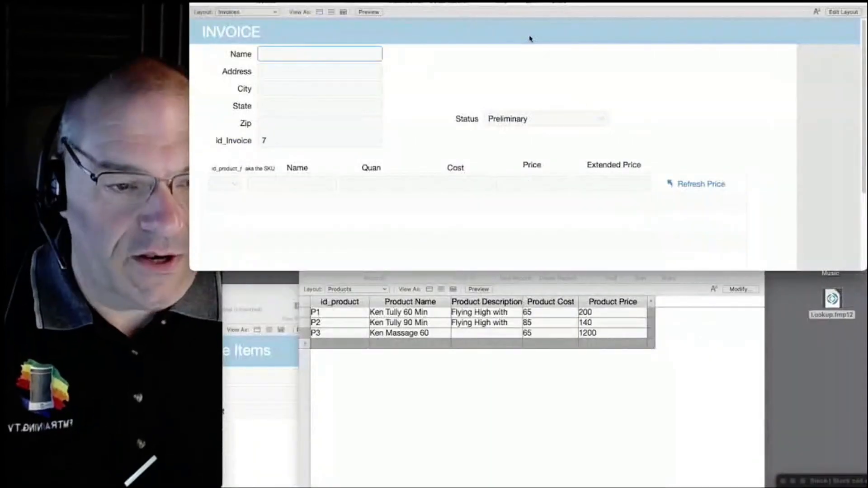
left_click(531, 117)
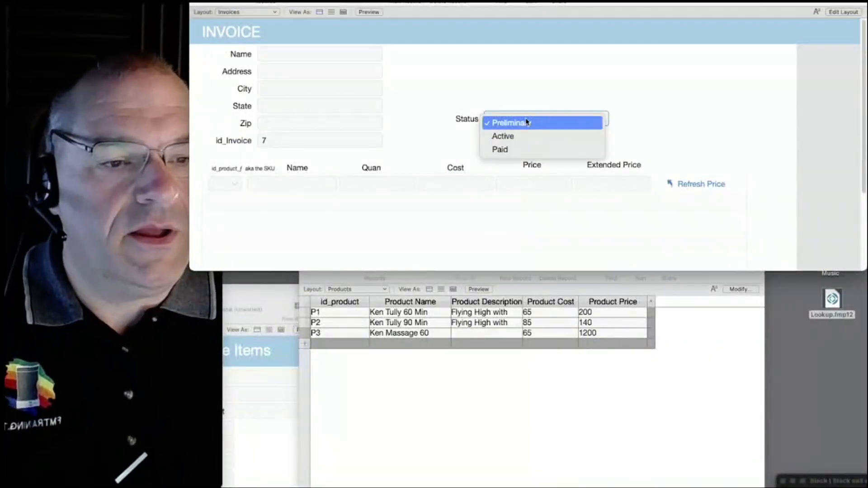
left_click(545, 120)
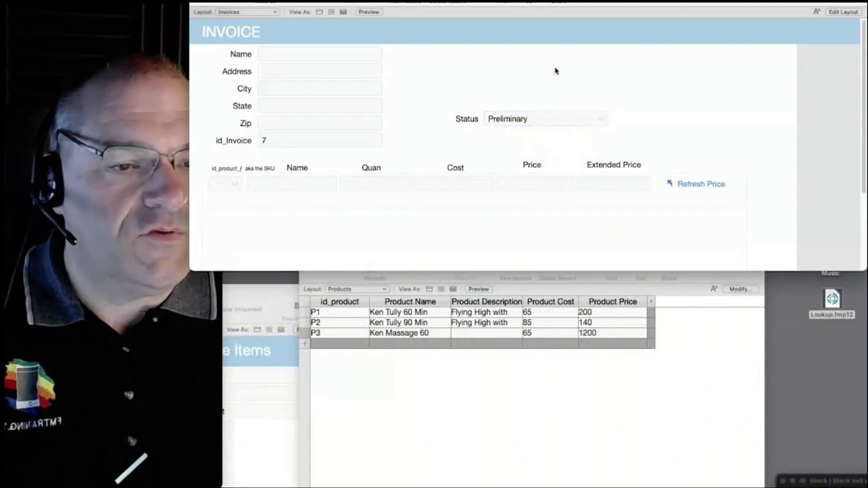
left_click(550, 121)
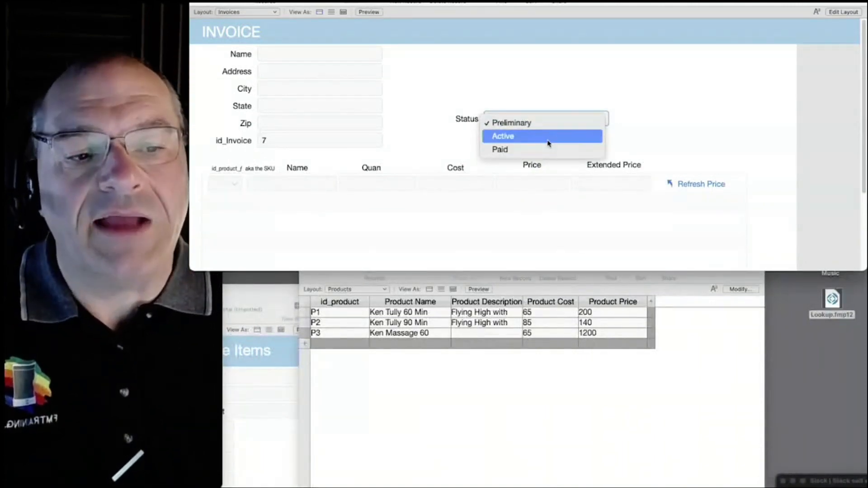
left_click(548, 90)
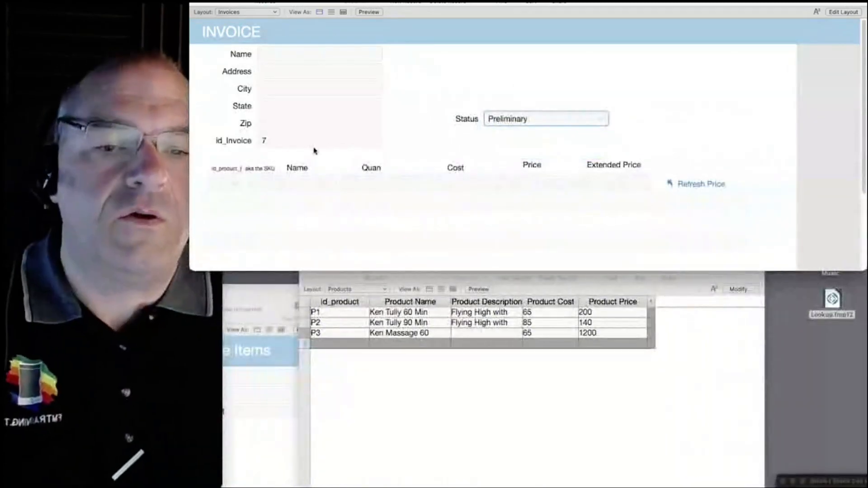
left_click(282, 53)
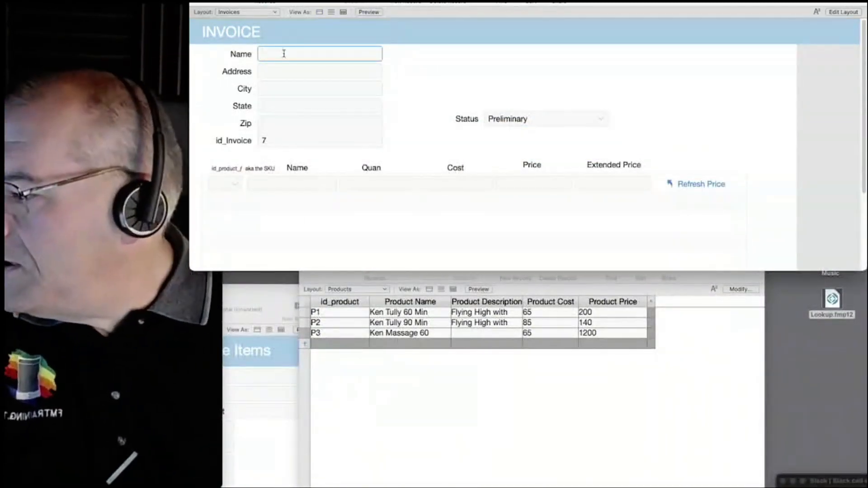
type("David")
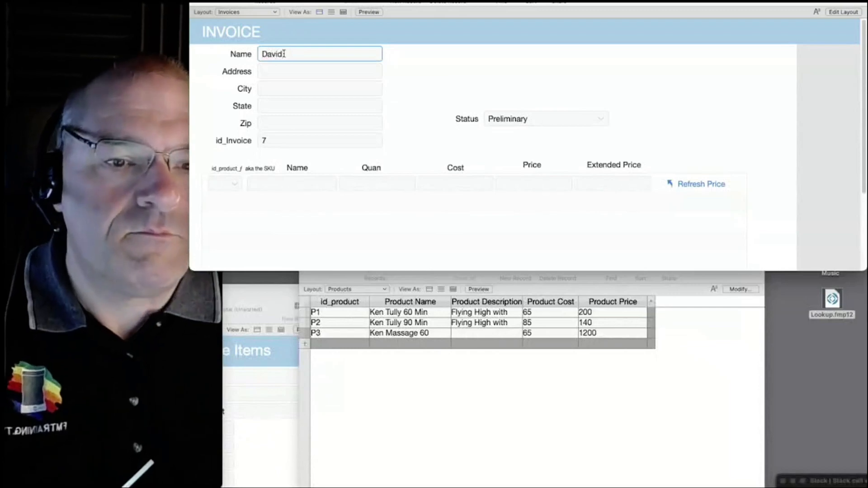
left_click(443, 80)
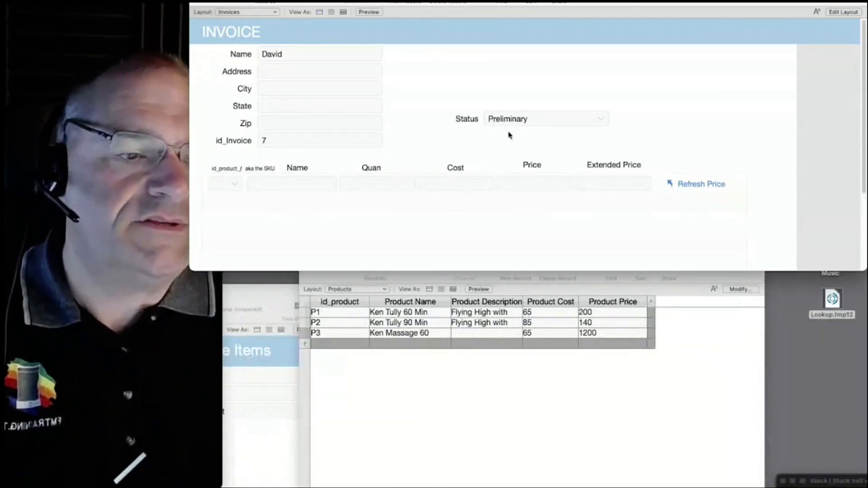
left_click(231, 184)
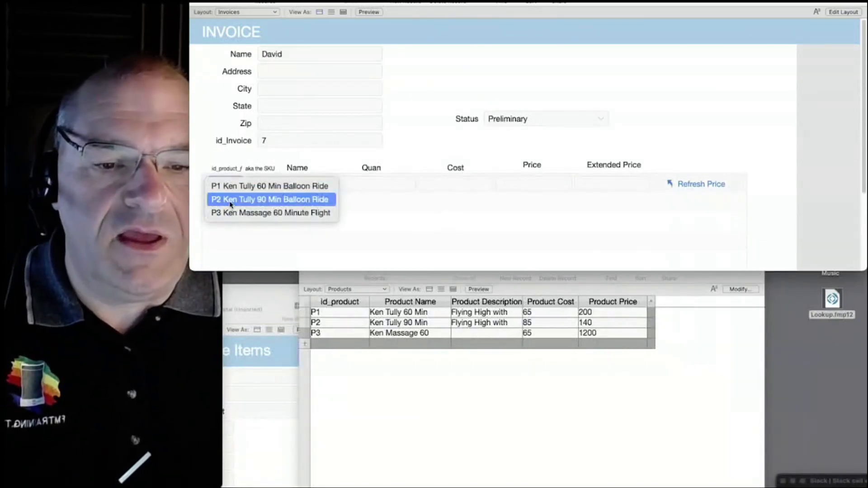
key("Return")
left_click(636, 114)
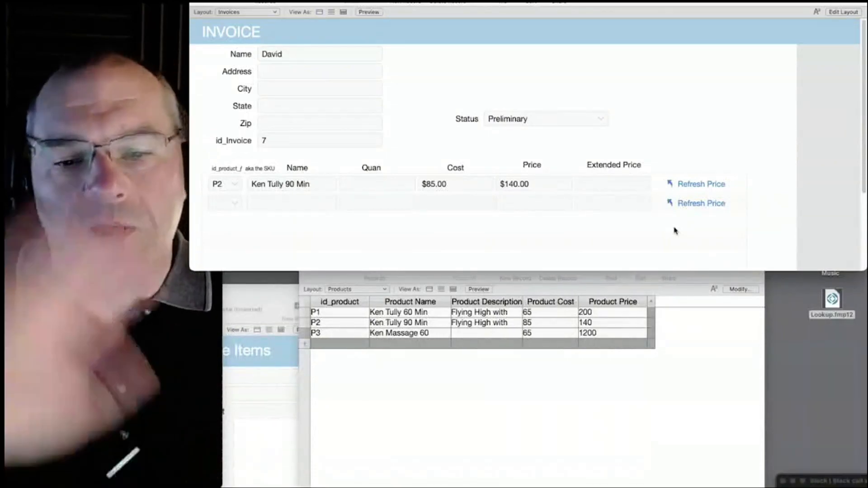
left_click(545, 123)
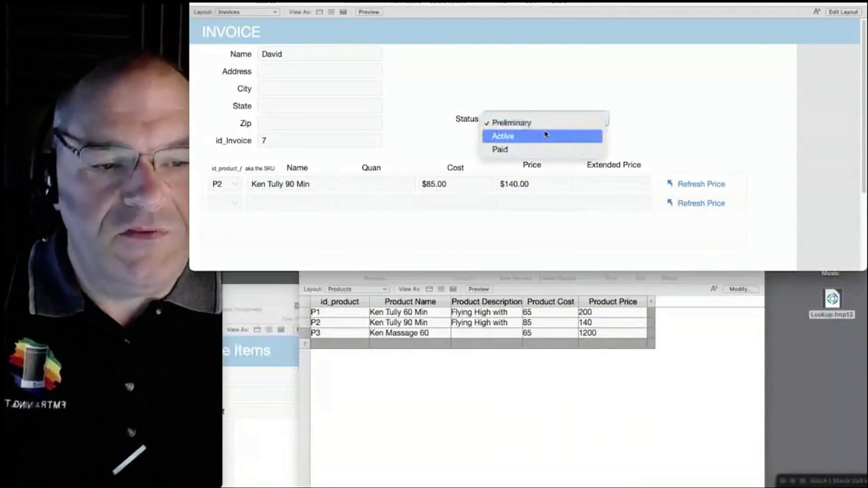
left_click(546, 140)
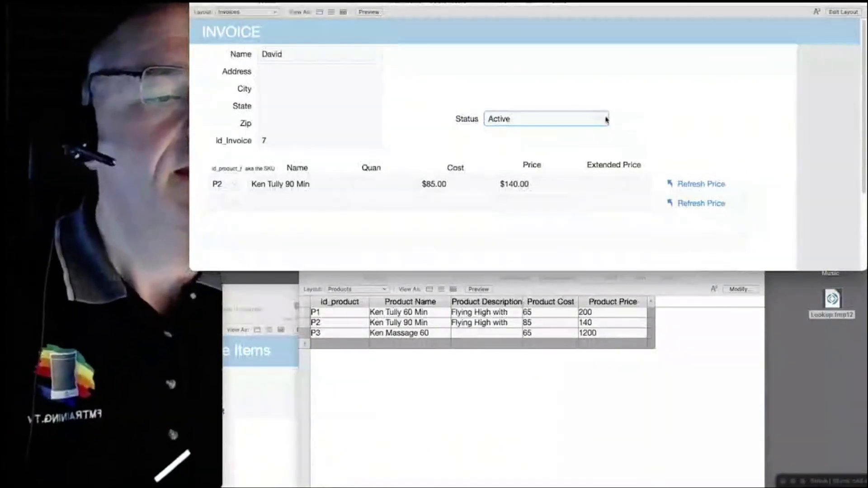
left_click(537, 117)
left_click(537, 137)
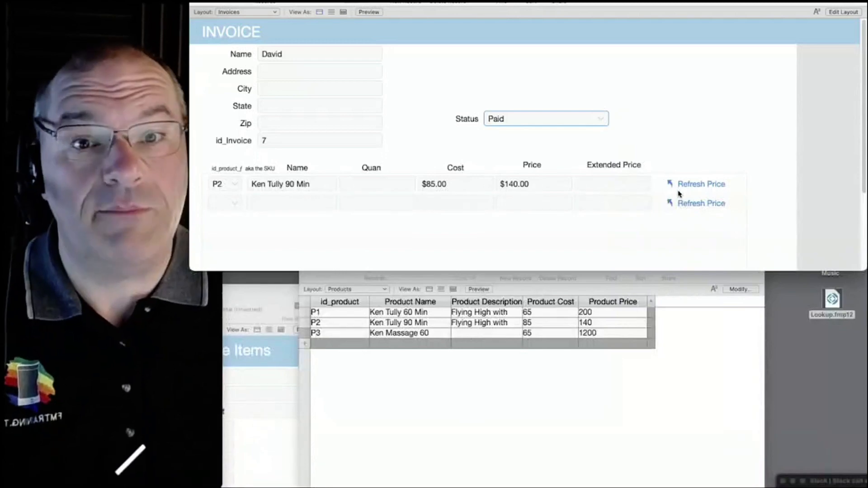
- Hide the Refresh Price button when Invoices::Status = "Paid", then return to Browse mode
key("super+l")
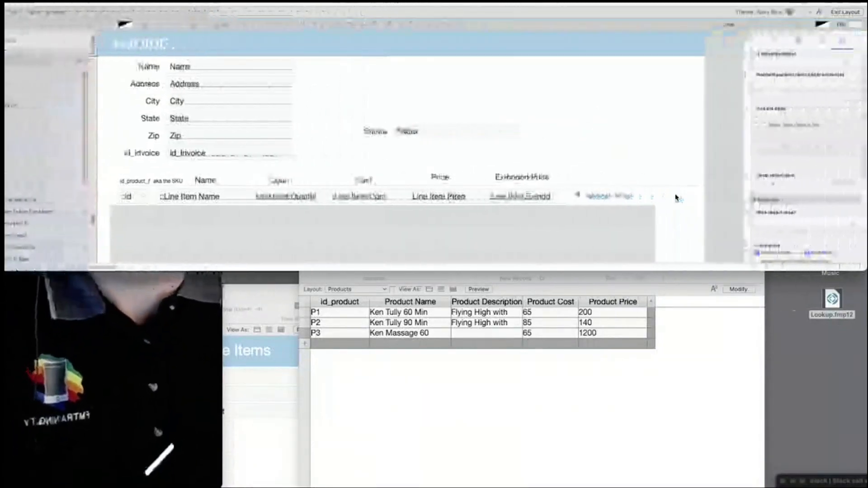
left_click(611, 195)
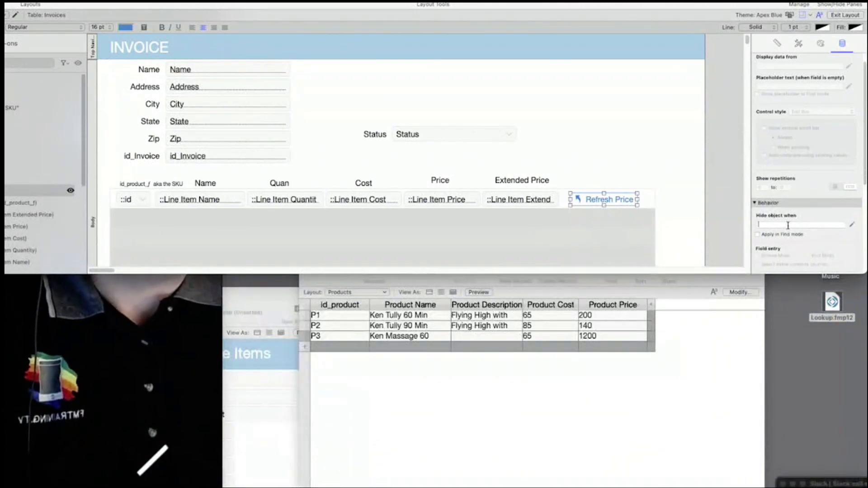
left_click(852, 225)
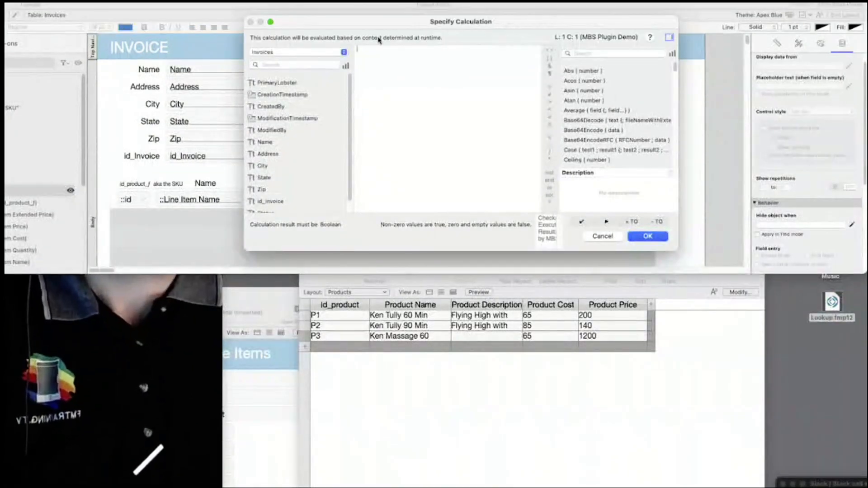
left_click_drag(309, 25, 466, 235)
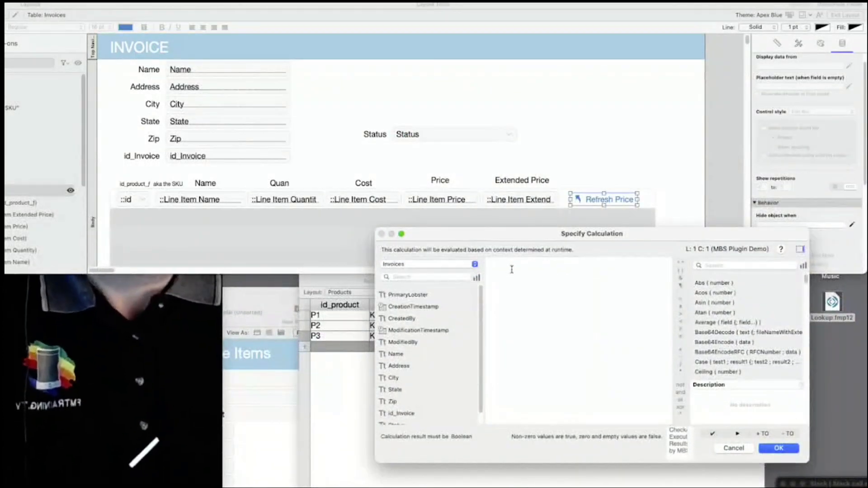
scroll(425, 389, "down", 1)
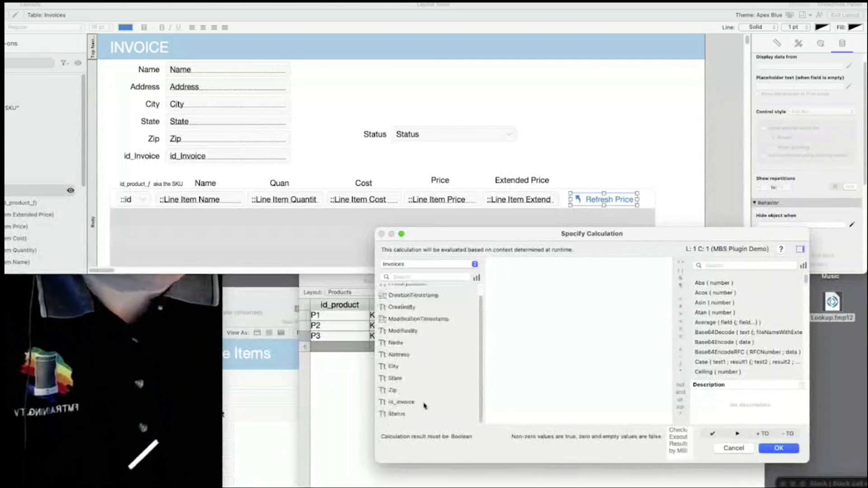
left_click(411, 413)
double_click(408, 414)
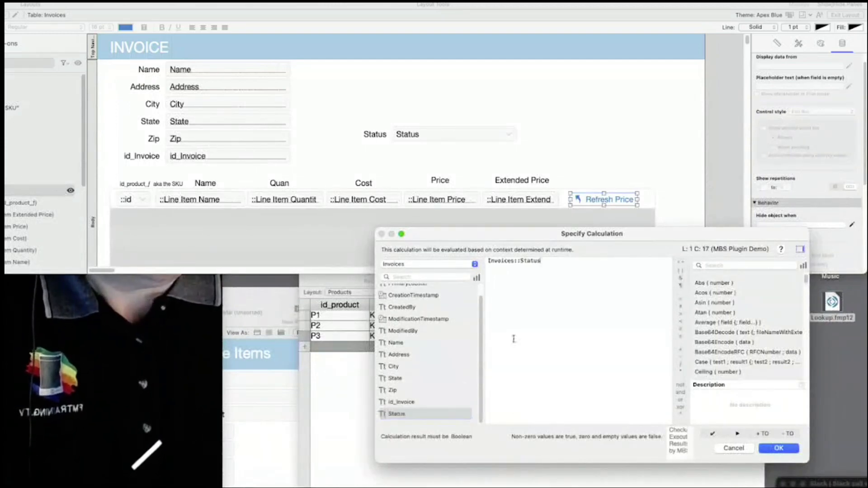
type("= \"Paid\"")
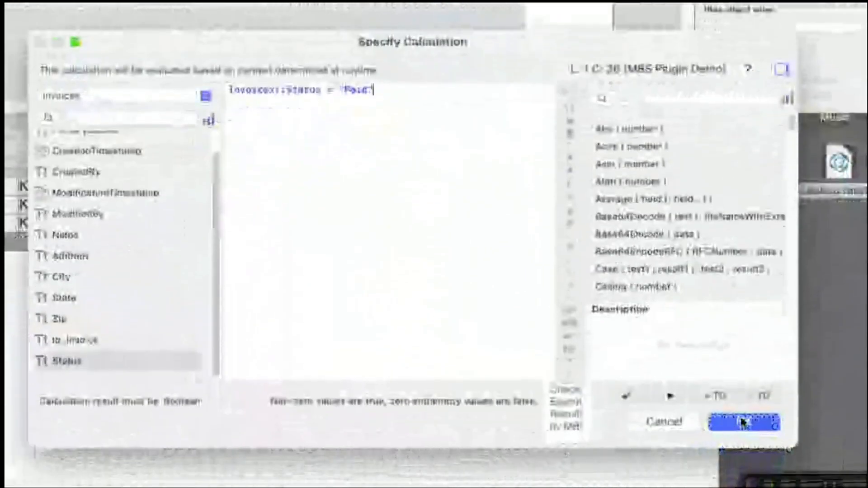
left_click(742, 419)
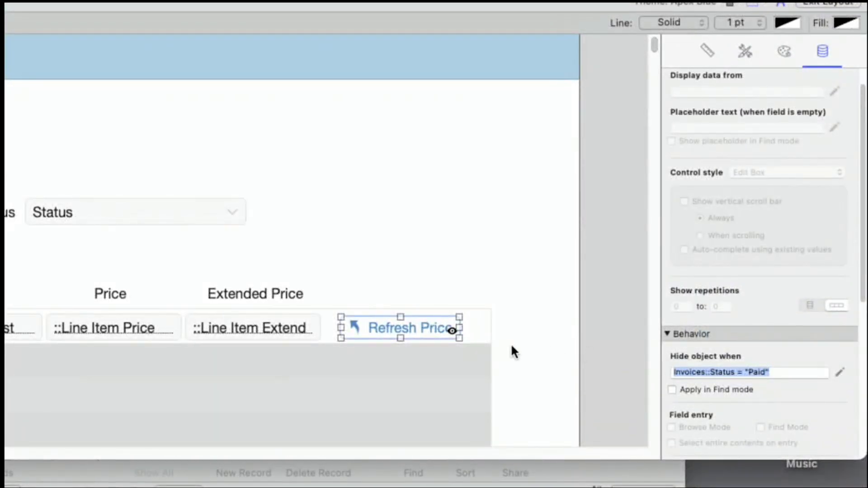
key("super+b")
left_click(263, 193)
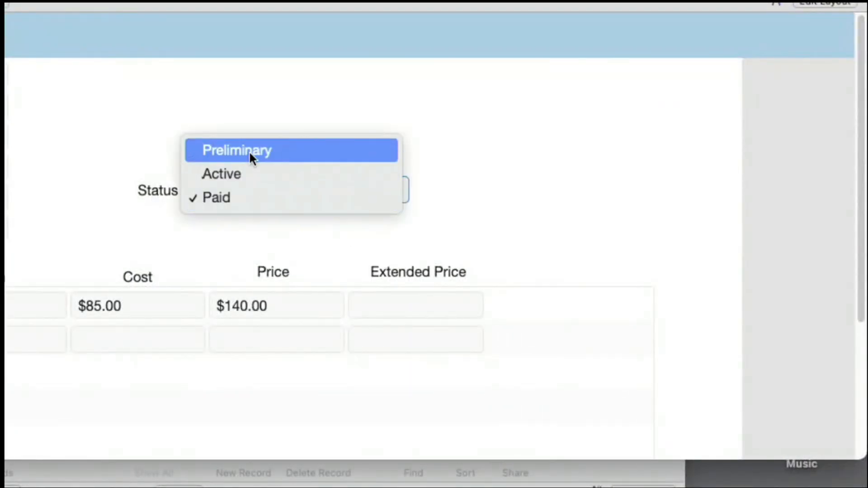
left_click(252, 151)
left_click(420, 192)
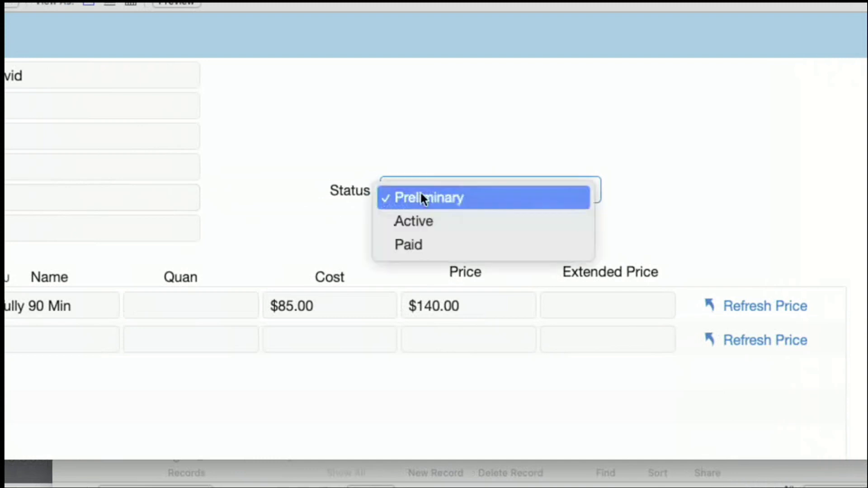
left_click(418, 240)
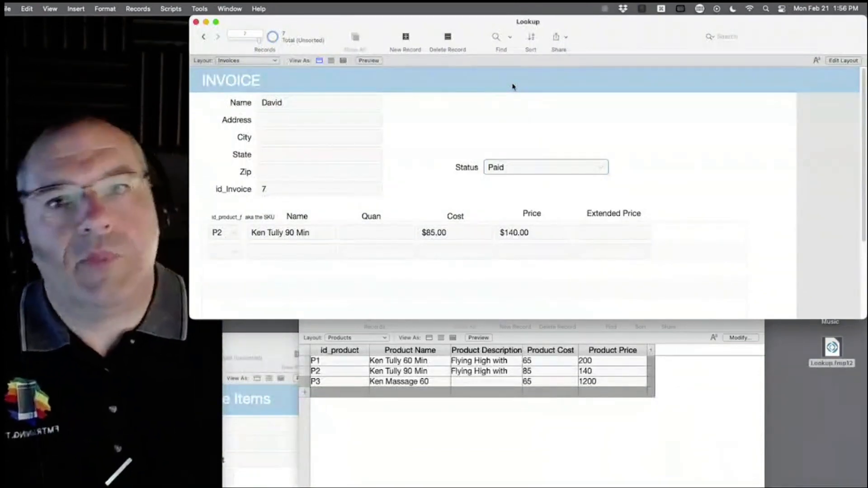
key("super+shift+d")
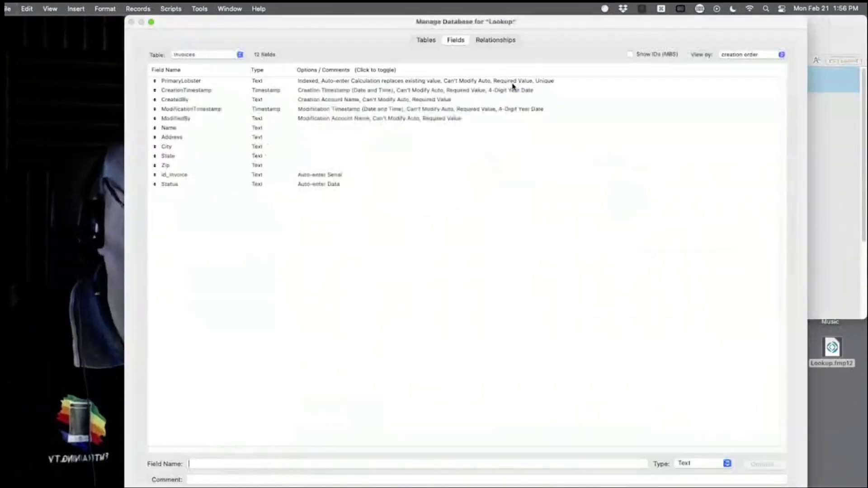
double_click(304, 157)
left_click(478, 319)
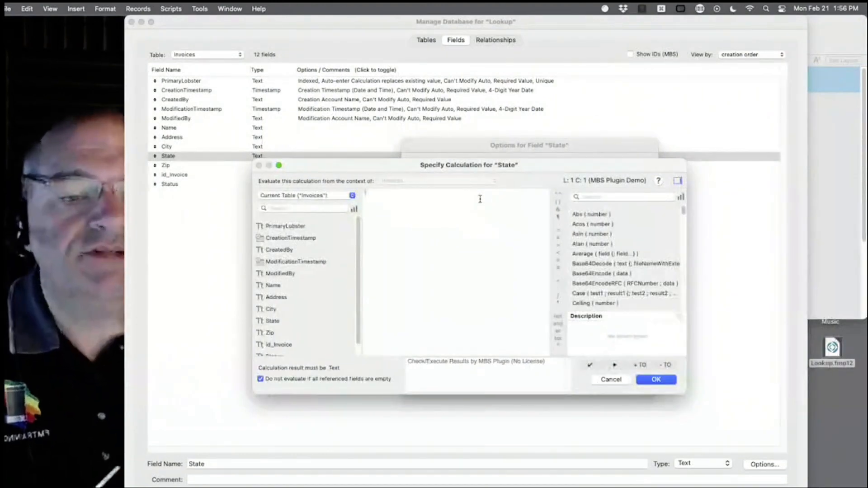
left_click(610, 379)
left_click(590, 381)
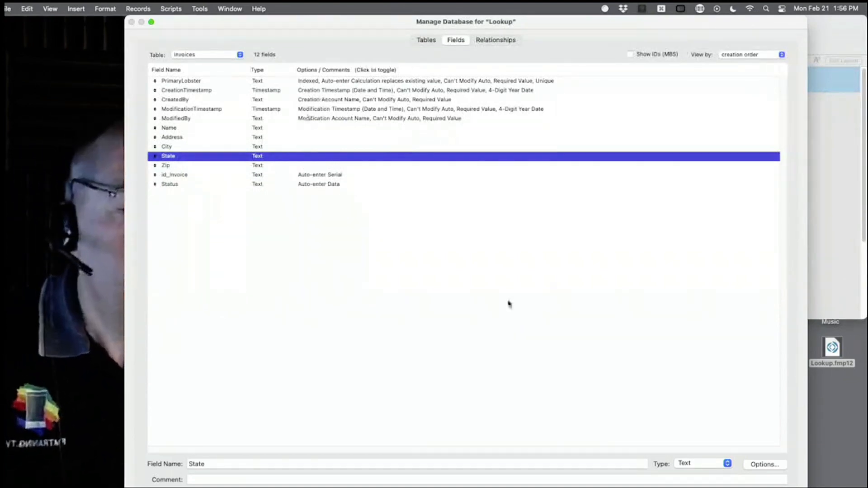
left_click(743, 475)
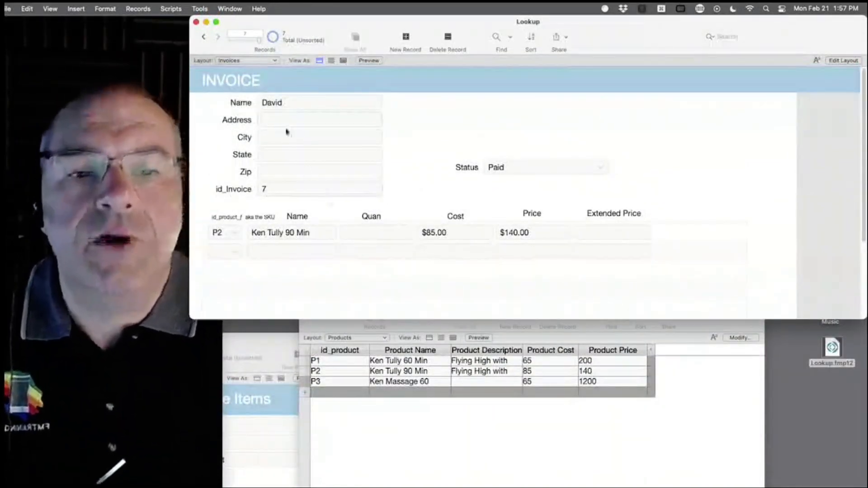
left_click(171, 9)
left_click(192, 23)
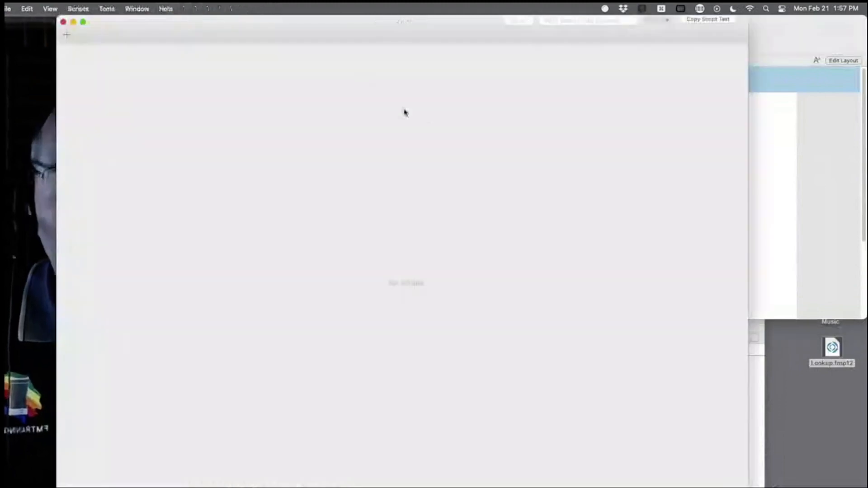
left_click_drag(205, 25, 355, 11)
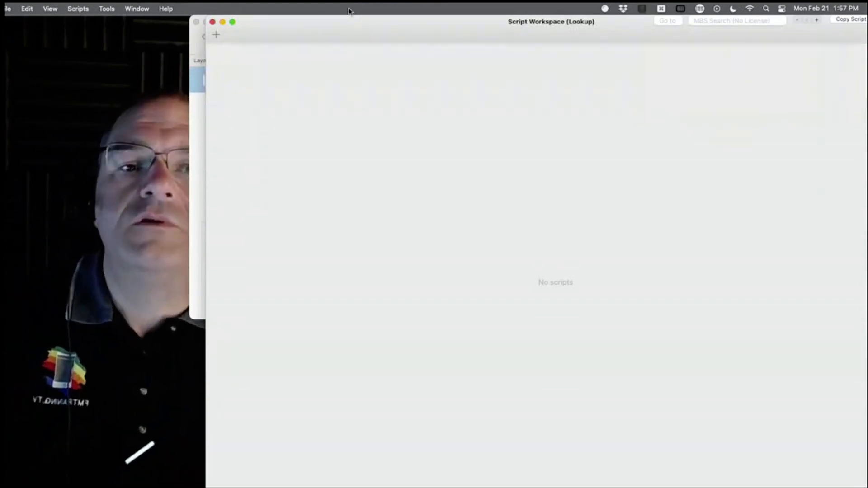
left_click(212, 22)
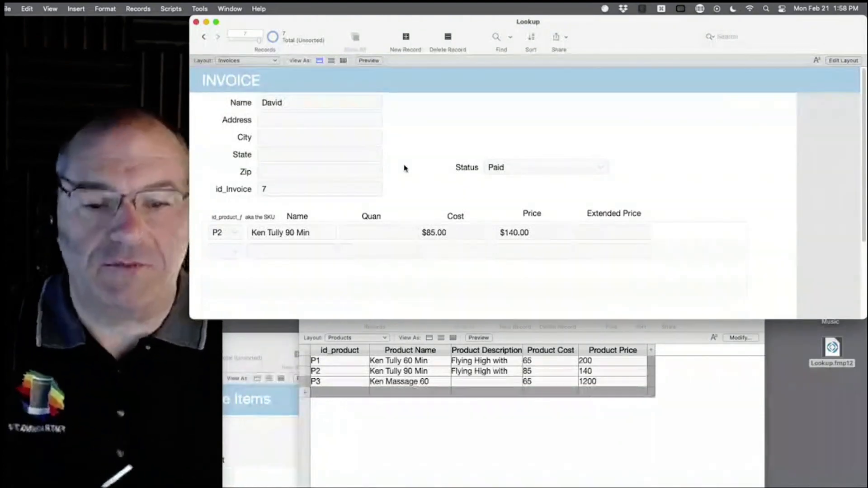
- Open Manage Database on the Invoices fields and reposition windows so the field list shows
key("super+shift+d")
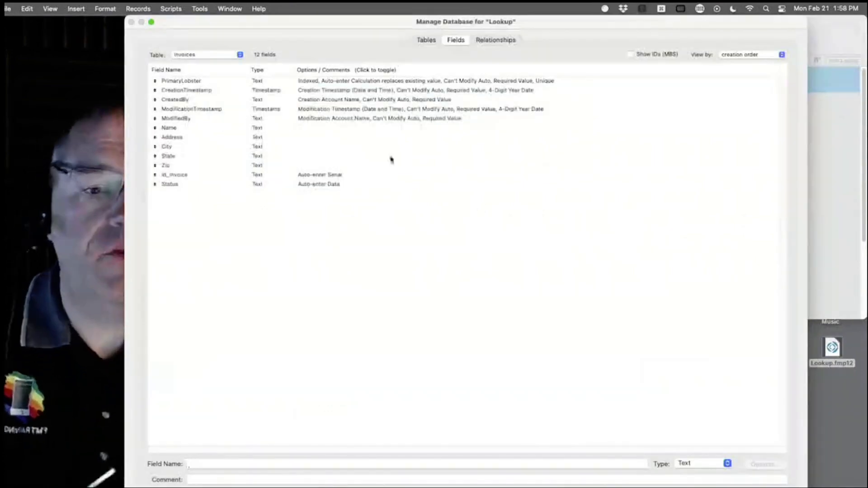
left_click_drag(312, 21, 375, 19)
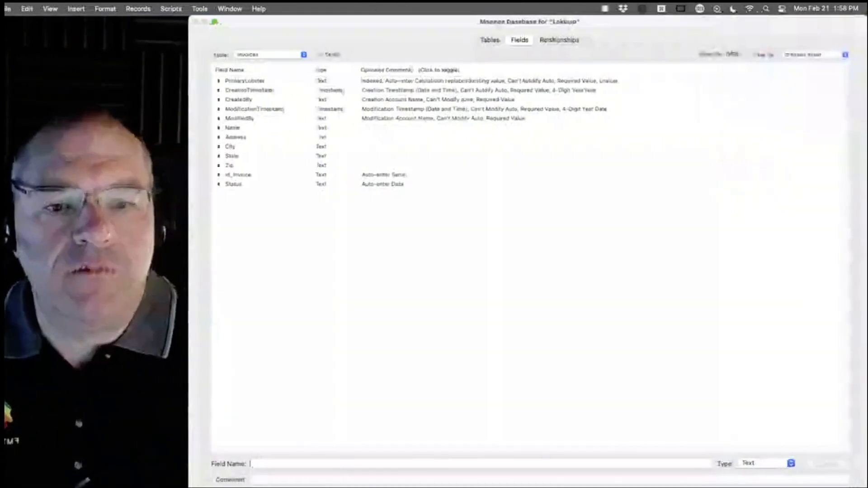
left_click_drag(608, 23, 609, 145)
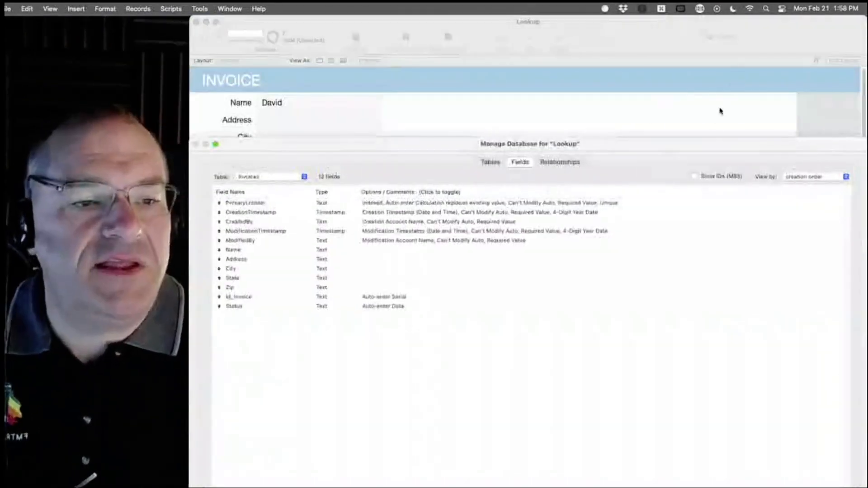
left_click_drag(698, 148, 710, 25)
left_click(791, 63)
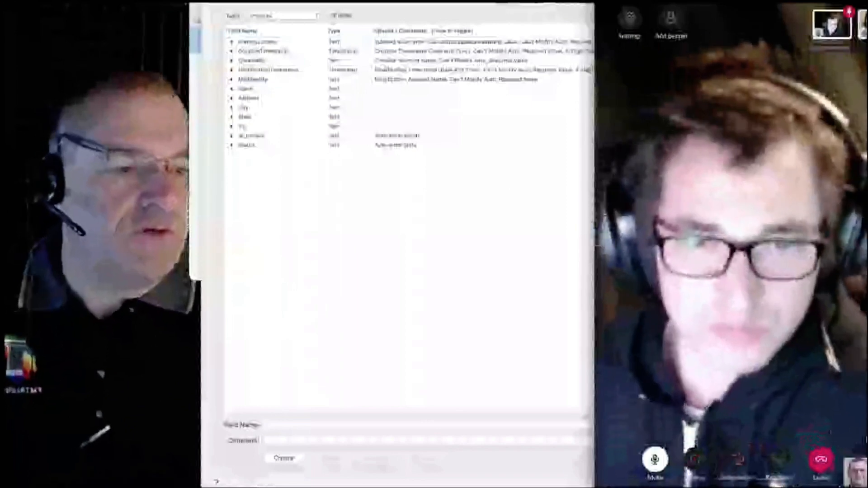
left_click_drag(595, 264, 649, 263)
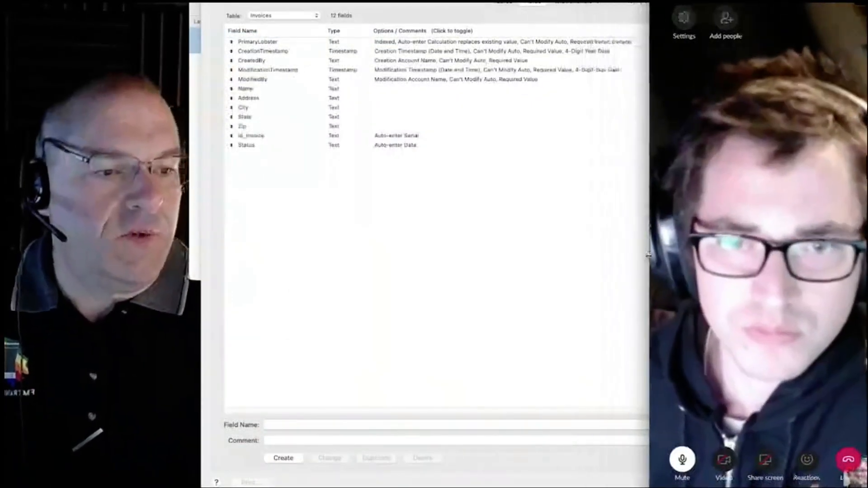
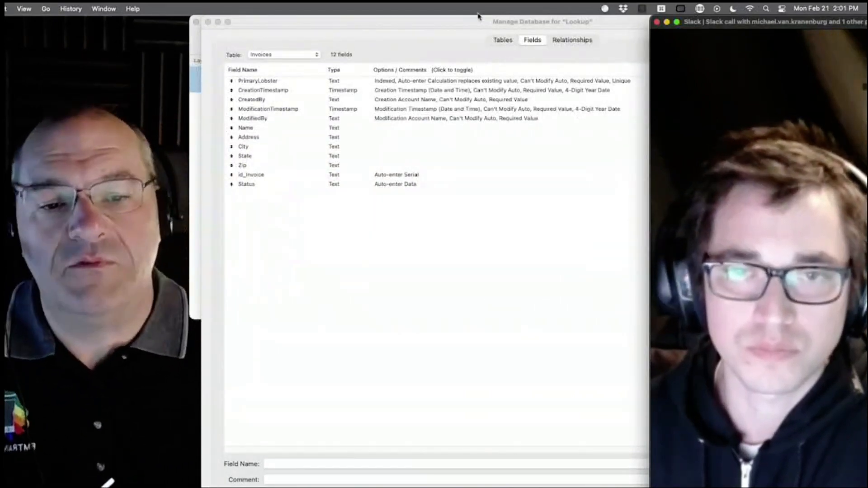
- Shift the Manage Database window aside to show invoice 7's P2 line item and the Products list, then back into view
left_click_drag(412, 20, 735, 21)
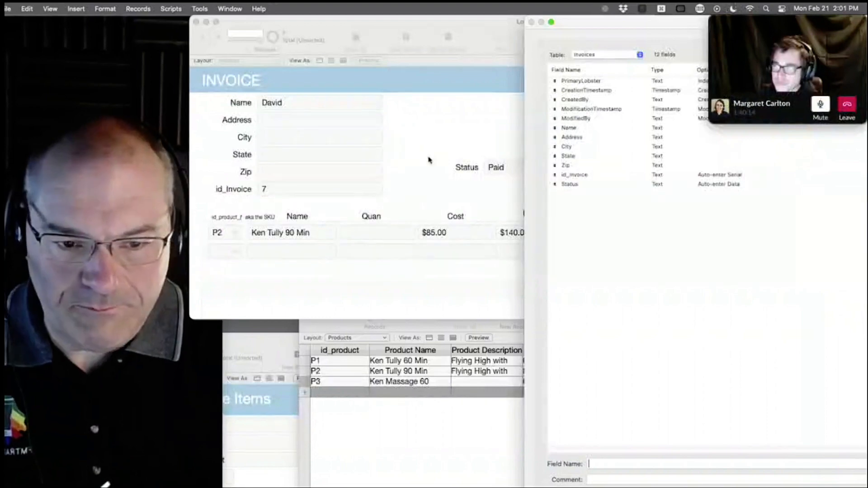
left_click_drag(610, 24, 235, 9)
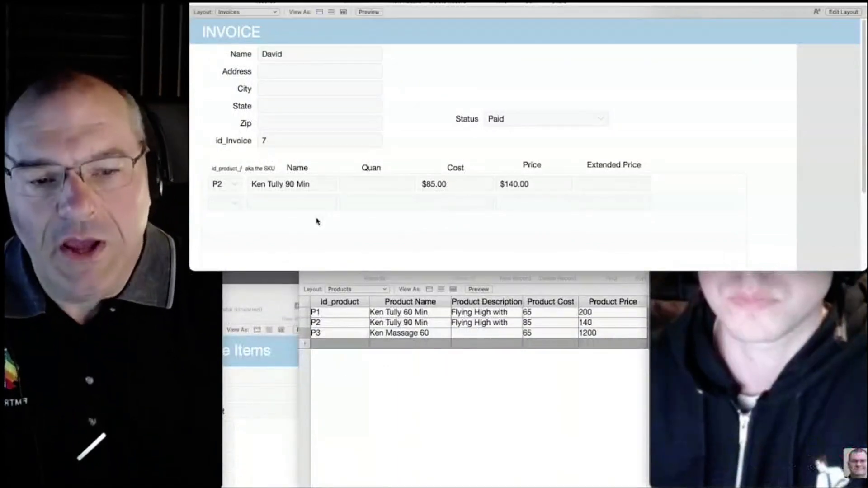
left_click(748, 330)
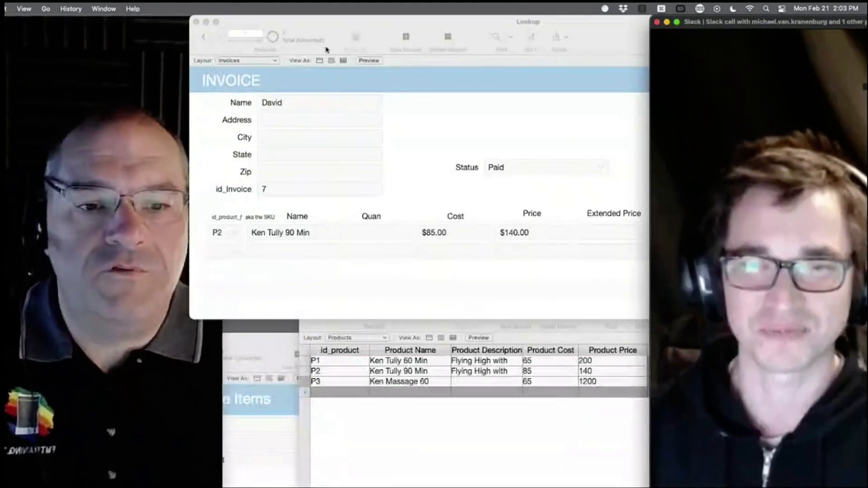
left_click(326, 22)
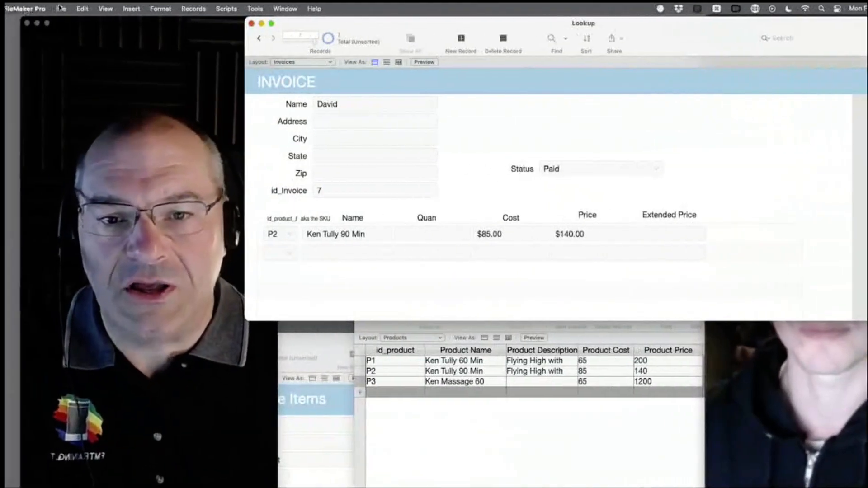
- In Manage Database, switch to the Line Items table and open Options for the Line Item Cost field
left_click(60, 9)
mouse_move(113, 99)
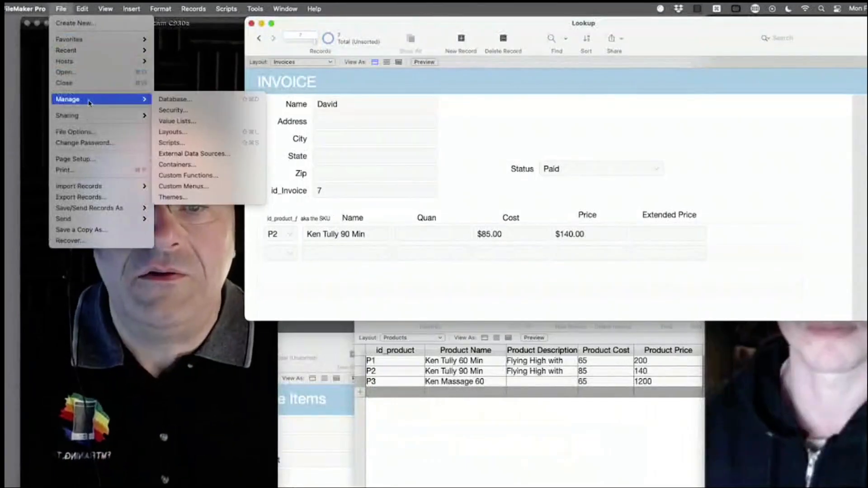
left_click(177, 104)
left_click(304, 55)
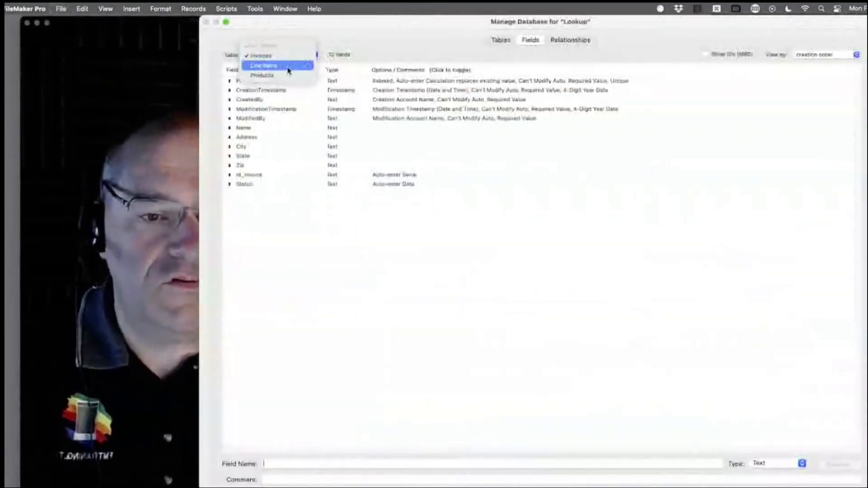
left_click(287, 68)
left_click(381, 165)
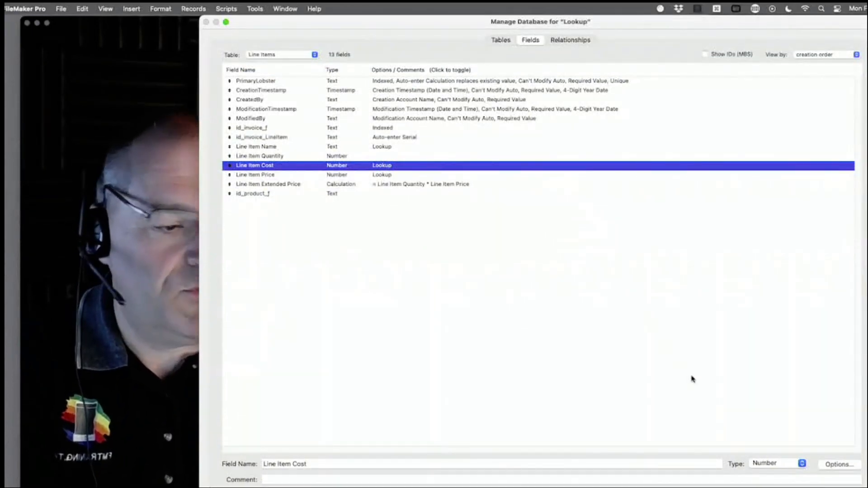
left_click(837, 464)
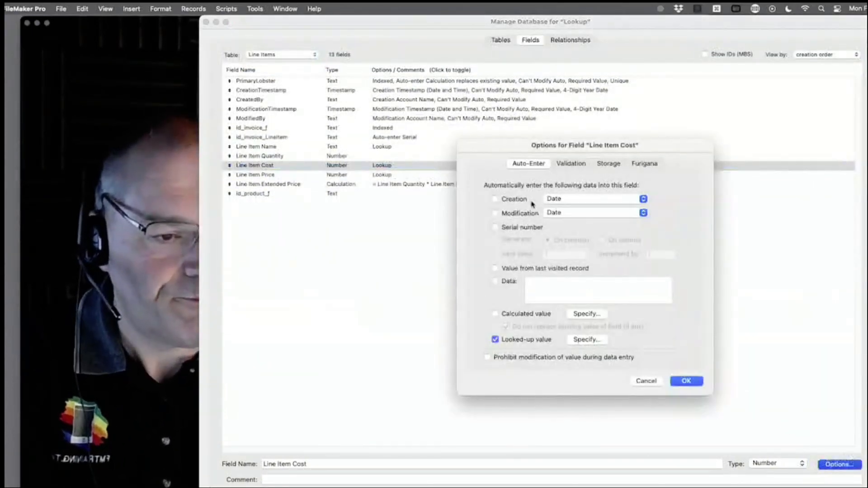
- Open the Line Item Cost looked-up value settings, which copy Product Cost from Products via id_product_f
left_click(587, 340)
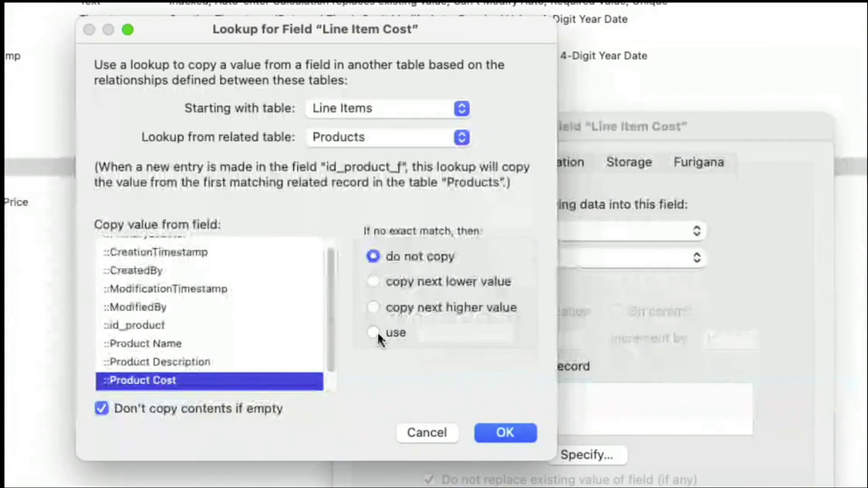
- Try the 'use' fixed-value option for no exact match, then cancel the lookup settings
left_click(376, 333)
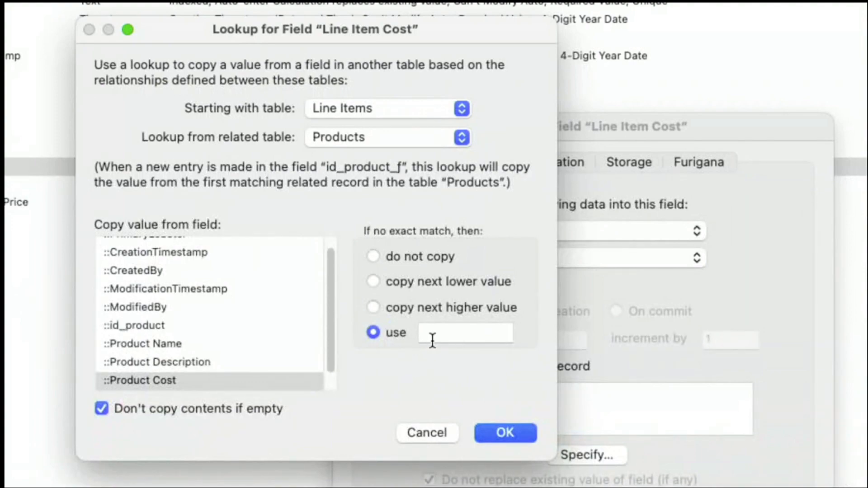
left_click(443, 441)
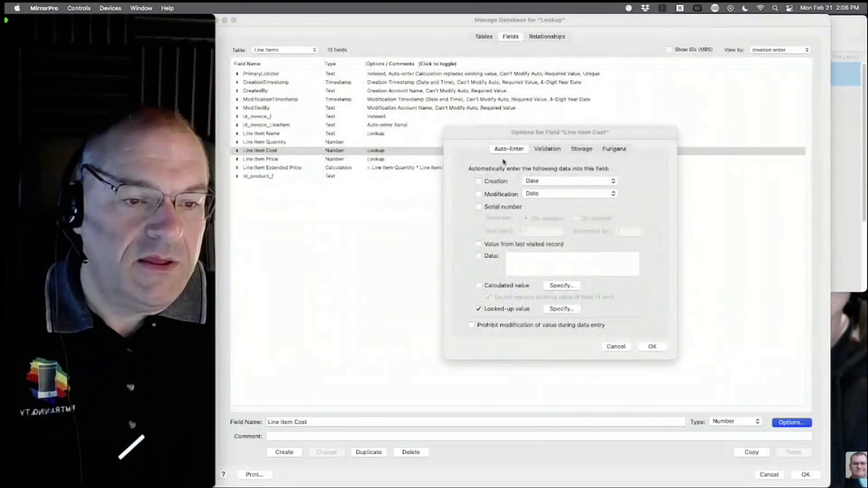
- Cancel the Line Item Cost field options and bring the video call window to the front
left_click(615, 346)
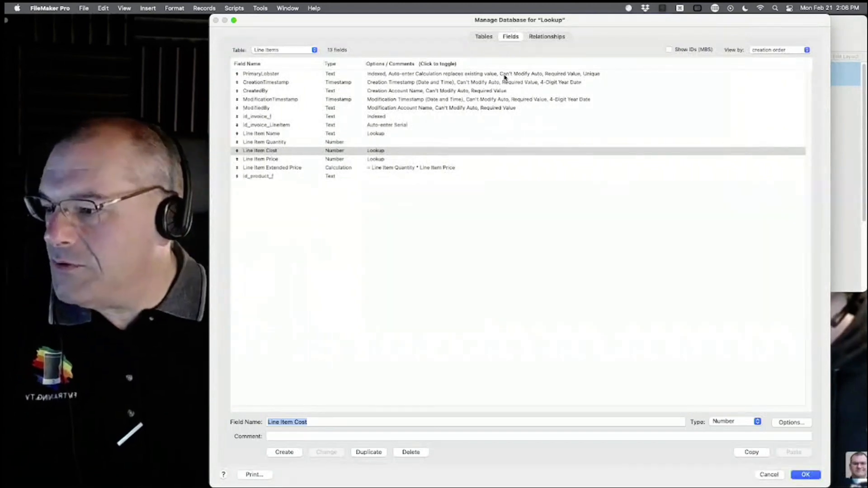
left_click(855, 324)
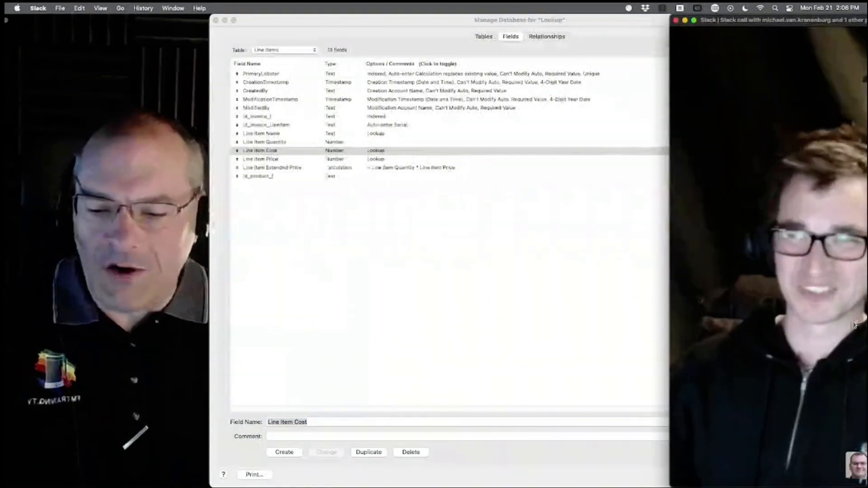